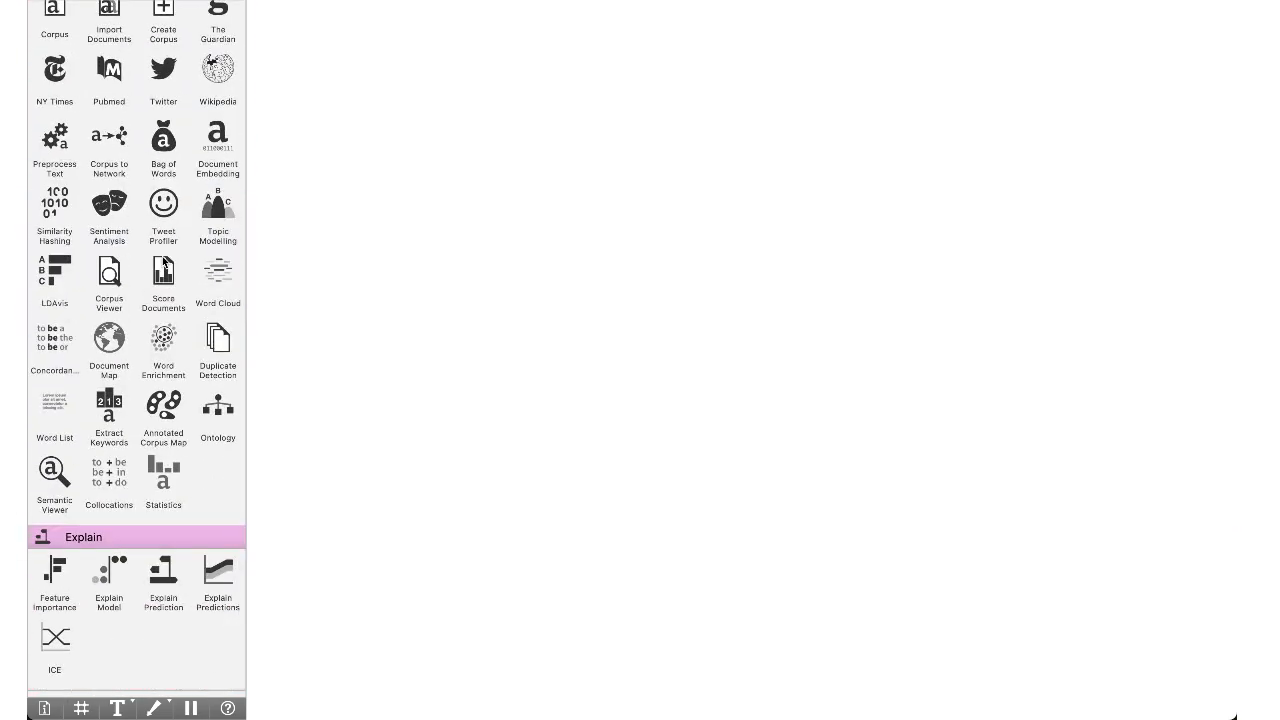
# Verify that the Text add-on is ticked in the add-on installer and confirm the selection.
pyautogui.scroll(3, 162, 256)
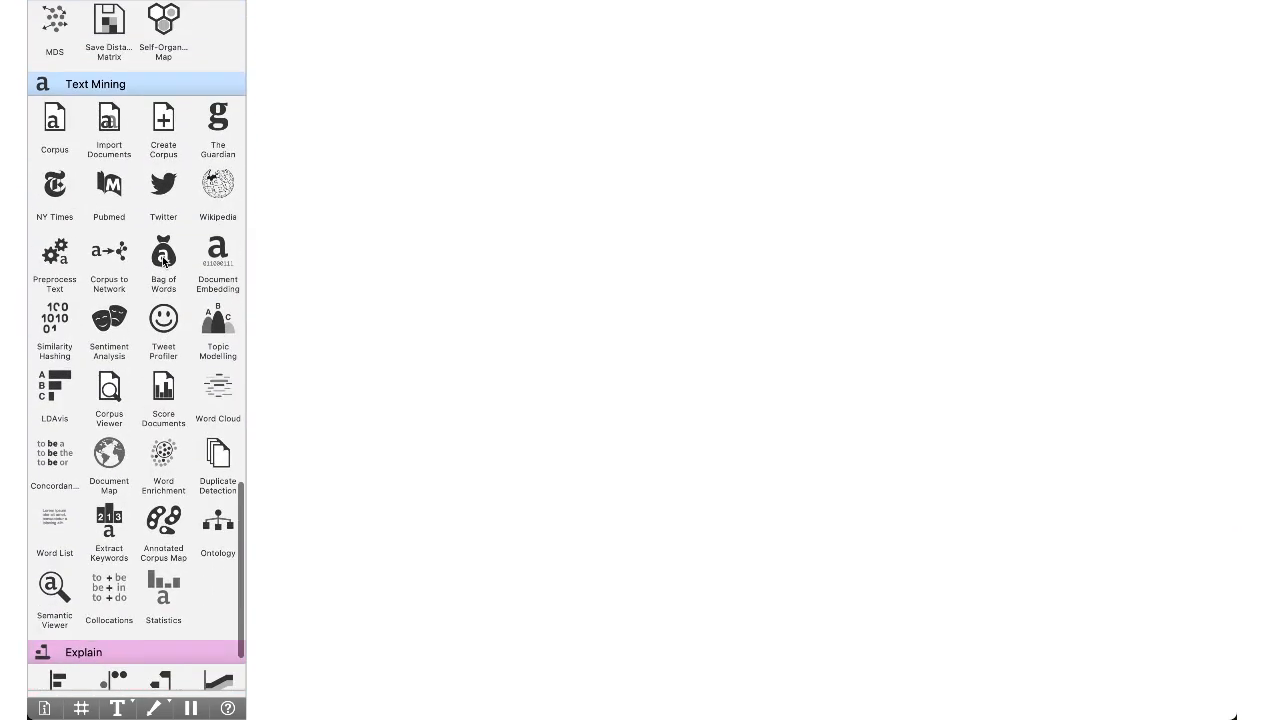
pyautogui.scroll(-1, 163, 260)
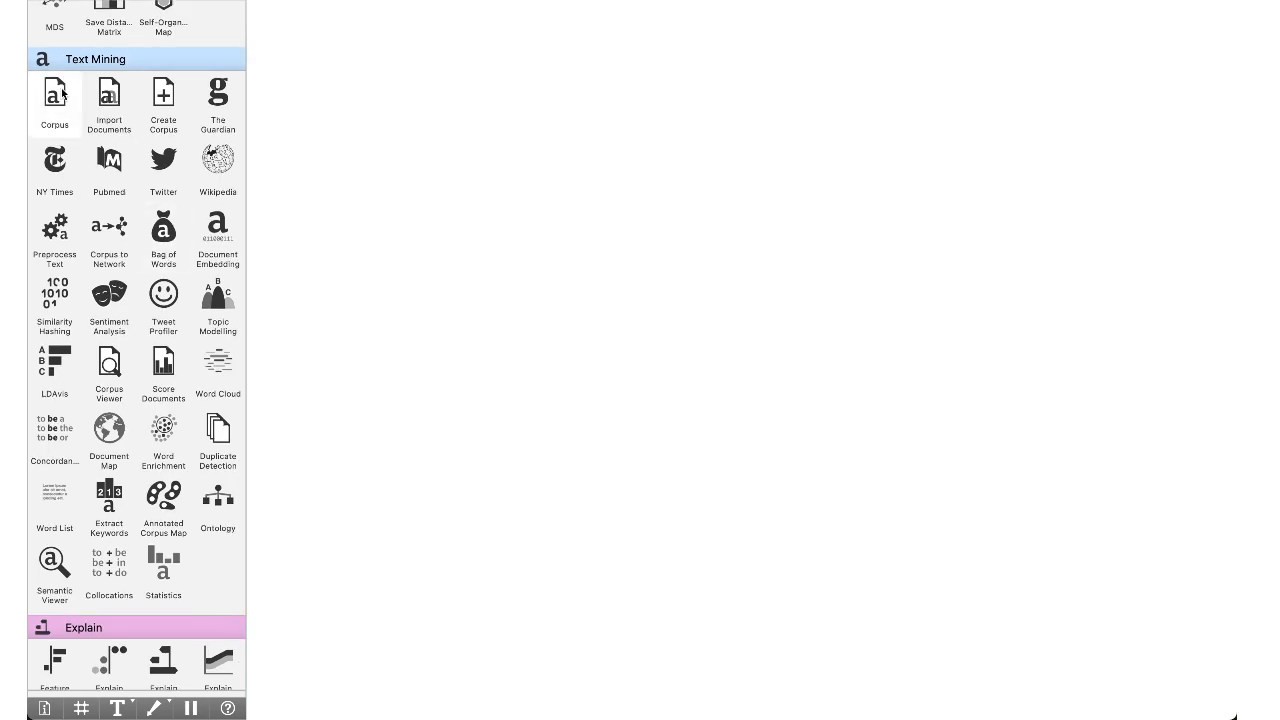
pyautogui.click(378, 3)
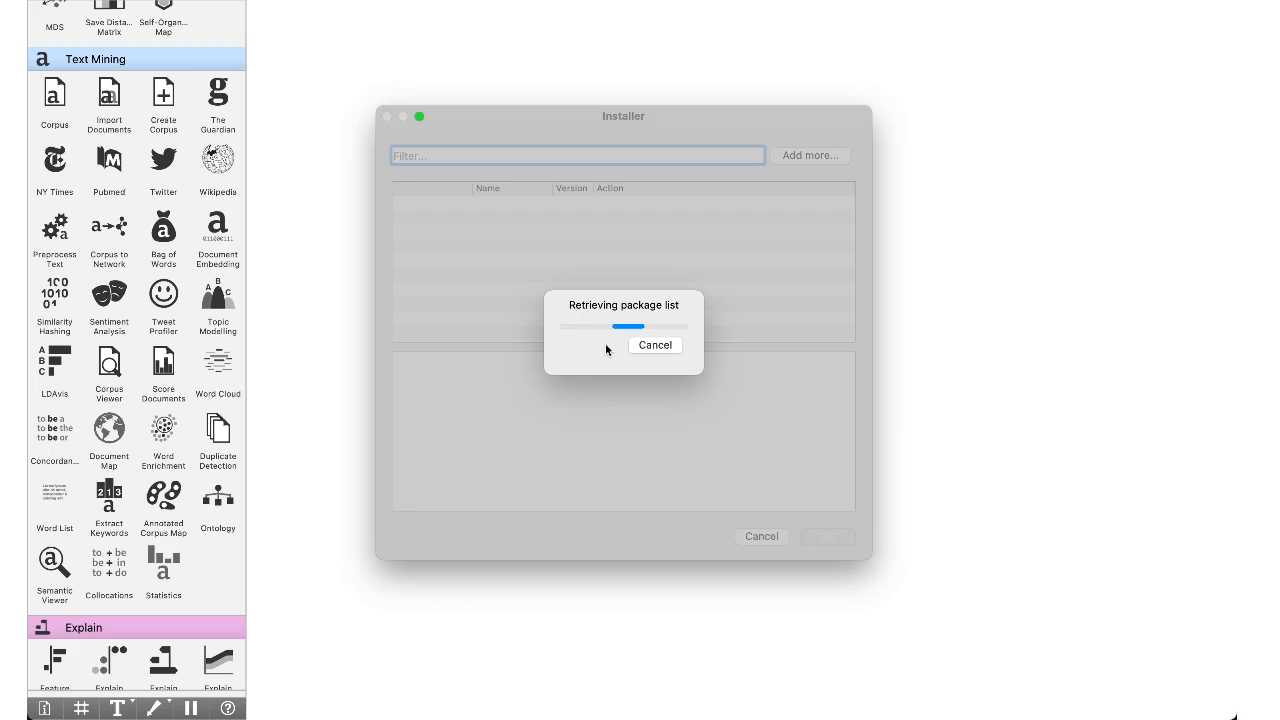
pyautogui.scroll(-5, 465, 275)
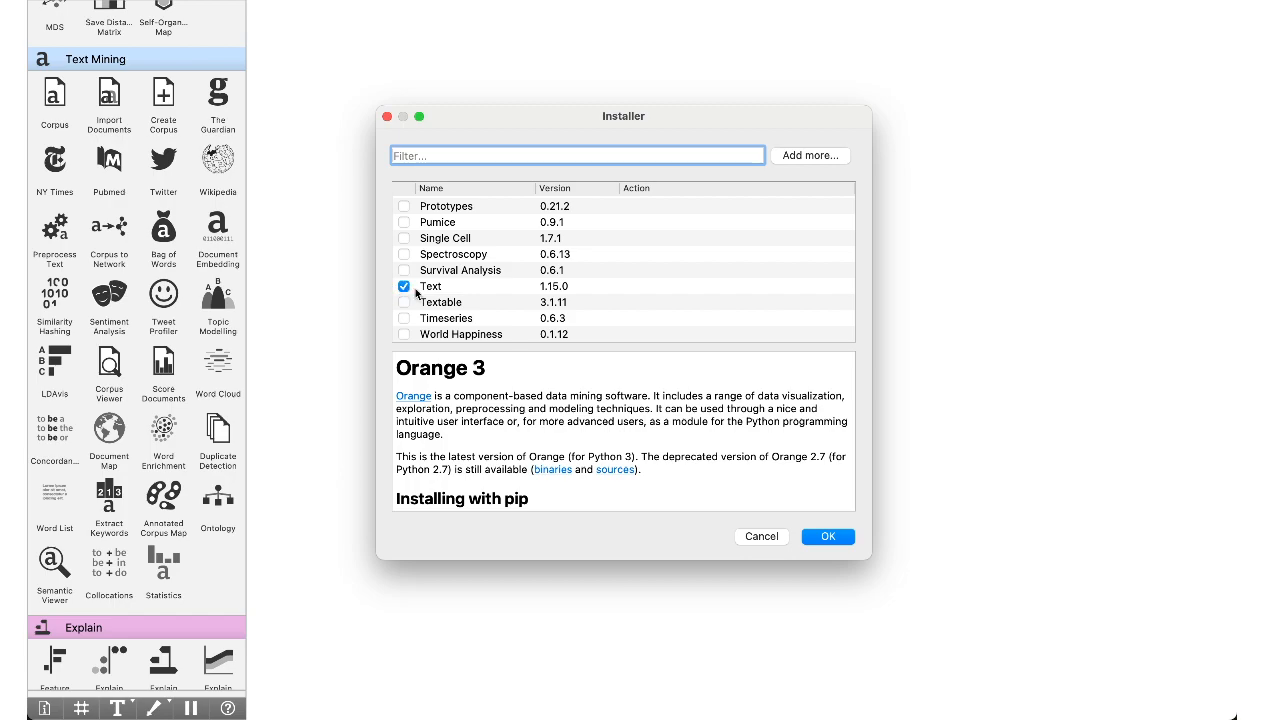
pyautogui.click(838, 536)
# Place a Corpus widget on the canvas, connect a Corpus Viewer to it, and shift the viewer slightly upward.
pyautogui.scroll(1, 206, 262)
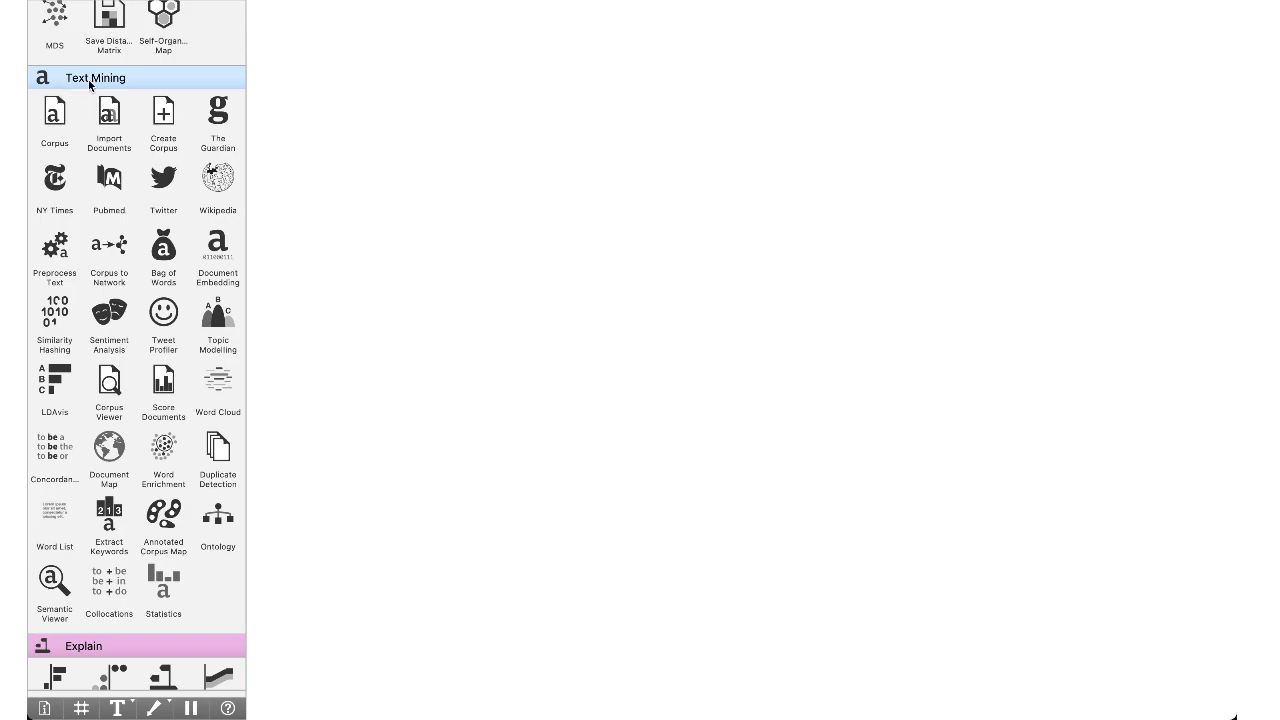
pyautogui.moveTo(55, 120); pyautogui.dragTo(366, 110)
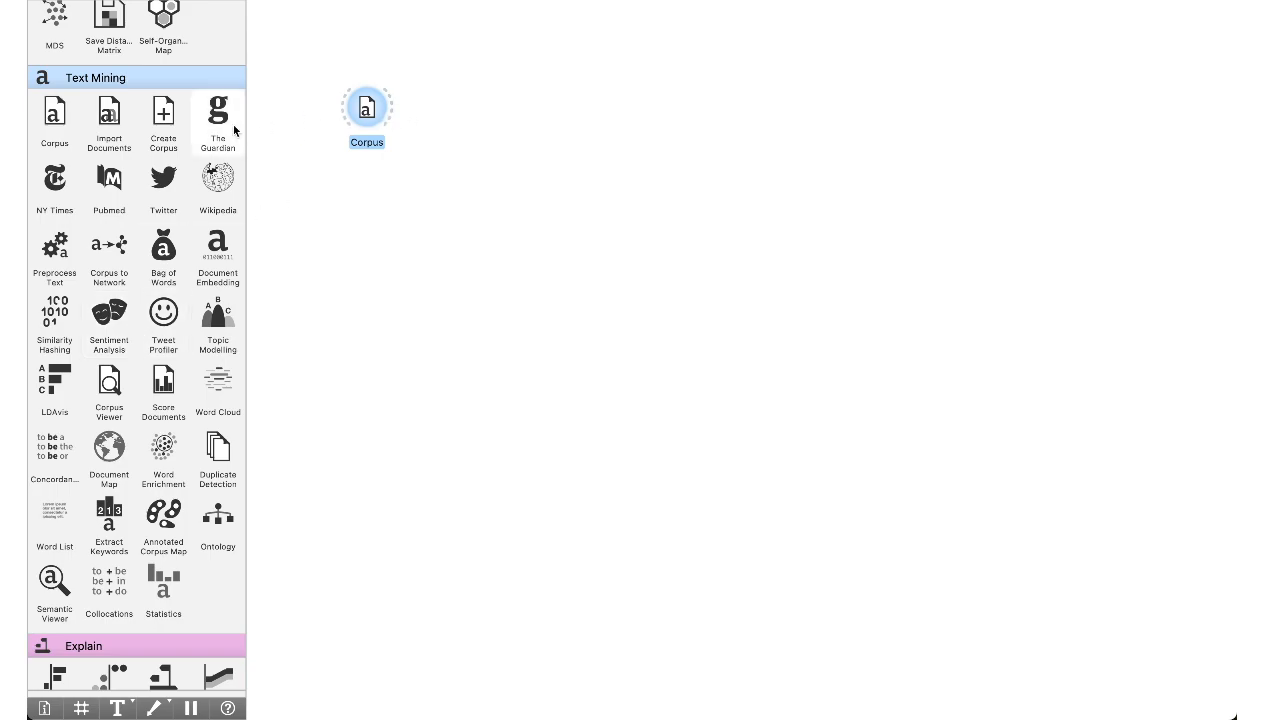
pyautogui.click(433, 101)
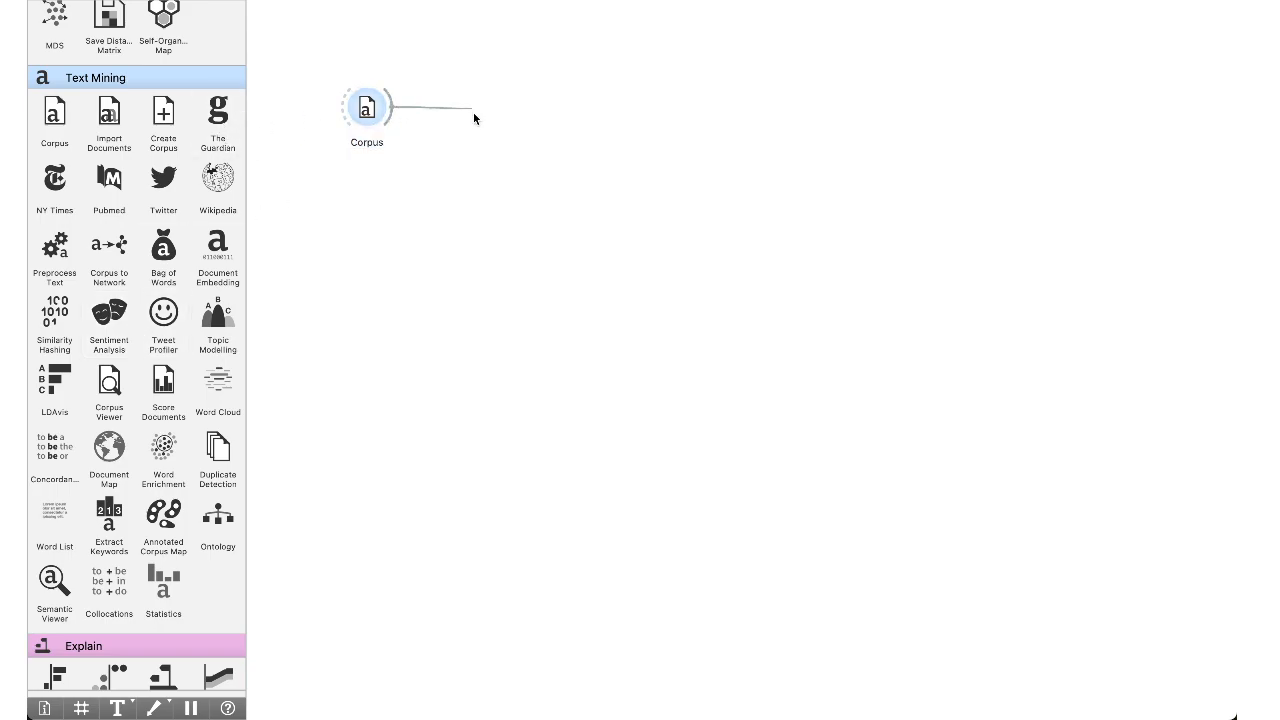
pyautogui.moveTo(477, 130); pyautogui.dragTo(477, 128)
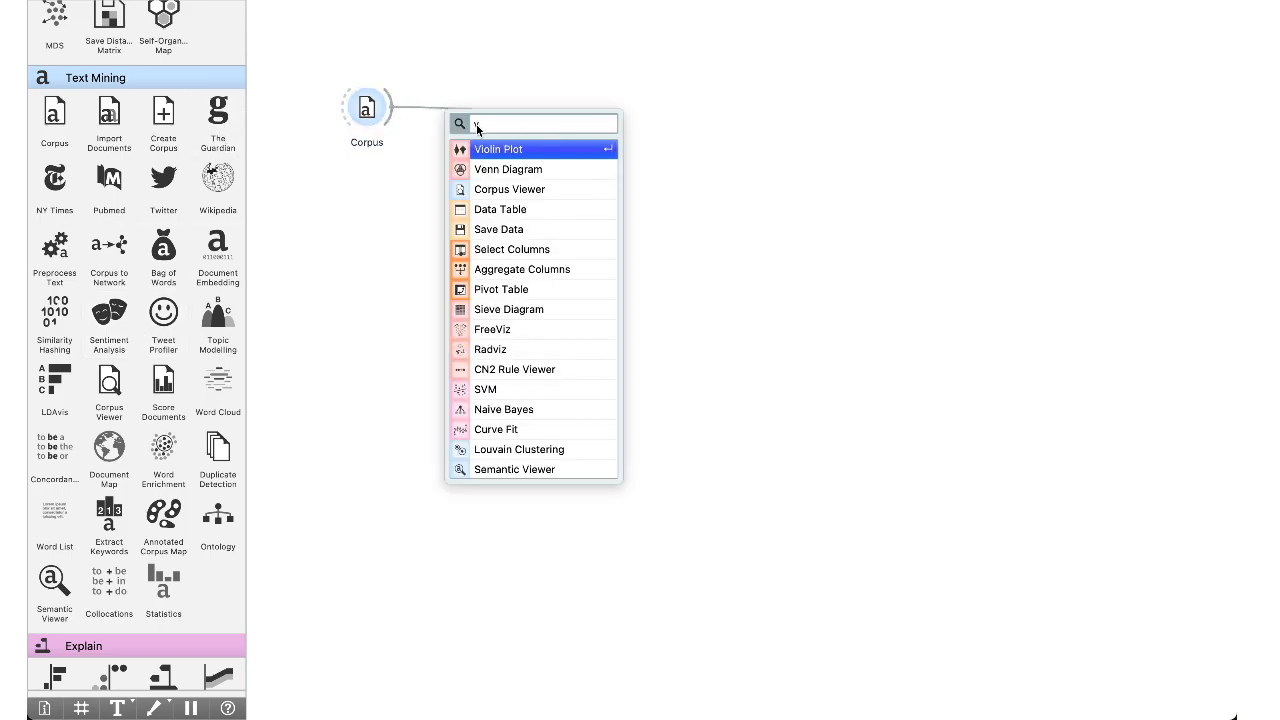
pyautogui.write('vi')
pyautogui.press('Down')
pyautogui.press('Return')
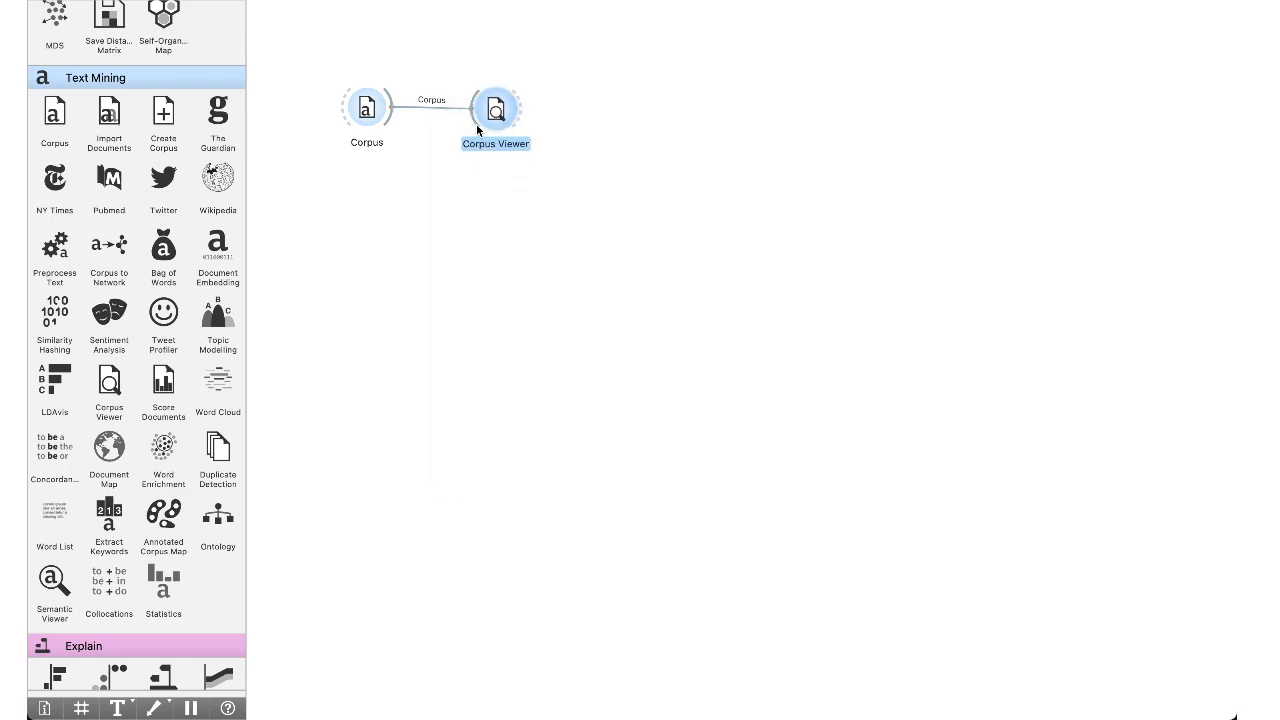
pyautogui.moveTo(489, 114); pyautogui.dragTo(495, 89)
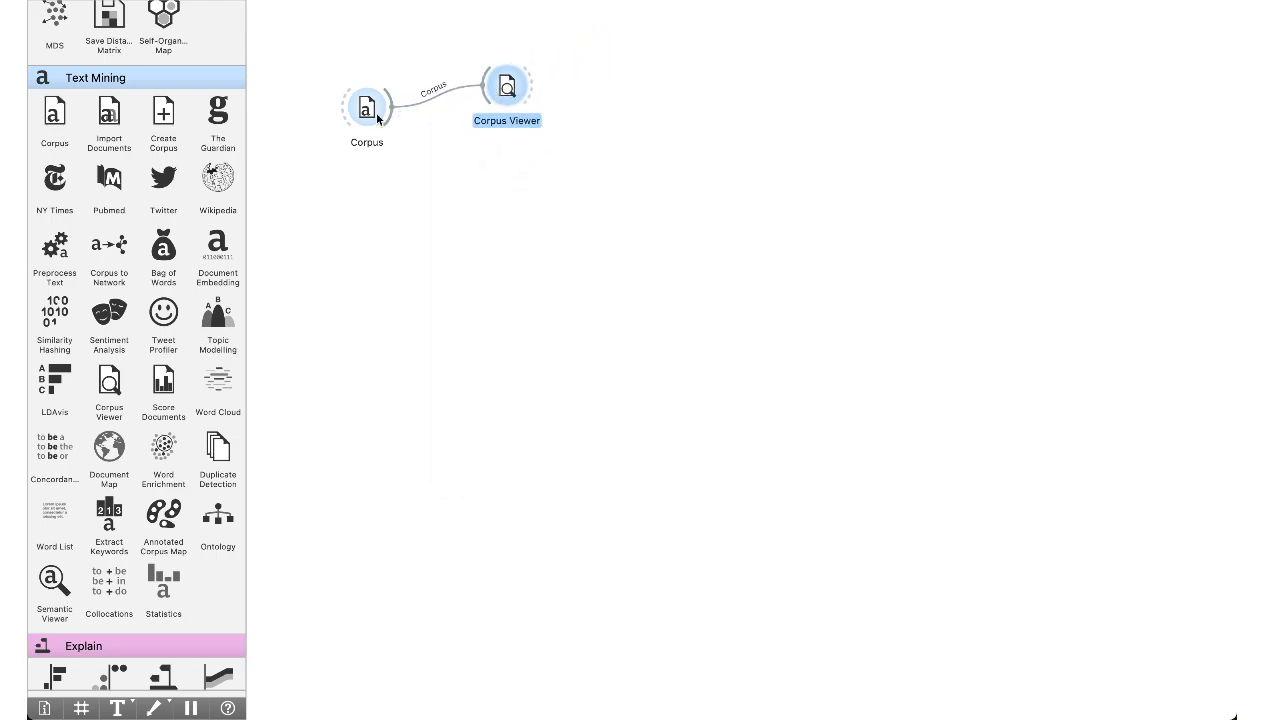
# View the documents in Corpus Viewer and inspect the Corpus widget's file, title variable and language settings.
pyautogui.doubleClick(510, 86)
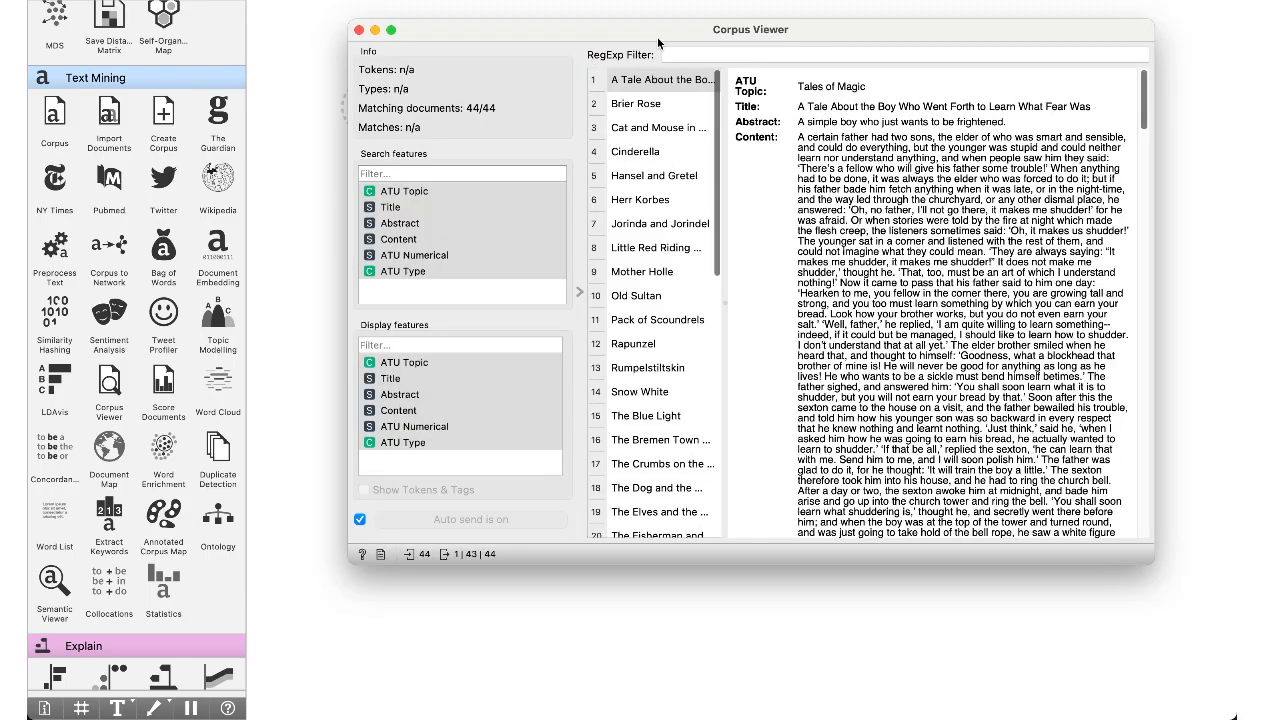
pyautogui.press('super+w')
pyautogui.doubleClick(367, 107)
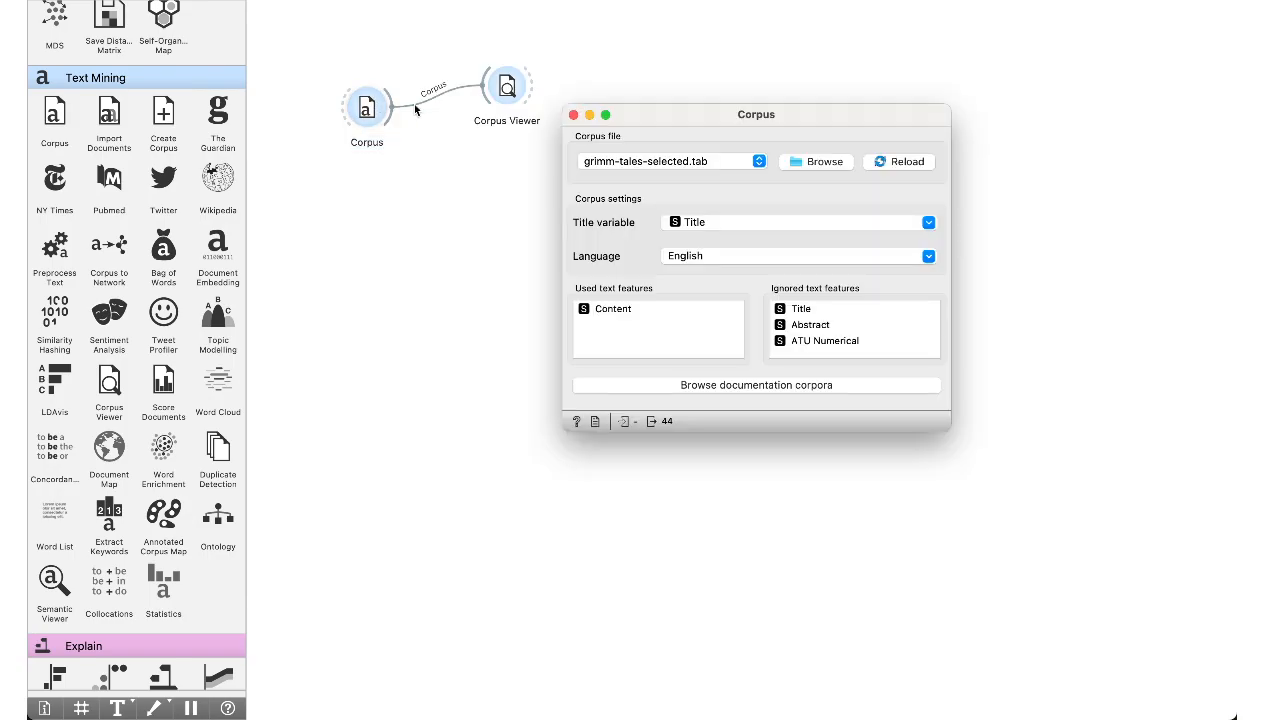
pyautogui.click(573, 115)
# Read through the first tale's content and its ATU topic in Corpus Viewer.
pyautogui.doubleClick(500, 89)
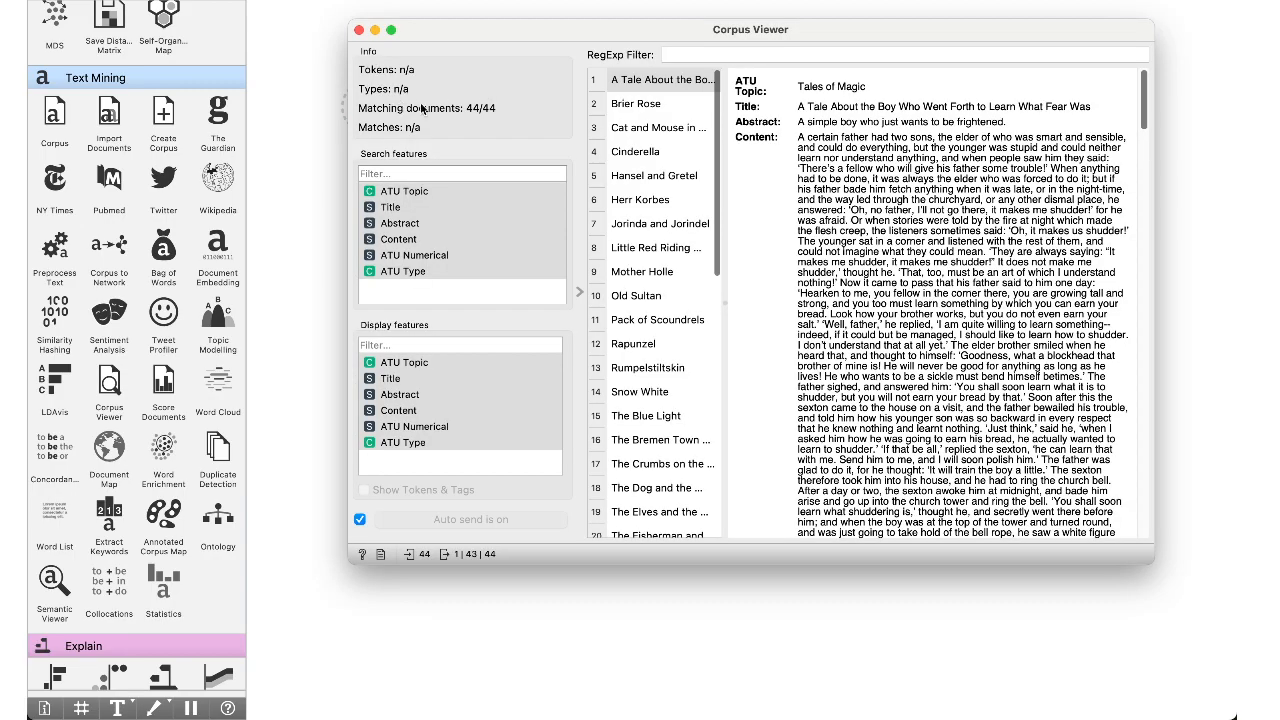
pyautogui.scroll(-10, 680, 175)
pyautogui.scroll(10, 680, 175)
pyautogui.moveTo(797, 135); pyautogui.dragTo(1042, 388)
pyautogui.scroll(-1, 950, 290)
pyautogui.scroll(-10, 955, 293)
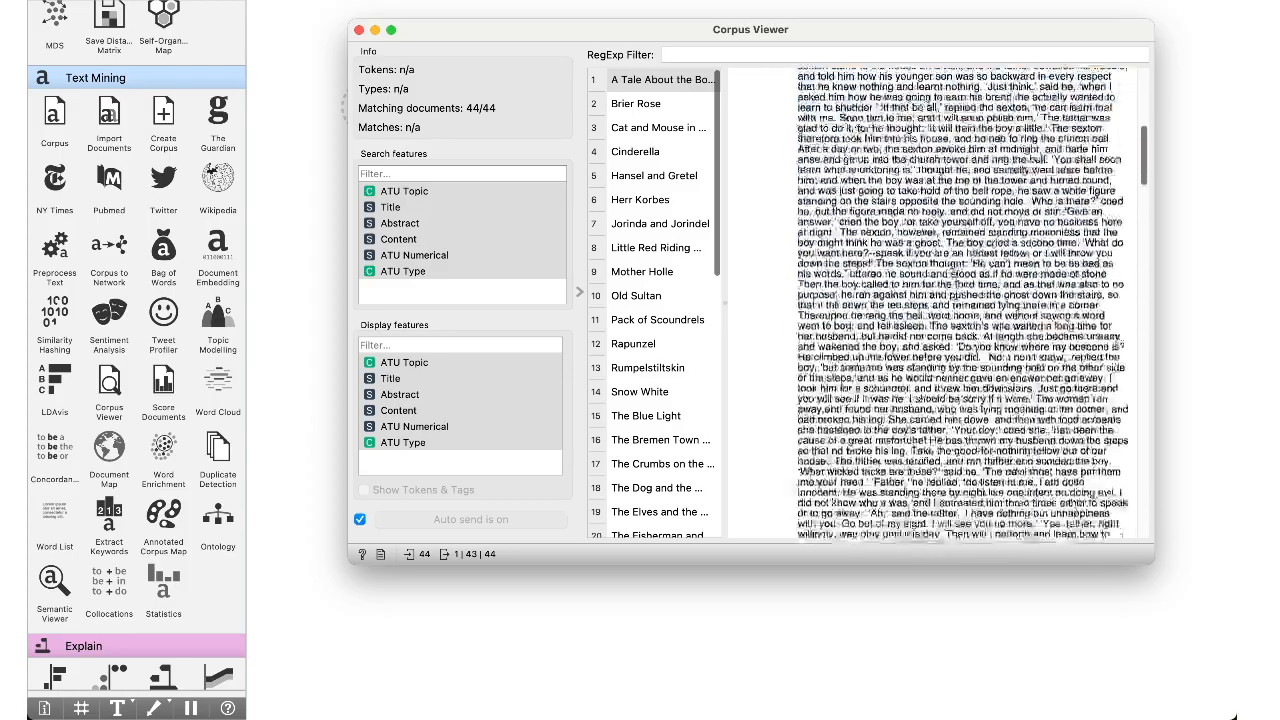
pyautogui.scroll(11, 955, 293)
pyautogui.moveTo(797, 72); pyautogui.dragTo(884, 97)
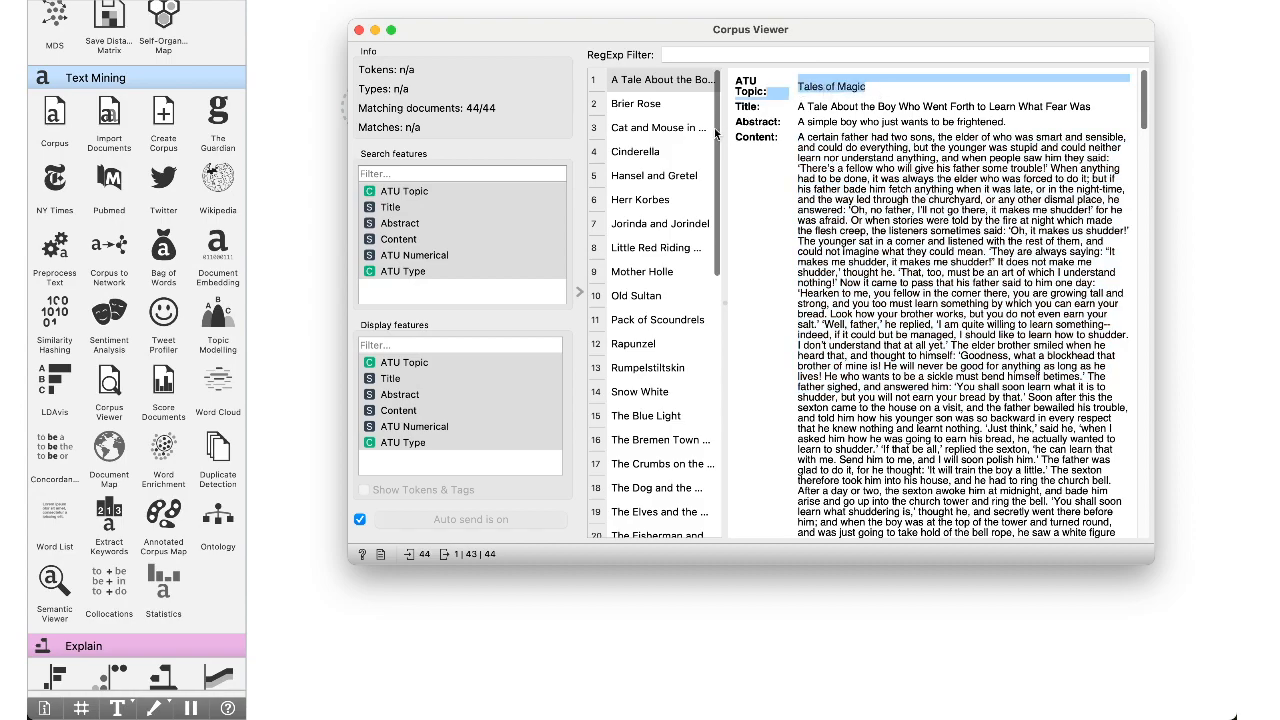
# Compare the ATU topics of Brier Rose and the Cat and Mouse tale, and close the viewer.
pyautogui.click(680, 125)
pyautogui.click(670, 104)
pyautogui.click(666, 127)
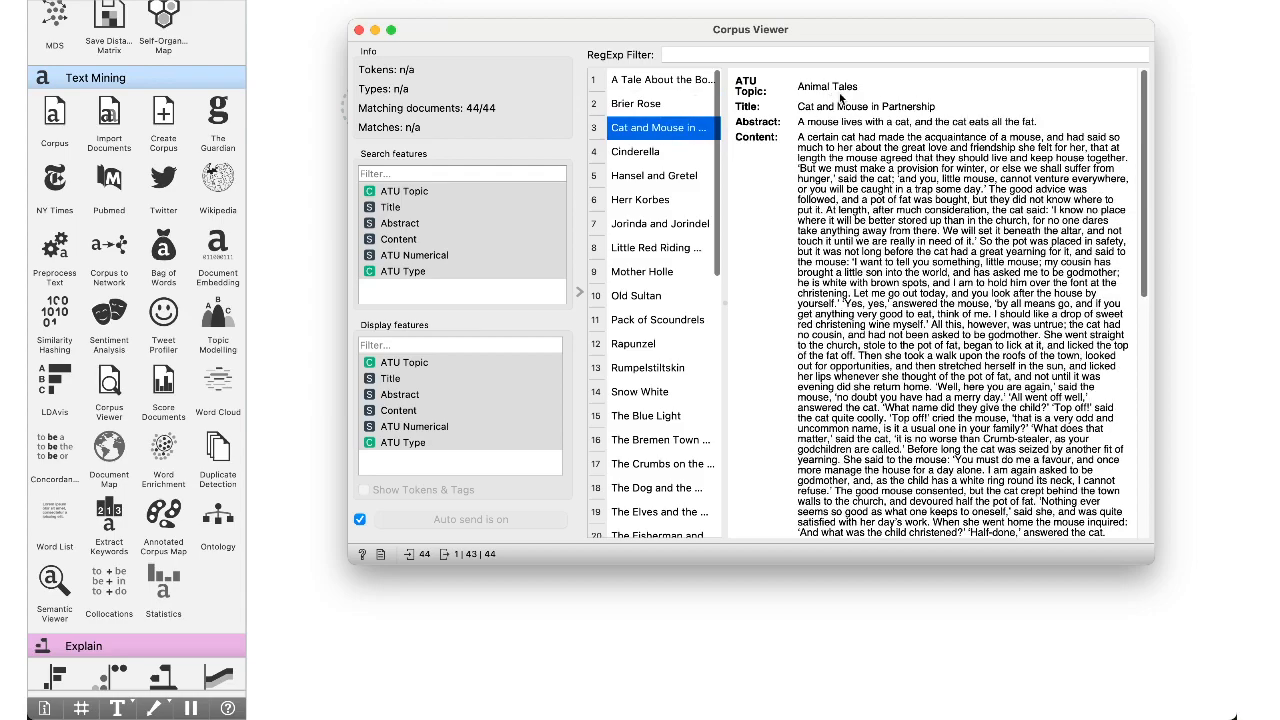
pyautogui.click(681, 103)
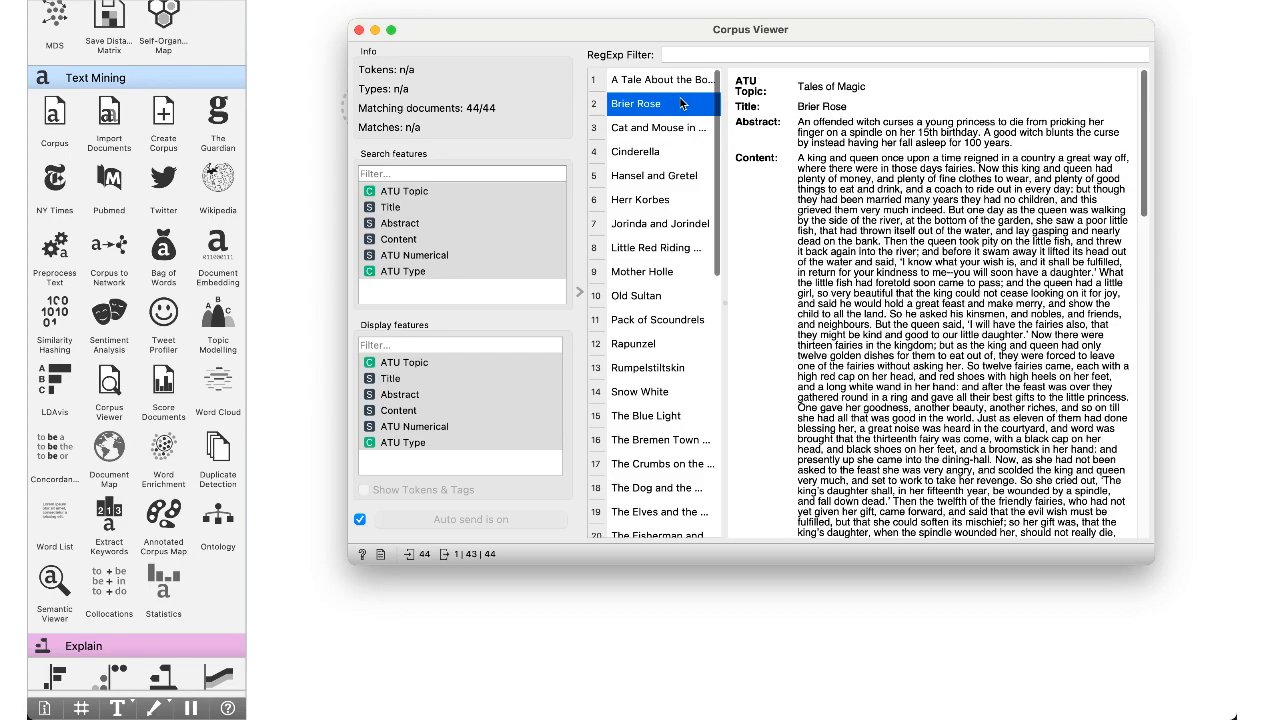
pyautogui.click(359, 31)
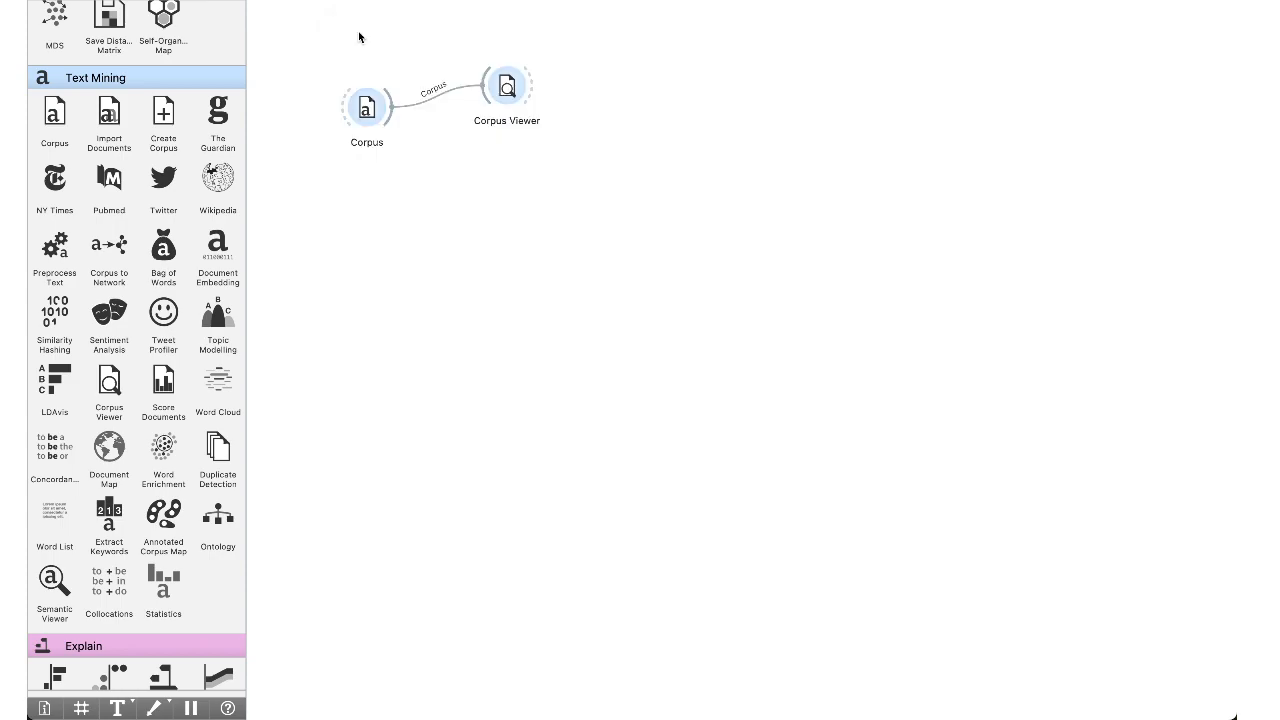
# Add Bag of Words and Preprocess Text widgets below the Corpus Viewer and link Corpus to Preprocess Text.
pyautogui.moveTo(519, 115); pyautogui.dragTo(502, 91)
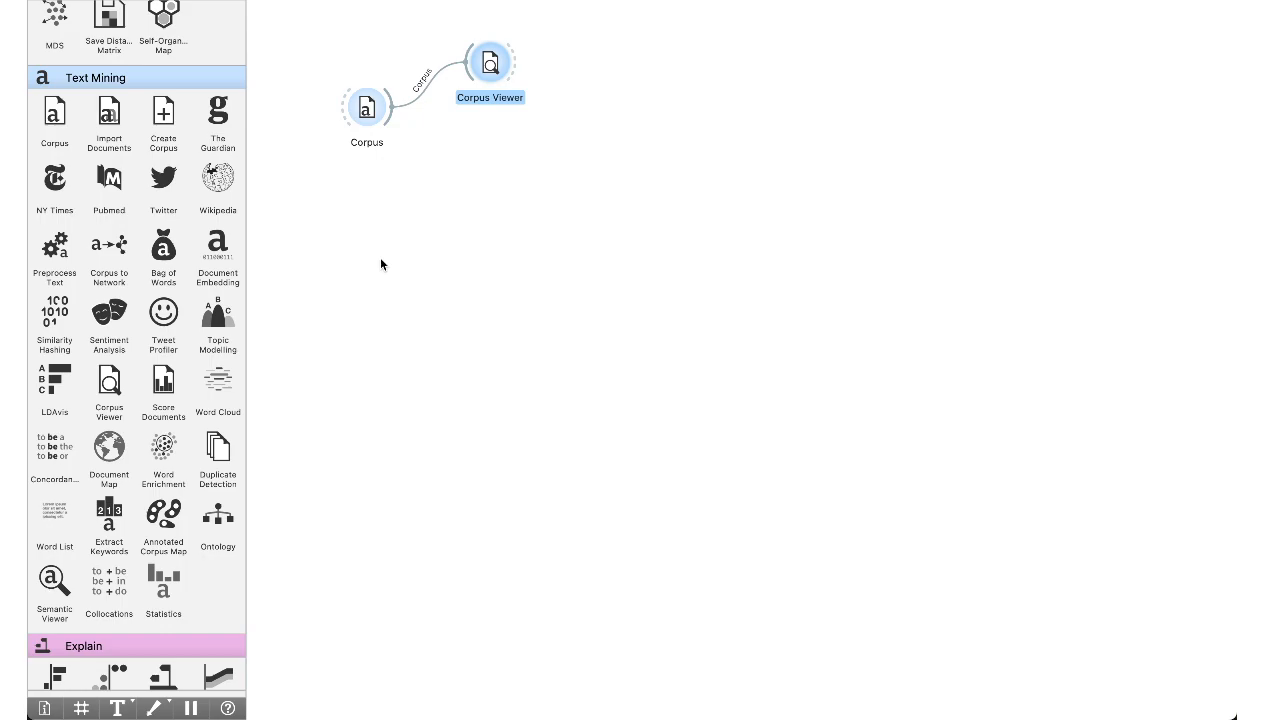
pyautogui.moveTo(165, 262); pyautogui.dragTo(657, 191)
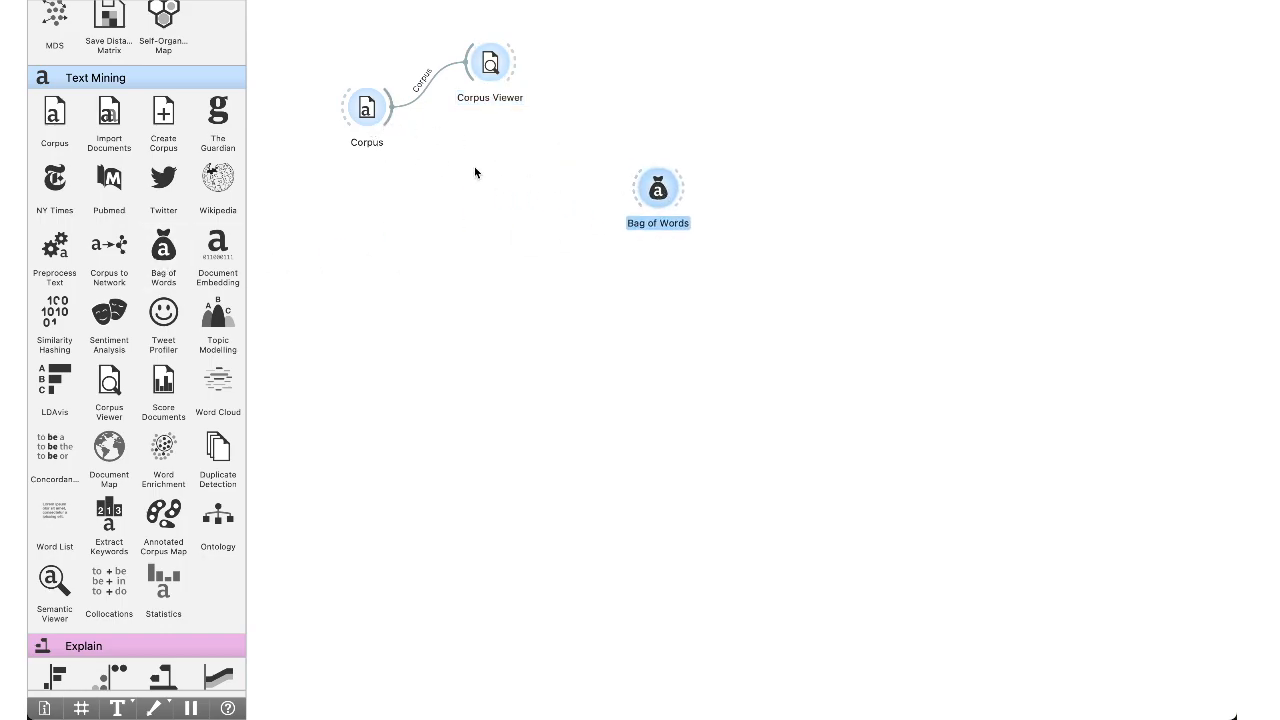
pyautogui.moveTo(63, 262); pyautogui.dragTo(479, 158)
pyautogui.moveTo(392, 110); pyautogui.dragTo(460, 158)
# Examine the transformation, tokenization and filtering settings of Preprocess Text.
pyautogui.doubleClick(481, 180)
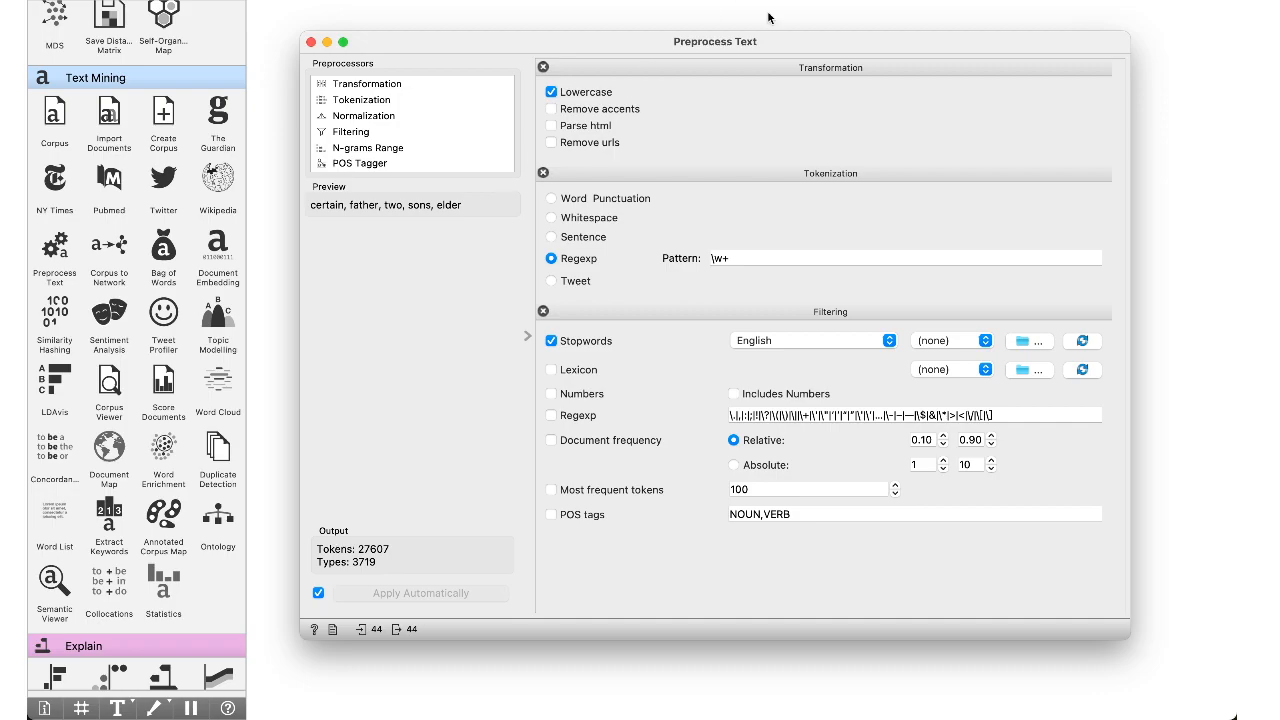
pyautogui.moveTo(782, 42); pyautogui.dragTo(731, 37)
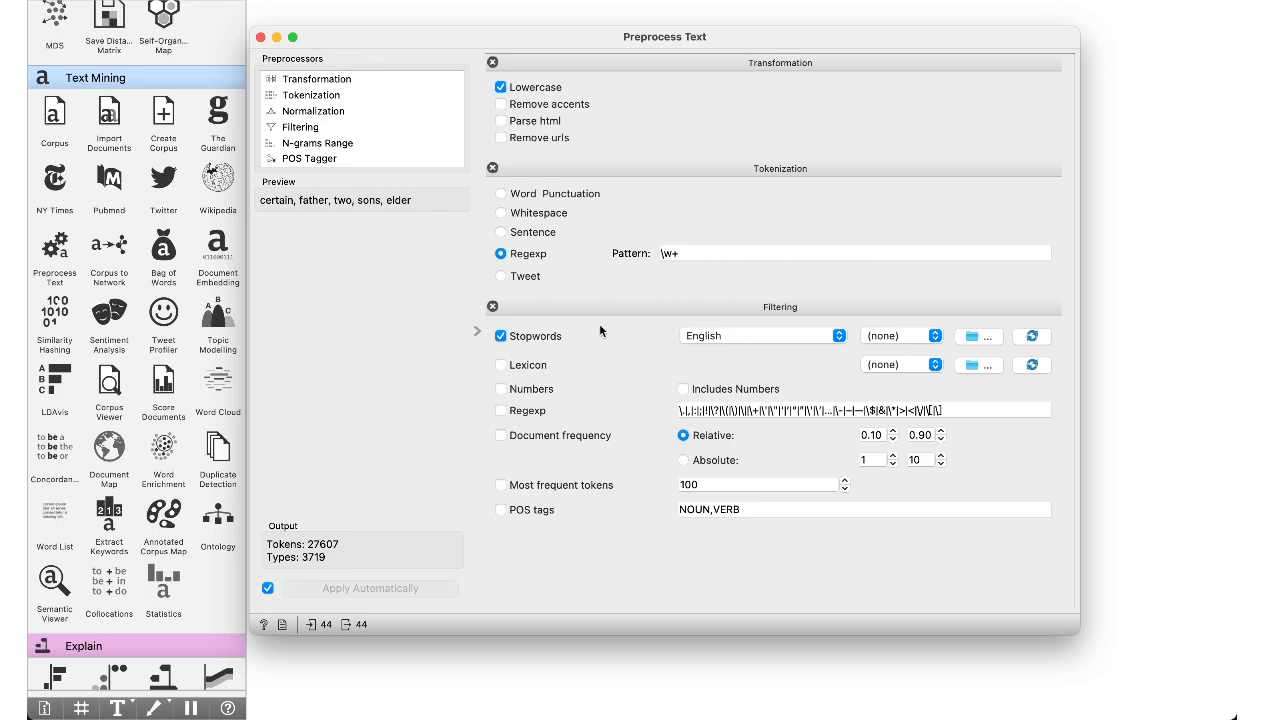
pyautogui.click(260, 37)
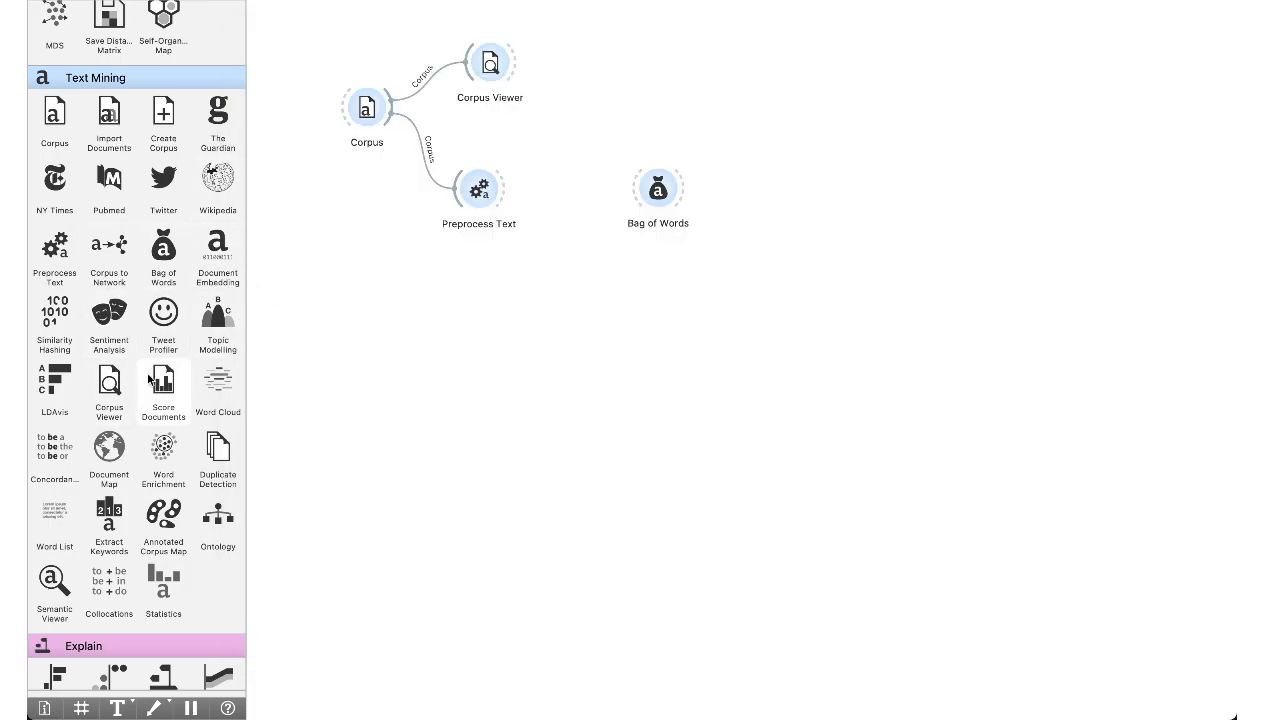
# Add a Word Cloud widget fed by Preprocess Text and move Bag of Words farther away.
pyautogui.moveTo(218, 380); pyautogui.dragTo(578, 274)
pyautogui.moveTo(507, 199); pyautogui.dragTo(566, 268)
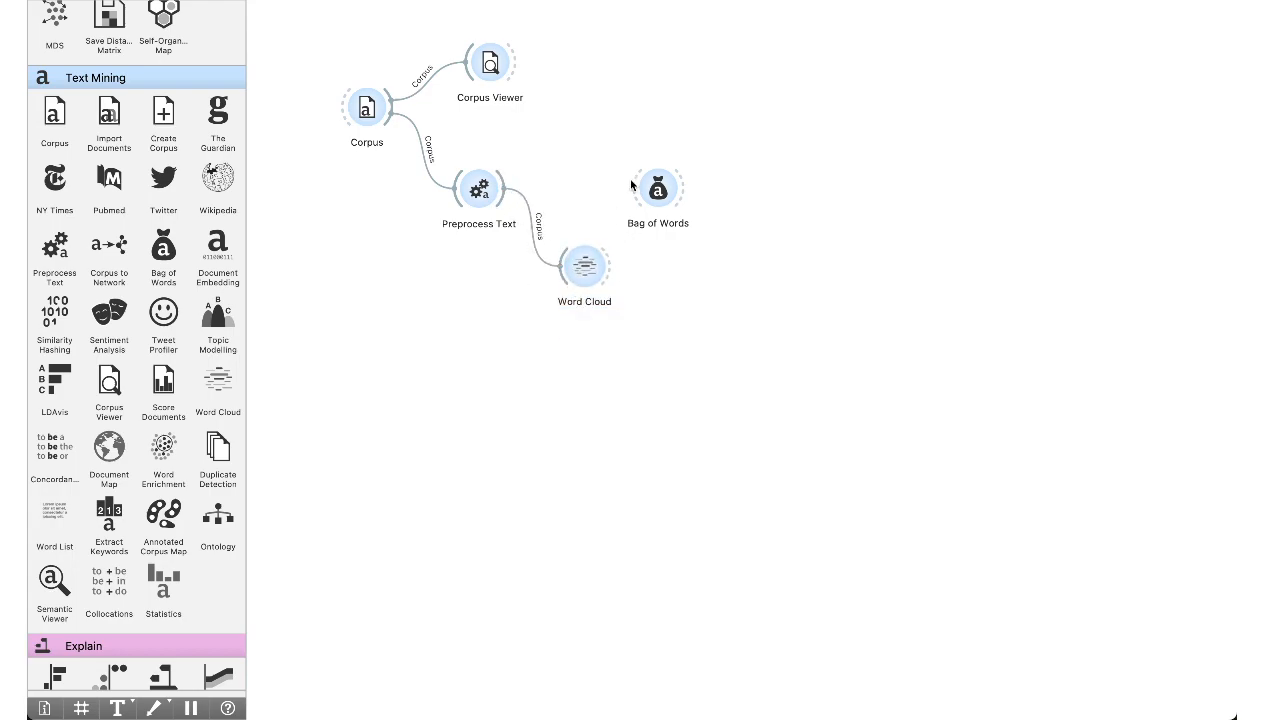
pyautogui.moveTo(659, 193); pyautogui.dragTo(788, 100)
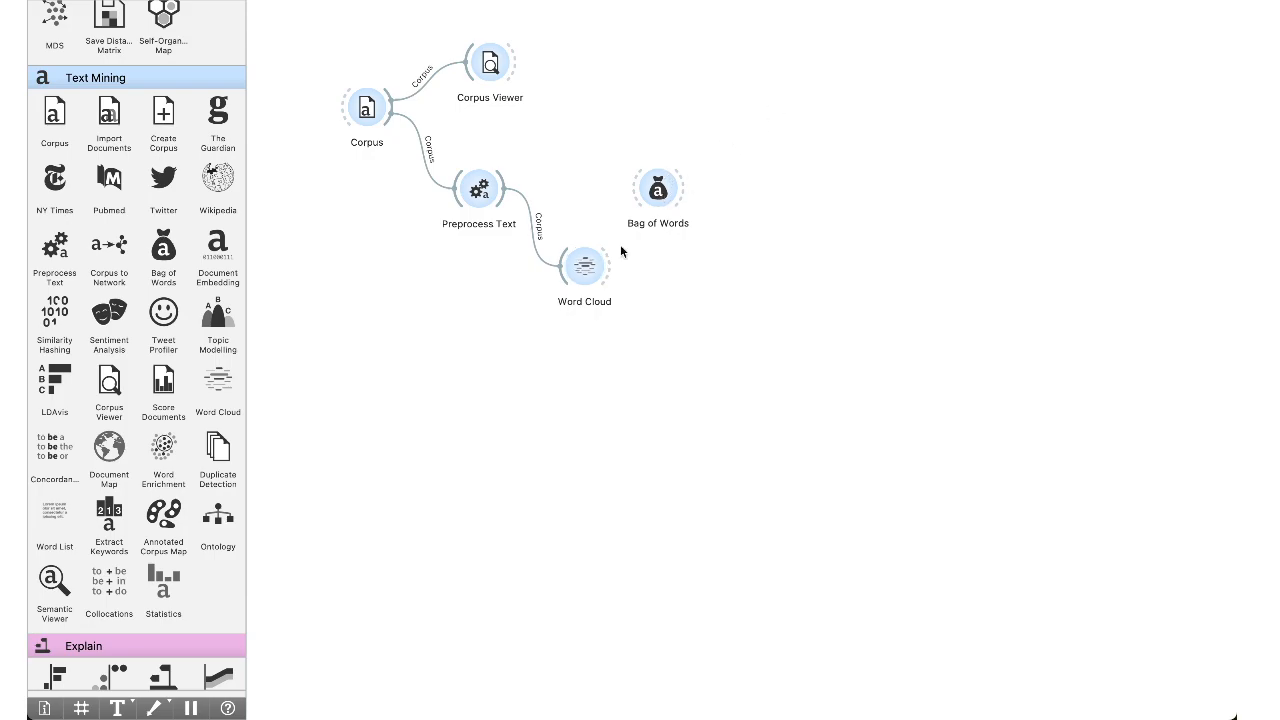
pyautogui.click(579, 278)
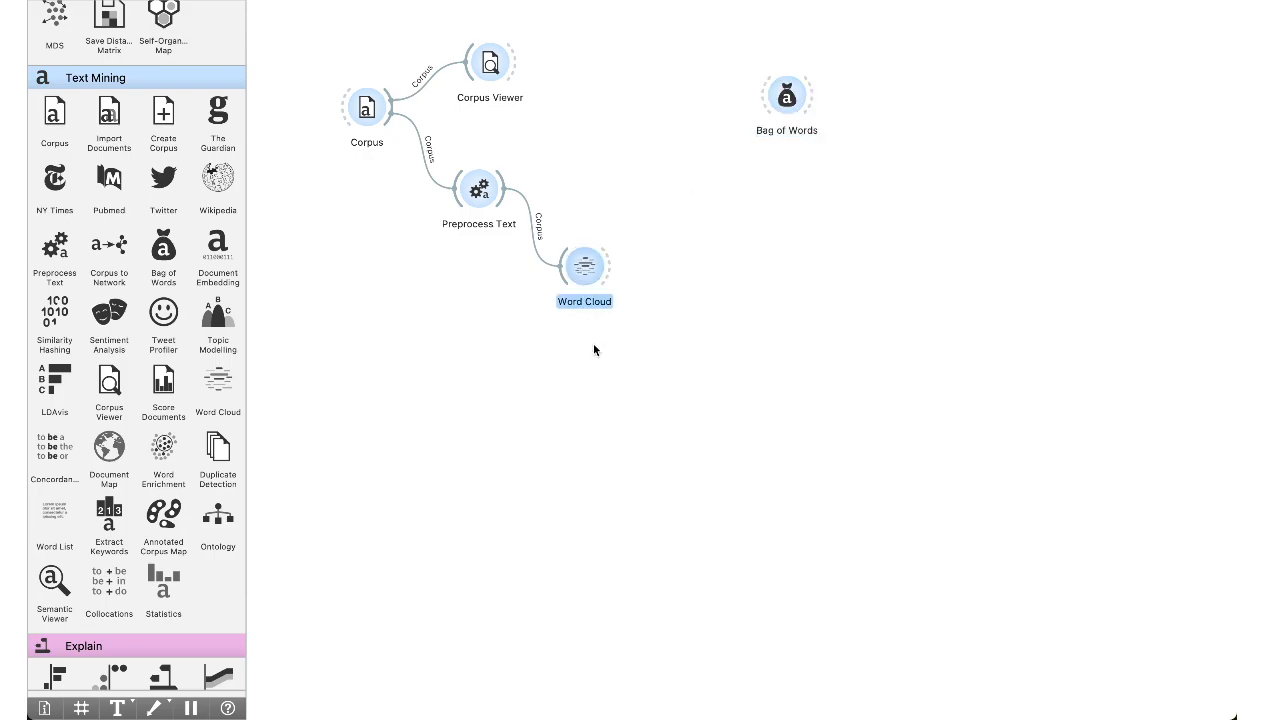
pyautogui.click(595, 288)
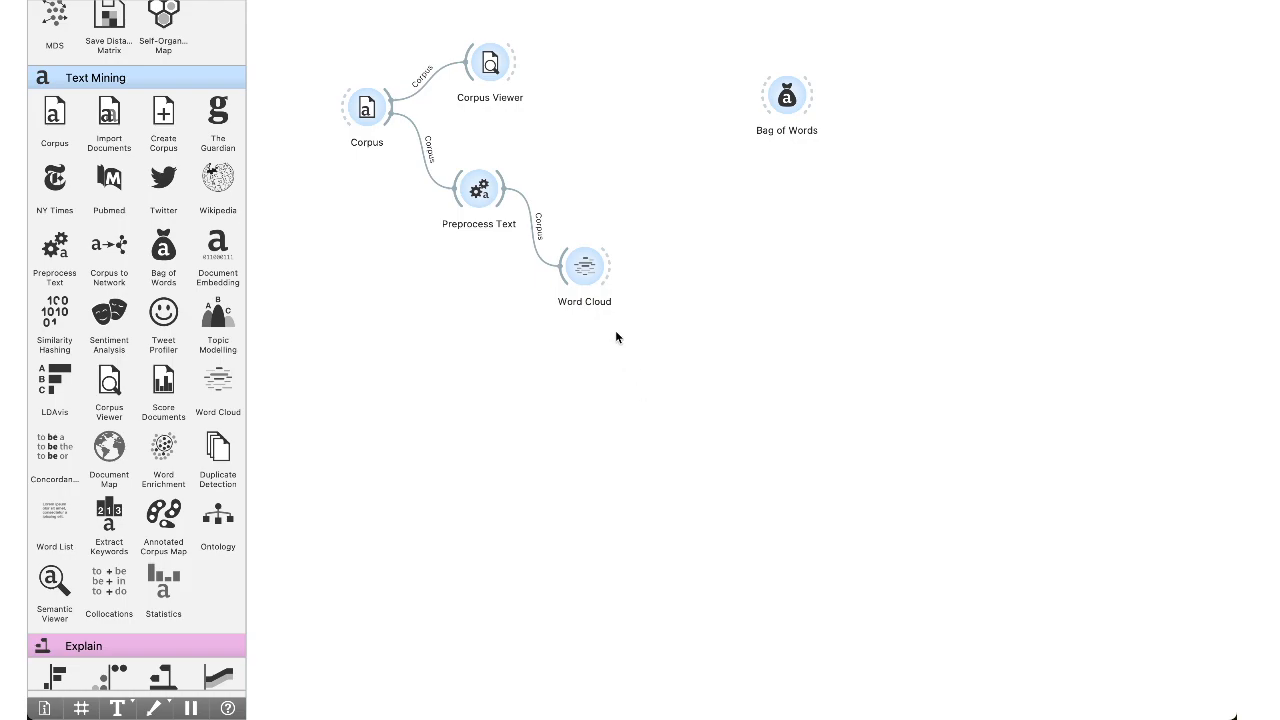
# Examine the words and their weights in Word Cloud, and delete that widget from the workflow.
pyautogui.click(585, 268)
pyautogui.doubleClick(584, 267)
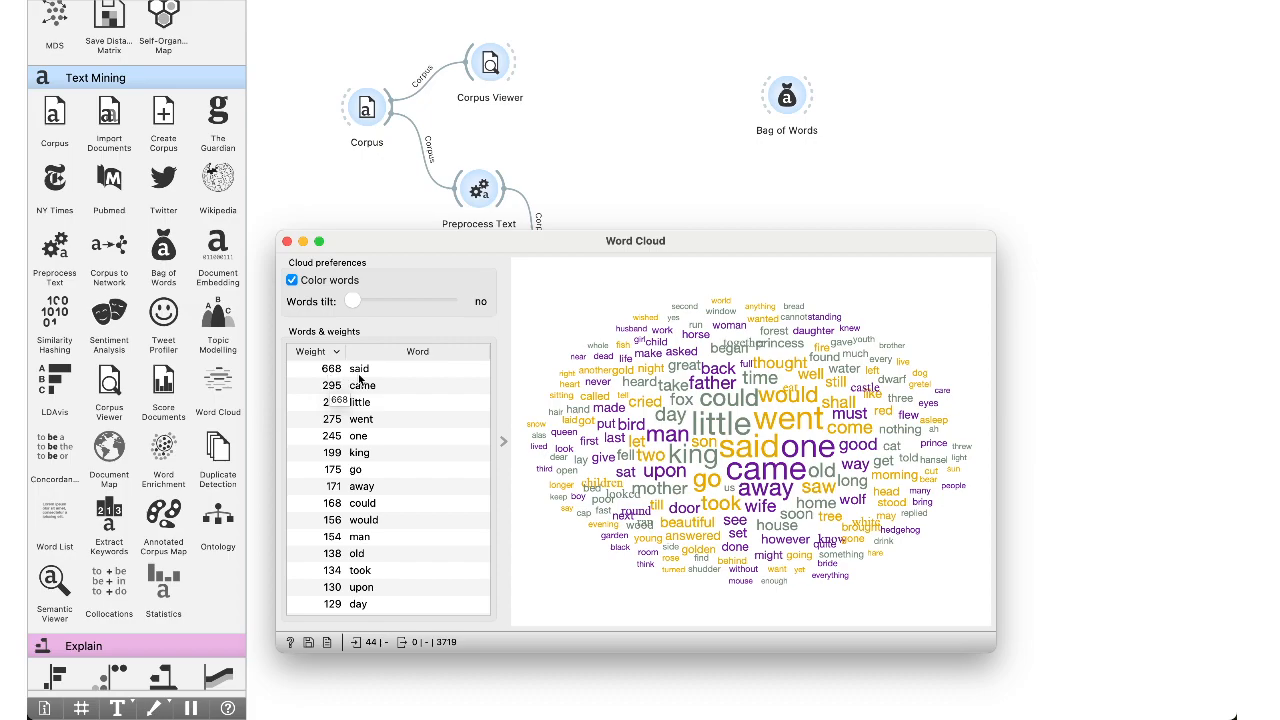
pyautogui.scroll(-20, 398, 507)
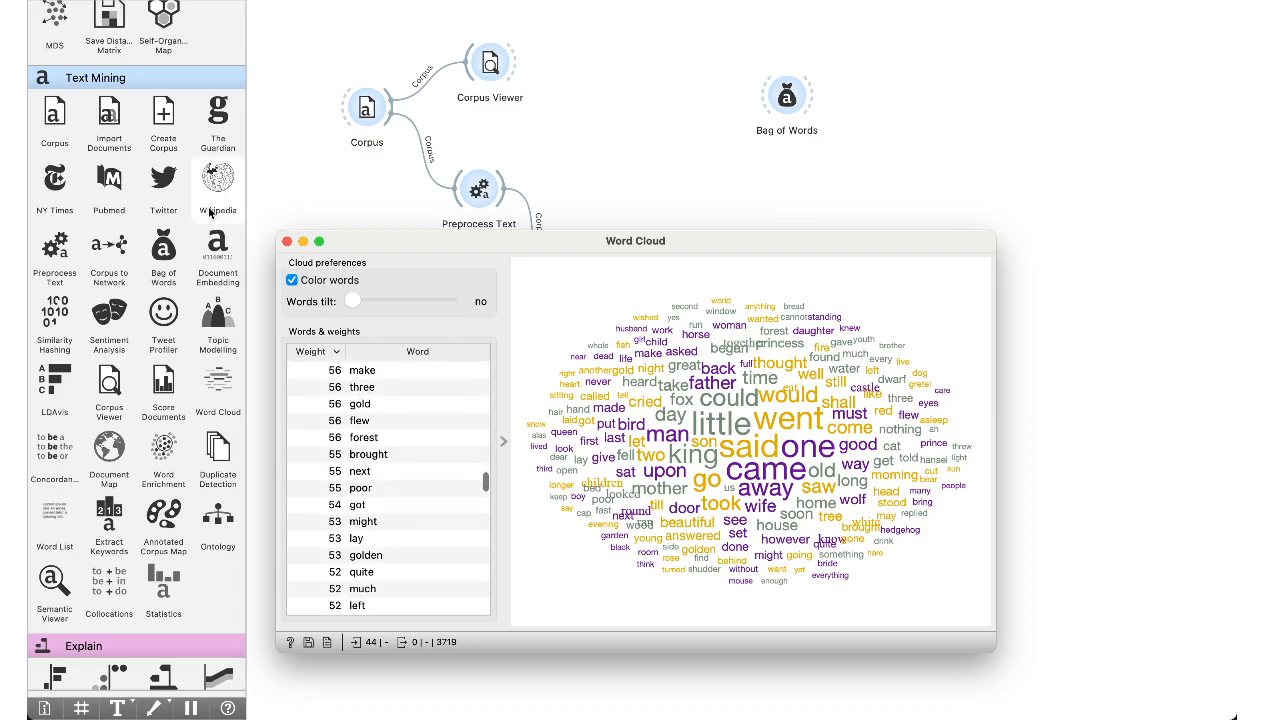
pyautogui.click(287, 241)
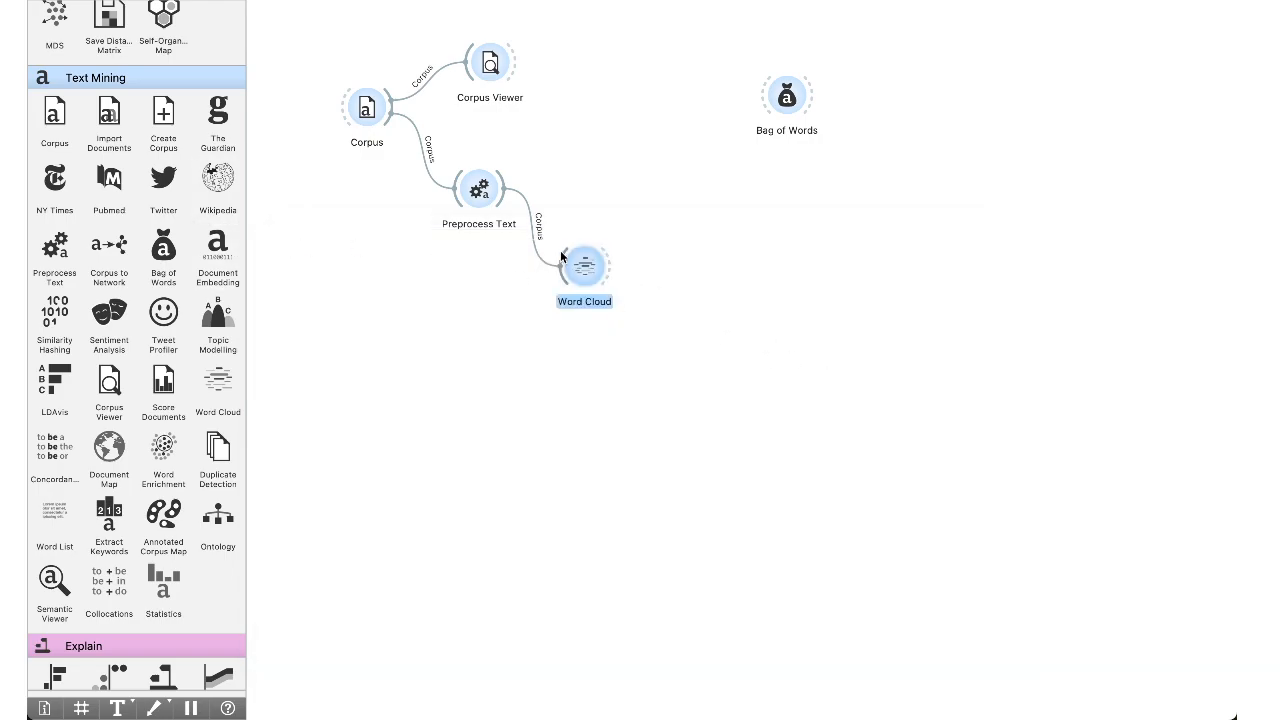
pyautogui.press('Delete')
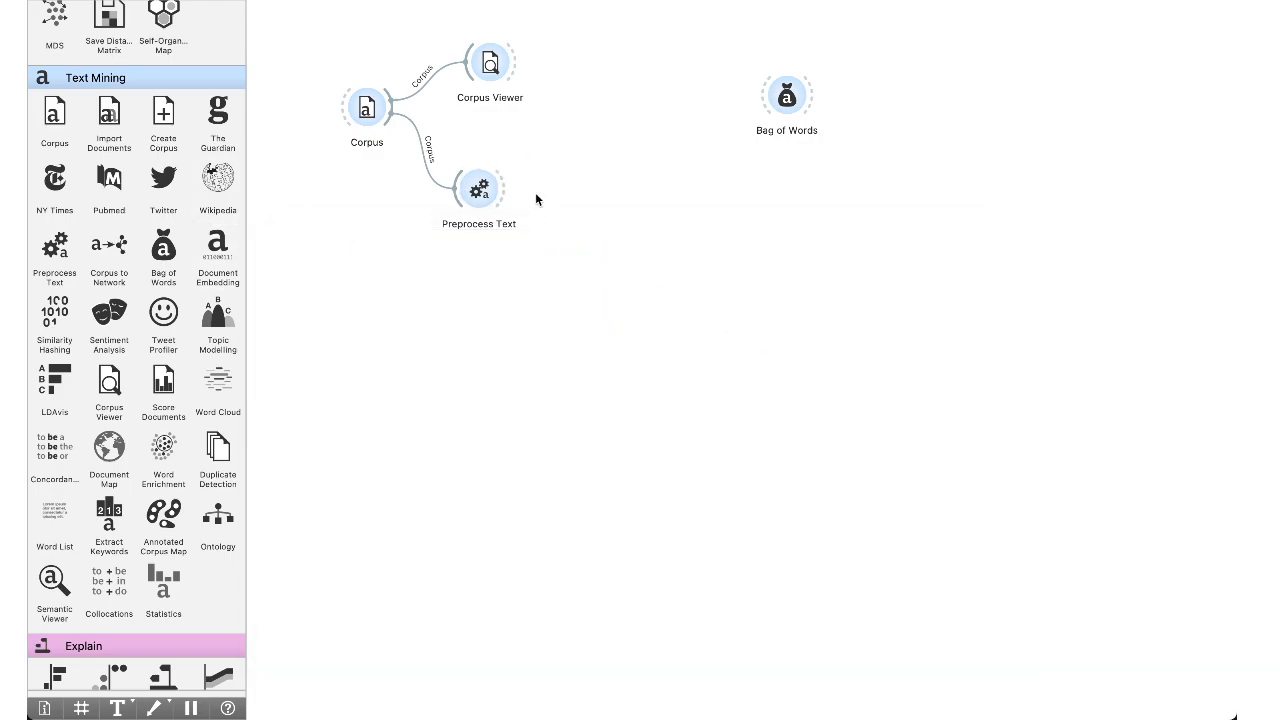
# Add a new Bag of Words widget linked from Preprocess Text and delete the unconnected Bag of Words.
pyautogui.moveTo(163, 247); pyautogui.dragTo(580, 218)
pyautogui.moveTo(503, 201); pyautogui.dragTo(563, 201)
pyautogui.click(800, 98)
pyautogui.press('Delete')
# Connect a Data Table to the new Bag of Words and widen the table's word-count column.
pyautogui.moveTo(603, 218); pyautogui.dragTo(664, 211)
pyautogui.click(706, 256)
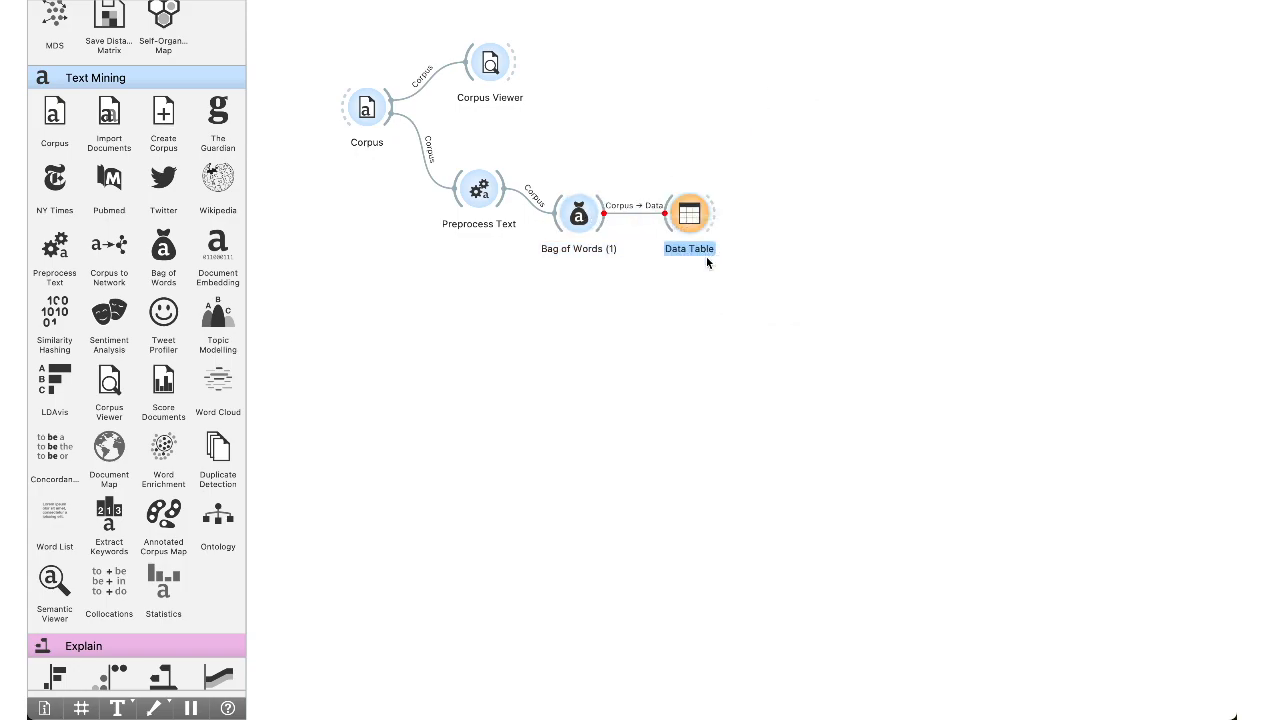
pyautogui.doubleClick(687, 218)
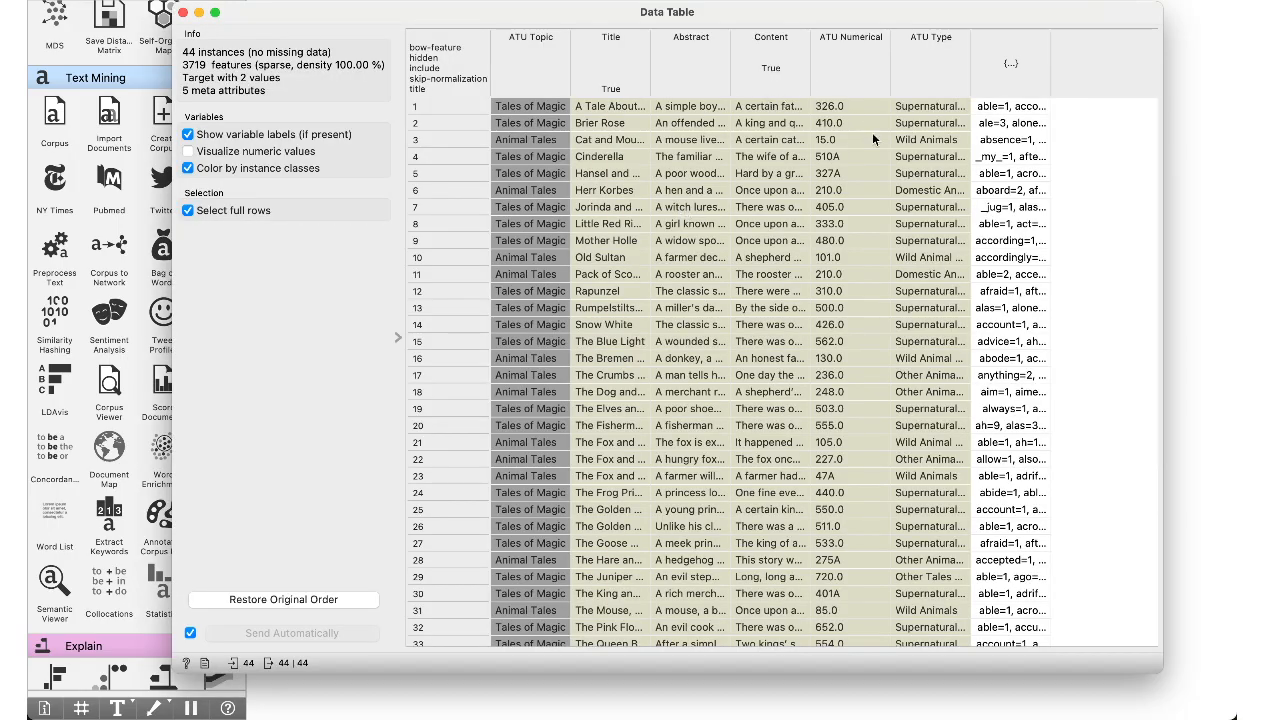
pyautogui.moveTo(940, 8); pyautogui.dragTo(595, 41)
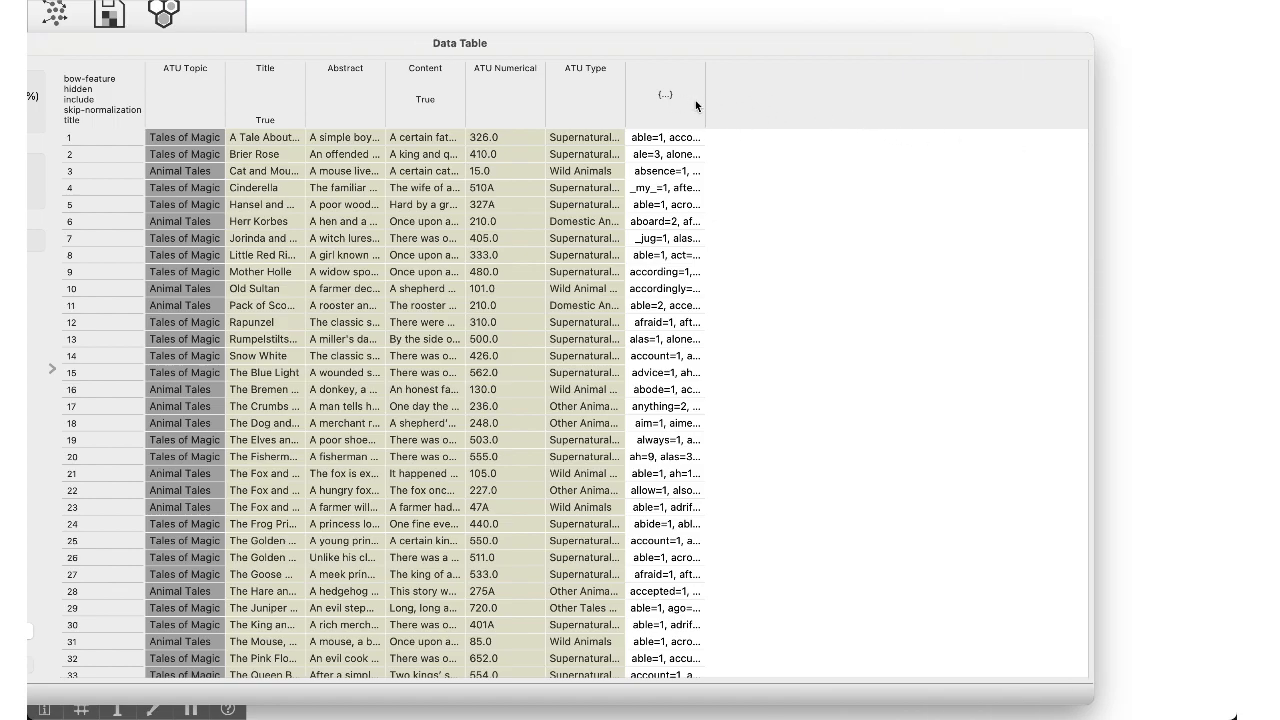
pyautogui.moveTo(706, 102); pyautogui.dragTo(908, 111)
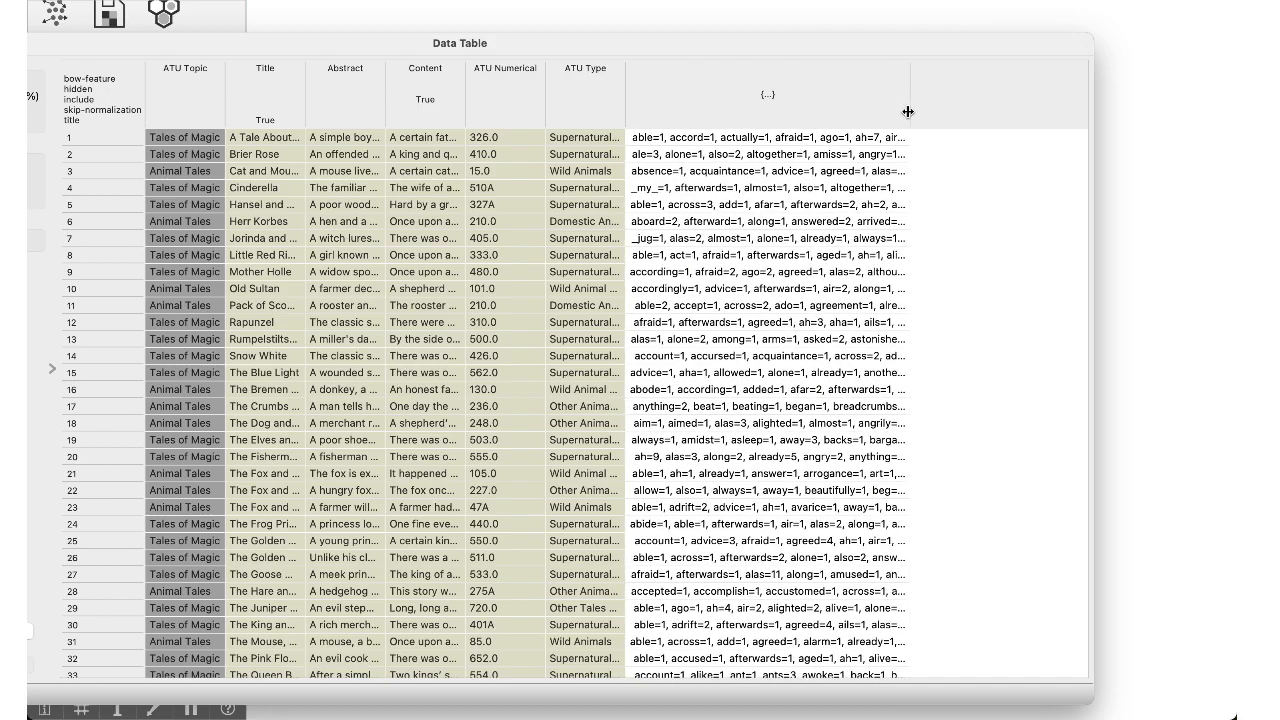
# Widen the word-count column further in the Data Table, examine the first document's word counts, and close the table.
pyautogui.doubleClick(496, 43)
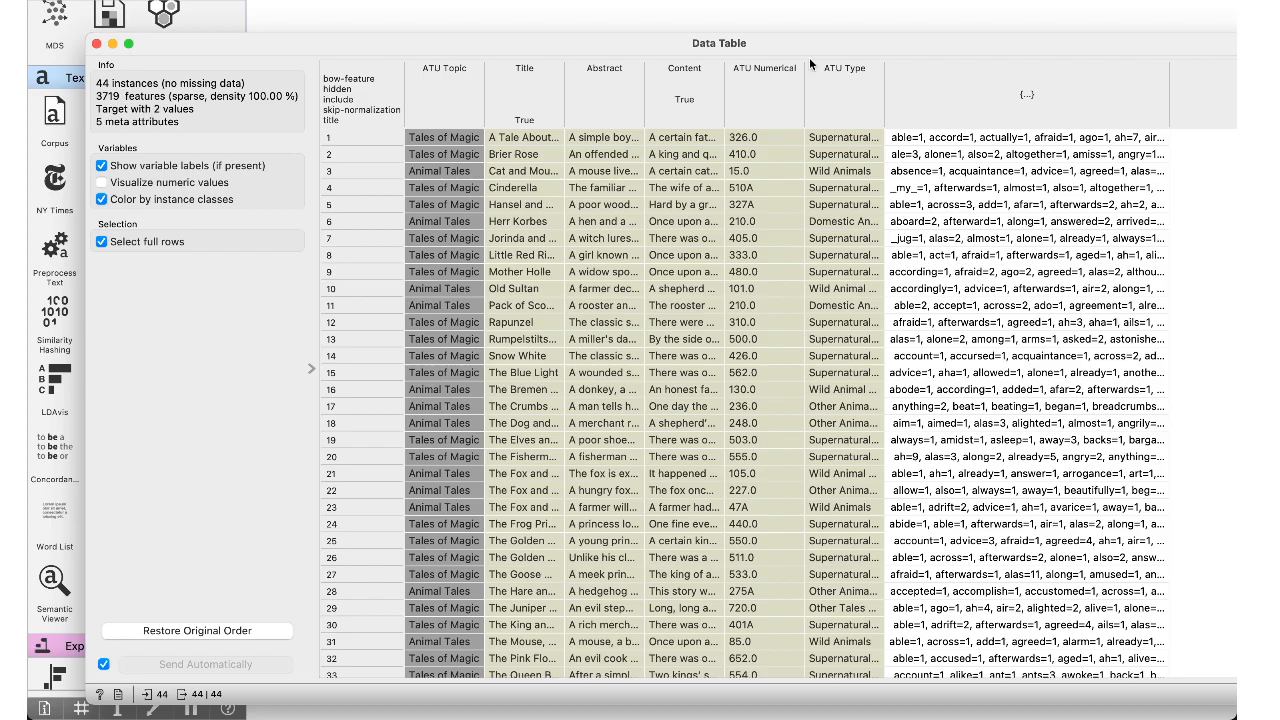
pyautogui.moveTo(932, 38); pyautogui.dragTo(636, 42)
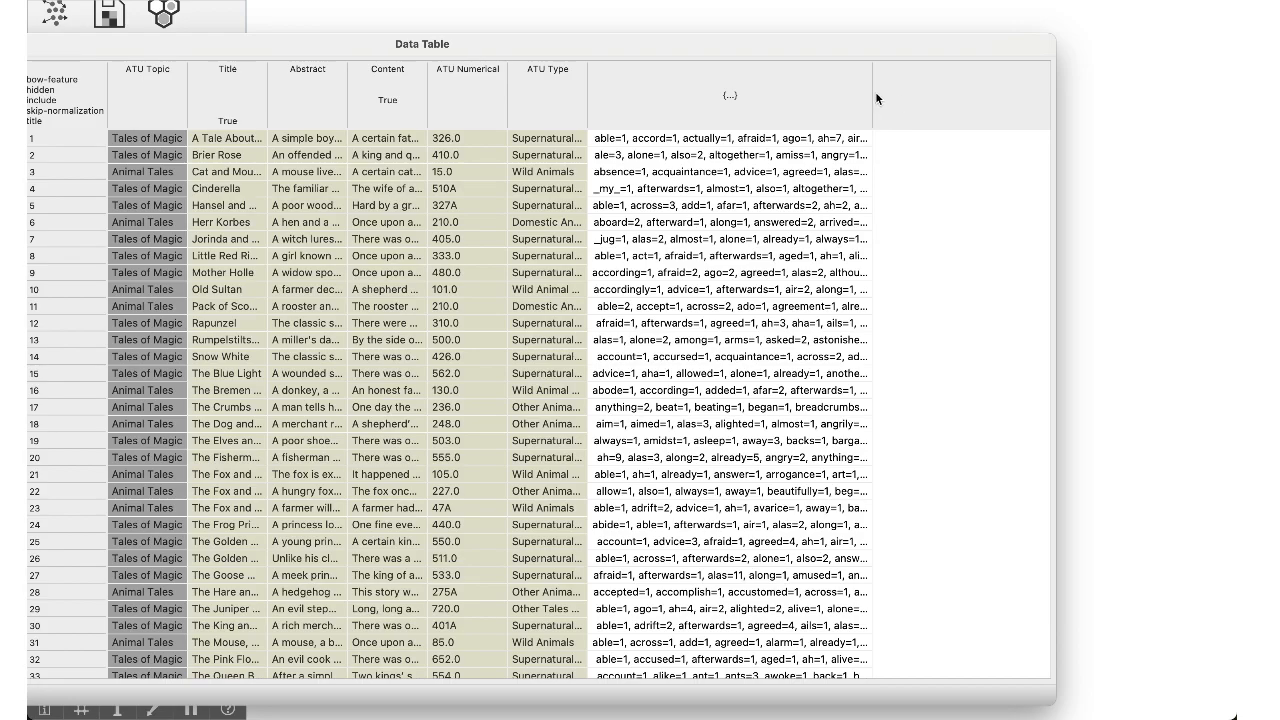
pyautogui.moveTo(871, 88); pyautogui.dragTo(1016, 118)
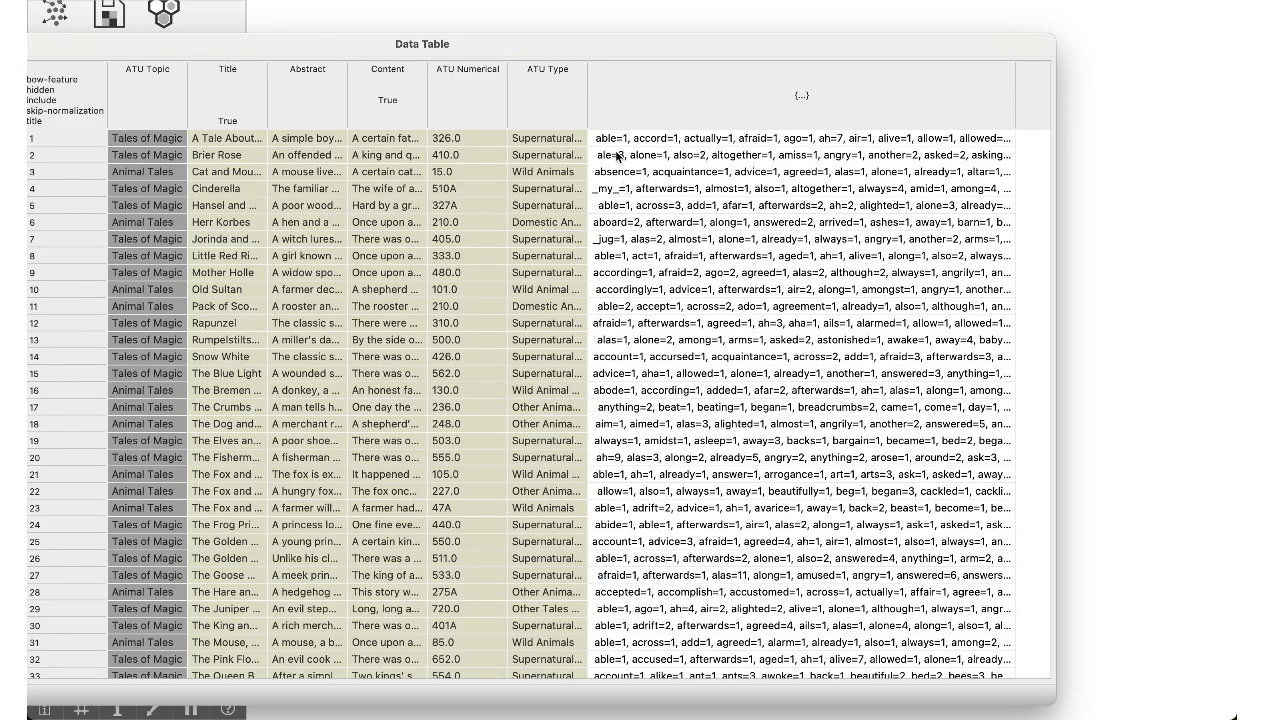
pyautogui.click(587, 141)
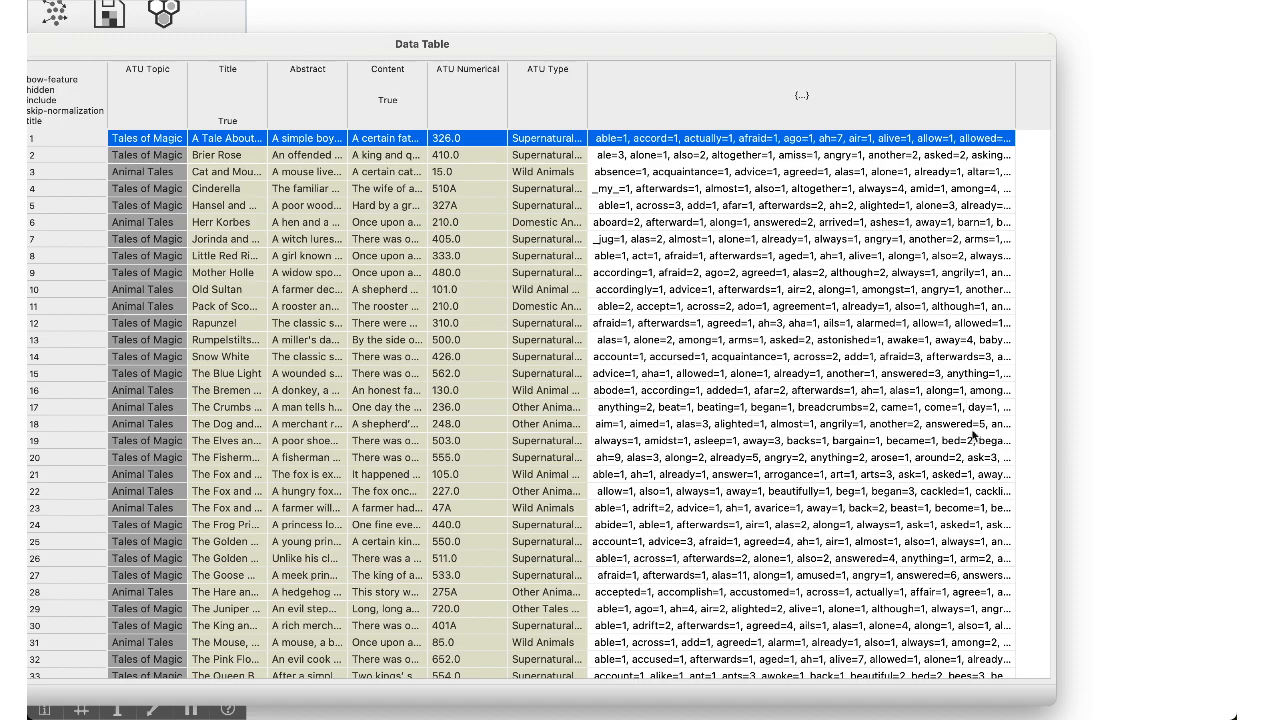
pyautogui.moveTo(520, 50); pyautogui.dragTo(845, 48)
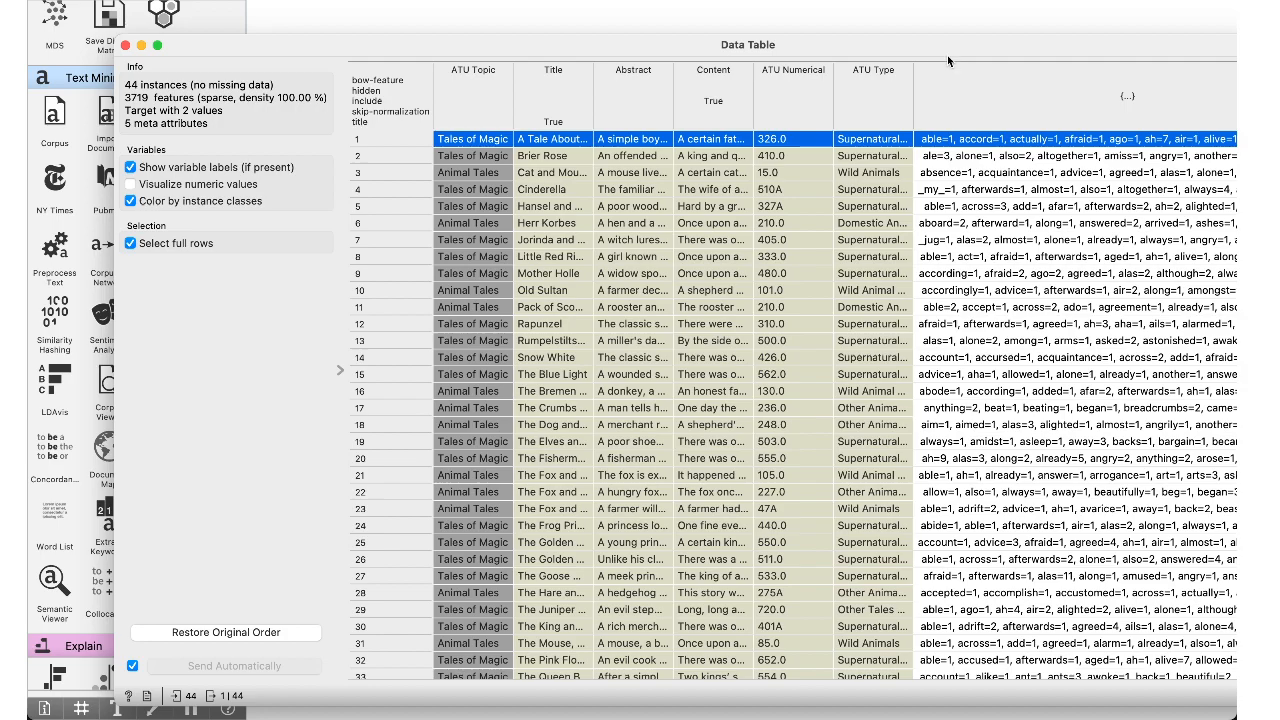
pyautogui.click(905, 28)
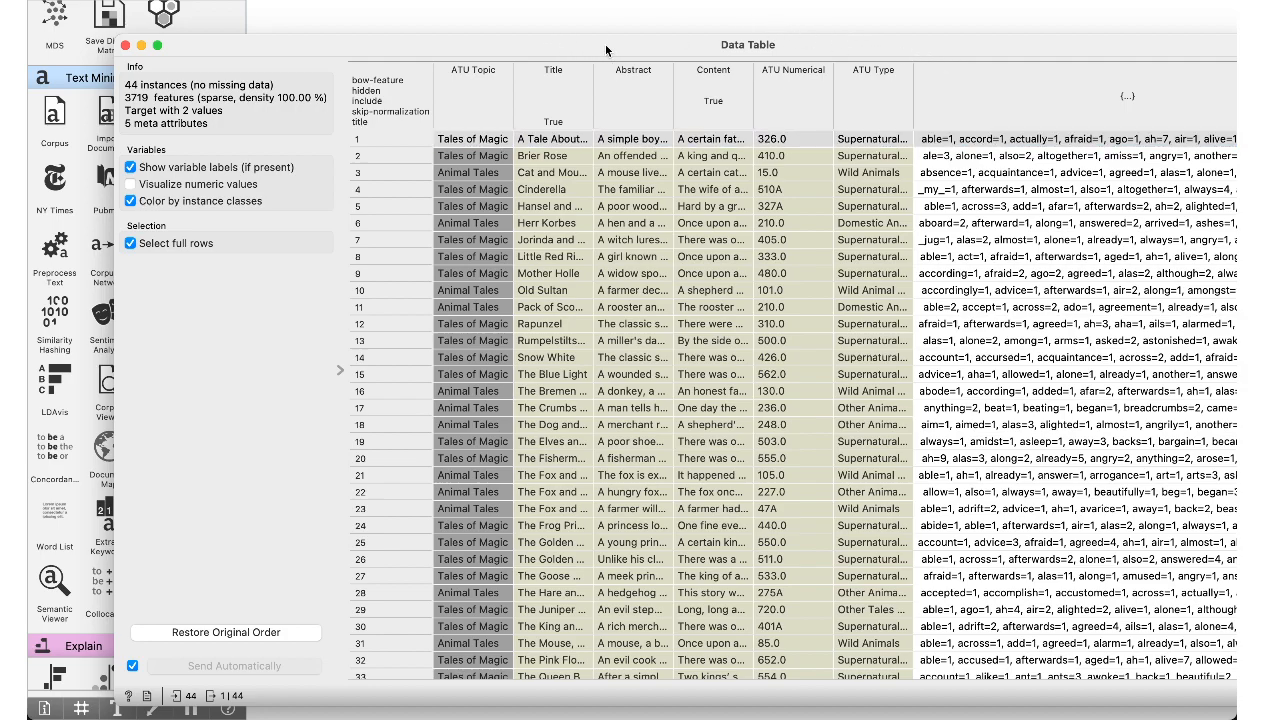
pyautogui.moveTo(810, 41); pyautogui.dragTo(538, 48)
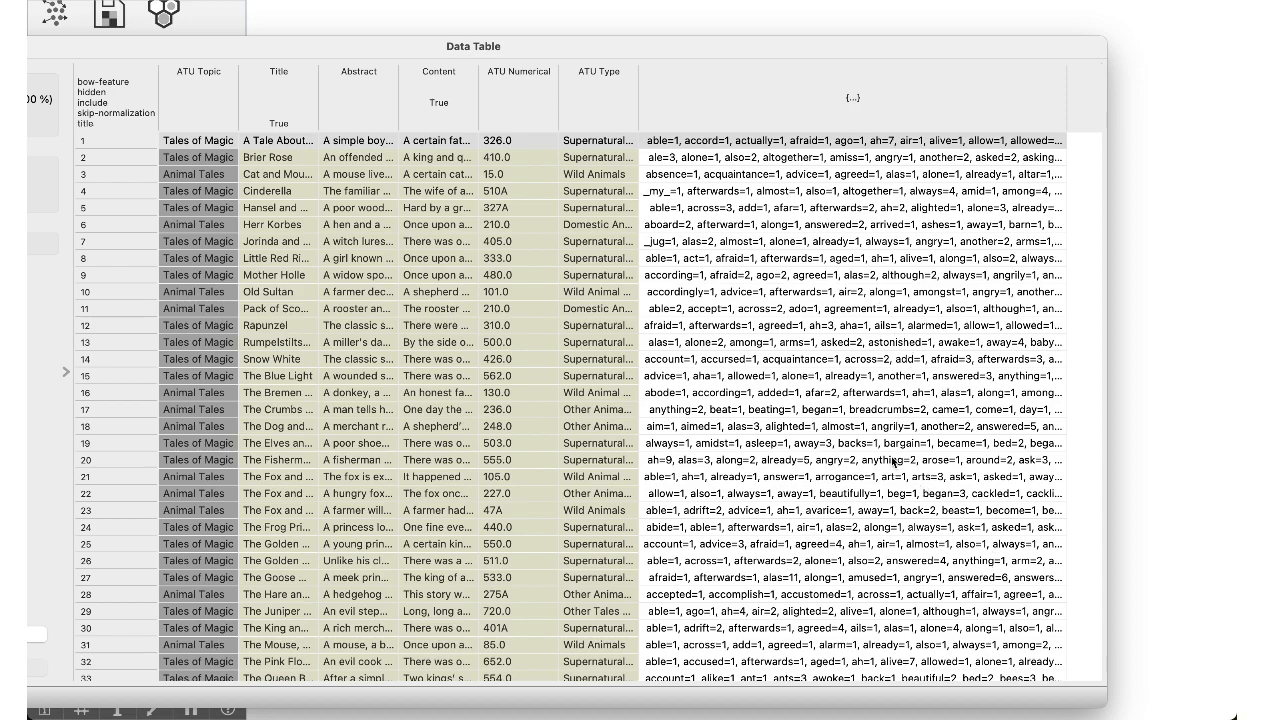
pyautogui.moveTo(636, 47); pyautogui.dragTo(960, 45)
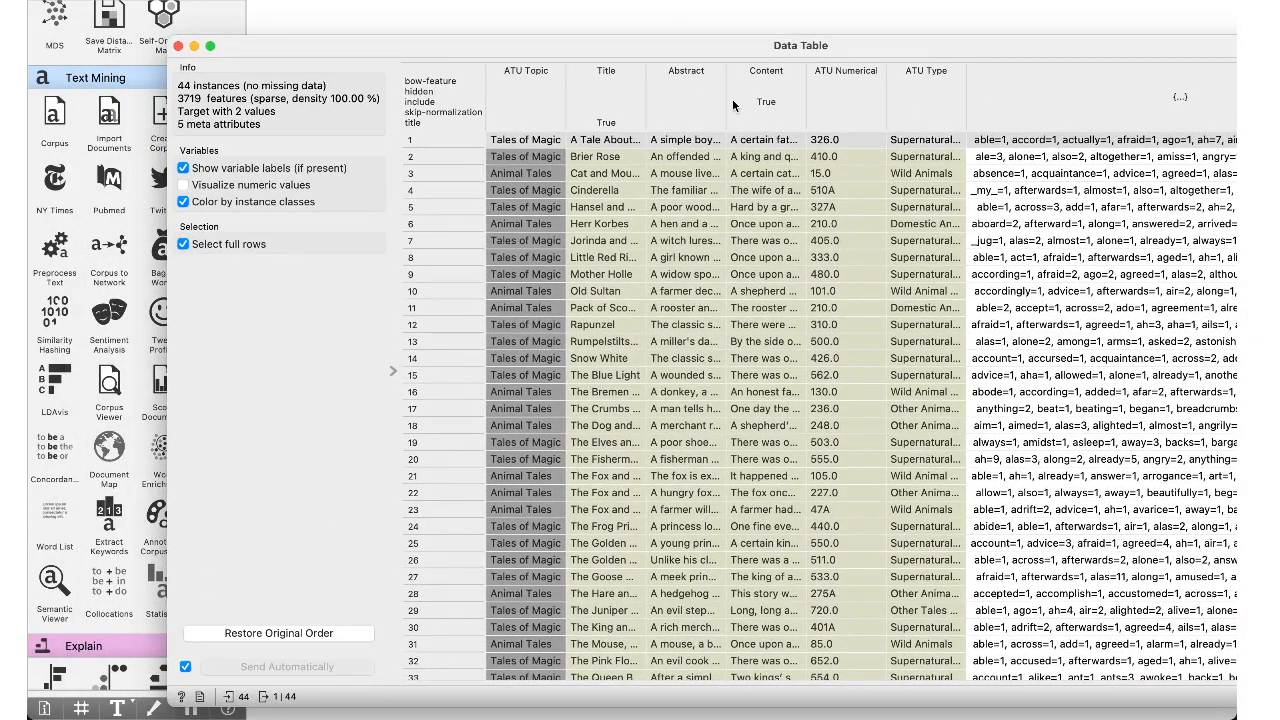
pyautogui.click(179, 46)
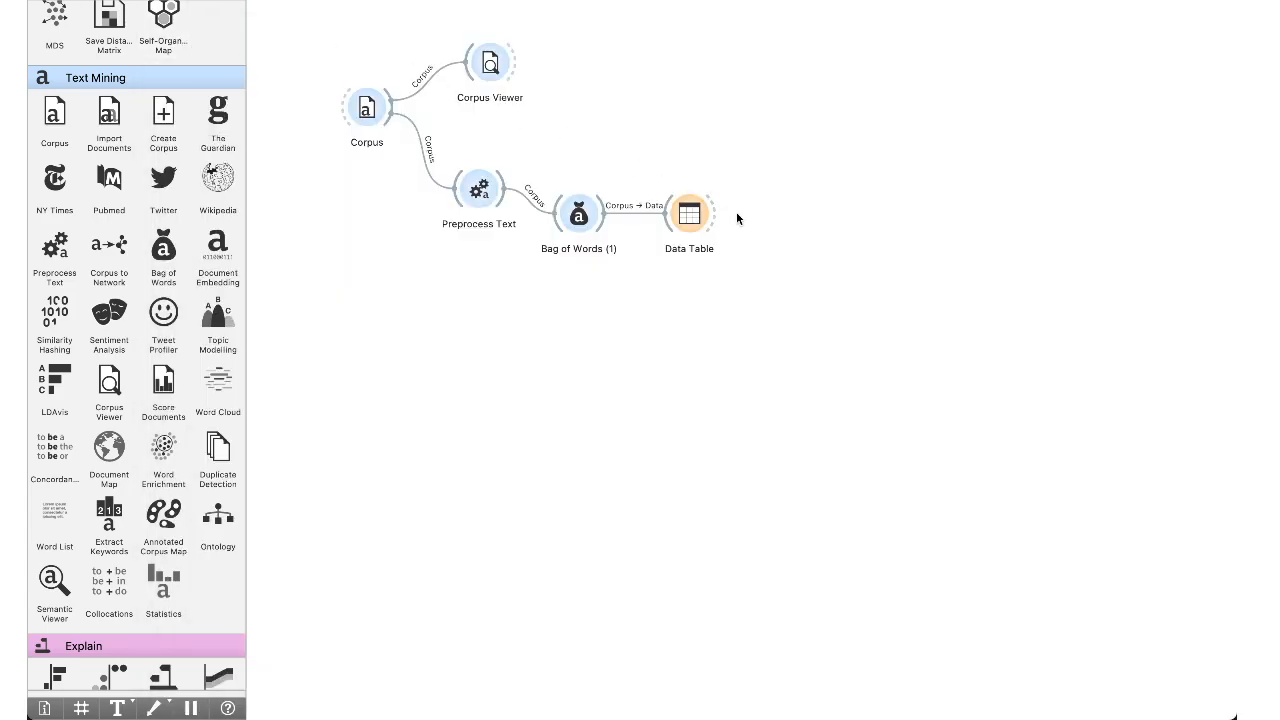
# Move the Data Table widget up and away from Bag of Words, and add a Test and Score widget below it.
pyautogui.moveTo(689, 213); pyautogui.dragTo(733, 127)
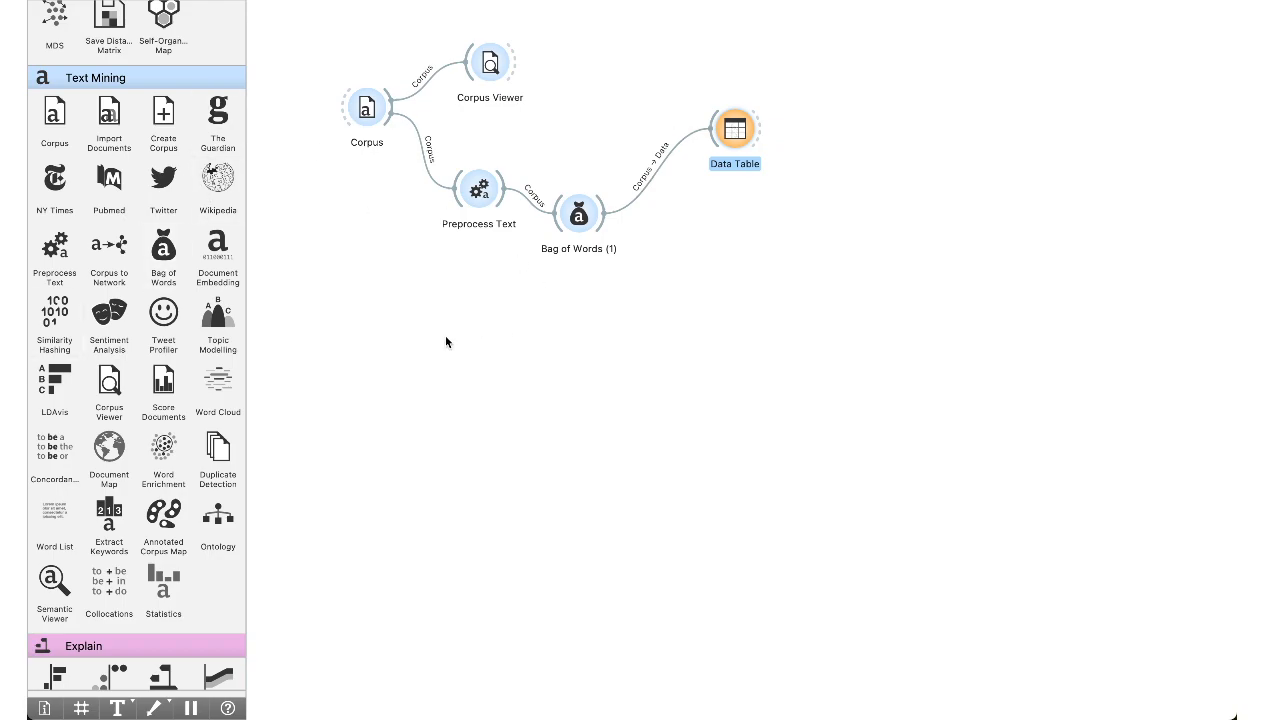
pyautogui.scroll(15, 147, 210)
pyautogui.scroll(-7, 130, 245)
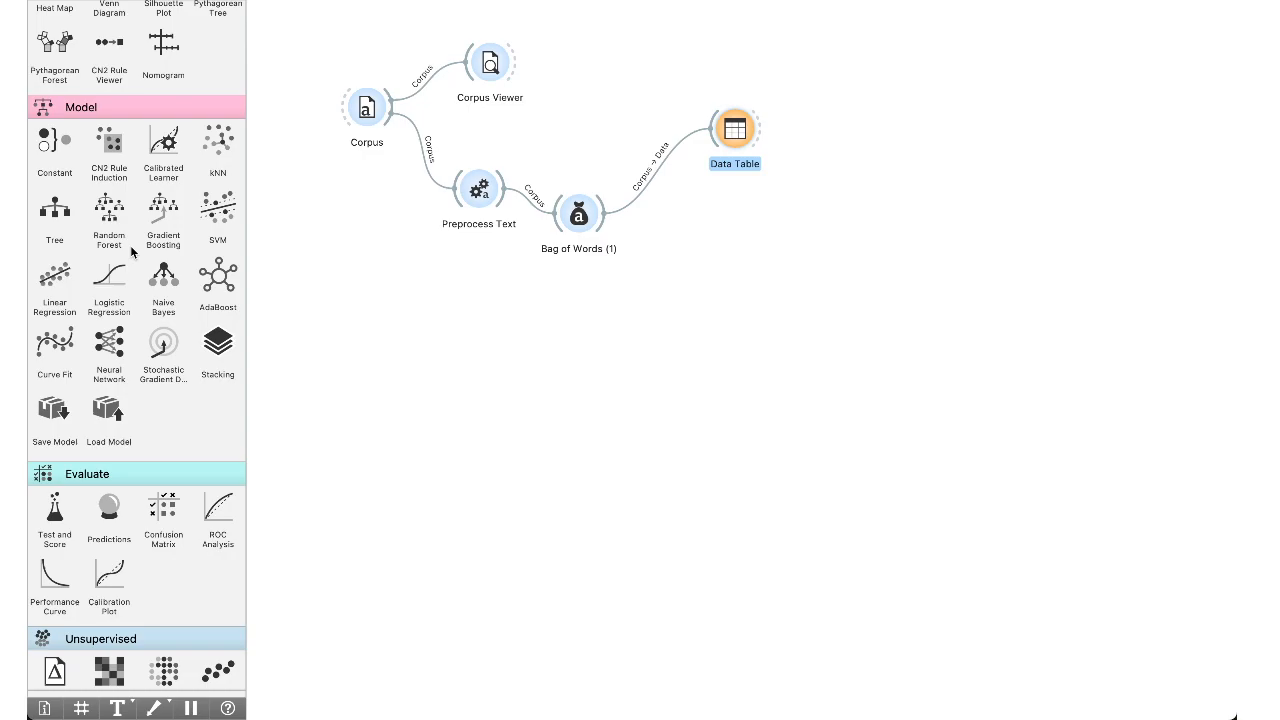
pyautogui.scroll(-5, 130, 245)
pyautogui.moveTo(55, 185); pyautogui.dragTo(755, 258)
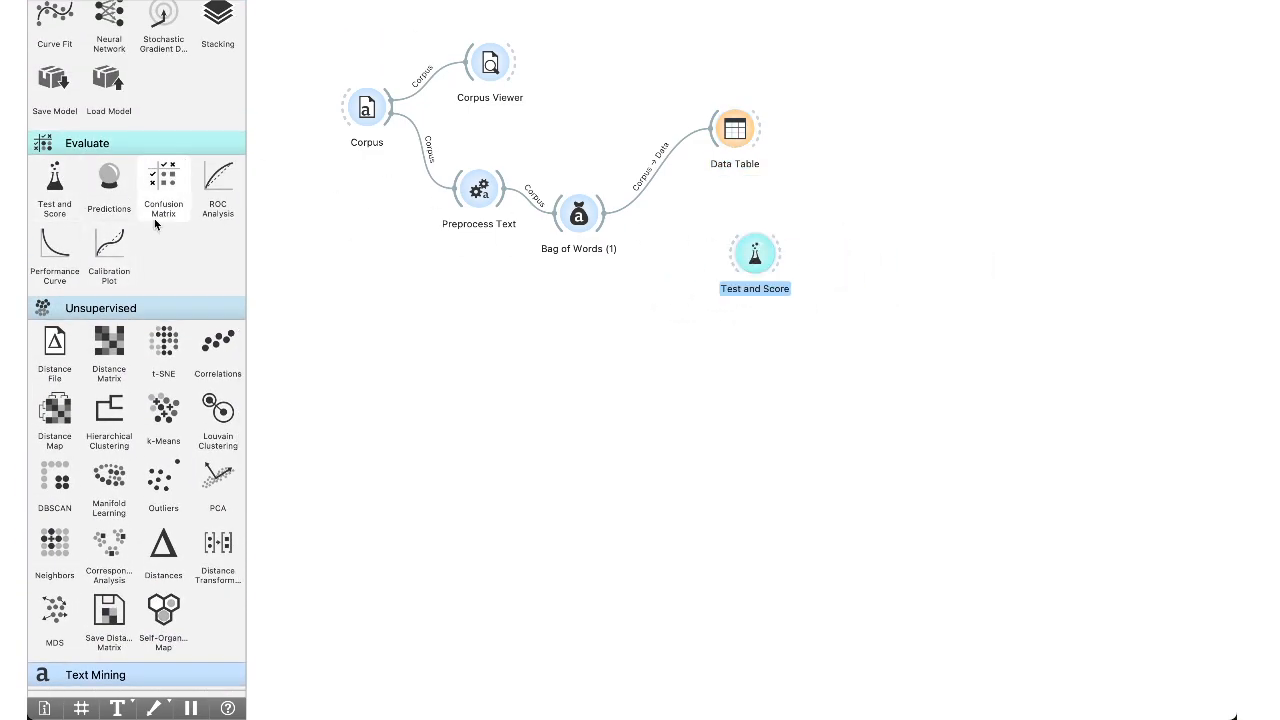
# Add a Logistic Regression widget to the canvas below Bag of Words.
pyautogui.scroll(10, 155, 220)
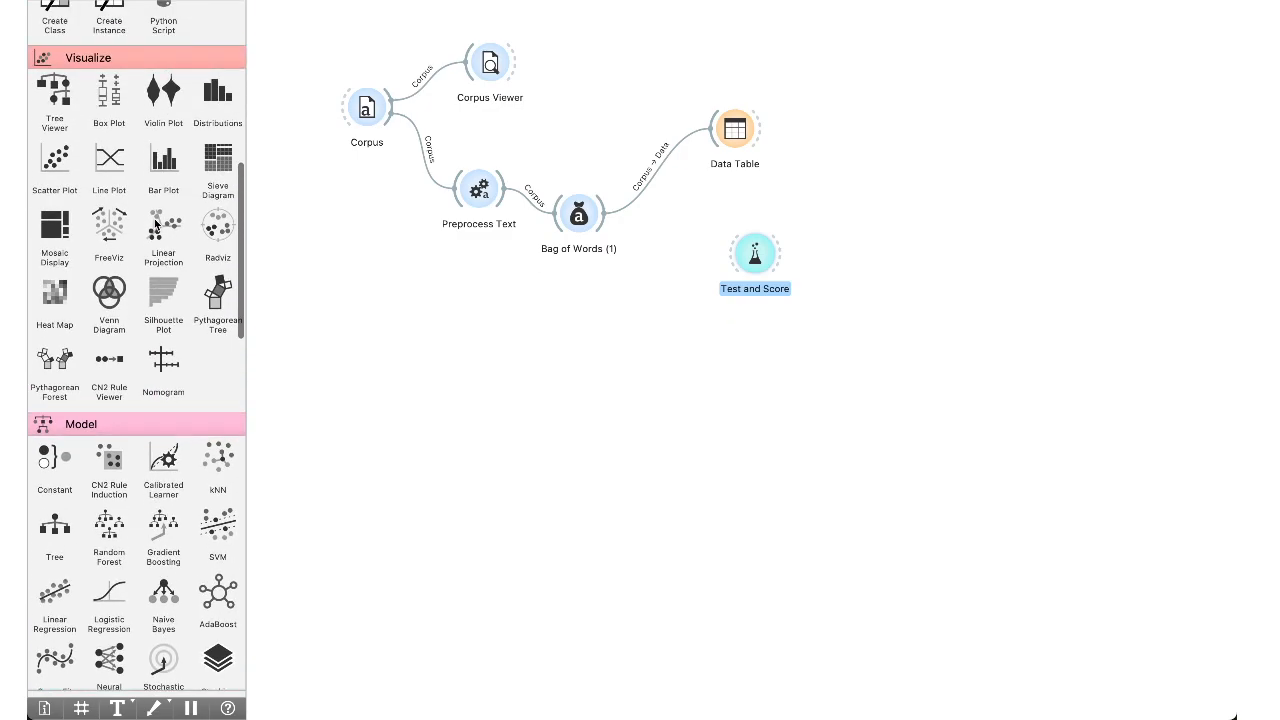
pyautogui.scroll(4, 154, 218)
pyautogui.scroll(-15, 154, 218)
pyautogui.scroll(3, 153, 219)
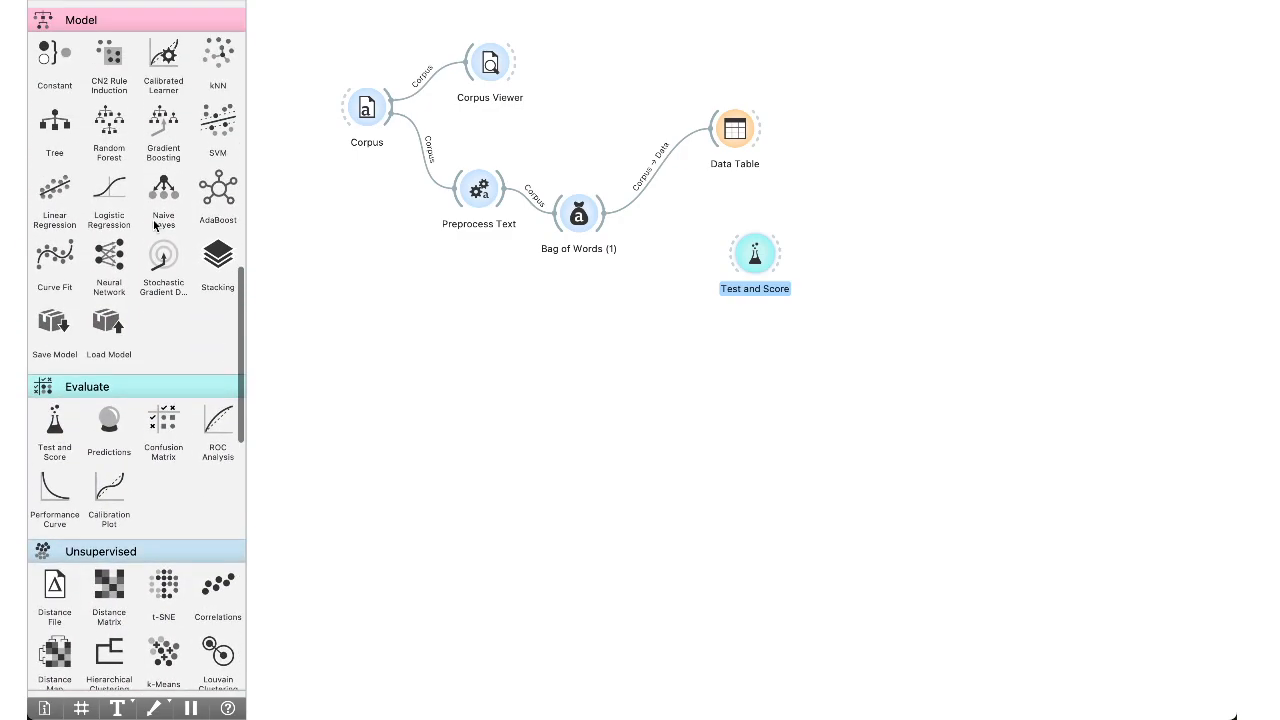
pyautogui.scroll(2, 155, 225)
pyautogui.moveTo(109, 255); pyautogui.dragTo(617, 350)
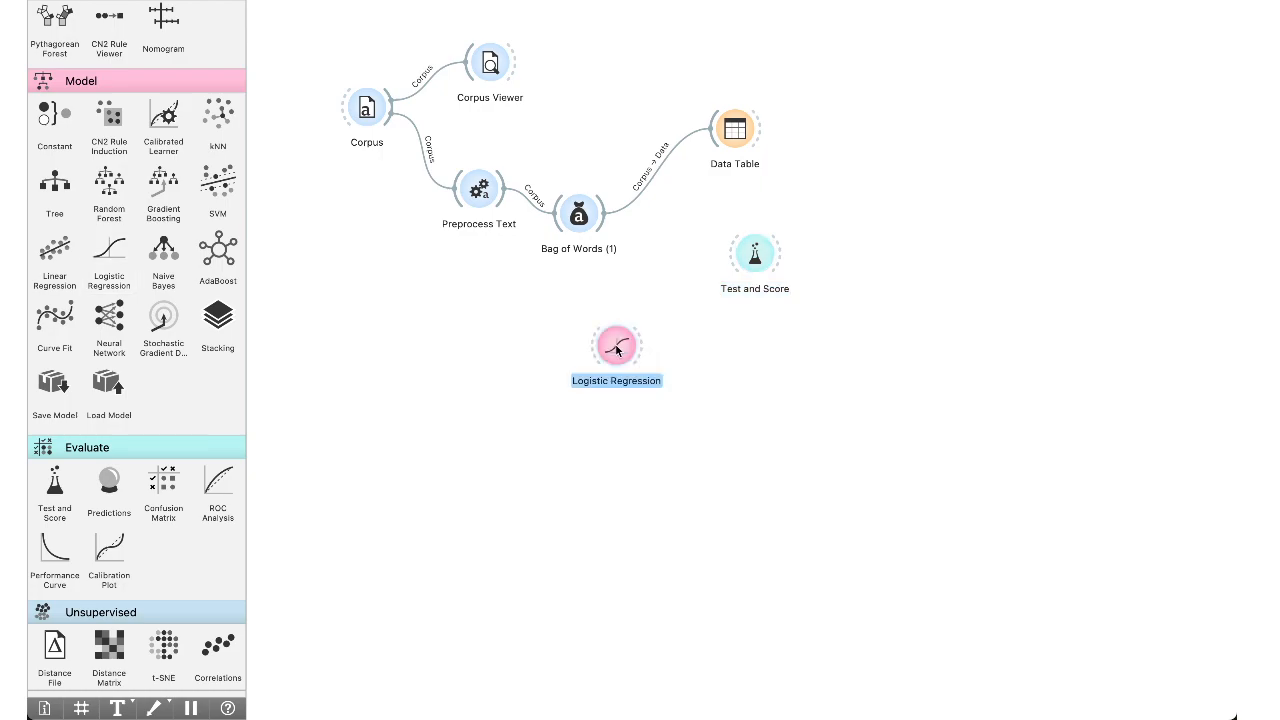
# Link Bag of Words and Logistic Regression to Test and Score, and review the 5-fold cross-validation scores.
pyautogui.click(600, 228)
pyautogui.moveTo(600, 228); pyautogui.dragTo(752, 262)
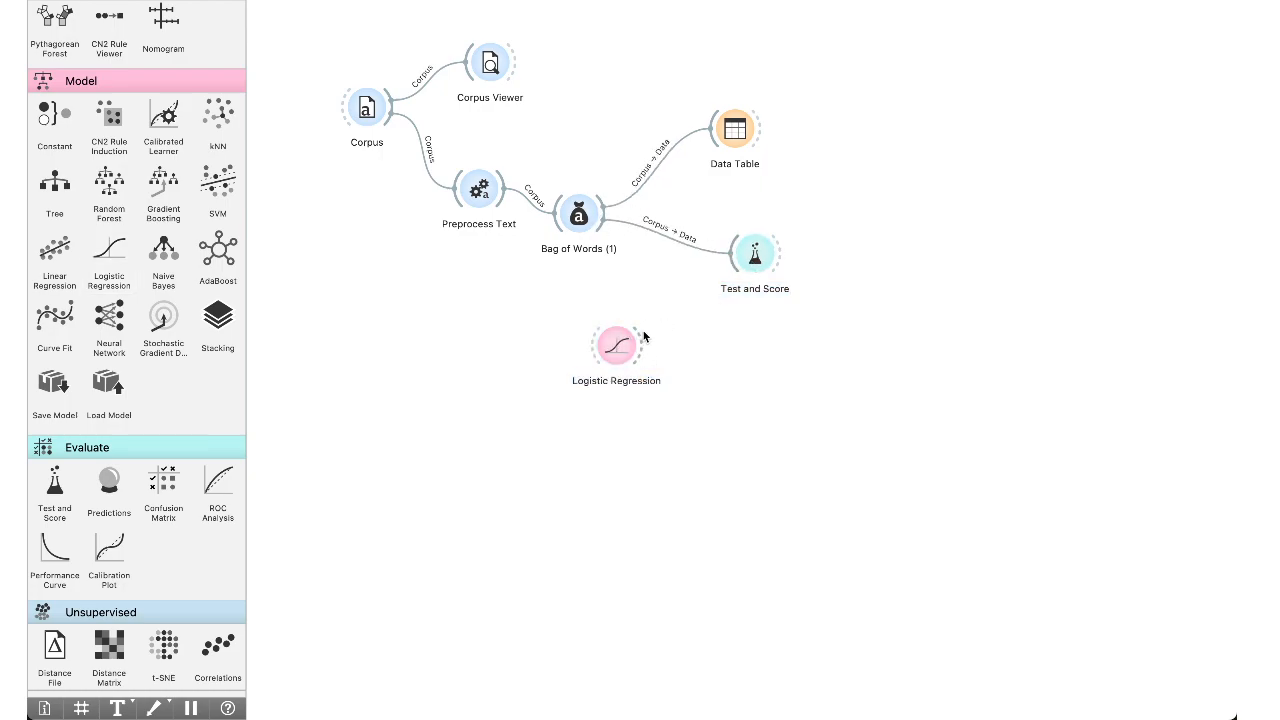
pyautogui.moveTo(648, 346); pyautogui.dragTo(729, 265)
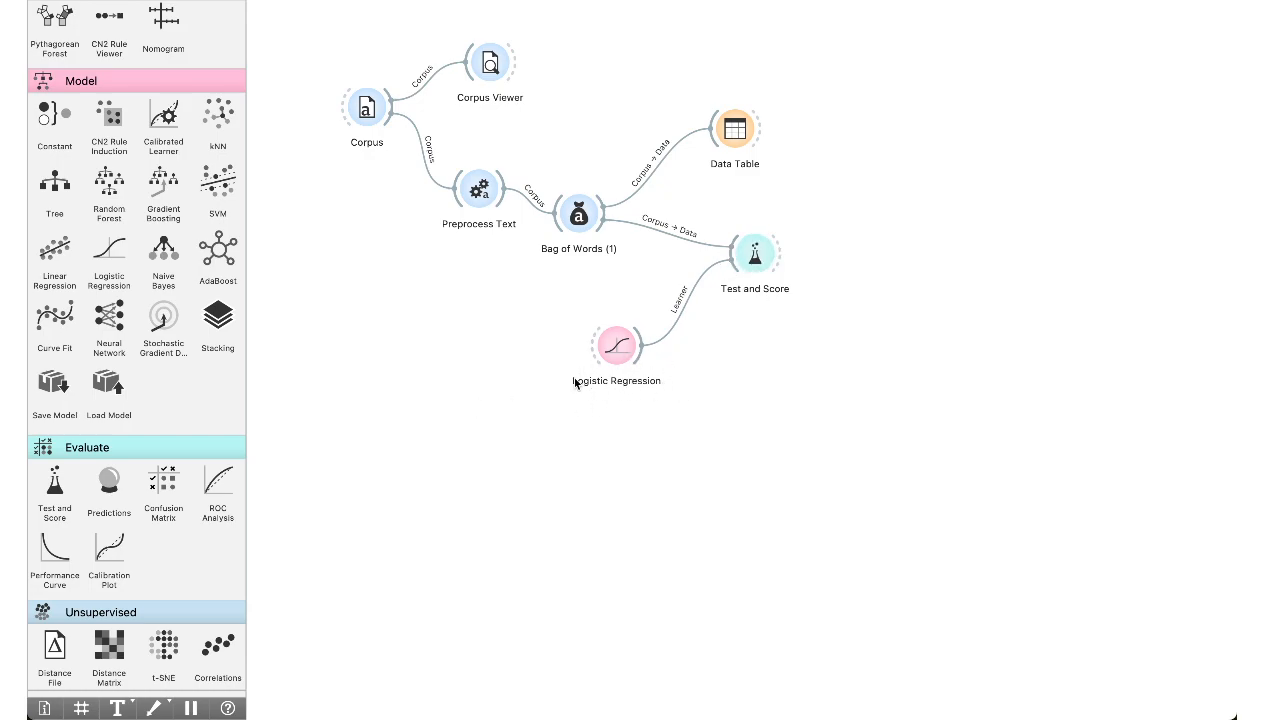
pyautogui.doubleClick(755, 250)
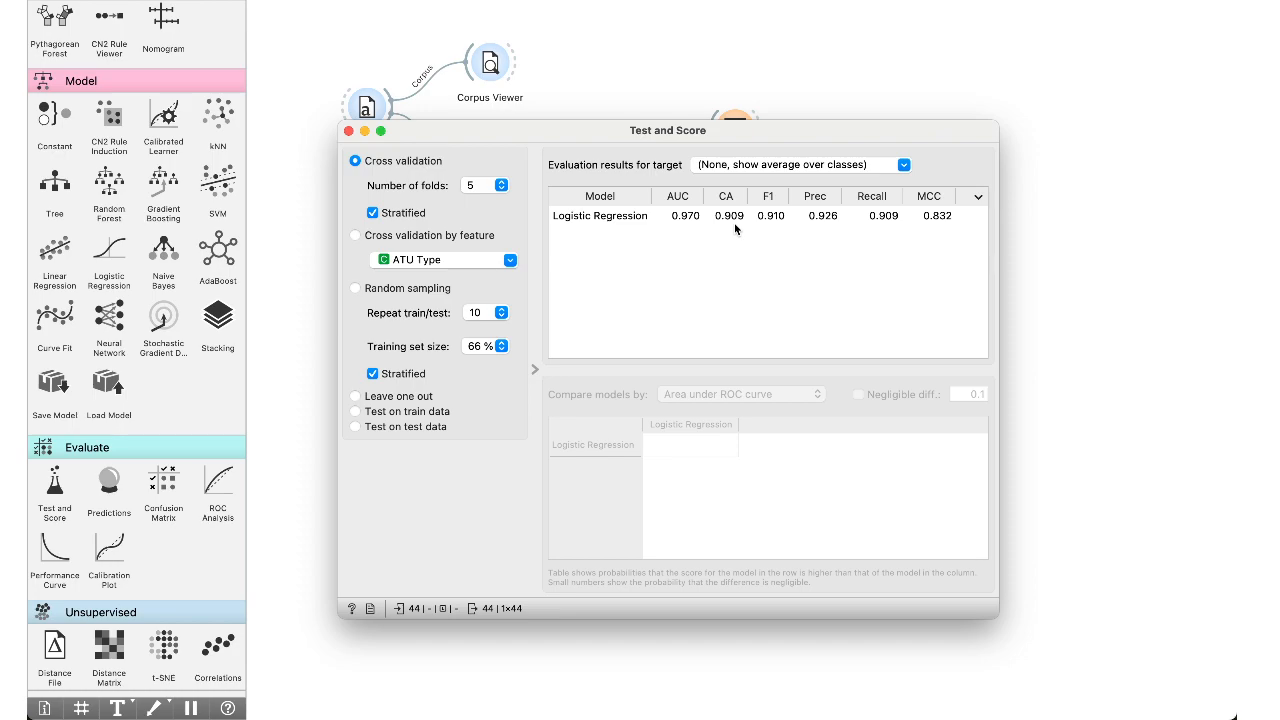
pyautogui.click(348, 131)
# Rearrange the workflow by moving Test and Score farther out, Logistic Regression beside it, and Data Table higher up.
pyautogui.moveTo(756, 258); pyautogui.dragTo(891, 185)
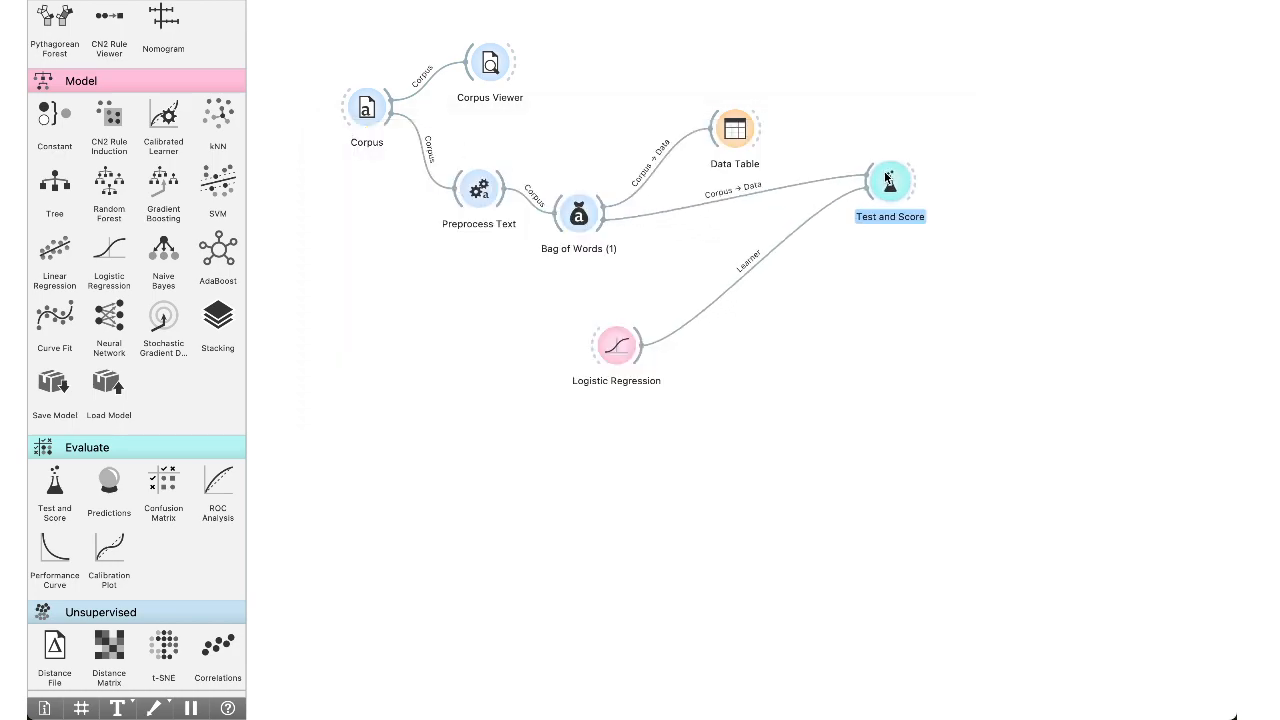
pyautogui.moveTo(618, 346); pyautogui.dragTo(802, 240)
pyautogui.moveTo(733, 132); pyautogui.dragTo(711, 103)
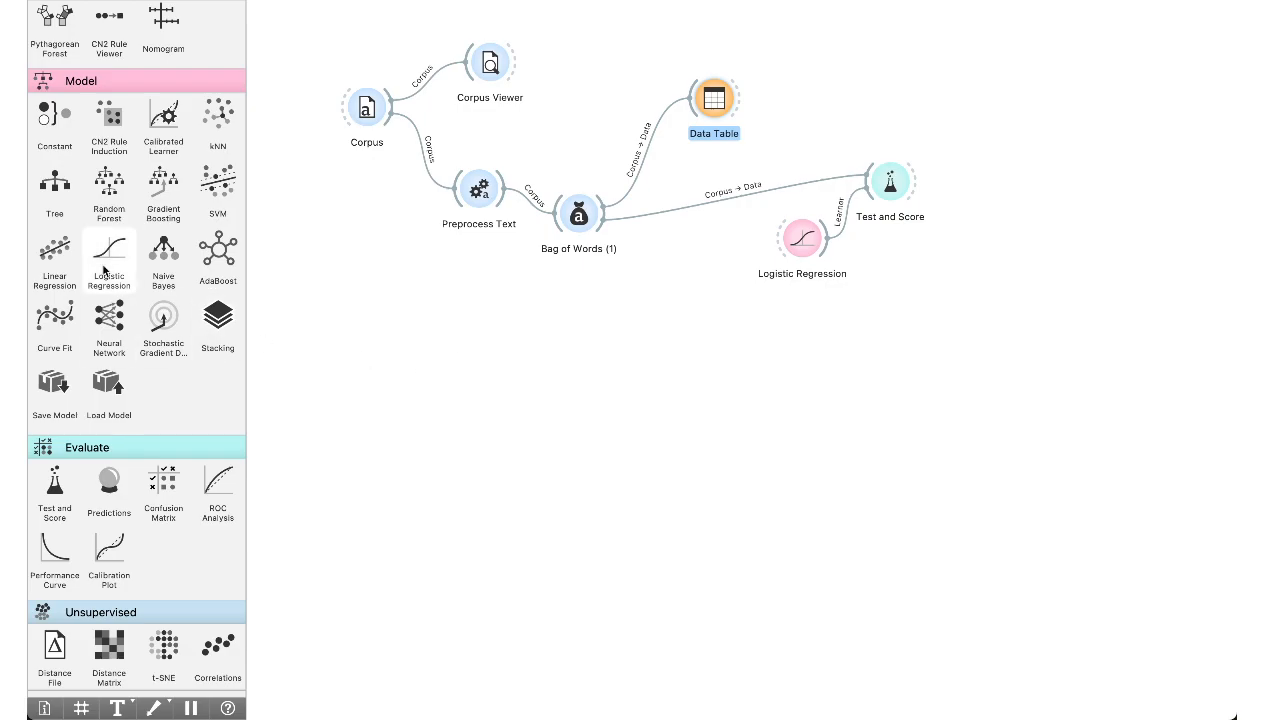
# Add a Document Embedding widget below Bag of Words and open its options.
pyautogui.scroll(-10, 128, 246)
pyautogui.scroll(1, 128, 246)
pyautogui.moveTo(216, 190); pyautogui.dragTo(574, 320)
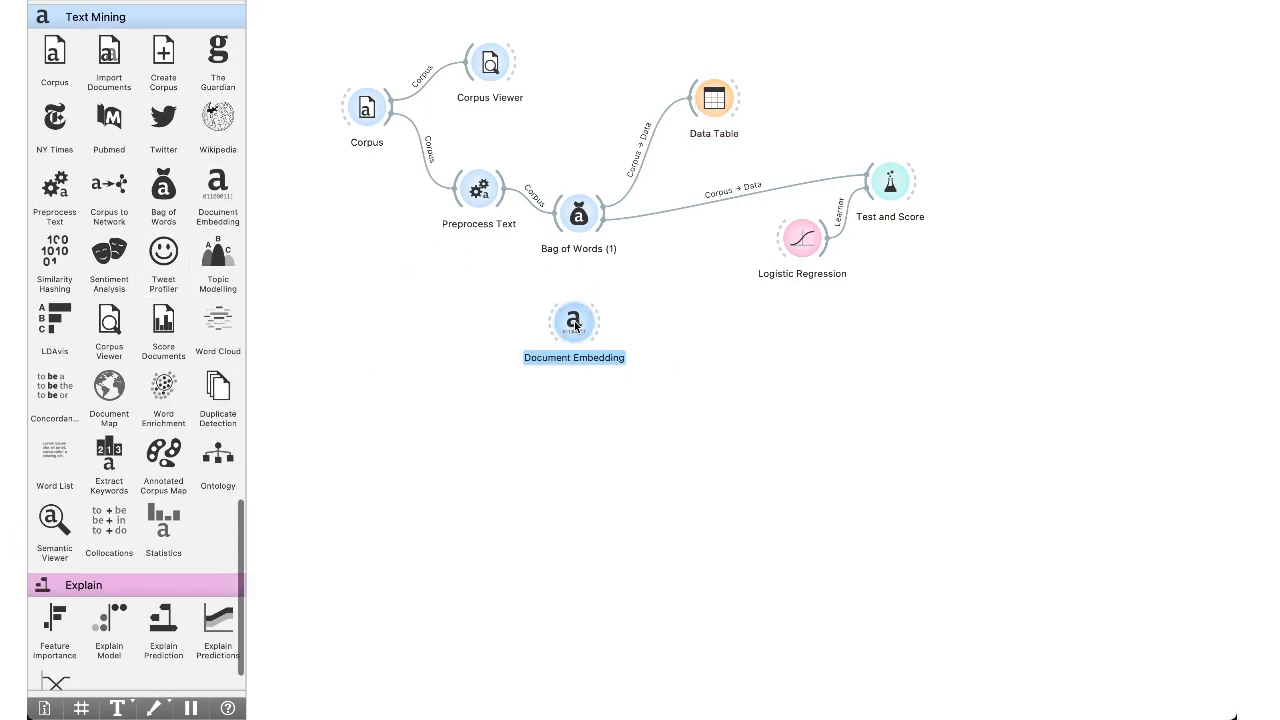
pyautogui.doubleClick(580, 318)
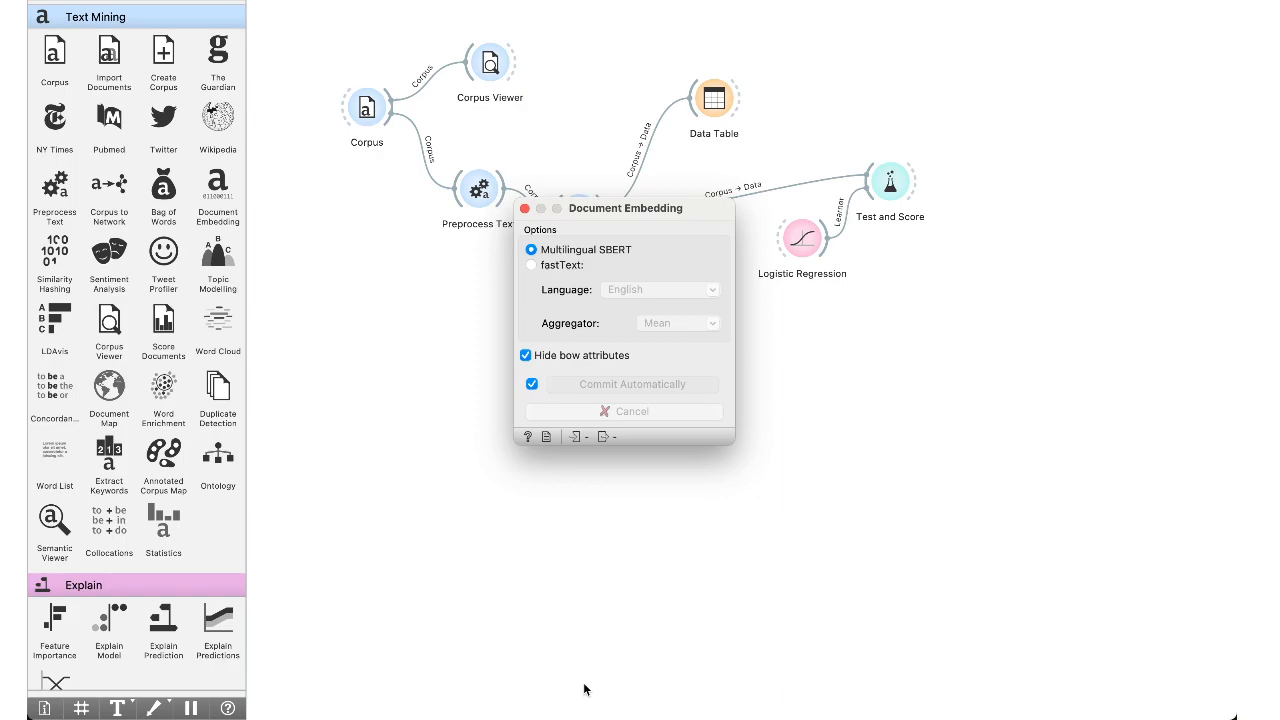
# Switch to the Chrome browser, search Google for "sbert python" in a new tab, and open the SentenceTransformers documentation.
pyautogui.click(447, 695)
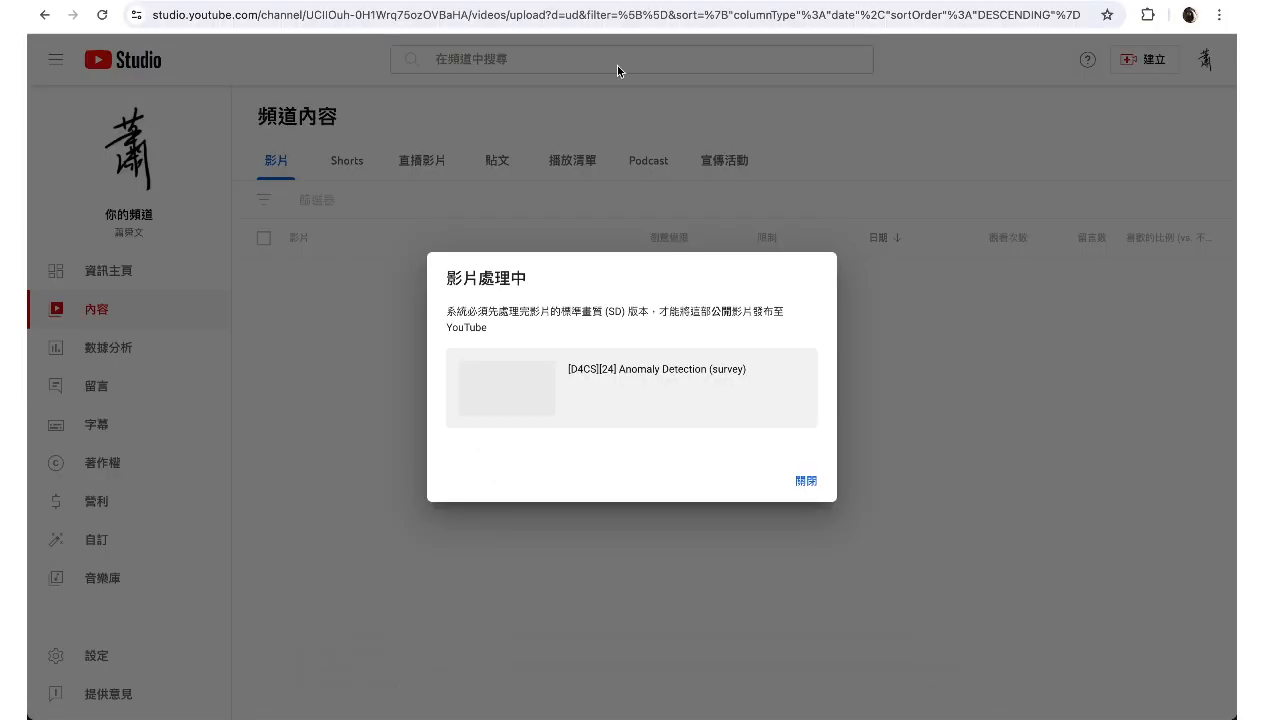
pyautogui.press('super+t')
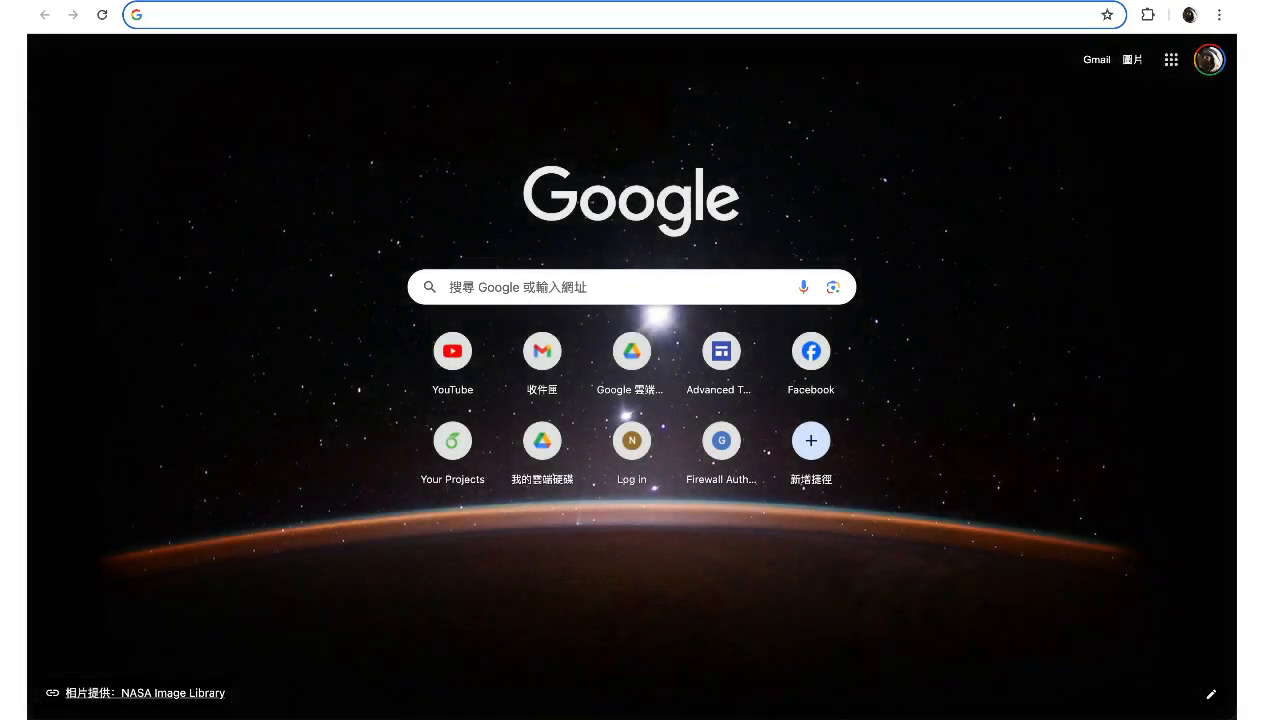
pyautogui.write('sbert')
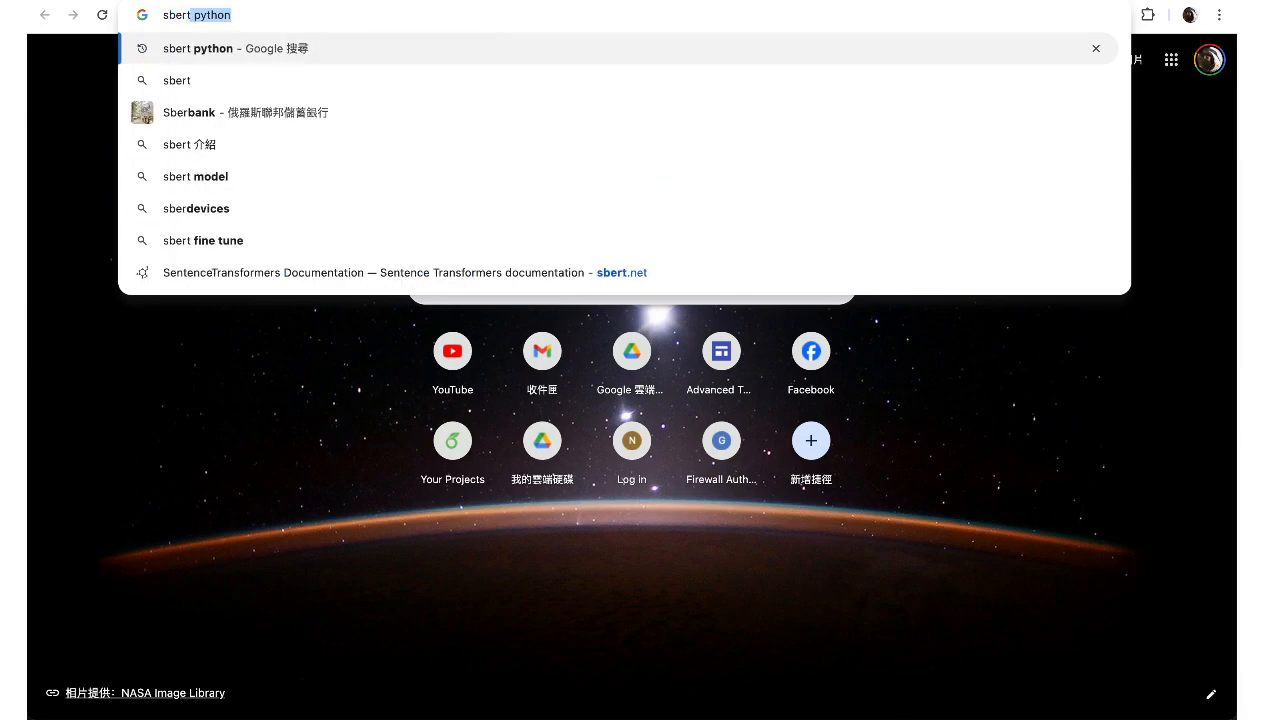
pyautogui.press('Return')
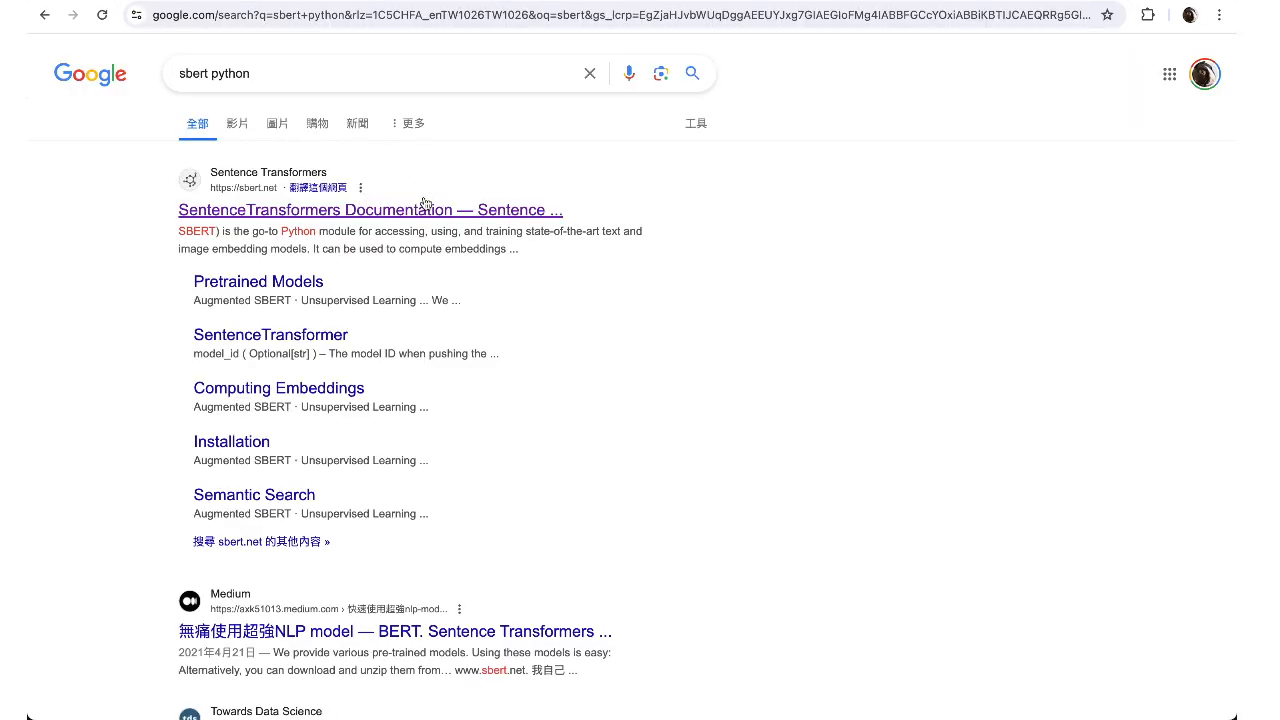
pyautogui.click(520, 211)
# Examine the import and the "all-MiniLM-L6-v2" model loading lines in the documentation's usage example.
pyautogui.scroll(-5, 717, 277)
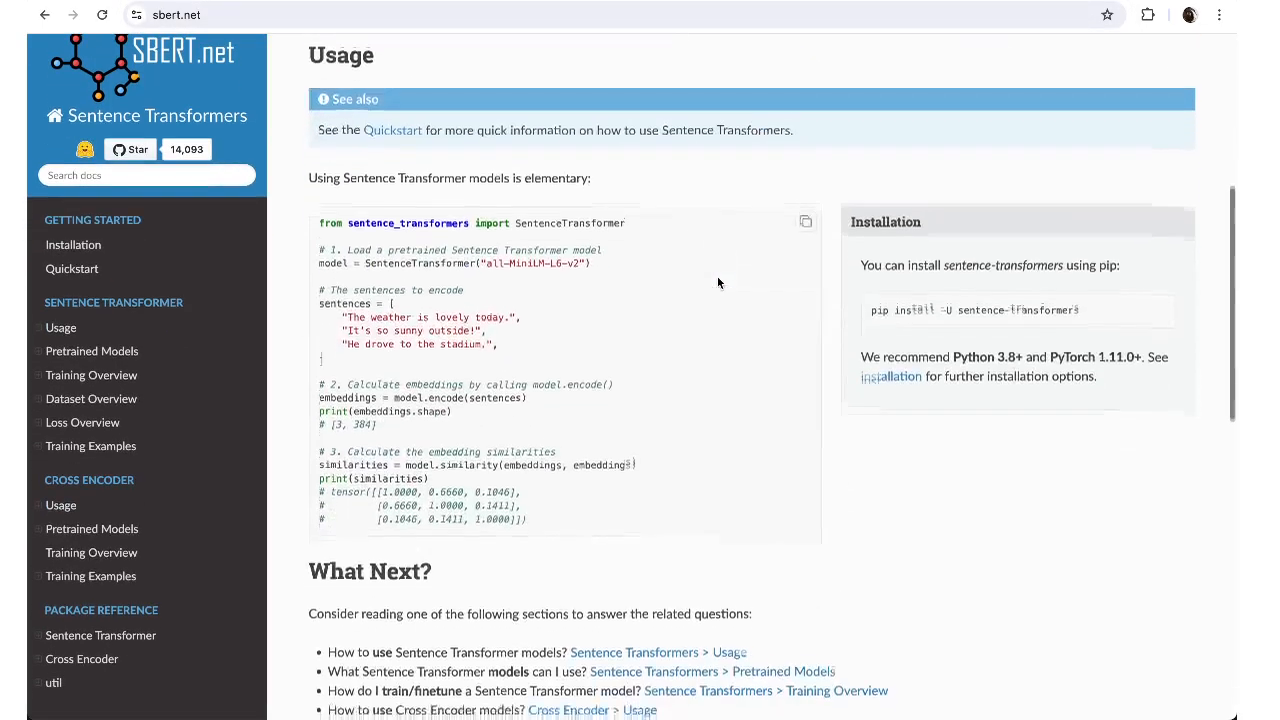
pyautogui.scroll(5, 502, 290)
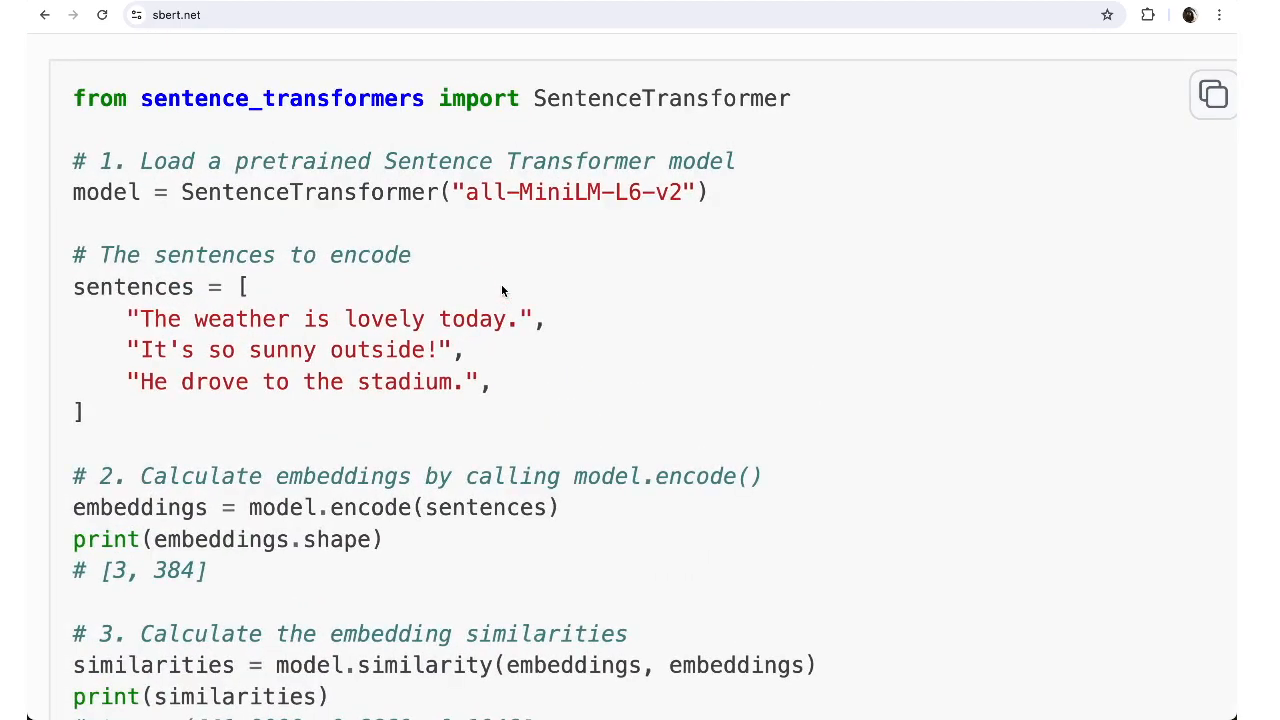
pyautogui.scroll(-2, 501, 284)
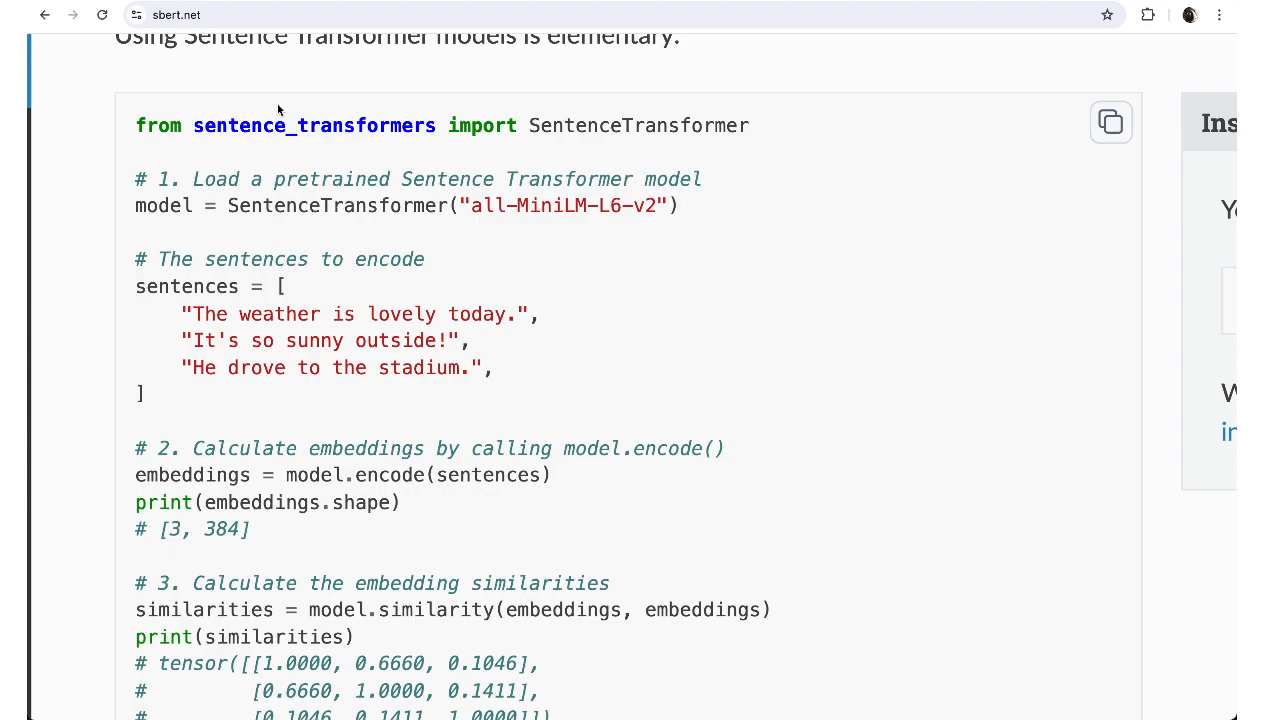
pyautogui.moveTo(264, 125); pyautogui.dragTo(812, 126)
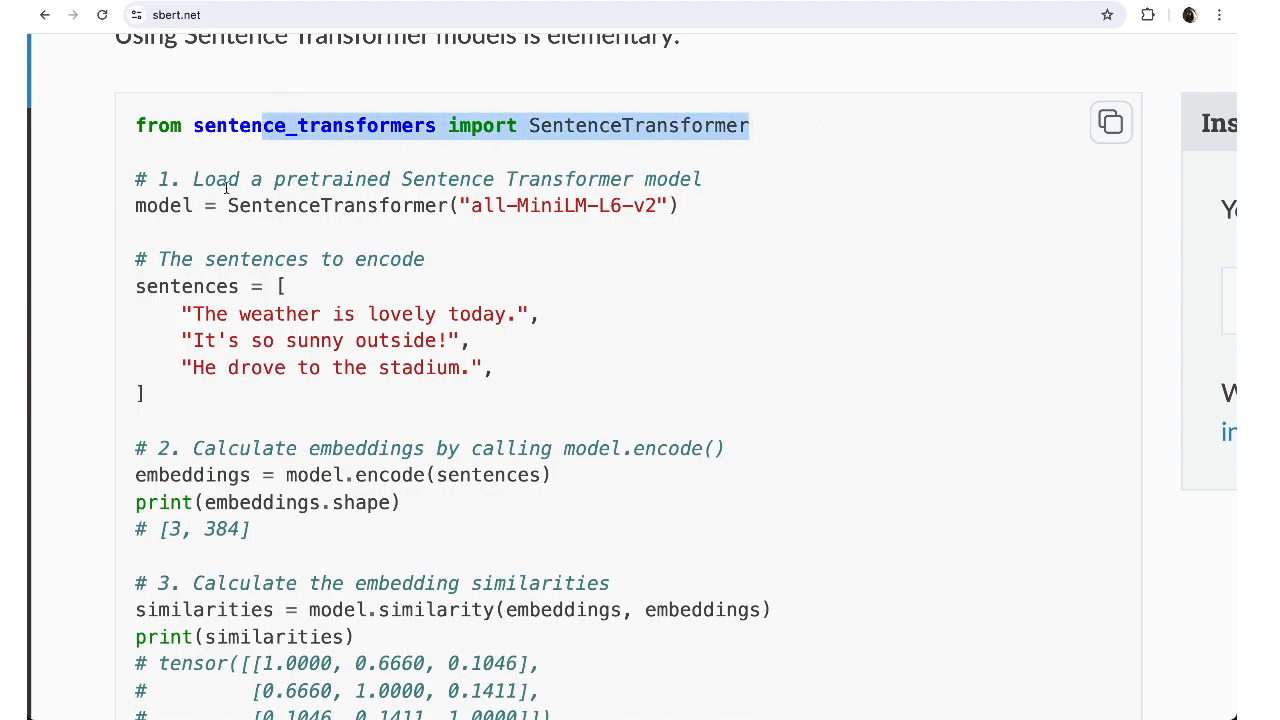
pyautogui.moveTo(240, 205); pyautogui.dragTo(481, 205)
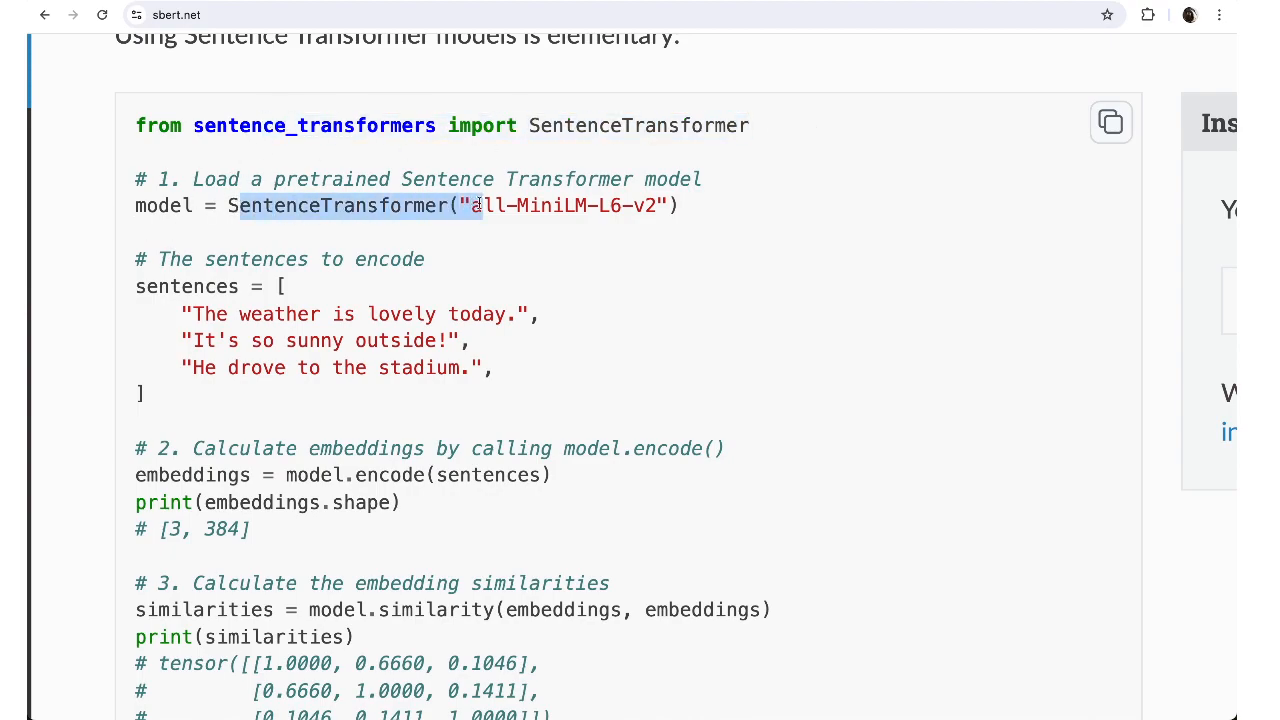
pyautogui.click(442, 200)
pyautogui.moveTo(471, 205); pyautogui.dragTo(693, 212)
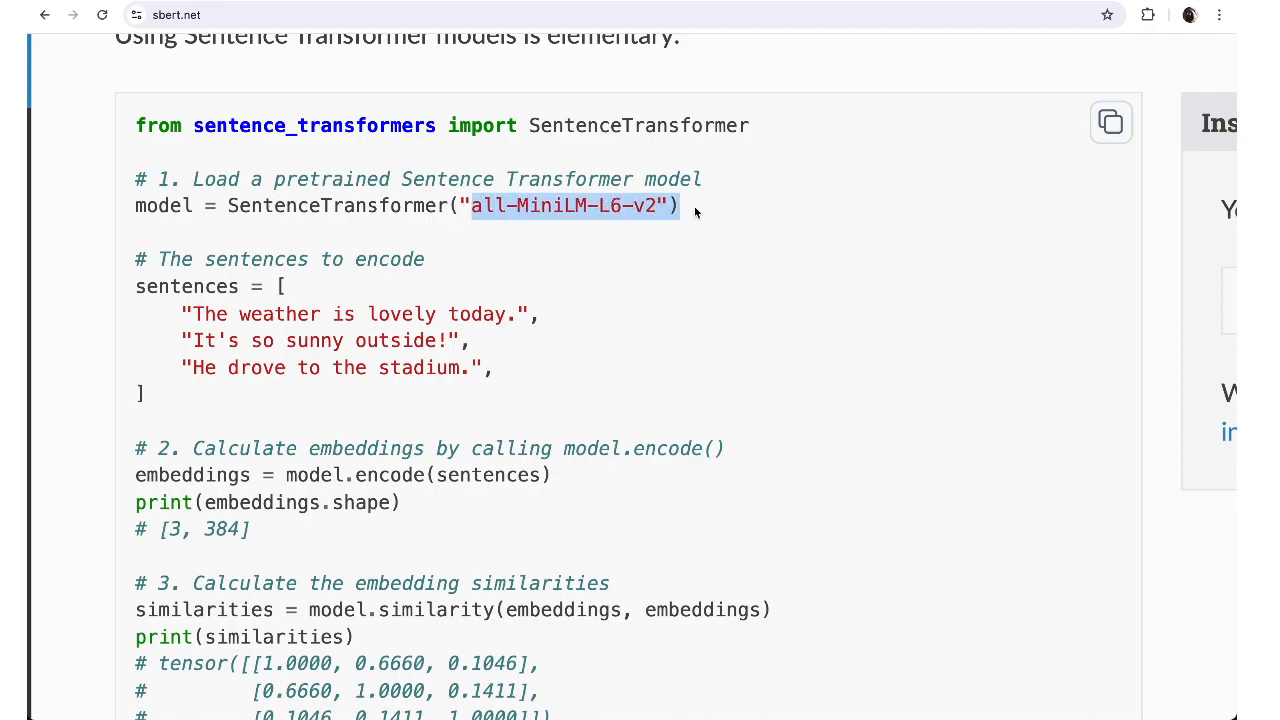
pyautogui.moveTo(600, 205); pyautogui.dragTo(678, 212)
pyautogui.click(646, 212)
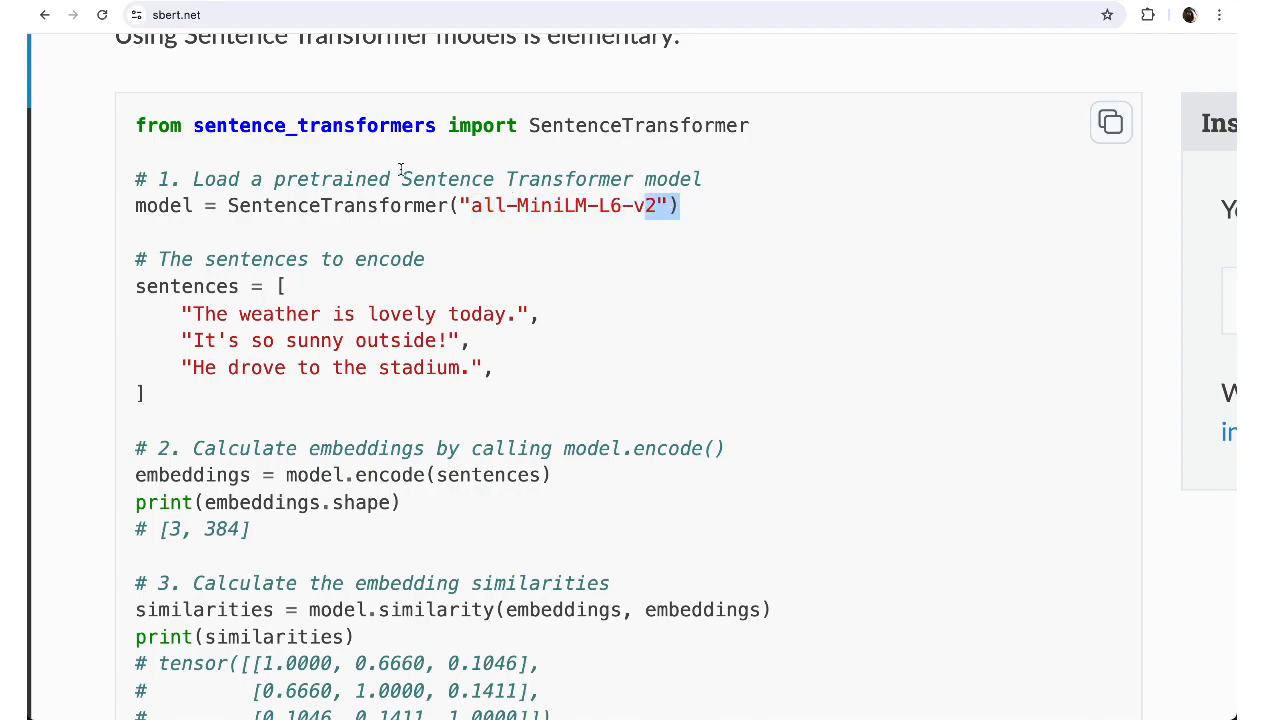
# Examine the list of example sentences to encode in the usage code.
pyautogui.scroll(-2, 400, 166)
pyautogui.moveTo(205, 200); pyautogui.dragTo(310, 307)
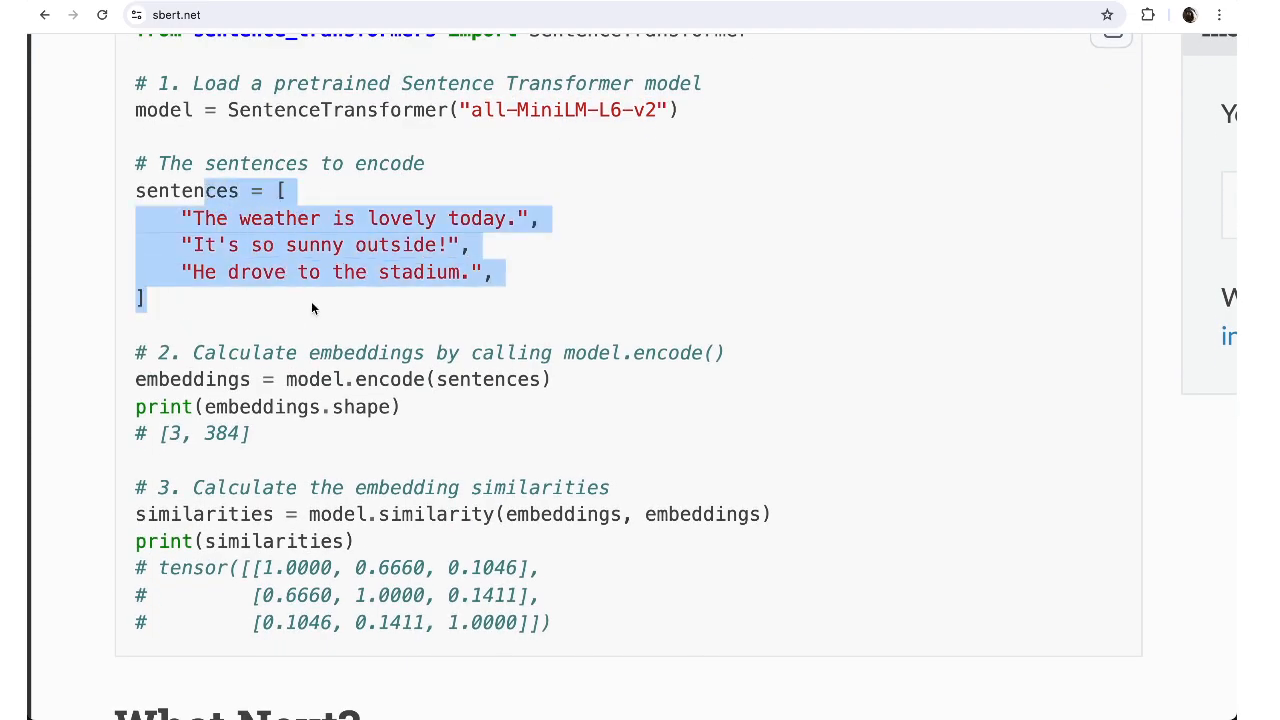
pyautogui.click(310, 249)
pyautogui.moveTo(273, 220); pyautogui.dragTo(400, 220)
pyautogui.moveTo(321, 246); pyautogui.dragTo(347, 307)
pyautogui.click(347, 307)
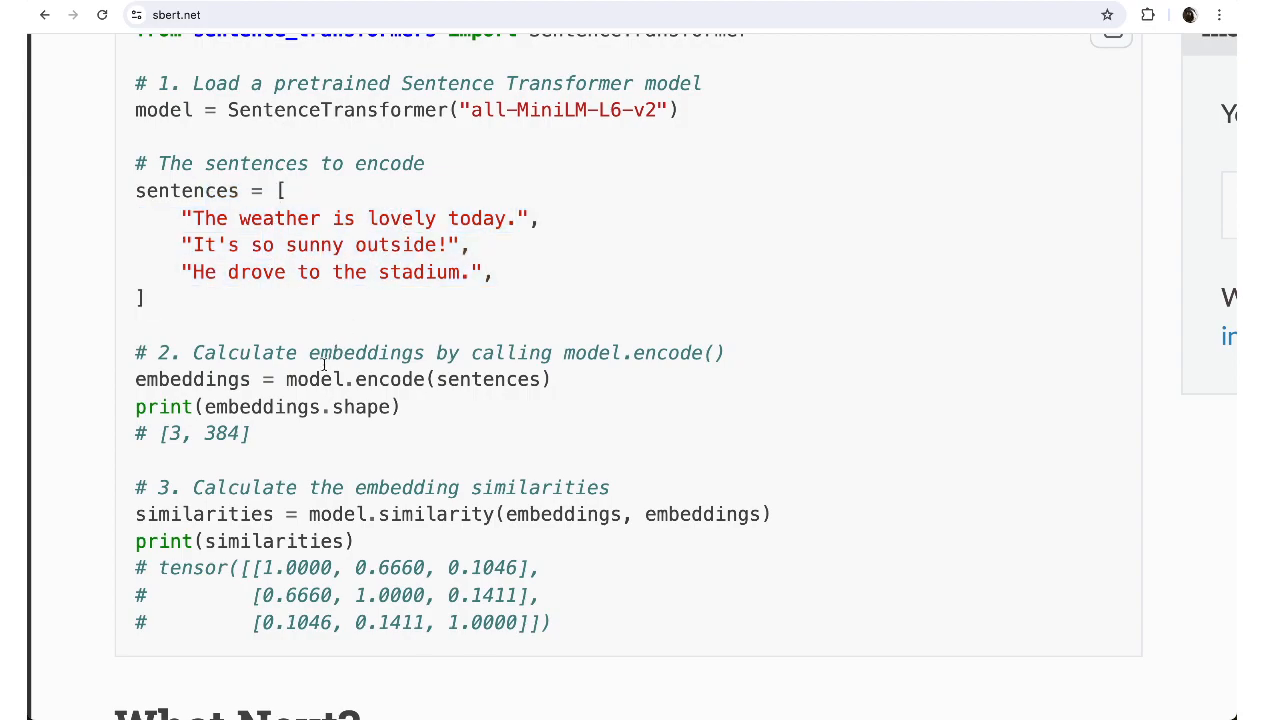
# Examine the model.encode(sentences) call and the embeddings' shape output in the usage example.
pyautogui.moveTo(287, 380); pyautogui.dragTo(592, 382)
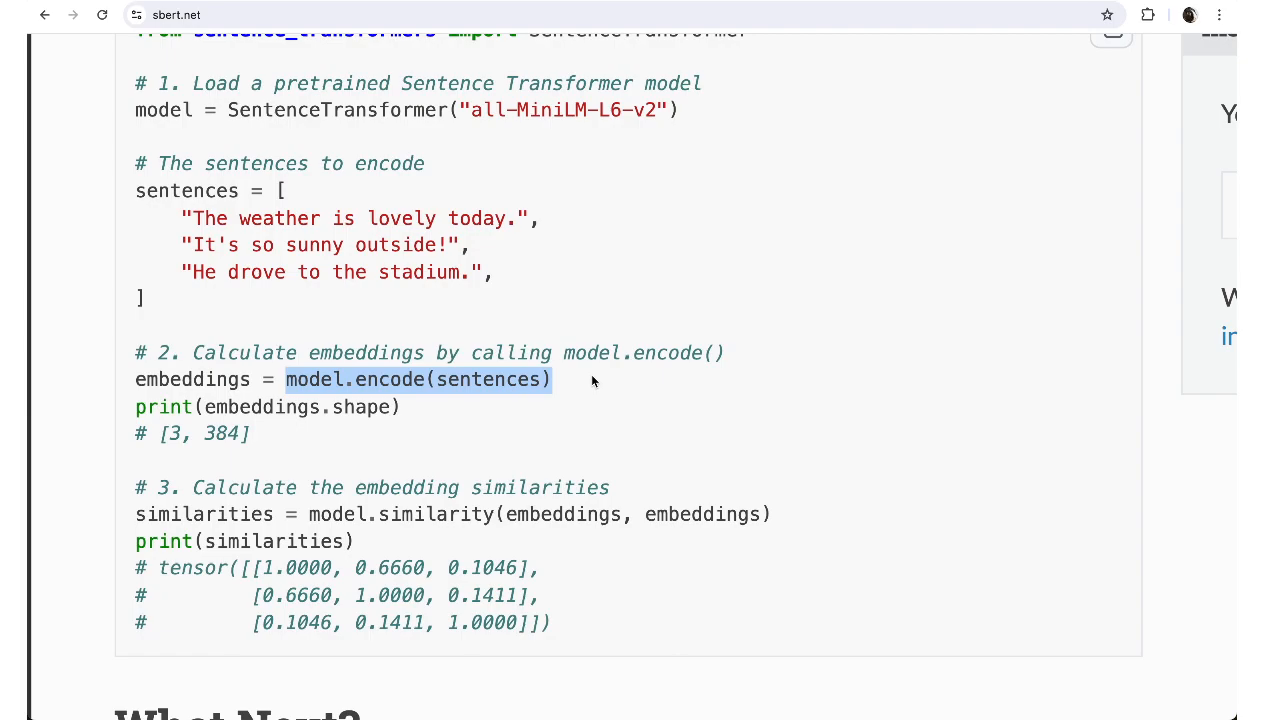
pyautogui.click(355, 379)
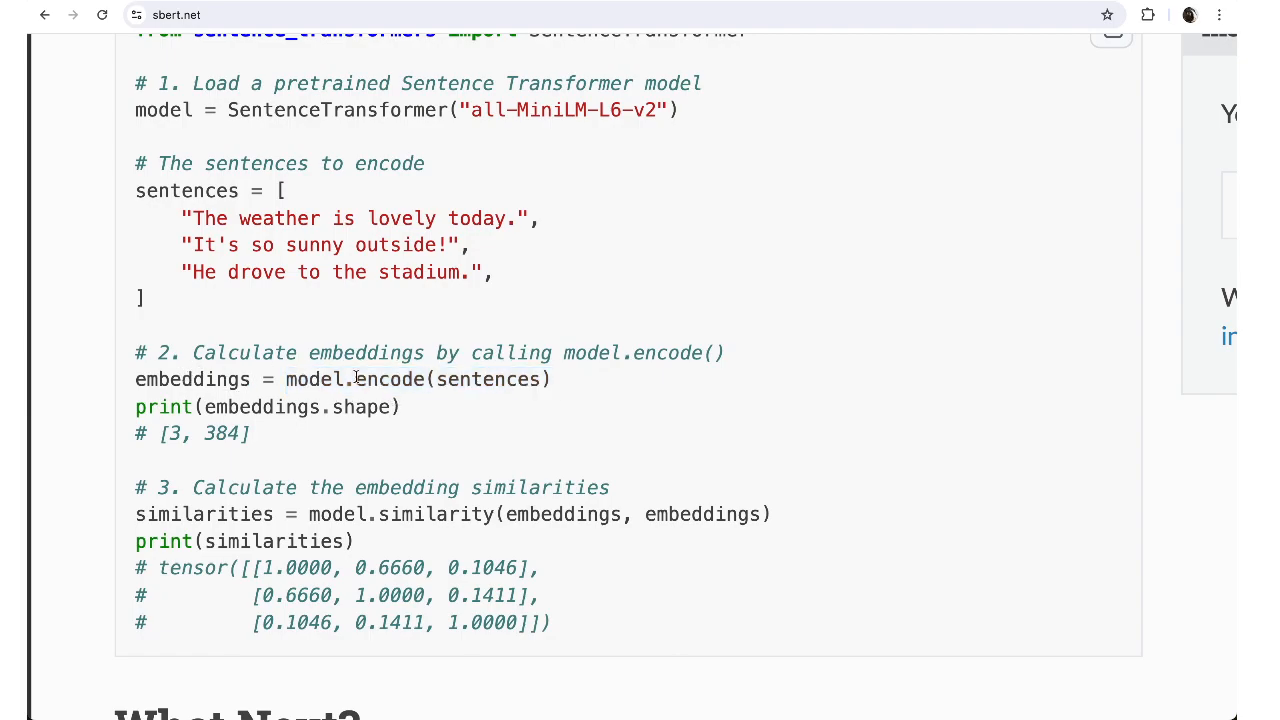
pyautogui.moveTo(251, 380); pyautogui.dragTo(137, 371)
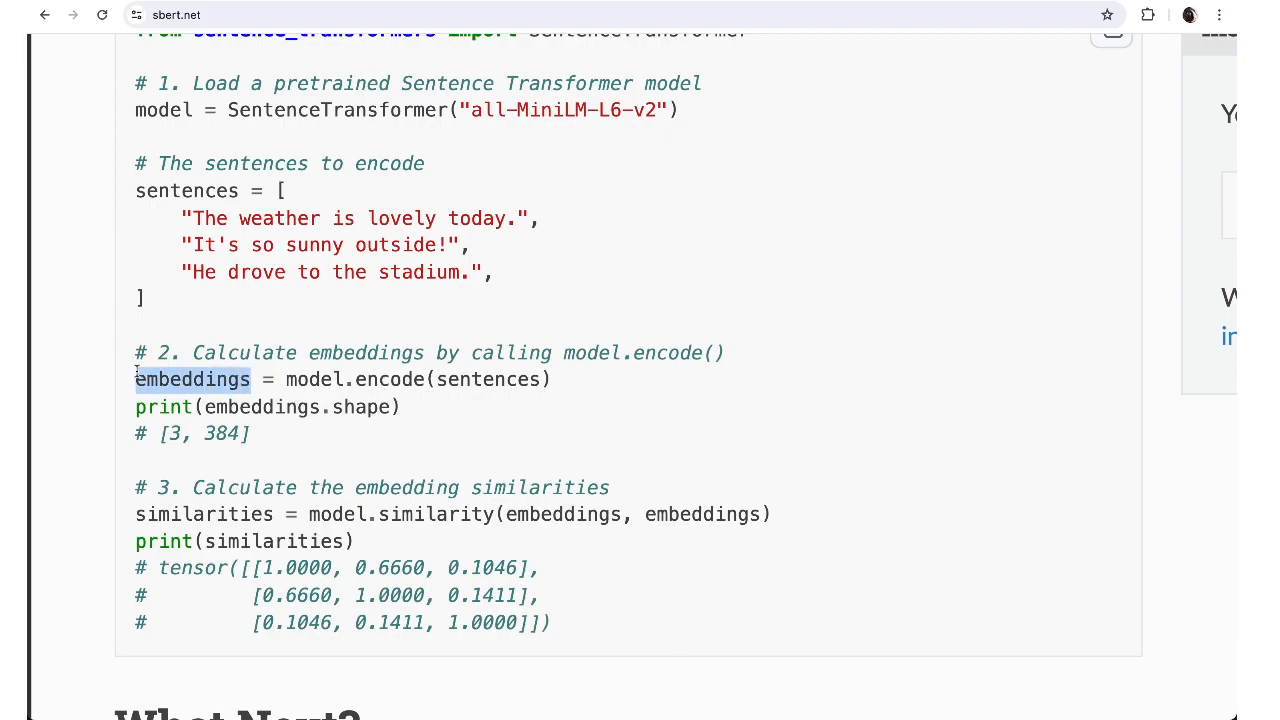
pyautogui.click(224, 436)
pyautogui.moveTo(250, 434); pyautogui.dragTo(203, 431)
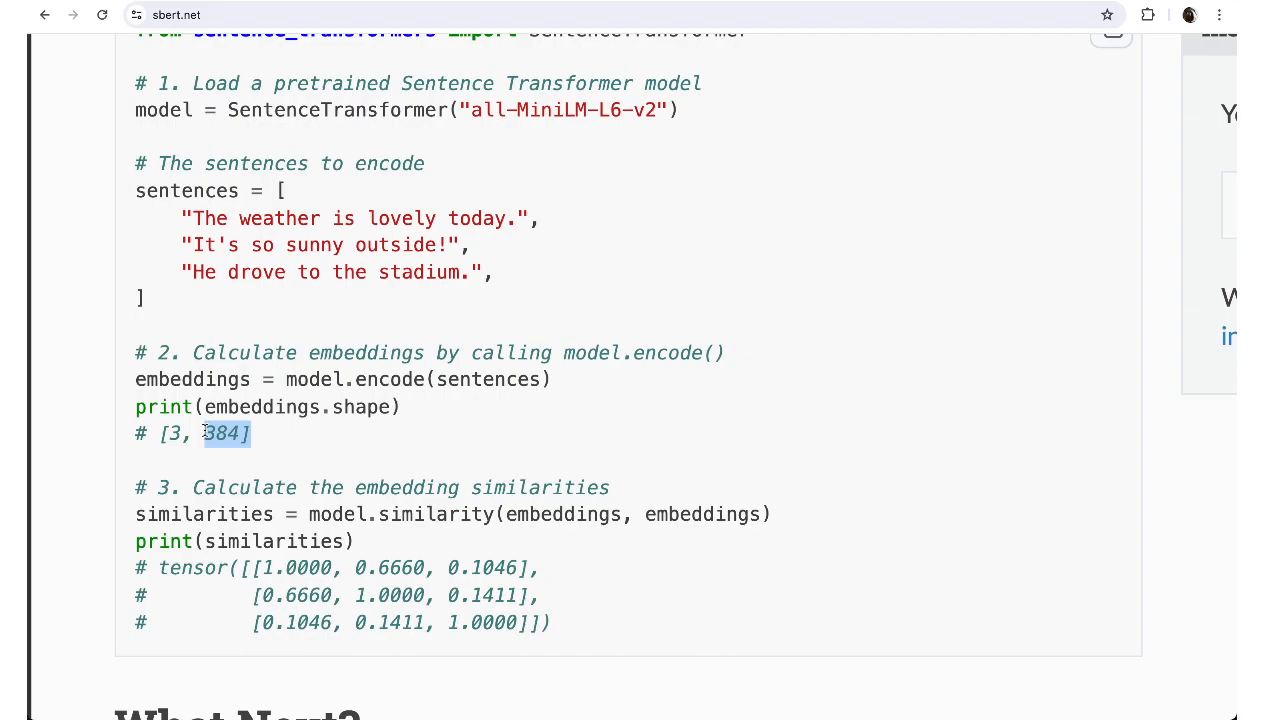
pyautogui.scroll(1, 204, 432)
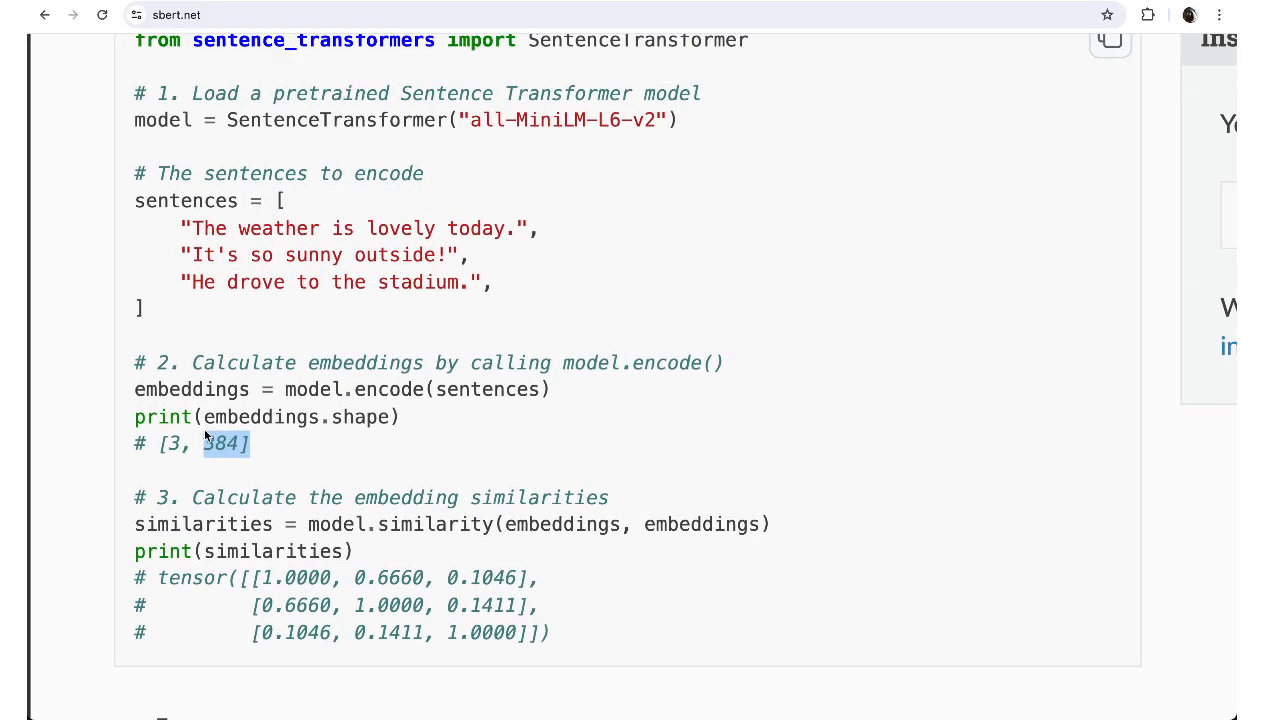
# Examine the model.similarity call and the similarity score between the first two sentences in the output matrix.
pyautogui.moveTo(308, 527); pyautogui.dragTo(726, 527)
pyautogui.doubleClick(724, 526)
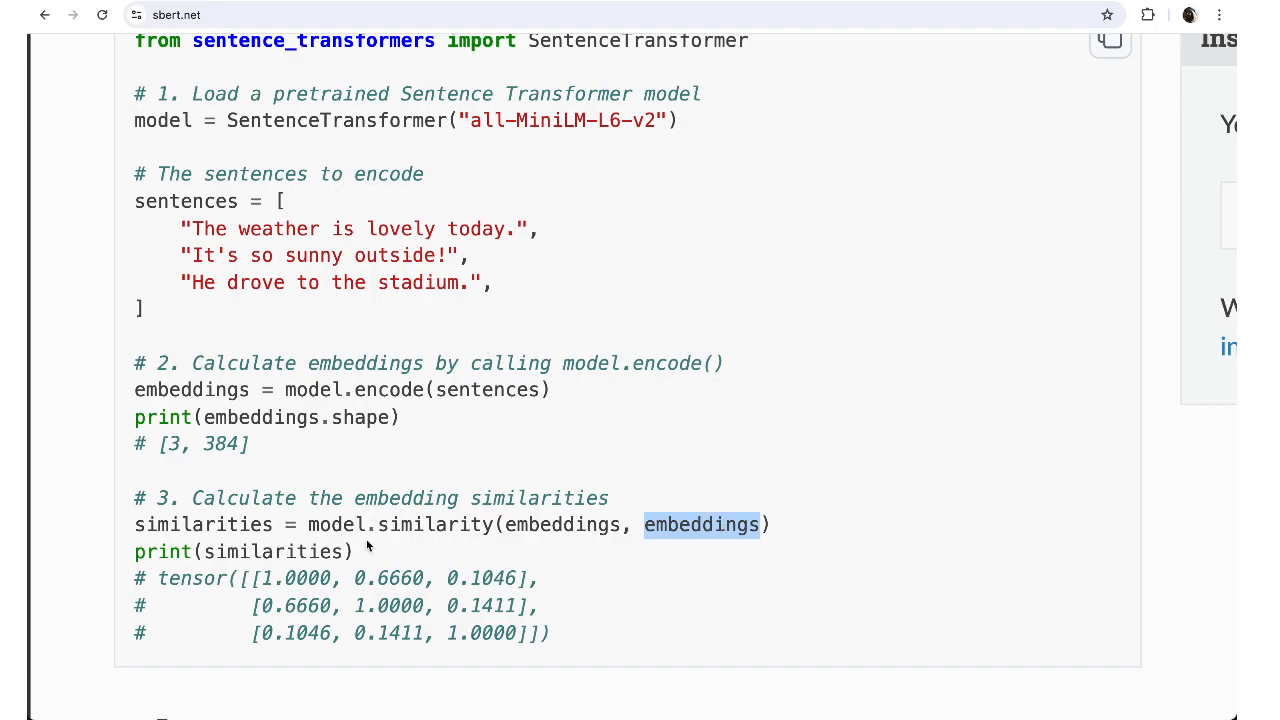
pyautogui.click(256, 603)
pyautogui.moveTo(256, 603); pyautogui.dragTo(336, 604)
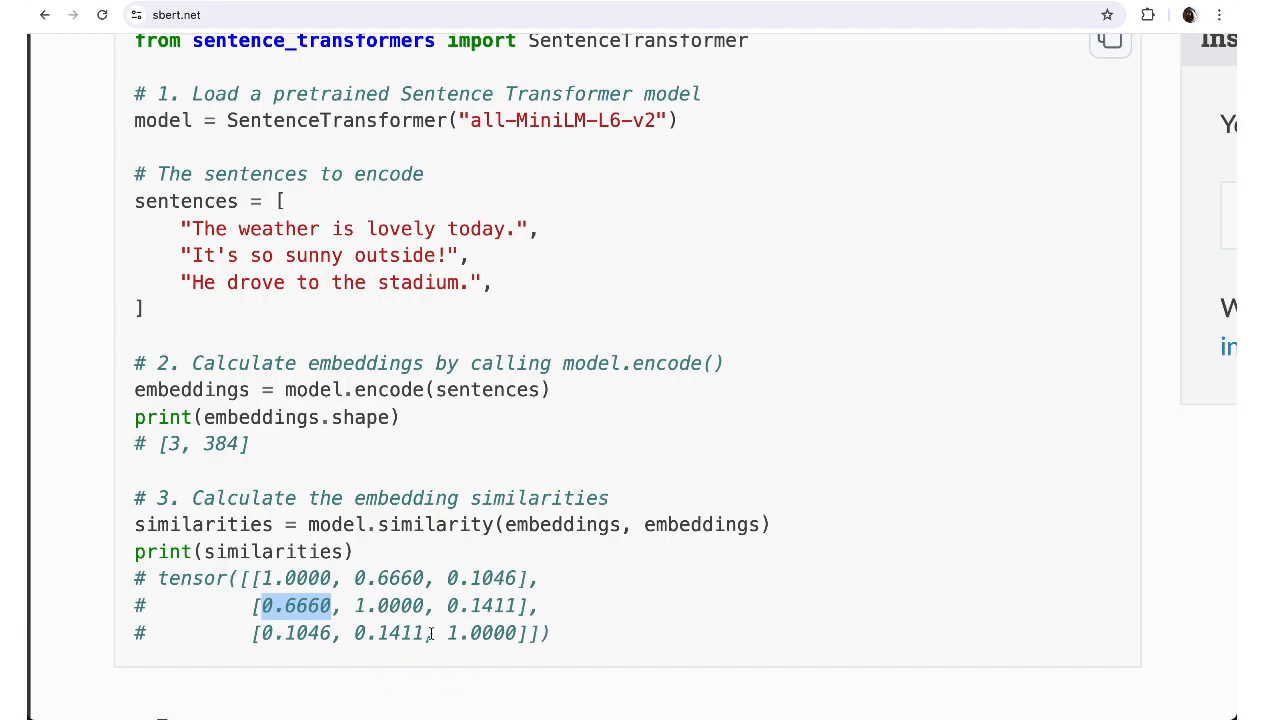
pyautogui.click(327, 606)
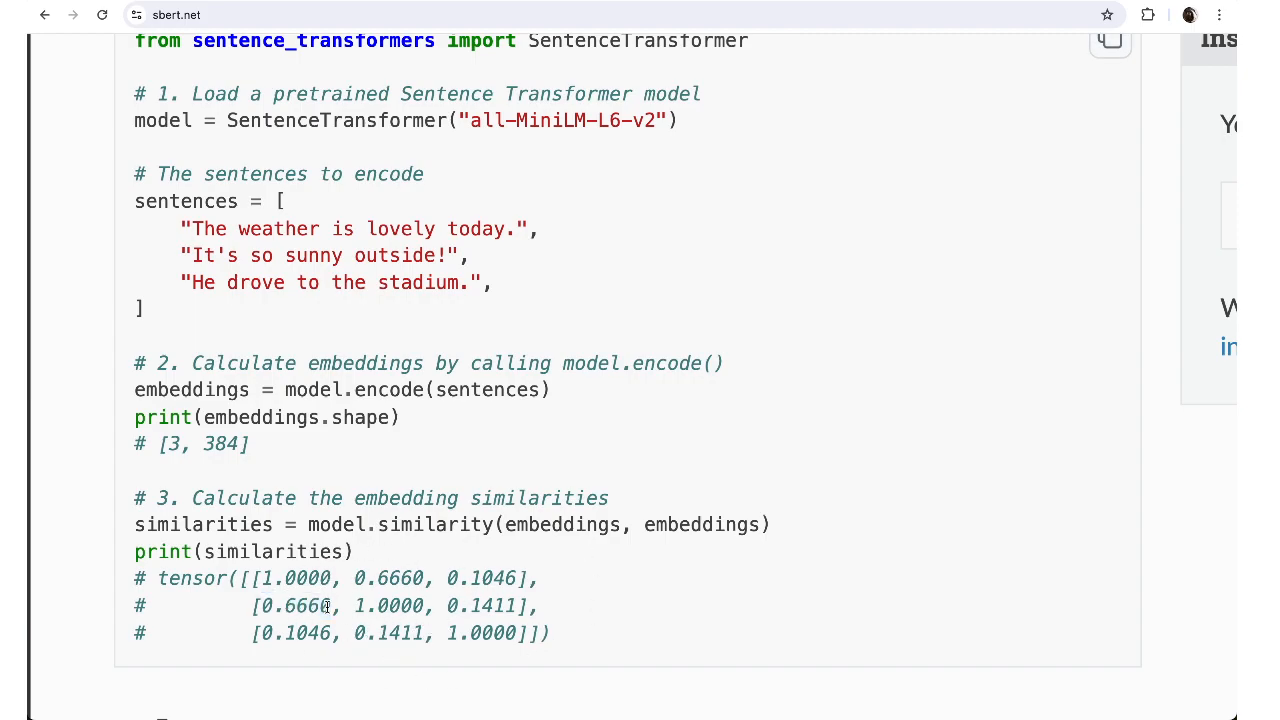
pyautogui.moveTo(252, 620); pyautogui.dragTo(337, 612)
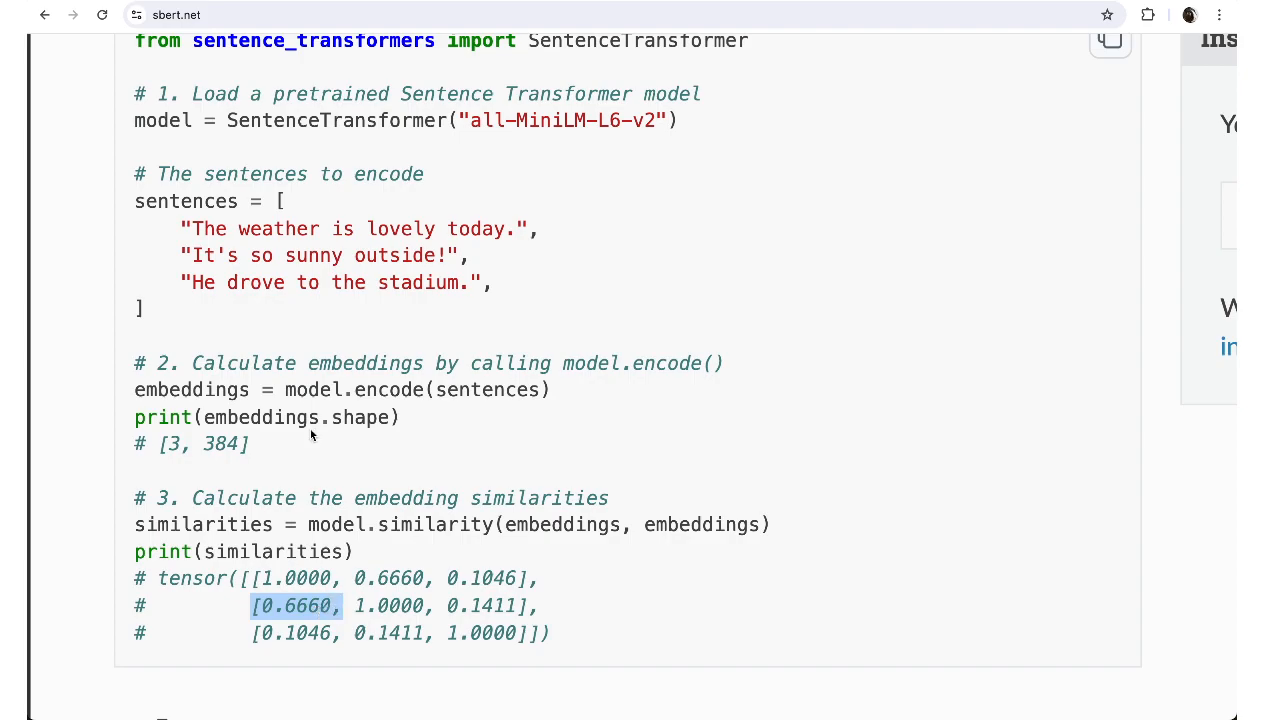
# Compare the wording of the three example sentences with each other in the usage code.
pyautogui.click(199, 233)
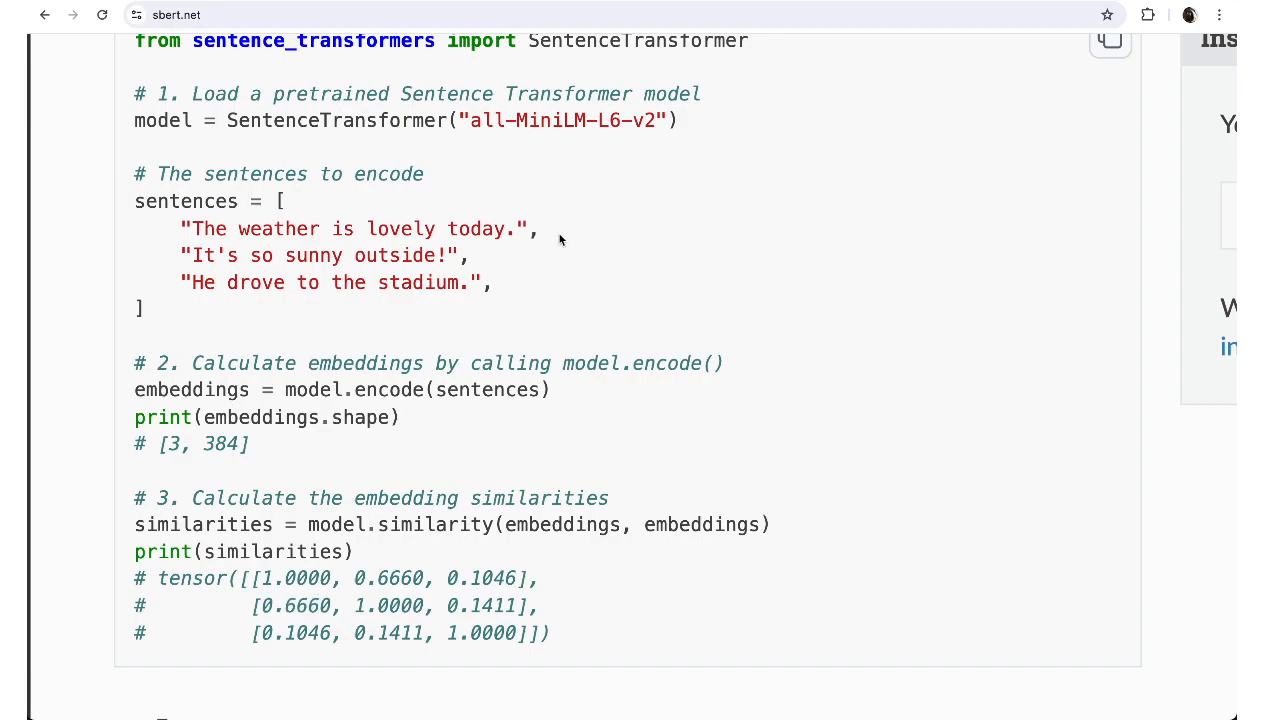
pyautogui.moveTo(535, 222); pyautogui.dragTo(613, 253)
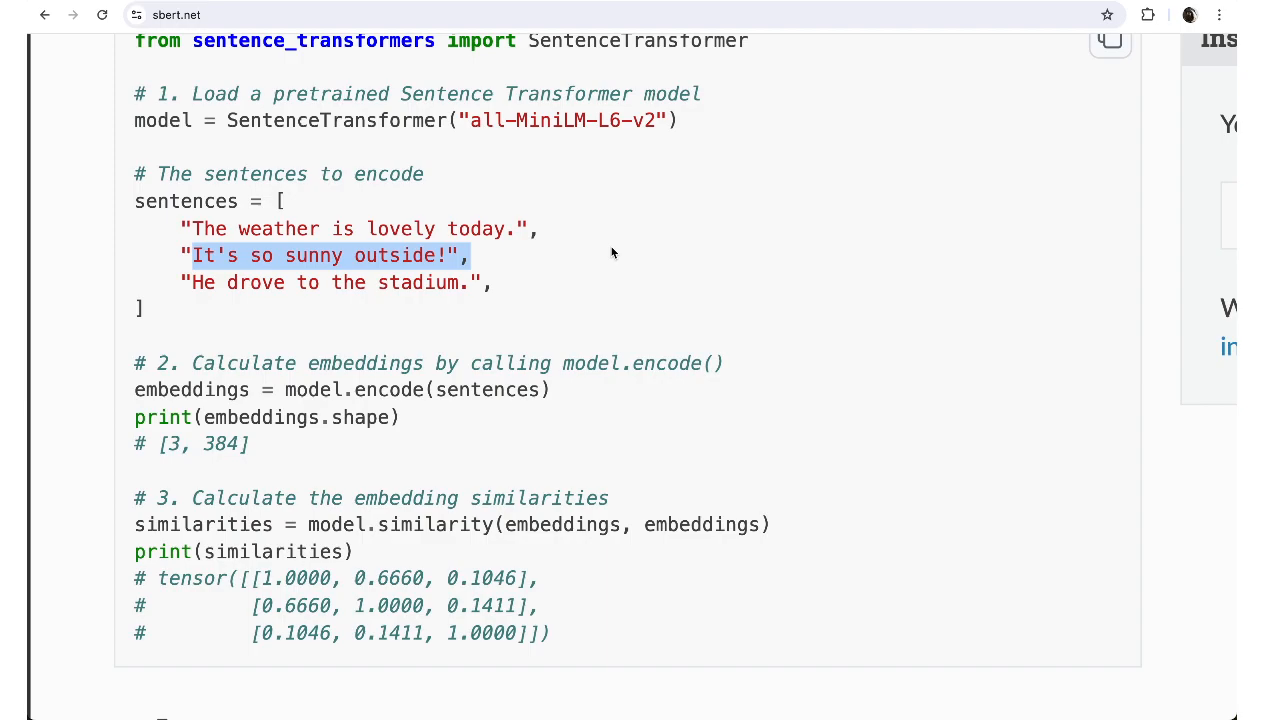
pyautogui.moveTo(464, 281); pyautogui.dragTo(210, 272)
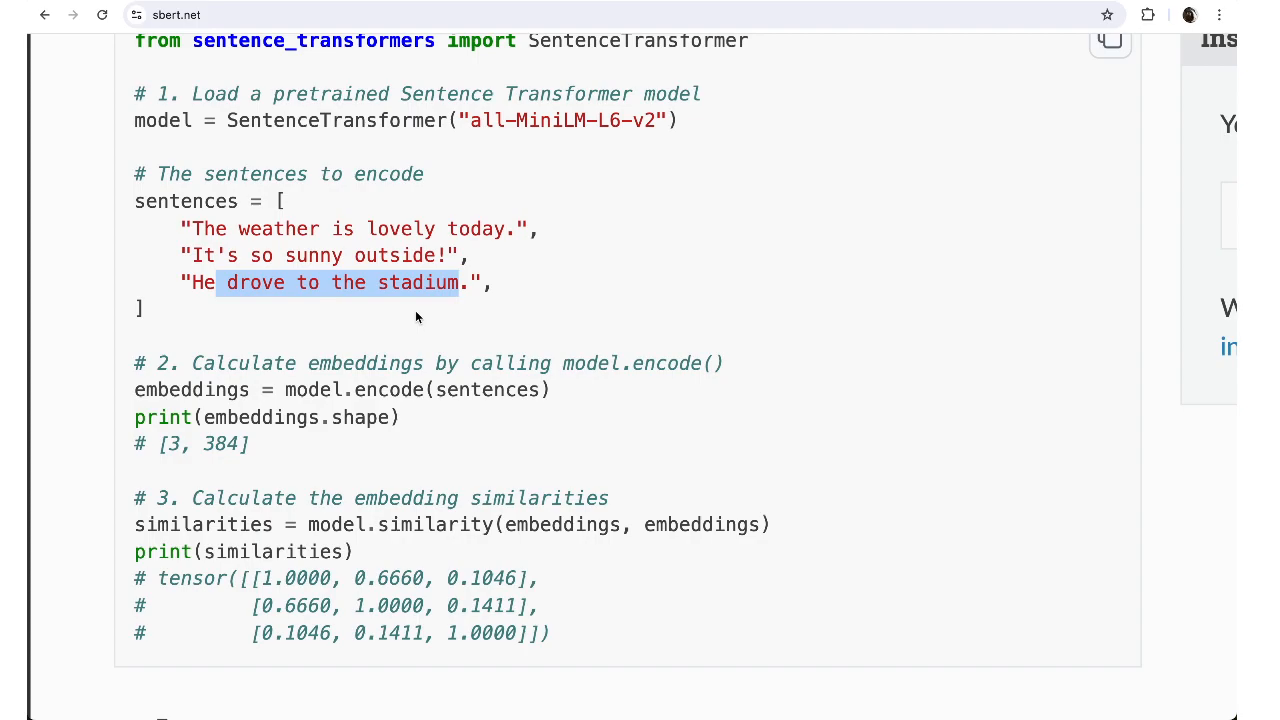
pyautogui.moveTo(401, 255); pyautogui.dragTo(320, 255)
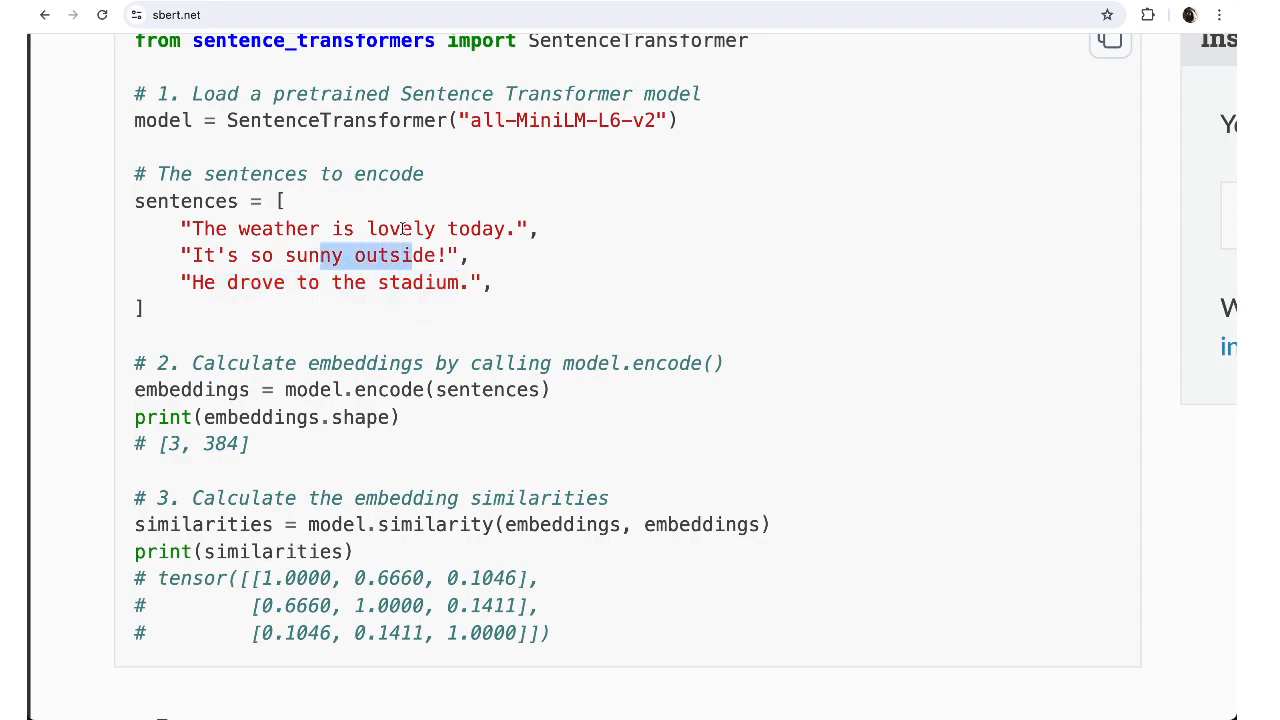
pyautogui.moveTo(401, 229); pyautogui.dragTo(354, 229)
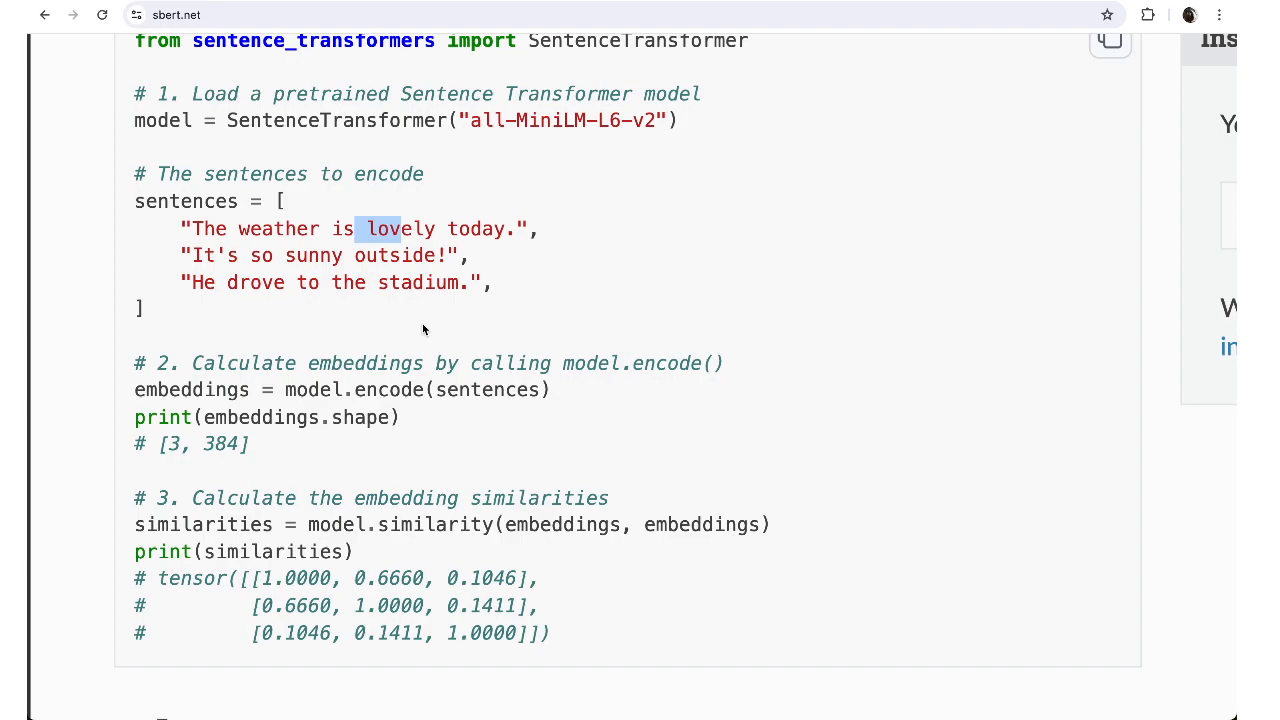
pyautogui.scroll(-5, 423, 325)
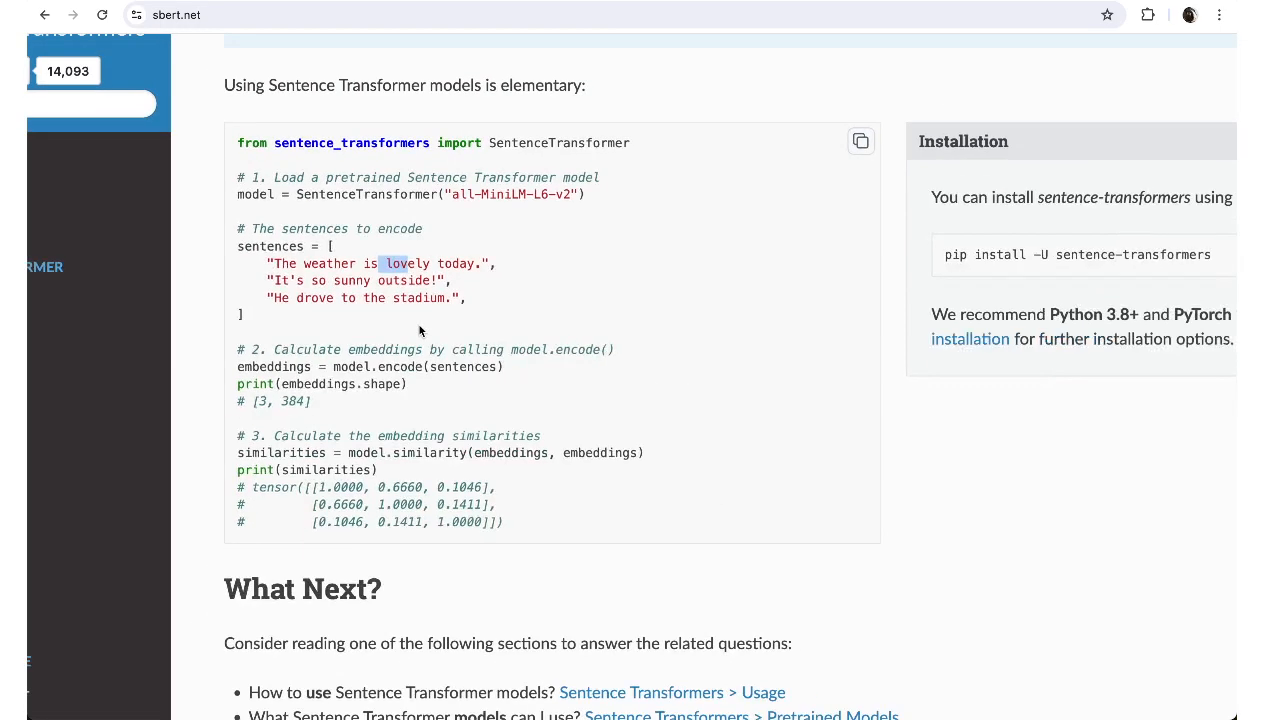
# Switch back to Orange, move the Document Embedding widget further down, and connect Preprocess Text to it.
pyautogui.moveTo(327, 394); pyautogui.dragTo(509, 397)
pyautogui.hotkey('ctrl', 'Up')
pyautogui.click(390, 229)
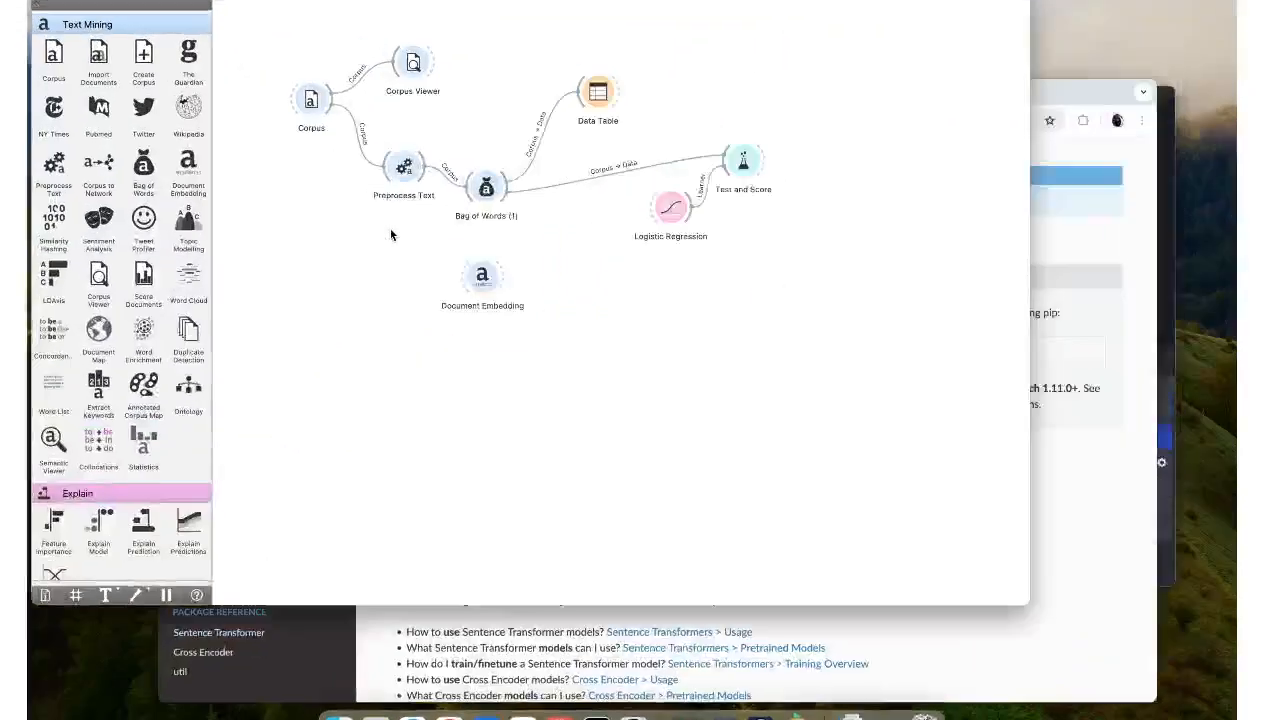
pyautogui.moveTo(577, 338); pyautogui.dragTo(603, 338)
pyautogui.moveTo(501, 201); pyautogui.dragTo(611, 411)
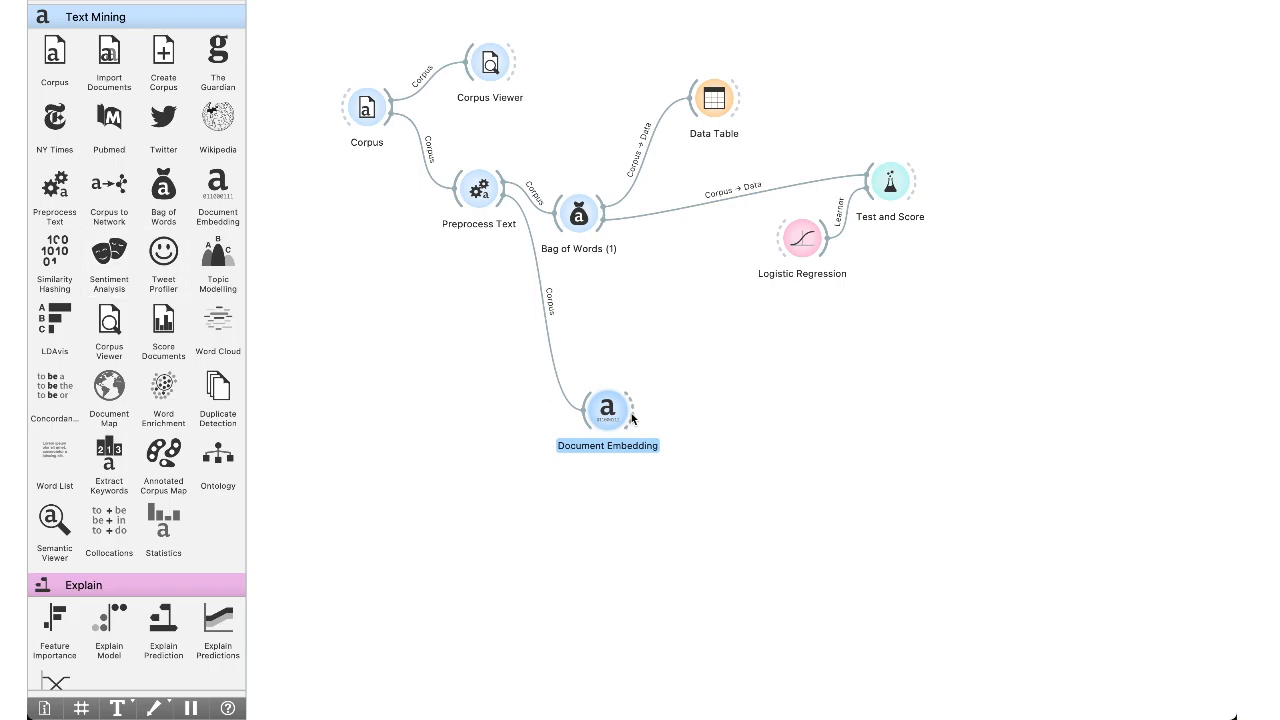
# Add a Data Table fed by Document Embedding and open it.
pyautogui.moveTo(630, 412); pyautogui.dragTo(733, 418)
pyautogui.write('t')
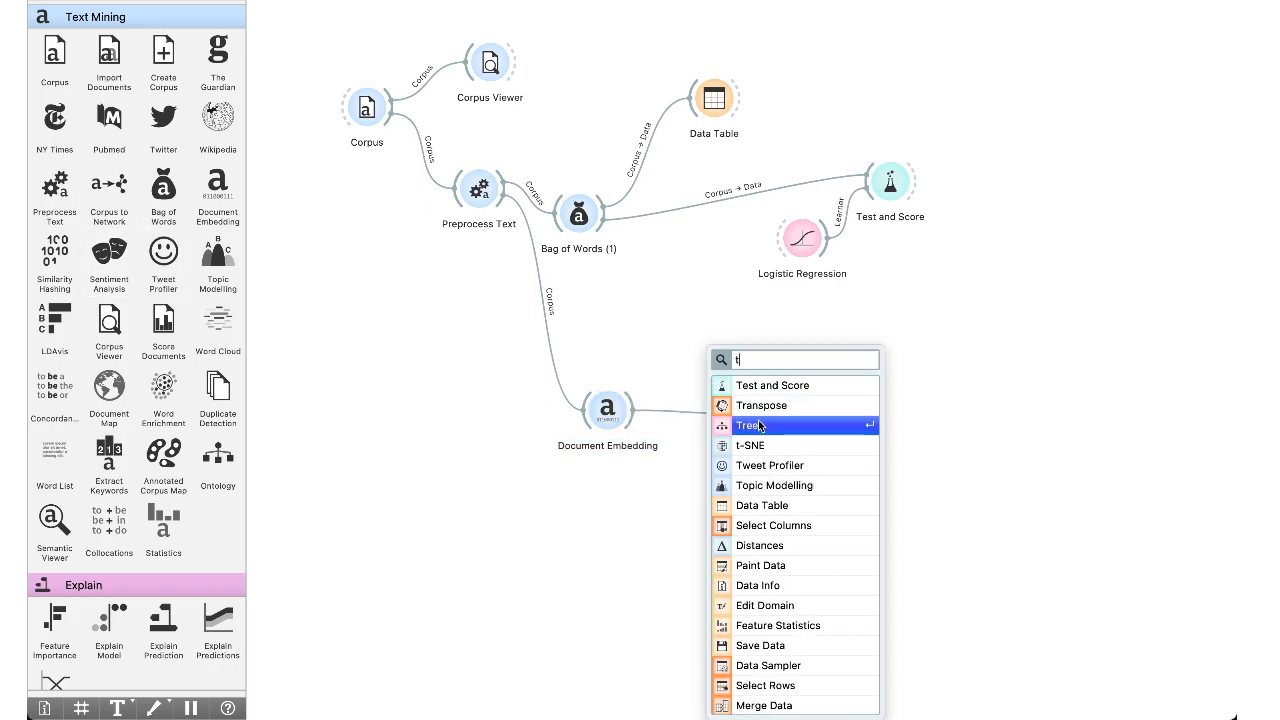
pyautogui.write('a')
pyautogui.click(762, 388)
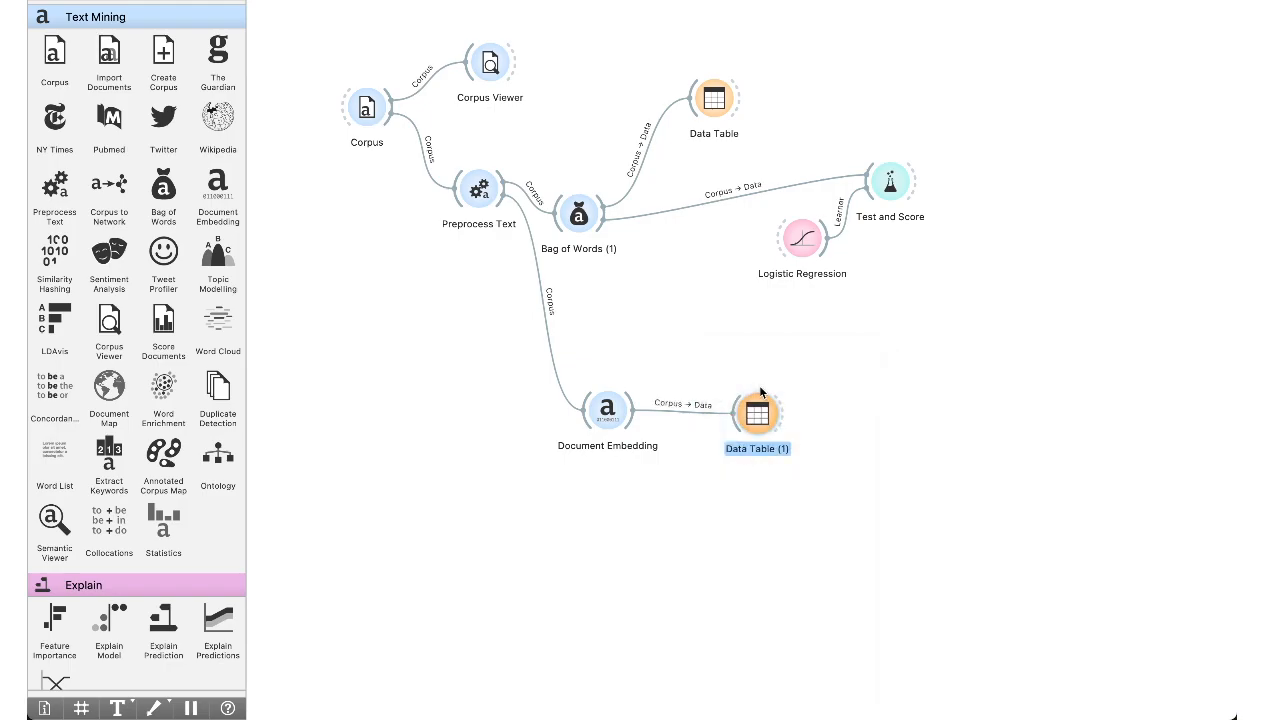
pyautogui.doubleClick(766, 415)
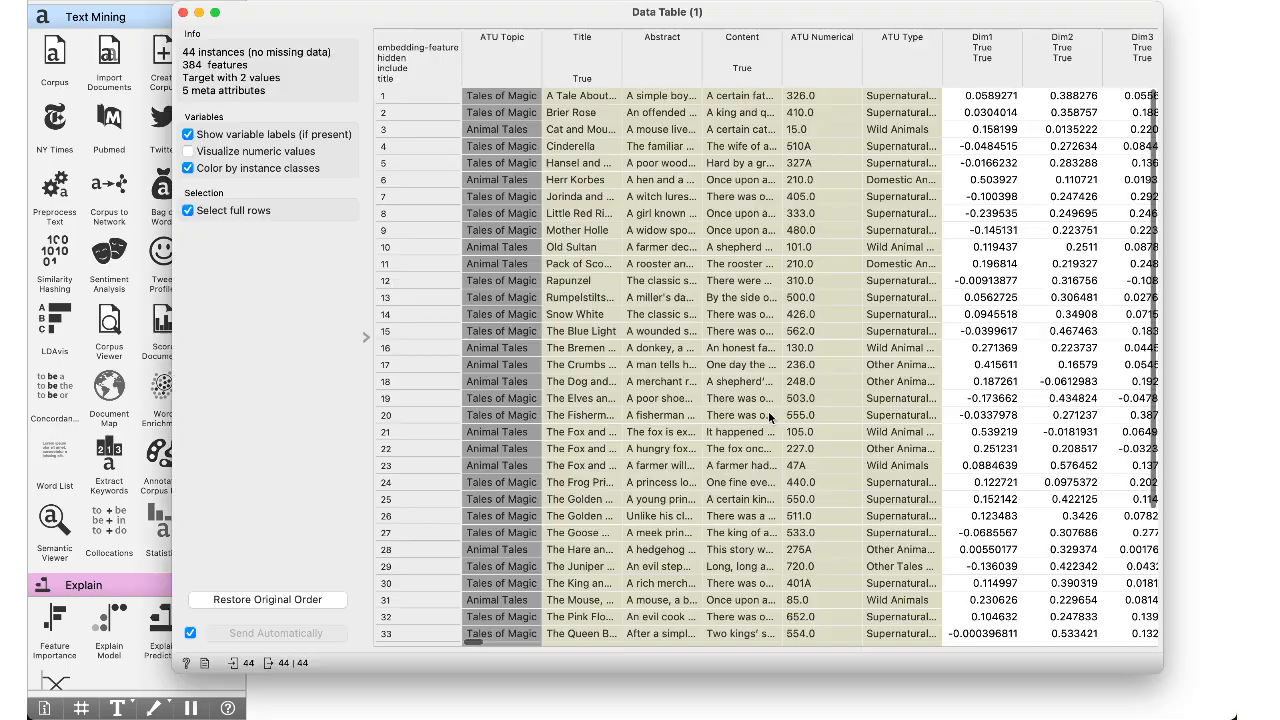
# Examine the embedding dimension columns across the data table, through to the last one.
pyautogui.hscroll(5, 828, 443)
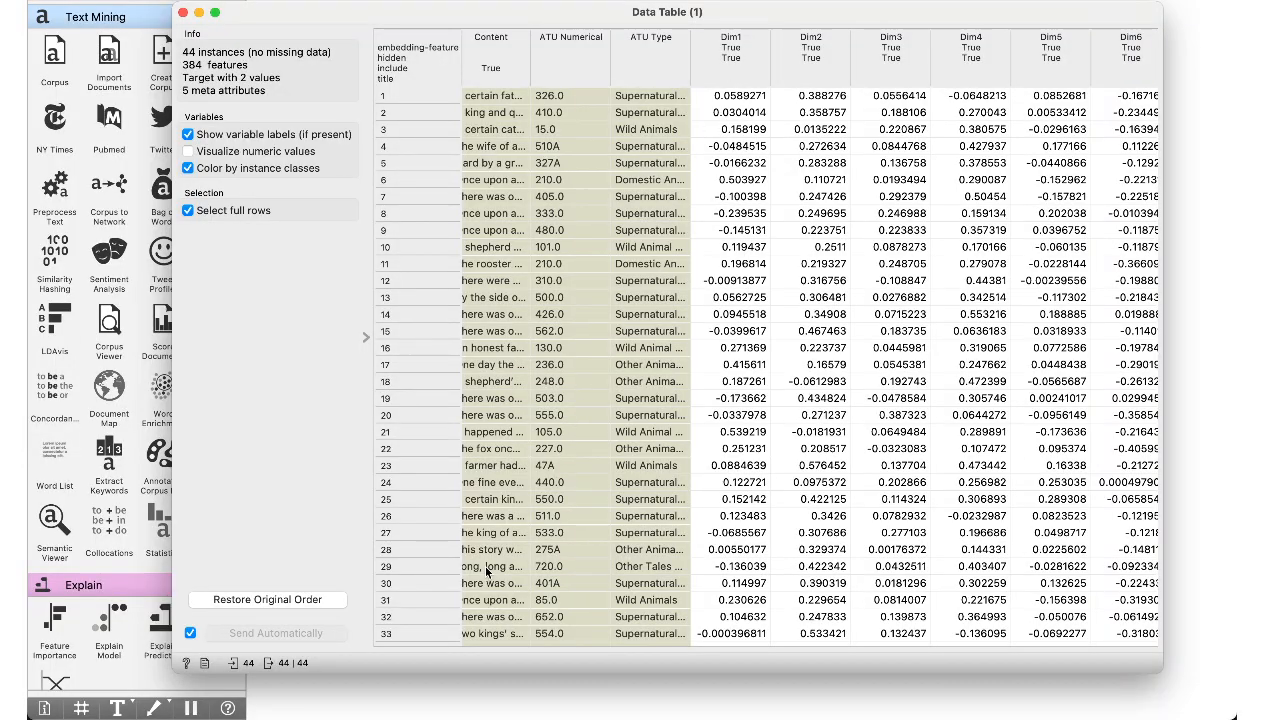
pyautogui.hscroll(5, 588, 598)
pyautogui.hscroll(15, 588, 598)
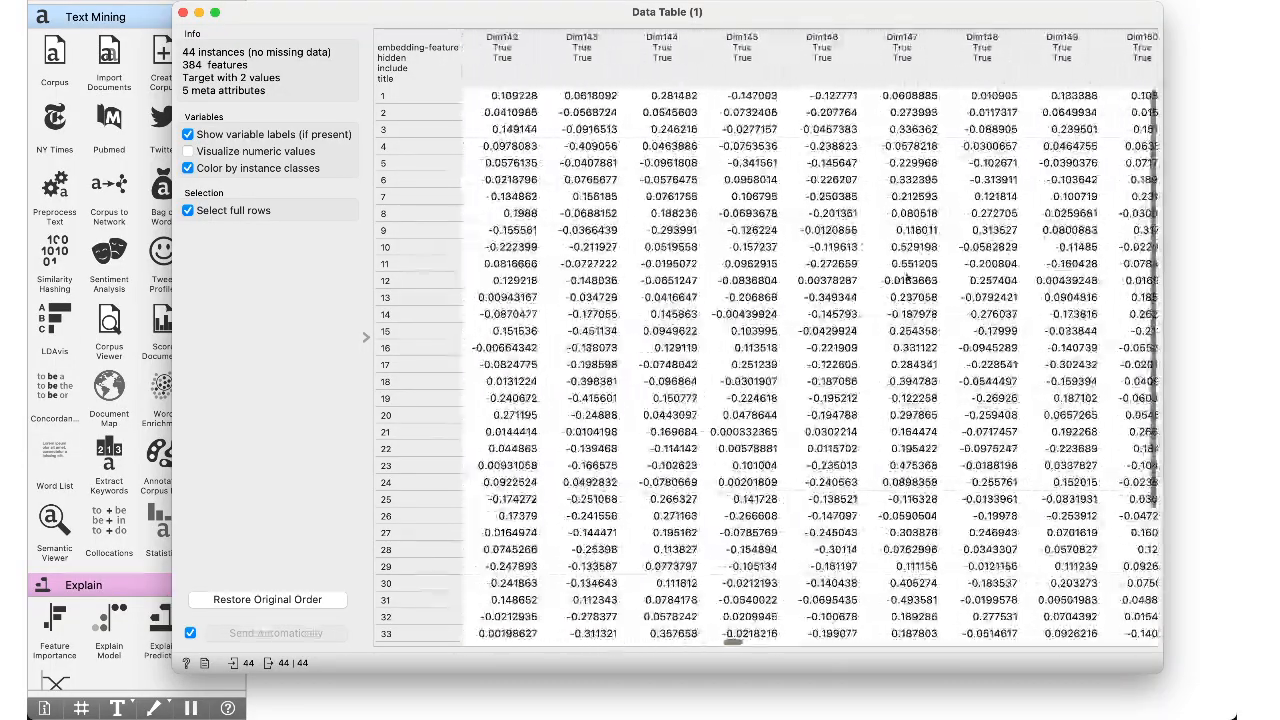
pyautogui.hscroll(20, 846, 290)
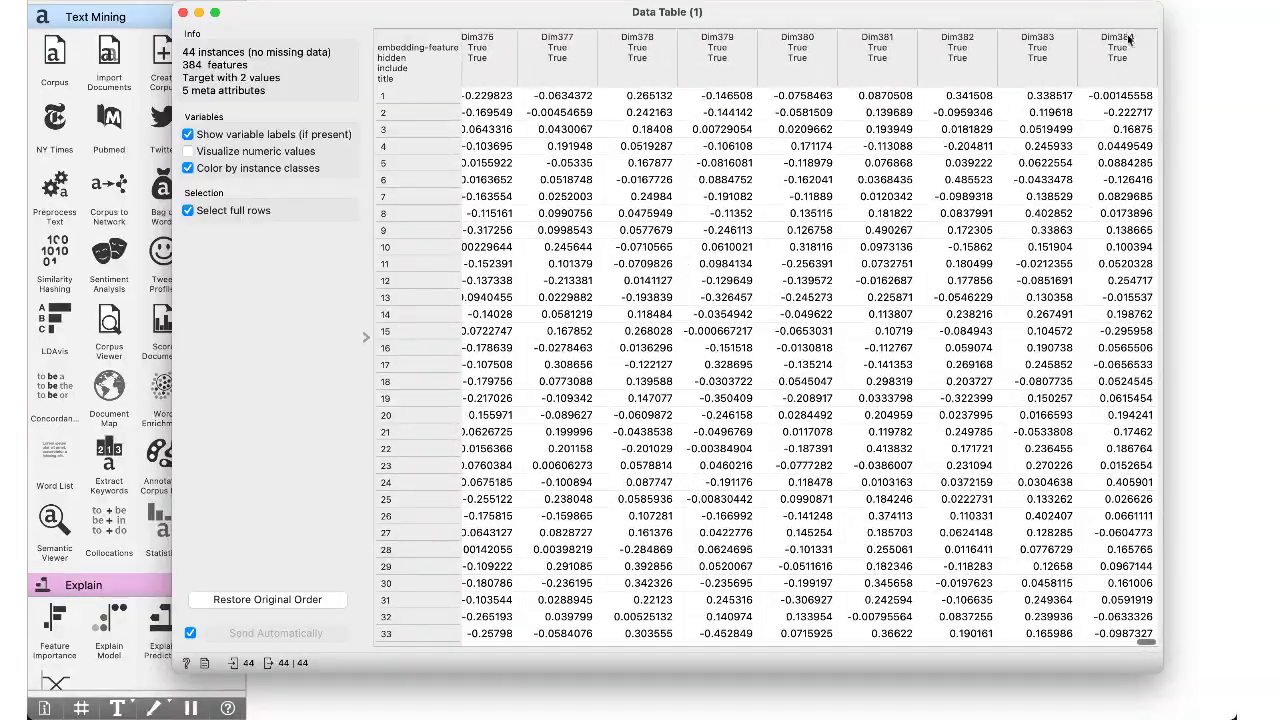
pyautogui.hscroll(-10, 731, 187)
pyautogui.hscroll(-13, 731, 187)
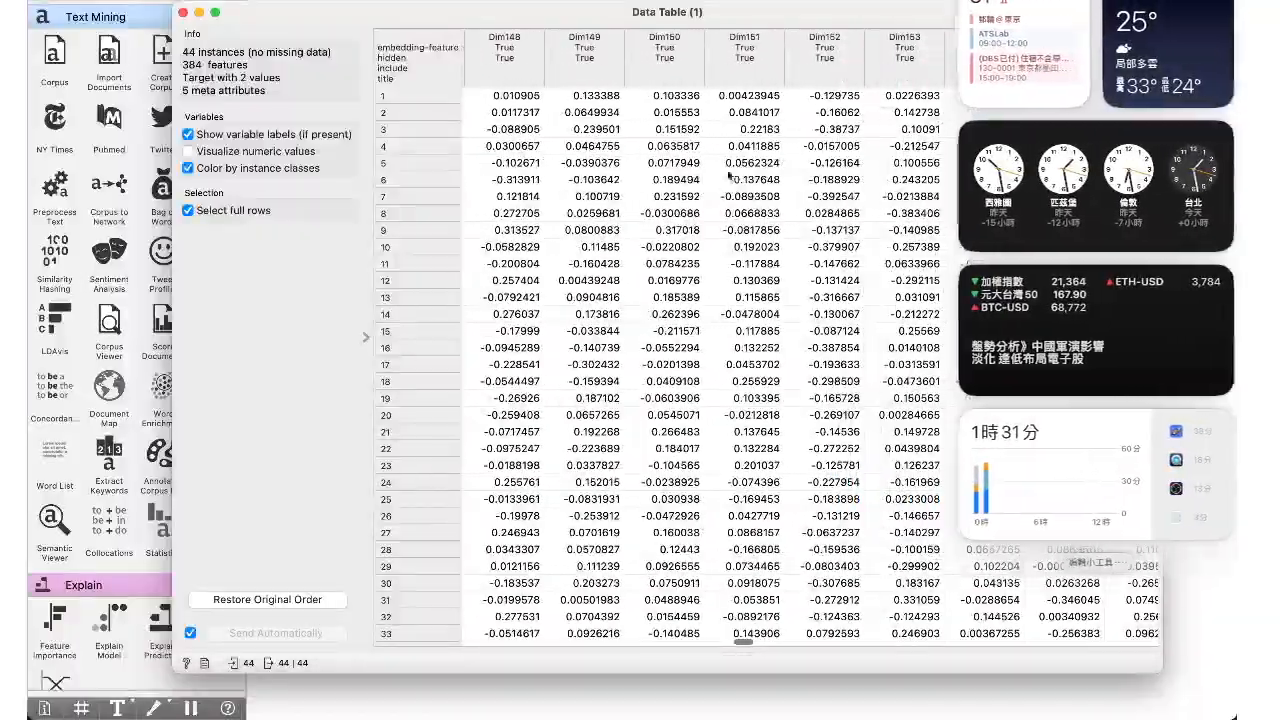
# Select the first tale's row in the embedding table and widen the Content column.
pyautogui.click(530, 100)
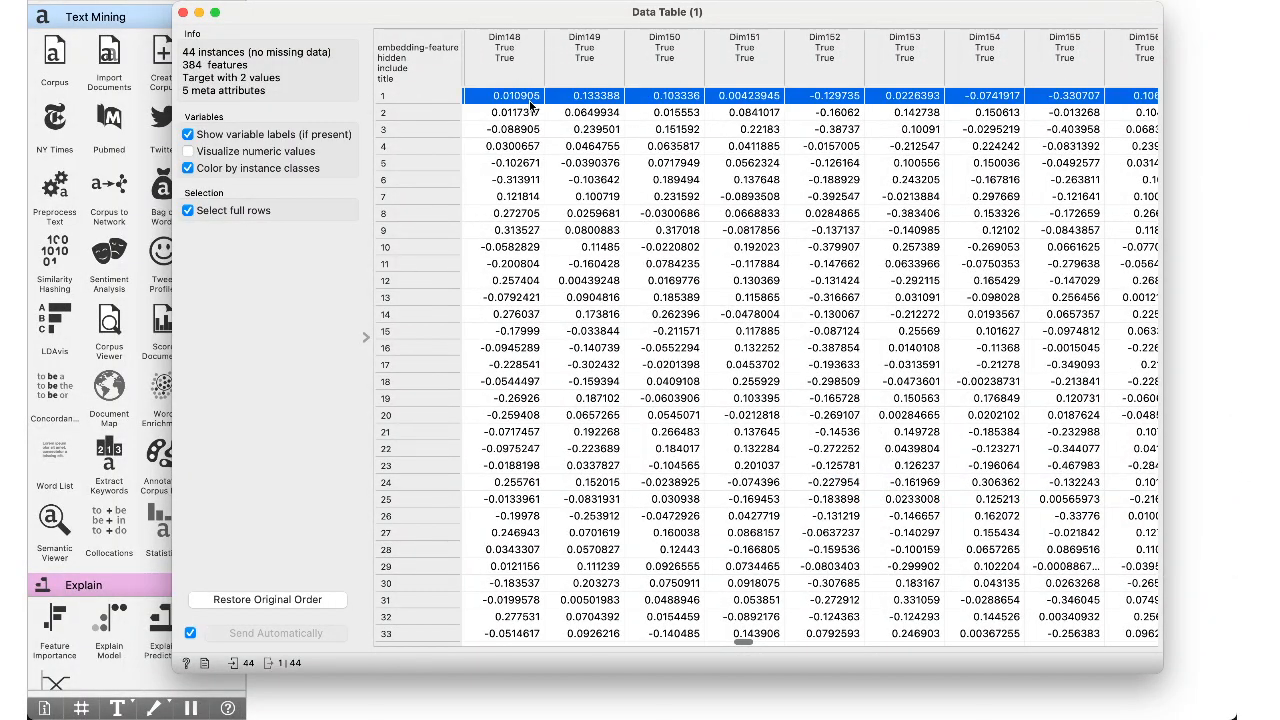
pyautogui.hscroll(-5, 602, 148)
pyautogui.hscroll(-12, 600, 149)
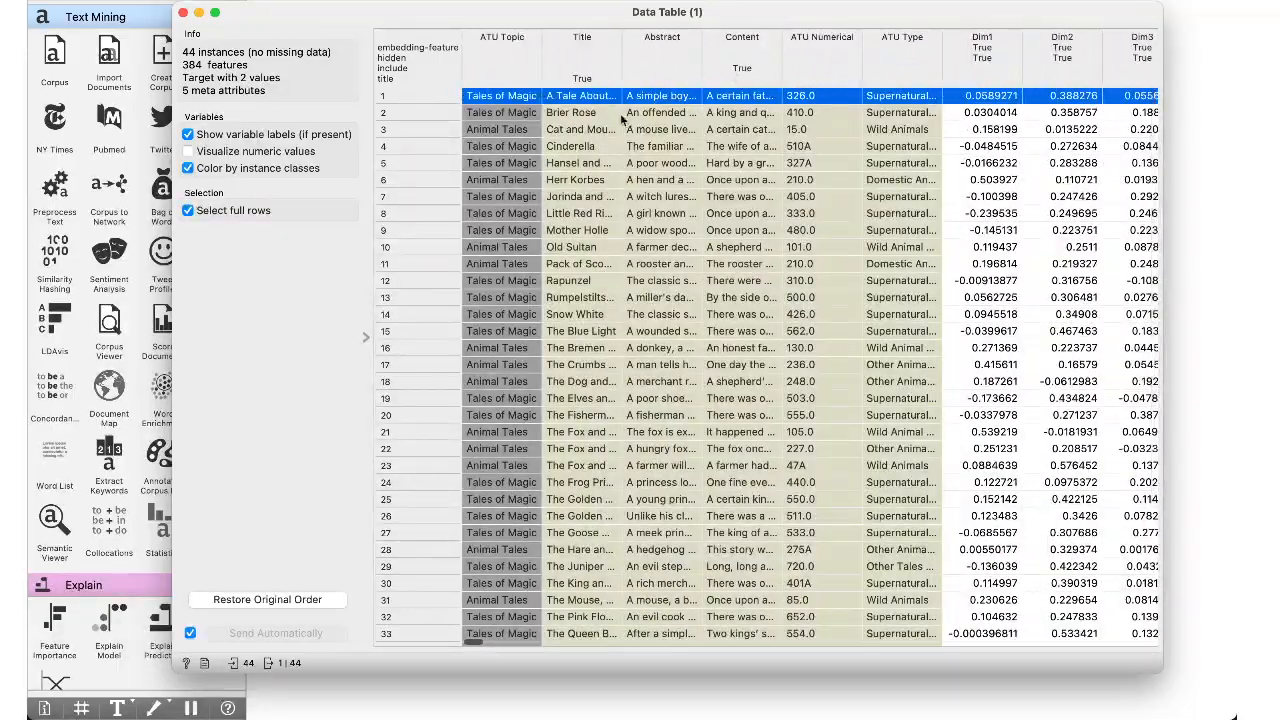
pyautogui.moveTo(782, 47); pyautogui.dragTo(898, 48)
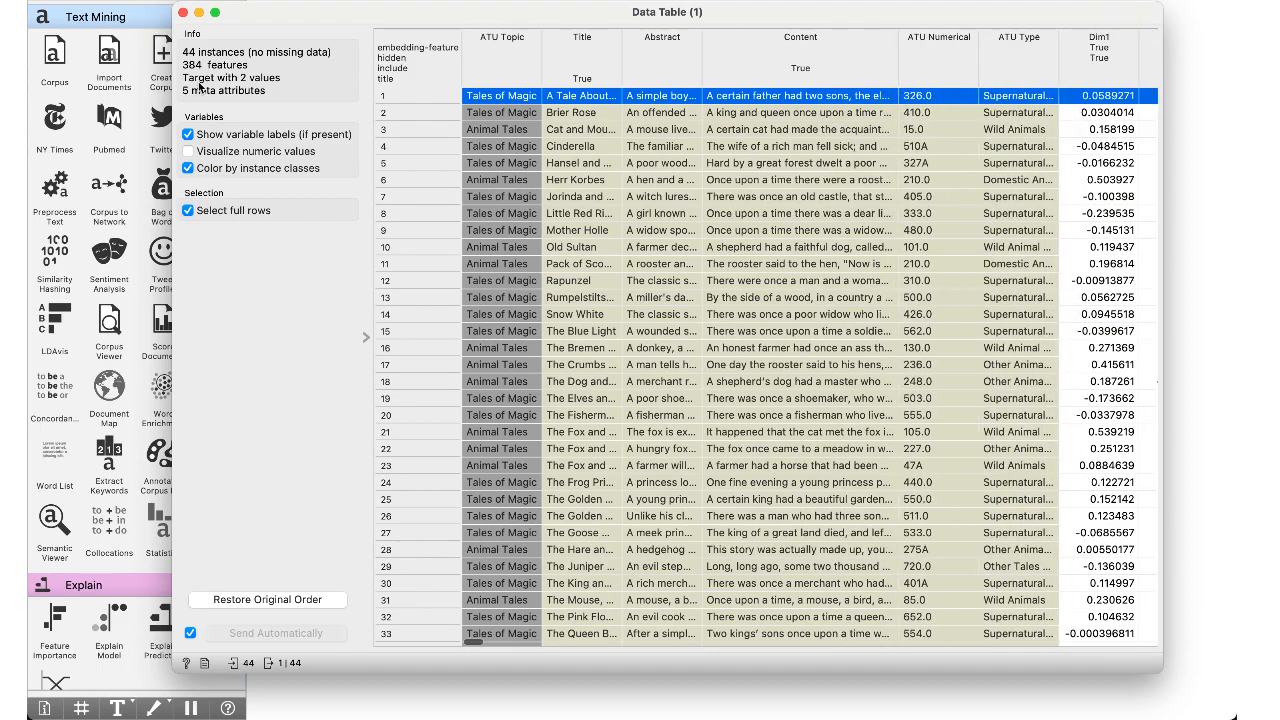
# Check the Document Embedding options, review the embedding data table once more, and close both windows.
pyautogui.click(184, 14)
pyautogui.doubleClick(607, 408)
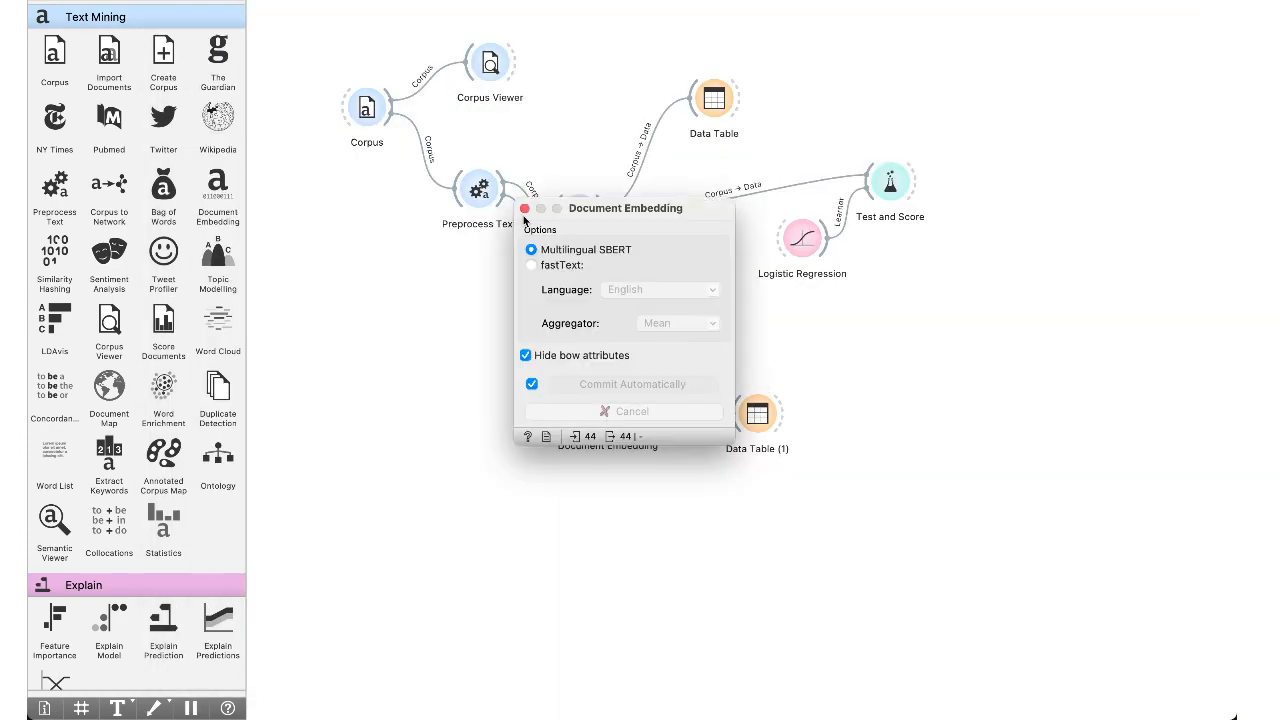
pyautogui.click(524, 209)
pyautogui.doubleClick(757, 412)
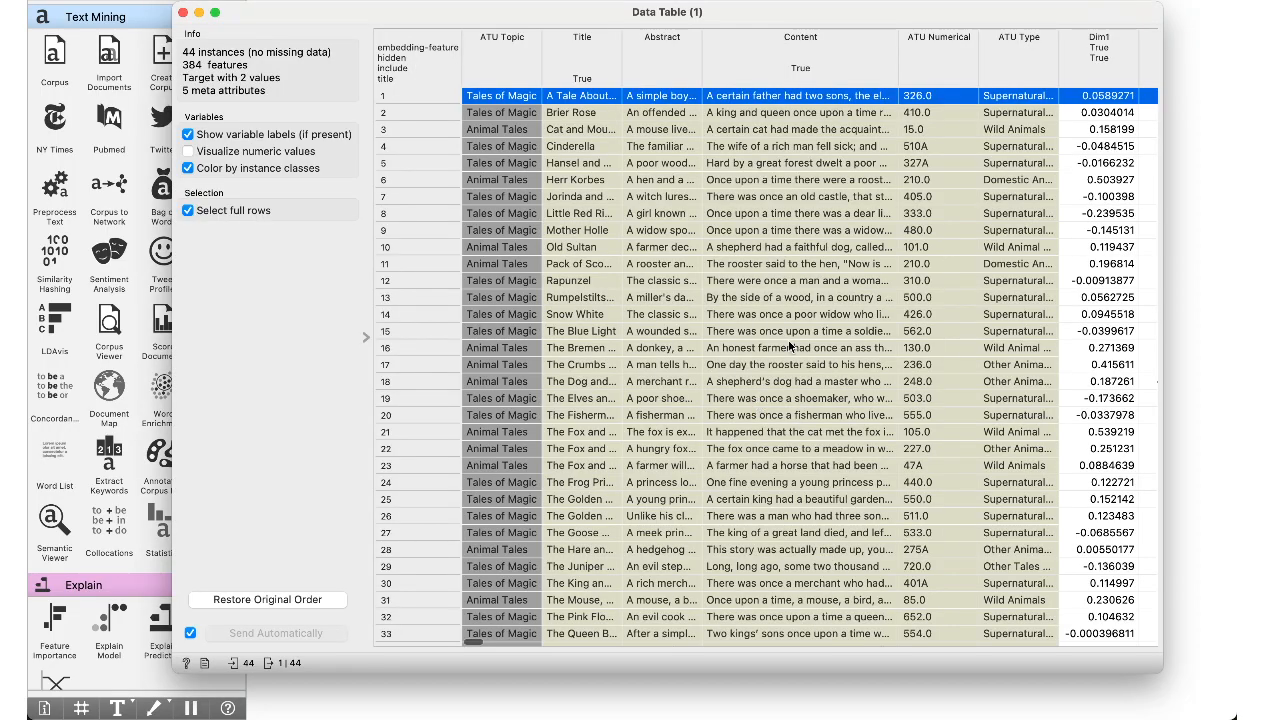
pyautogui.click(183, 12)
# Add a second Test and Score widget to the right of the embedding Data Table.
pyautogui.scroll(-1, 123, 338)
pyautogui.scroll(6, 123, 338)
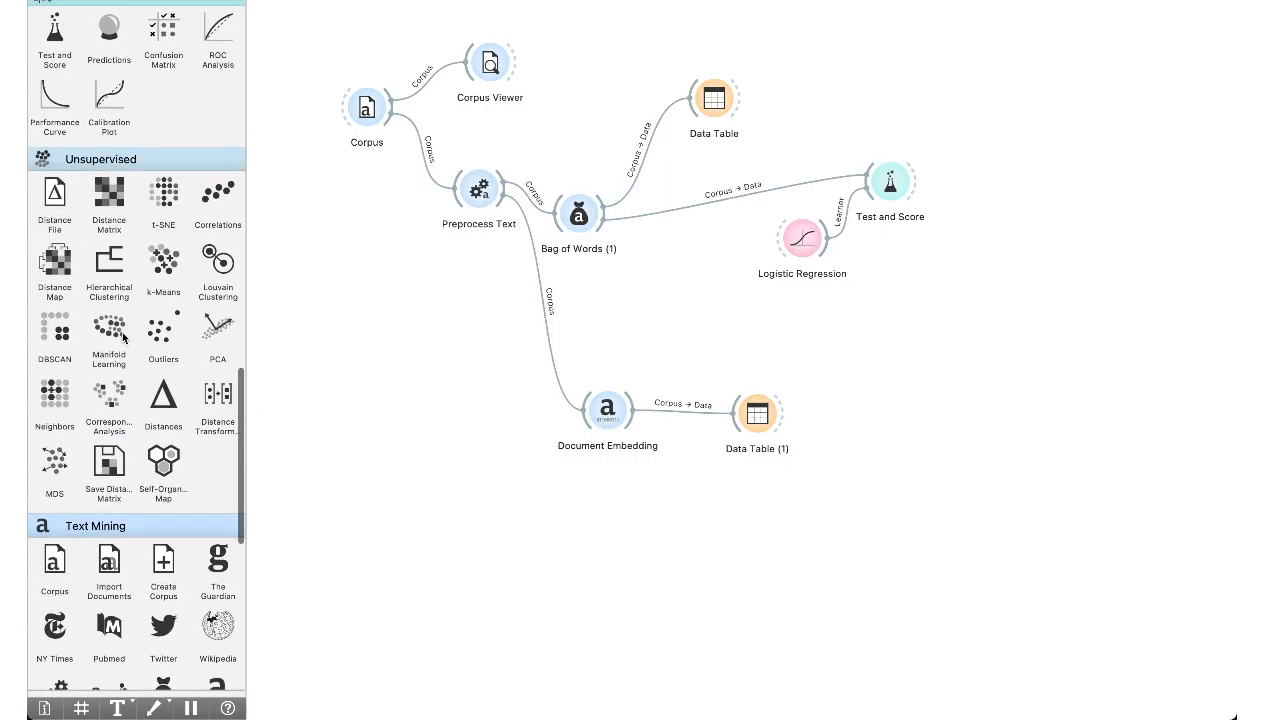
pyautogui.scroll(15, 123, 338)
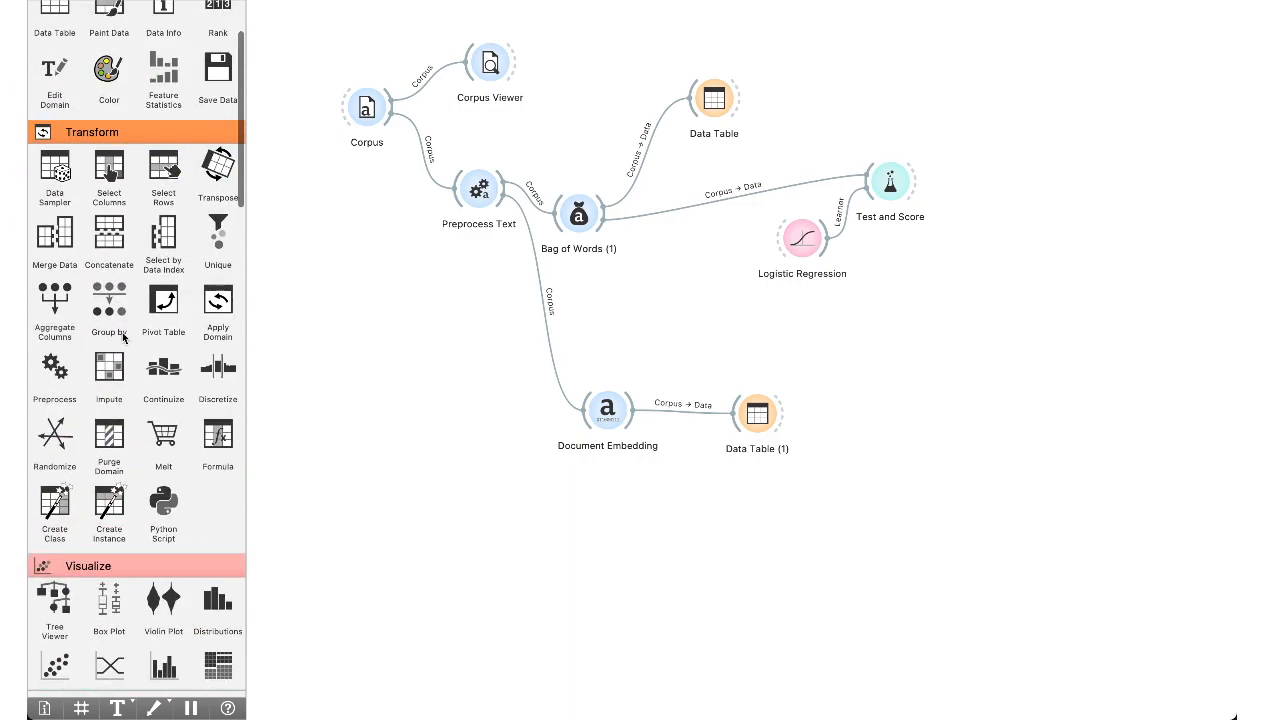
pyautogui.scroll(-2, 123, 338)
pyautogui.scroll(2, 123, 338)
pyautogui.scroll(-10, 123, 338)
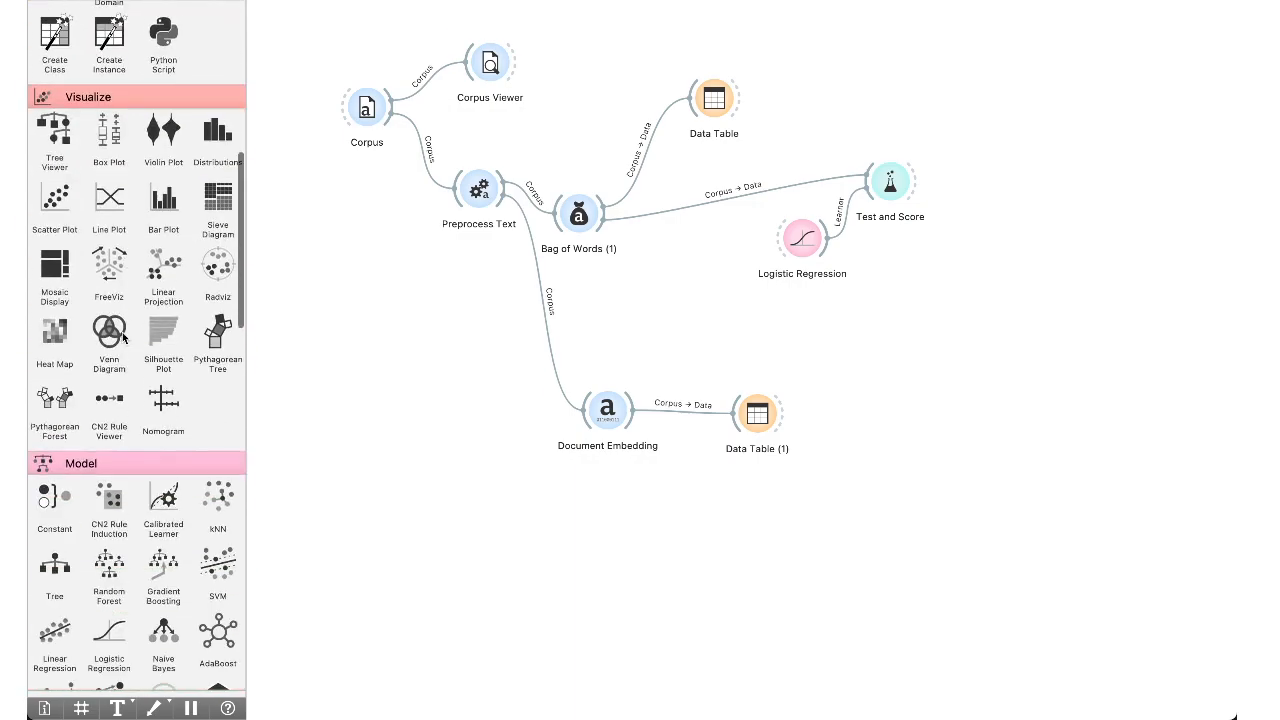
pyautogui.scroll(-5, 123, 338)
pyautogui.moveTo(55, 412); pyautogui.dragTo(900, 402)
# Add a second Logistic Regression below the embedding Data Table, and move that Data Table up above Document Embedding's level.
pyautogui.scroll(1, 191, 374)
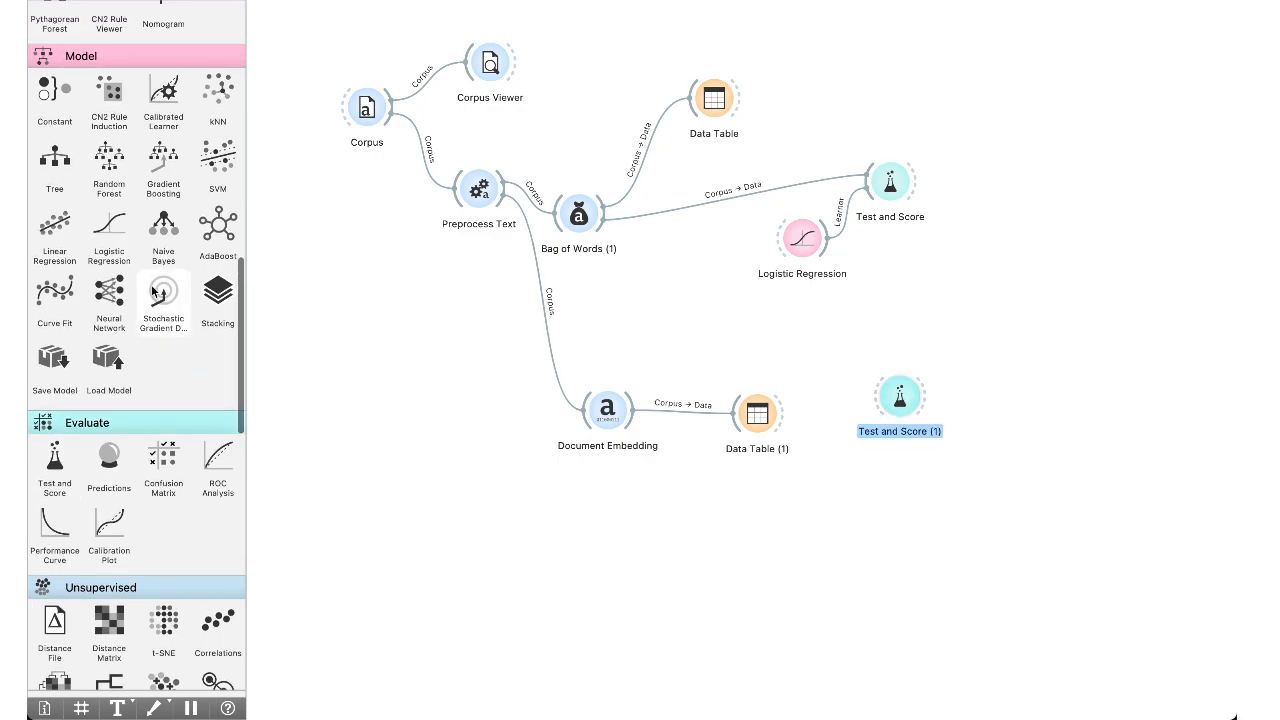
pyautogui.moveTo(107, 238); pyautogui.dragTo(783, 521)
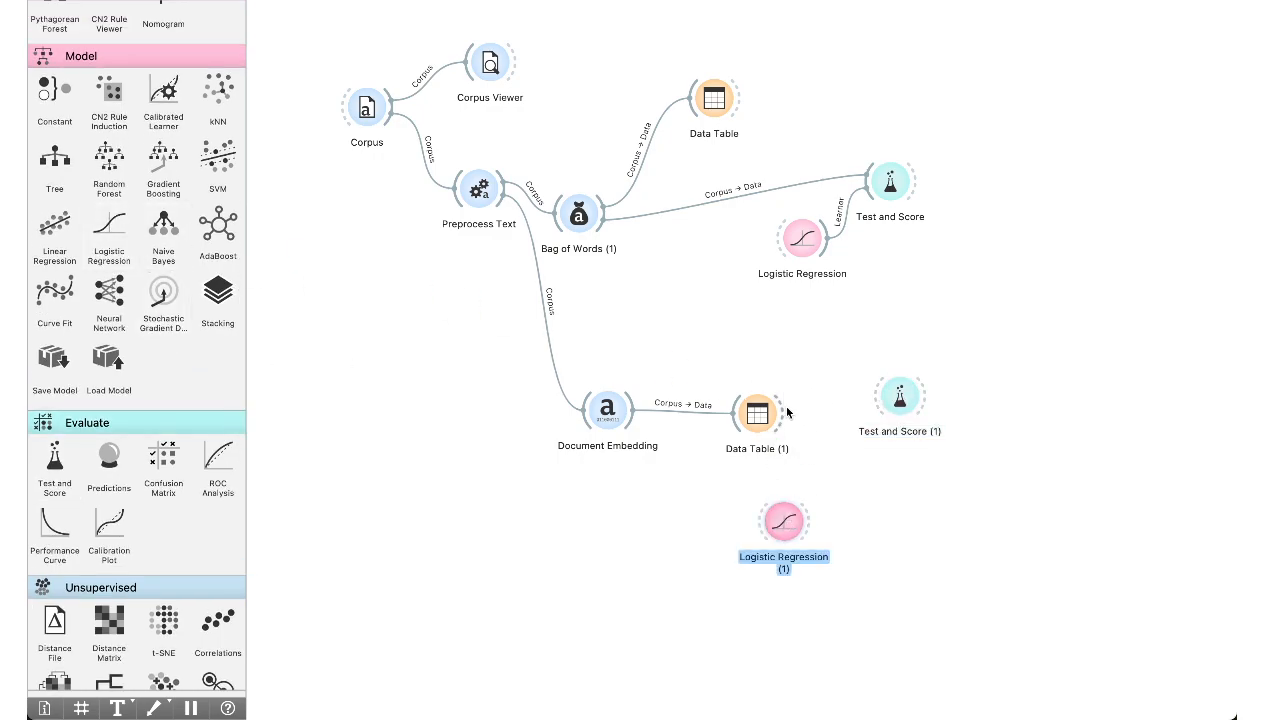
pyautogui.moveTo(775, 418); pyautogui.dragTo(758, 357)
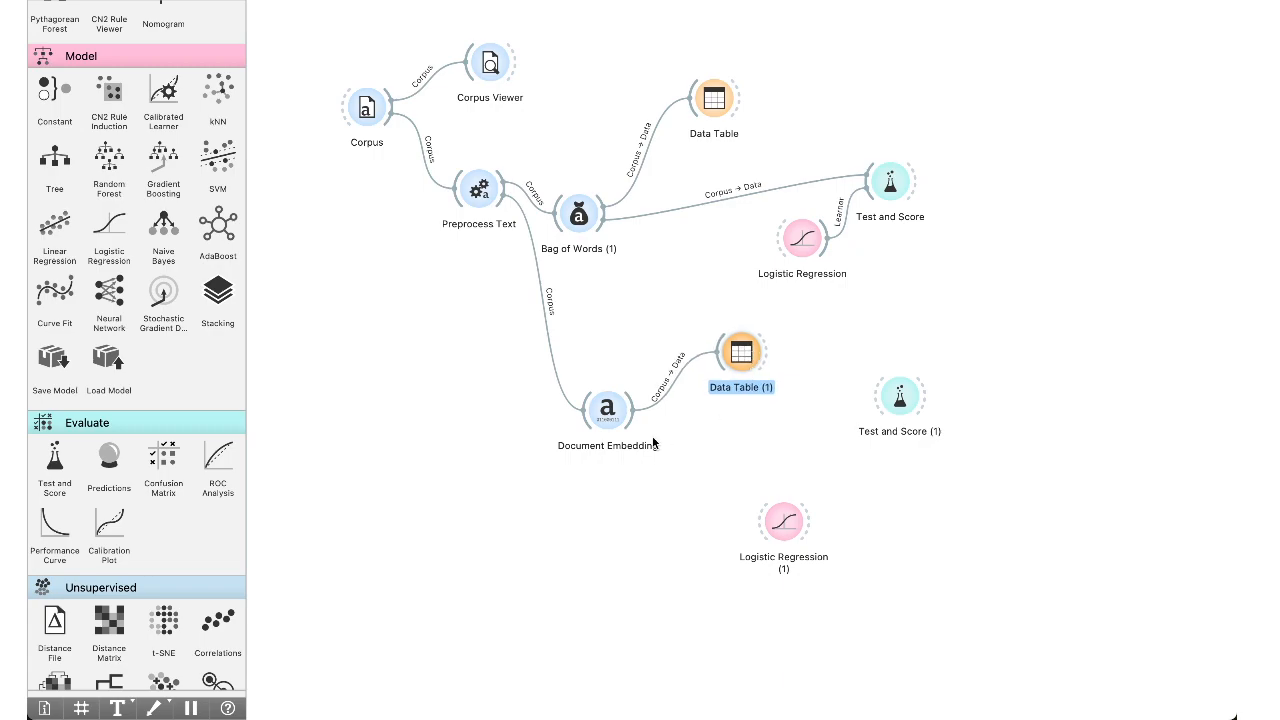
# Connect Document Embedding and the second Logistic Regression to the second Test and Score widget.
pyautogui.moveTo(633, 424); pyautogui.dragTo(906, 412)
pyautogui.moveTo(810, 522); pyautogui.dragTo(882, 400)
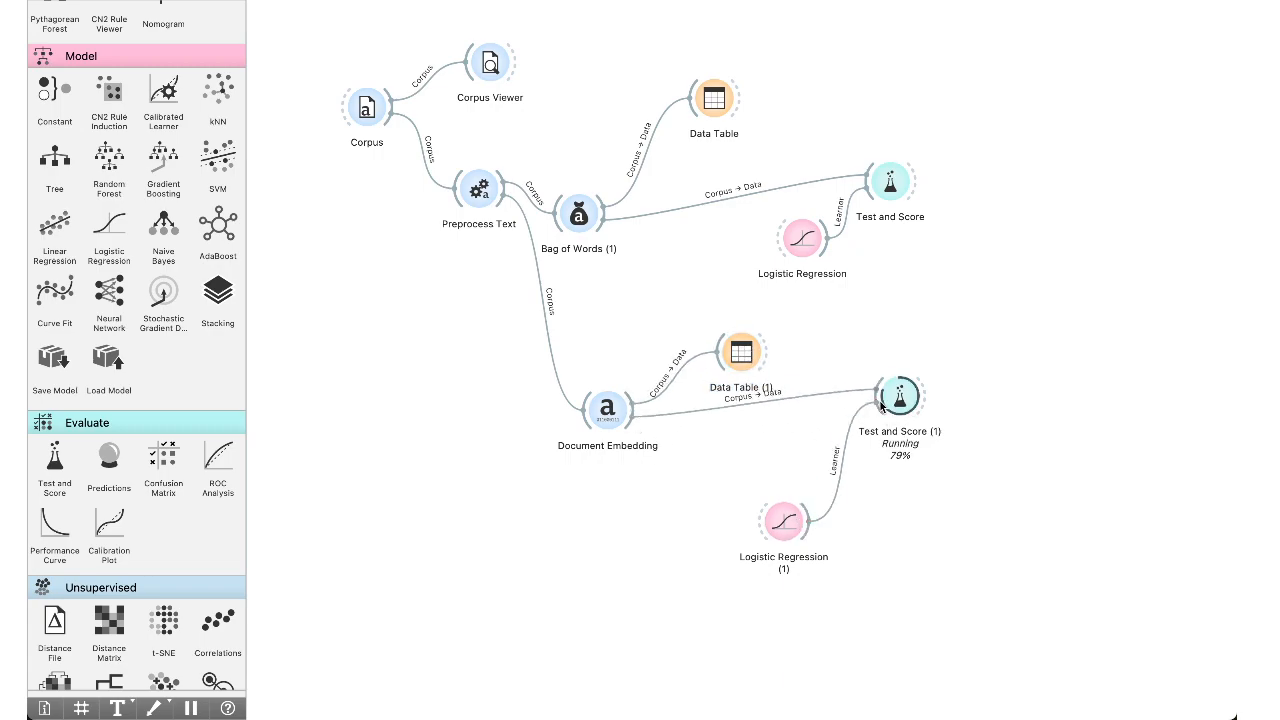
# Compare the cross-validation scores of the SBERT model with those of the bag-of-words model, closing each results window.
pyautogui.doubleClick(885, 398)
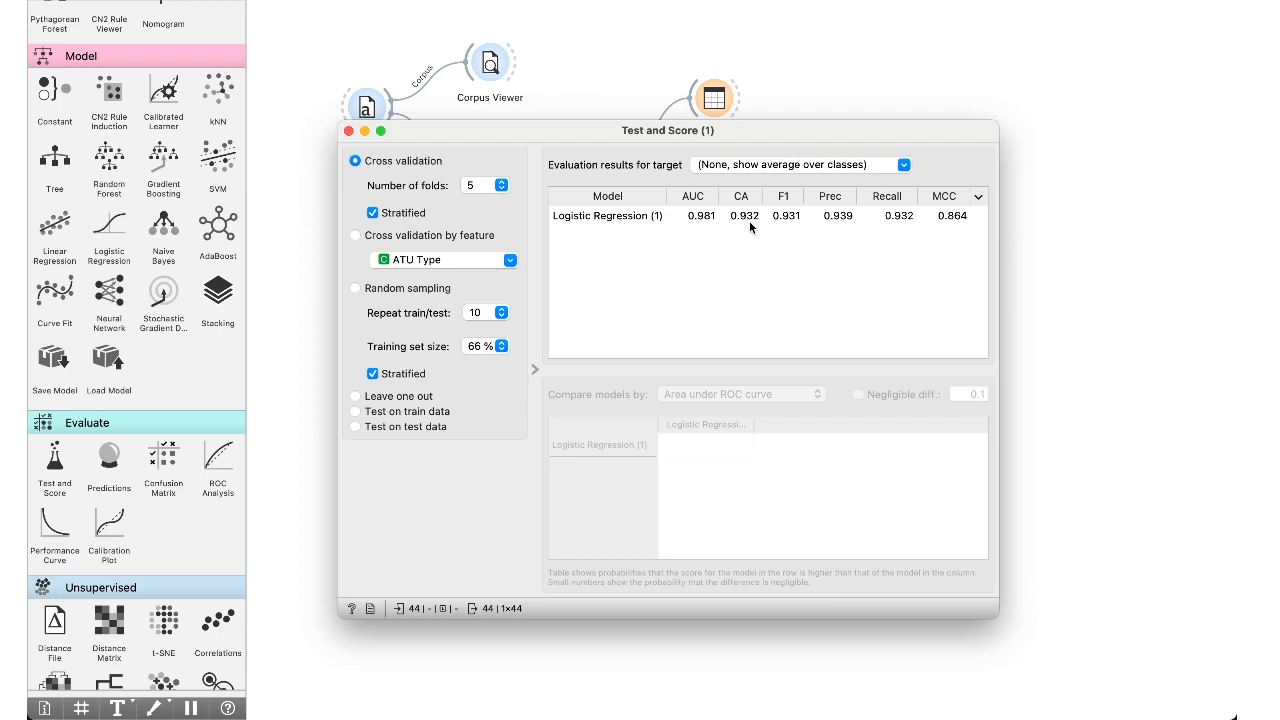
pyautogui.click(349, 131)
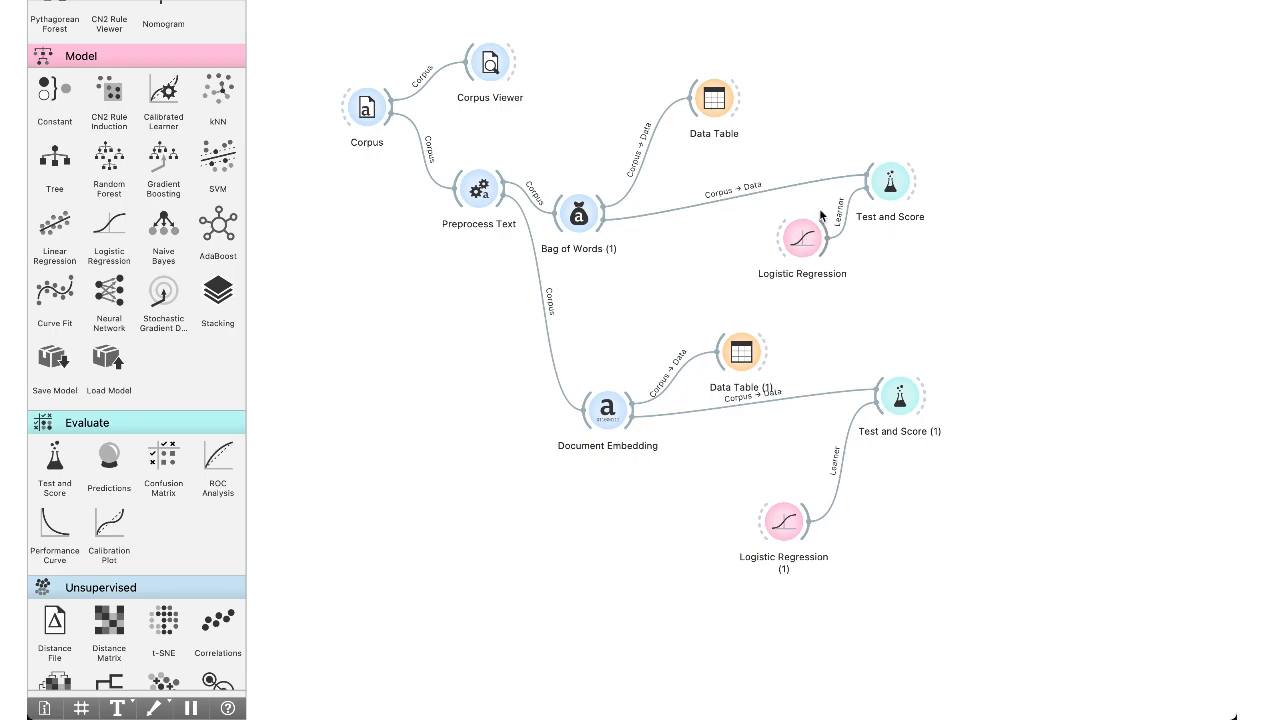
pyautogui.doubleClick(898, 186)
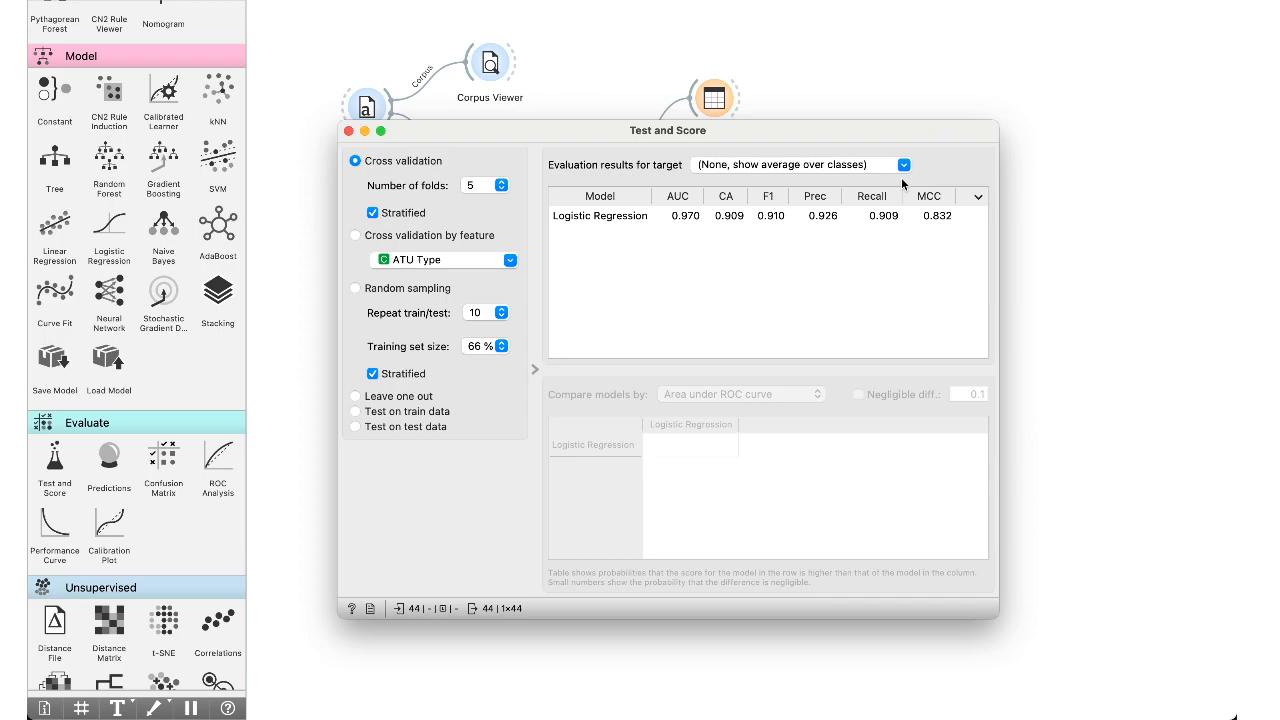
pyautogui.click(348, 131)
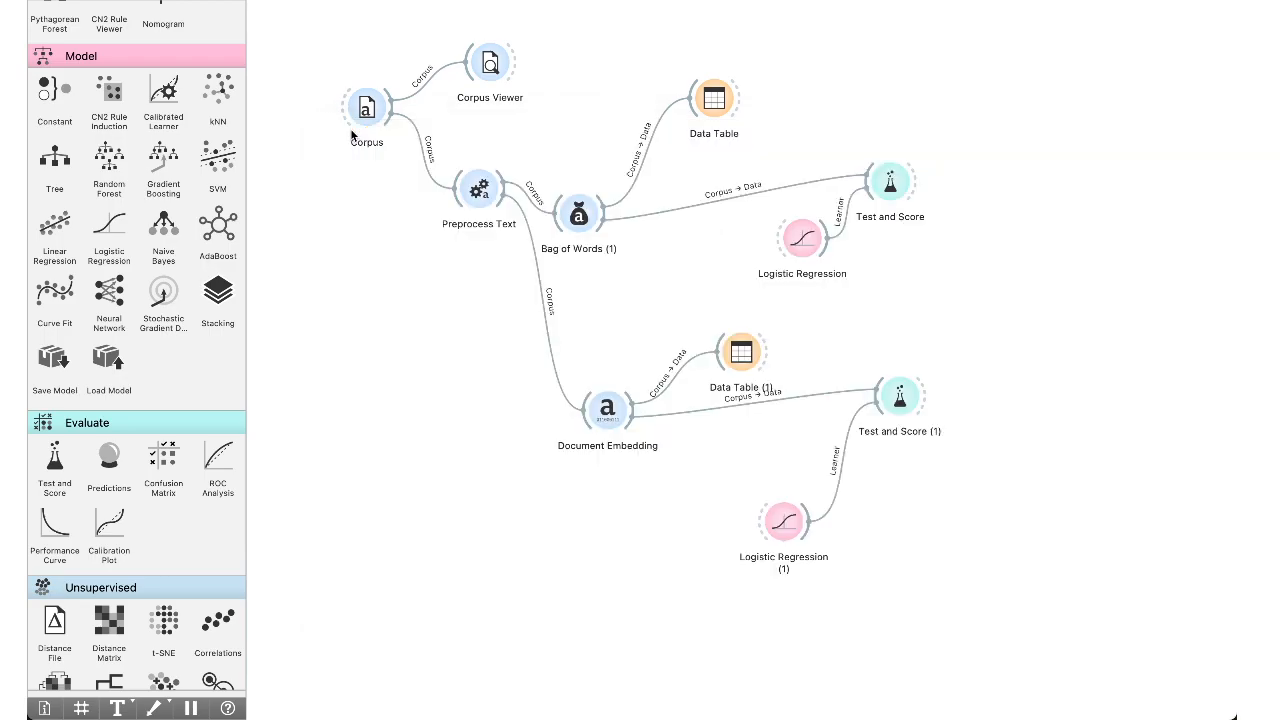
# Switch Document Embedding to fastText with English as the language and Mean as the aggregator, and close its options.
pyautogui.doubleClick(627, 410)
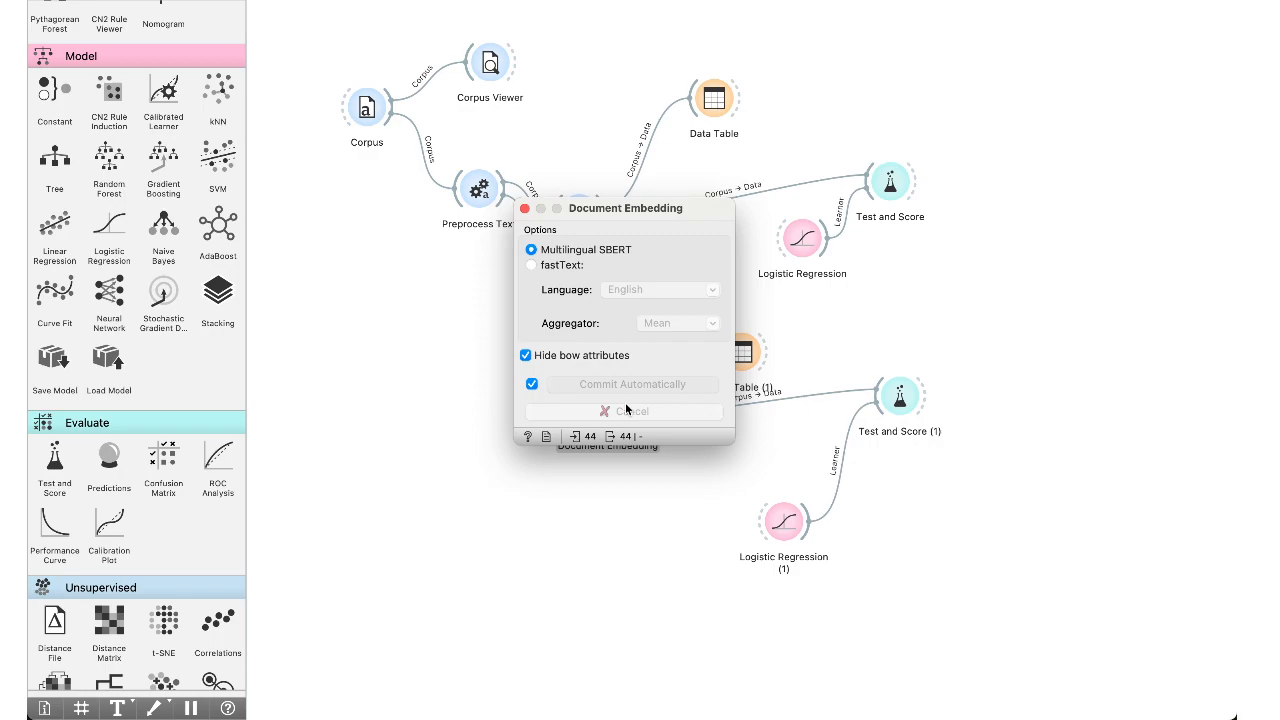
pyautogui.click(579, 270)
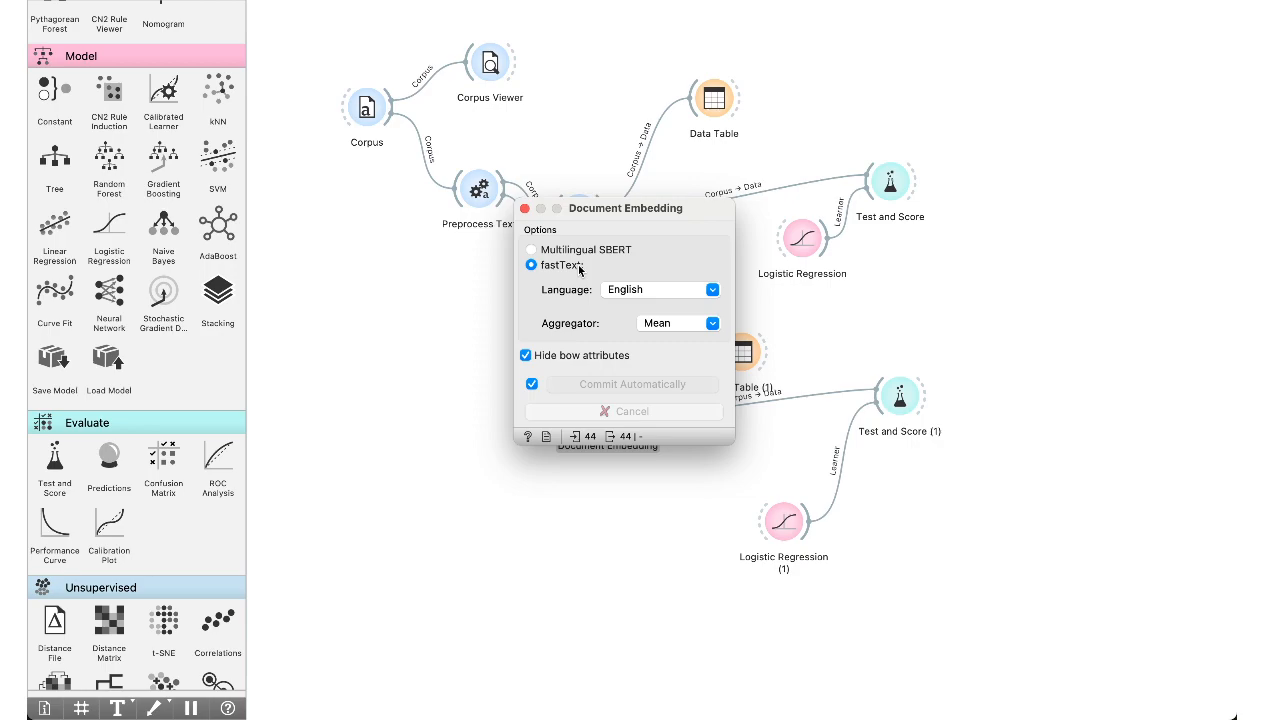
pyautogui.click(639, 290)
pyautogui.scroll(-10, 680, 370)
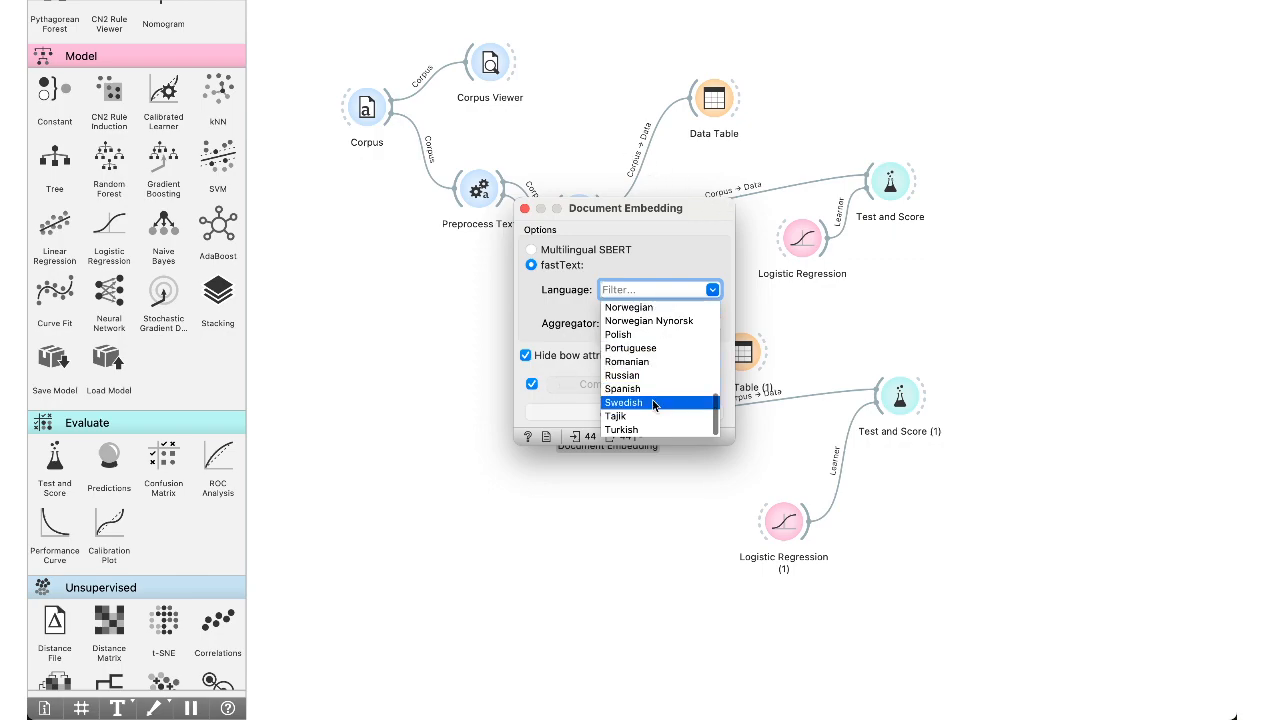
pyautogui.scroll(10, 668, 400)
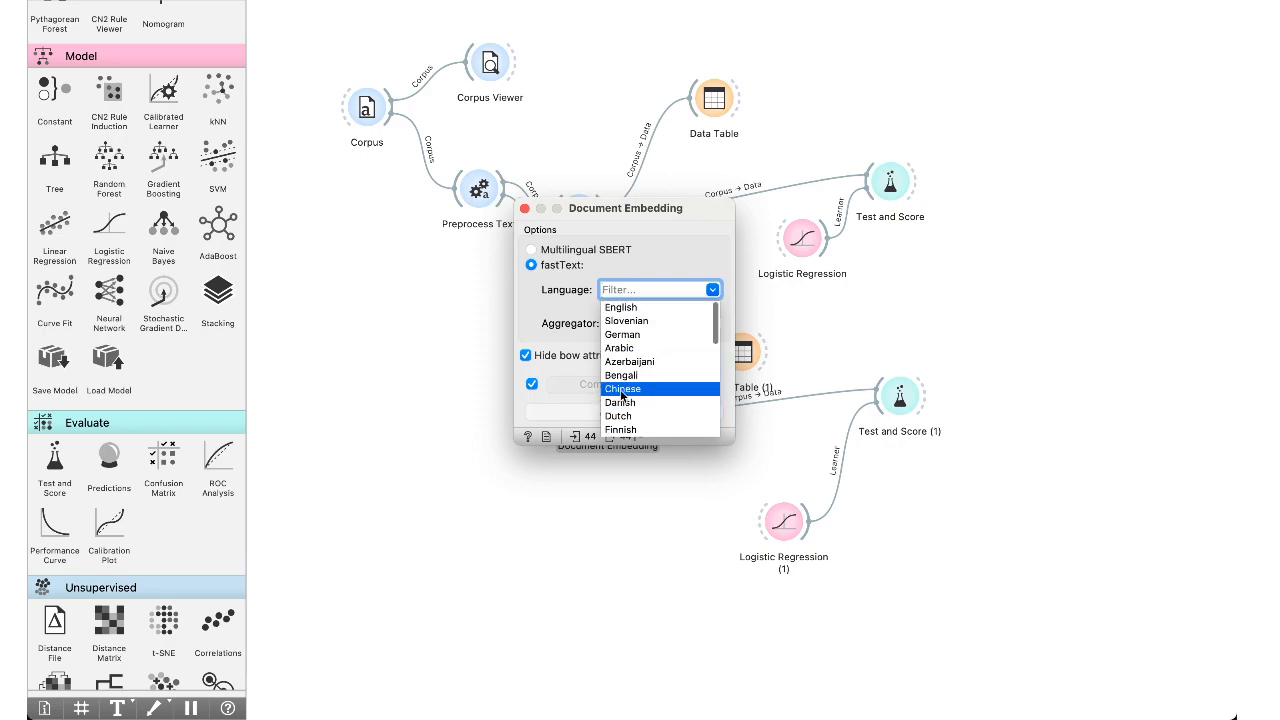
pyautogui.scroll(-1, 670, 388)
pyautogui.scroll(-5, 670, 384)
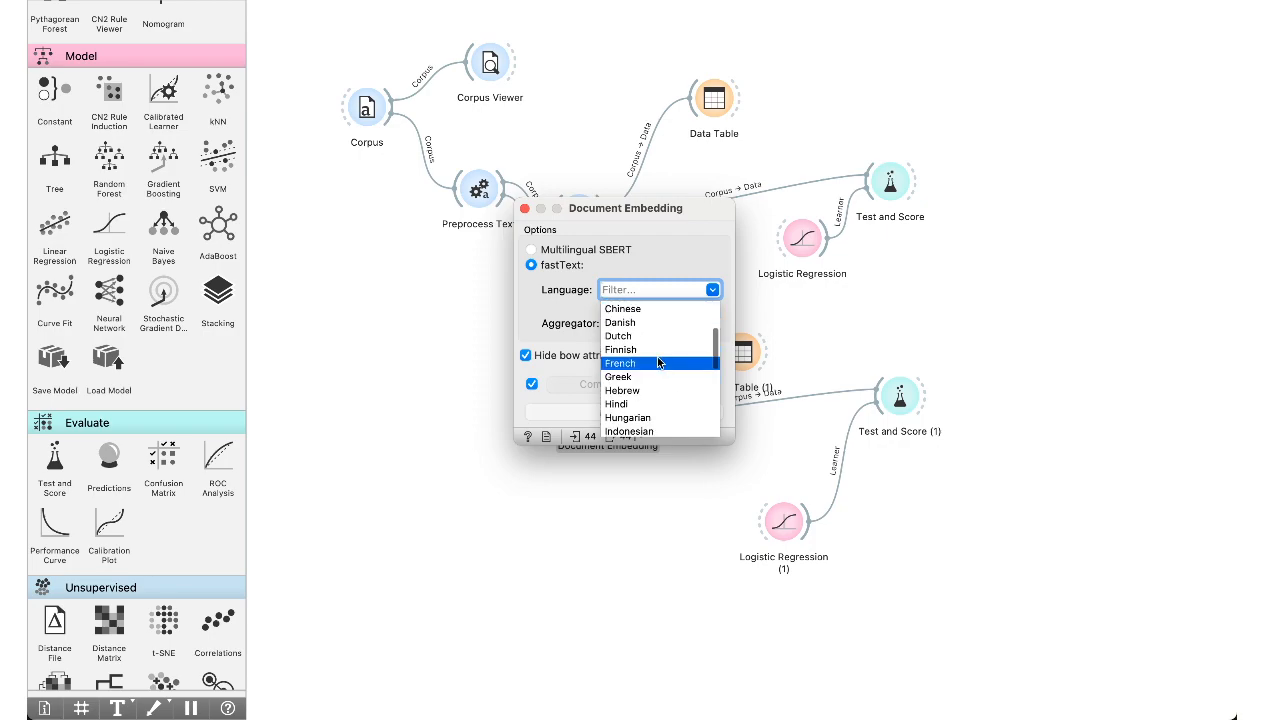
pyautogui.scroll(6, 652, 322)
pyautogui.click(652, 307)
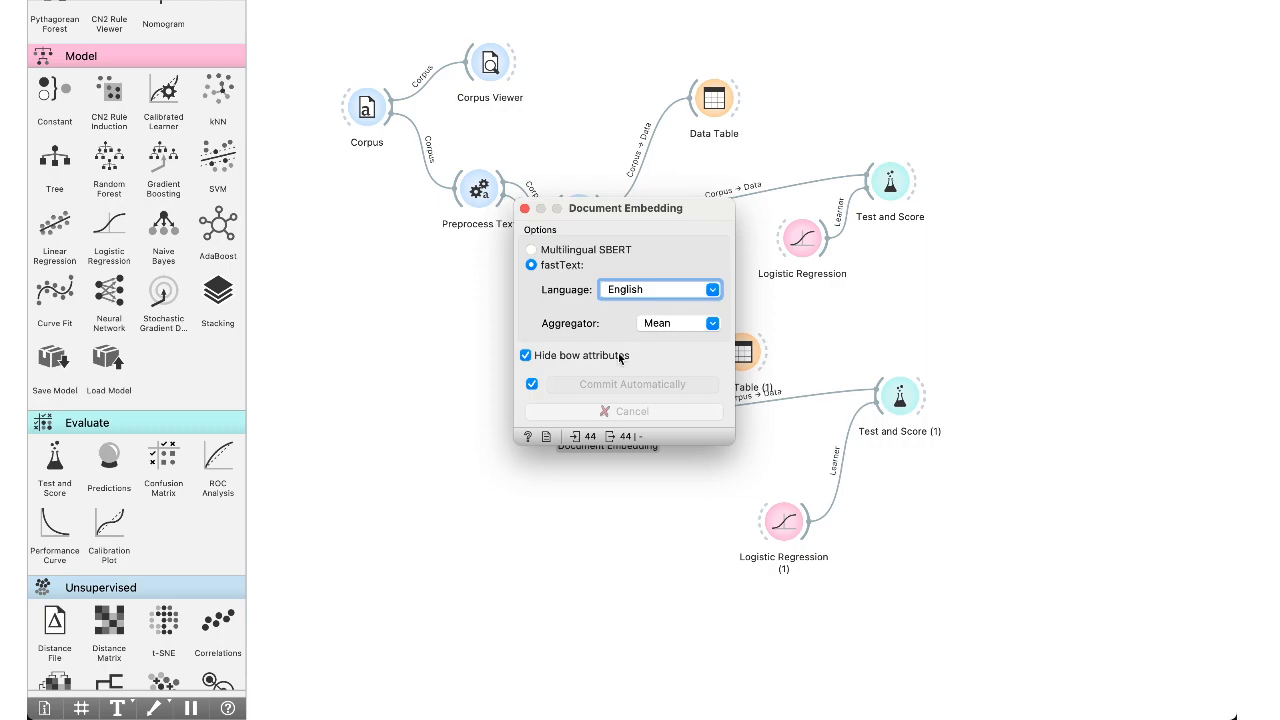
pyautogui.click(698, 327)
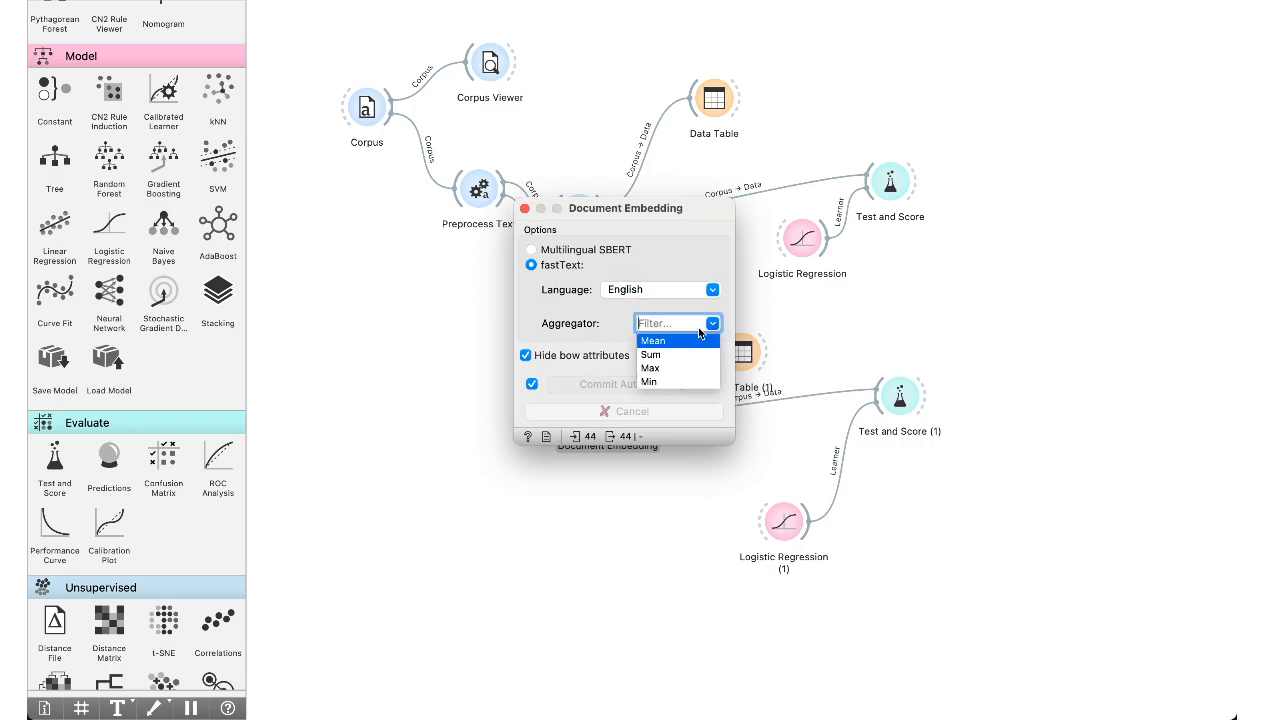
pyautogui.click(670, 341)
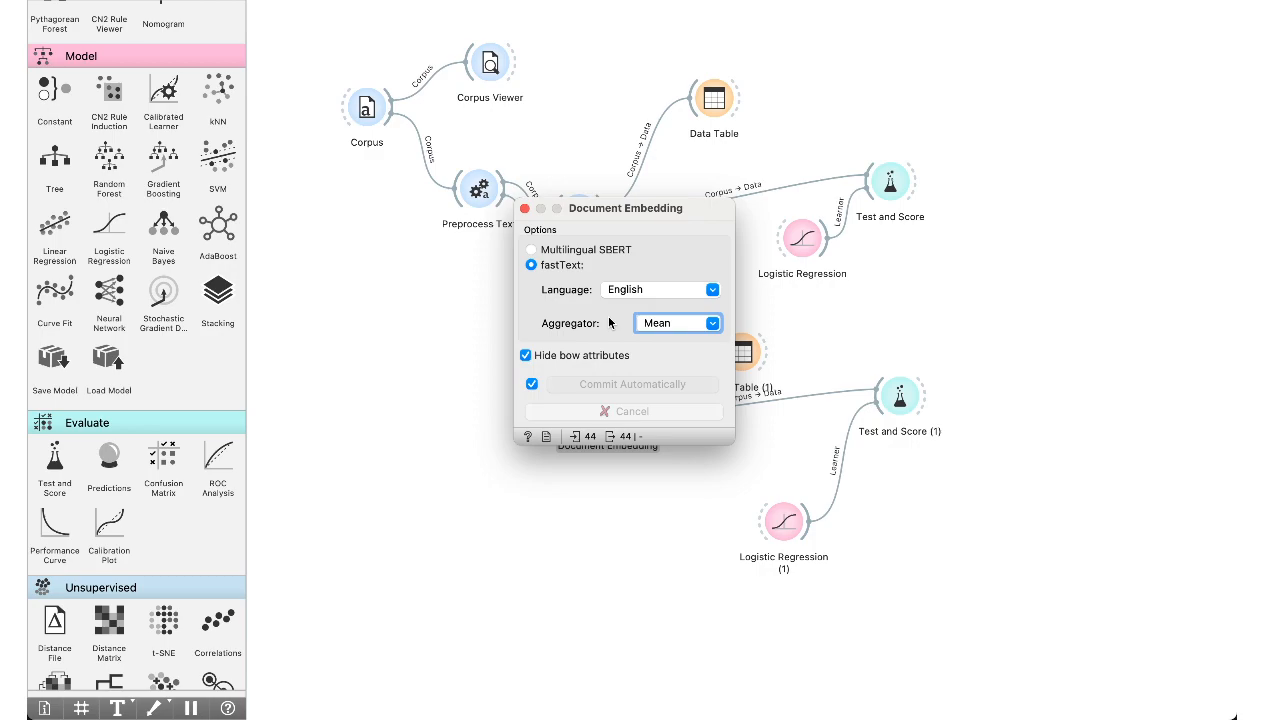
pyautogui.click(524, 208)
# Examine the fastText embedding features in the embedding Data Table, from the first dimension through Dim300 and back.
pyautogui.doubleClick(745, 346)
pyautogui.hscroll(20, 870, 160)
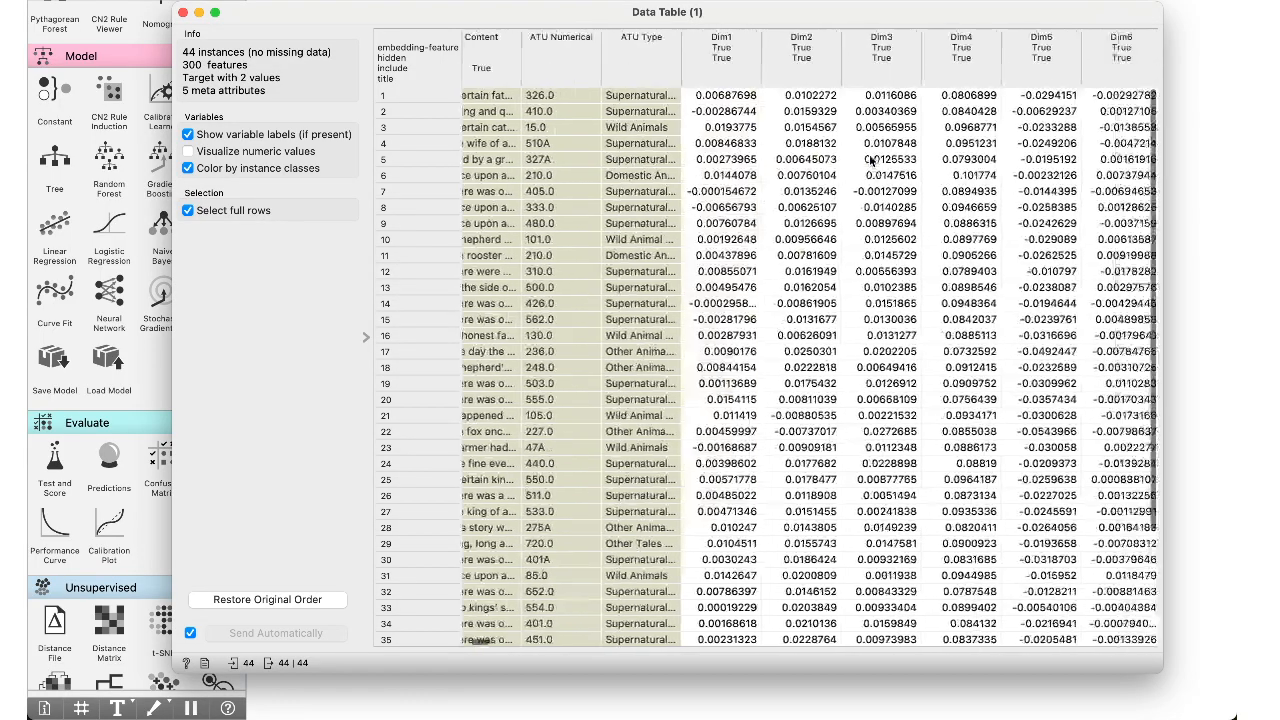
pyautogui.moveTo(585, 640); pyautogui.dragTo(1165, 552)
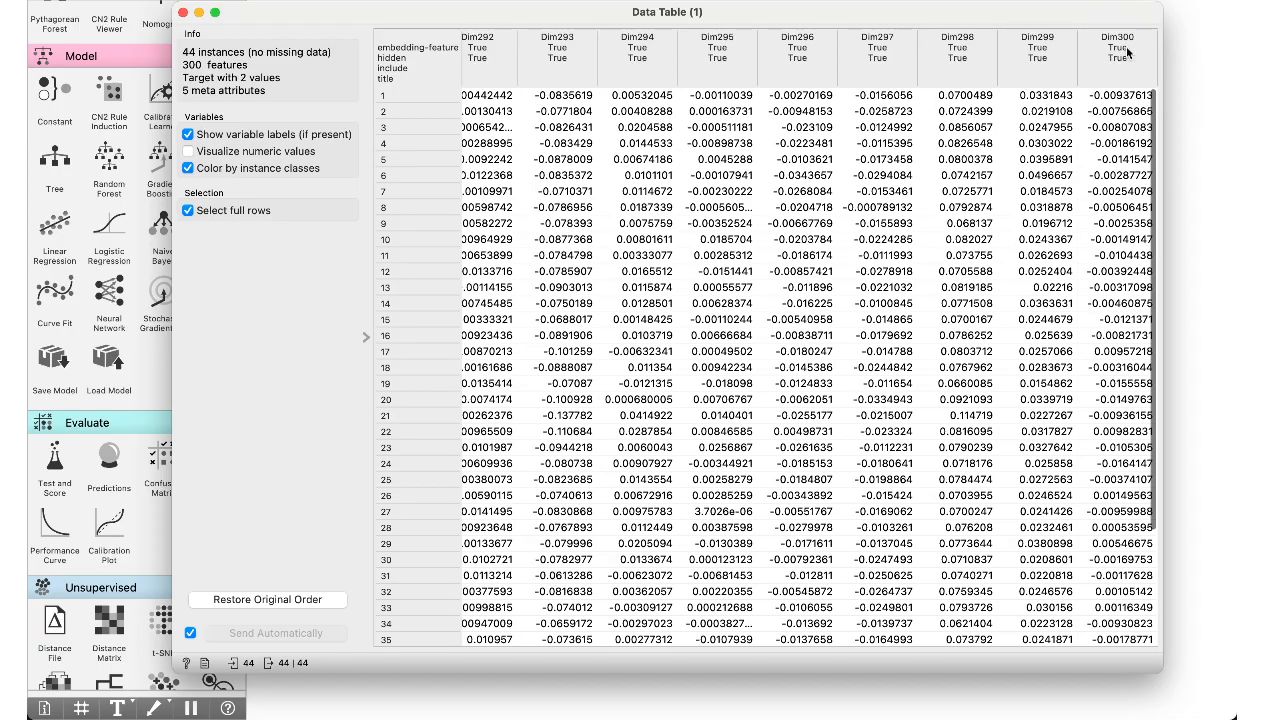
pyautogui.hscroll(-20, 1117, 106)
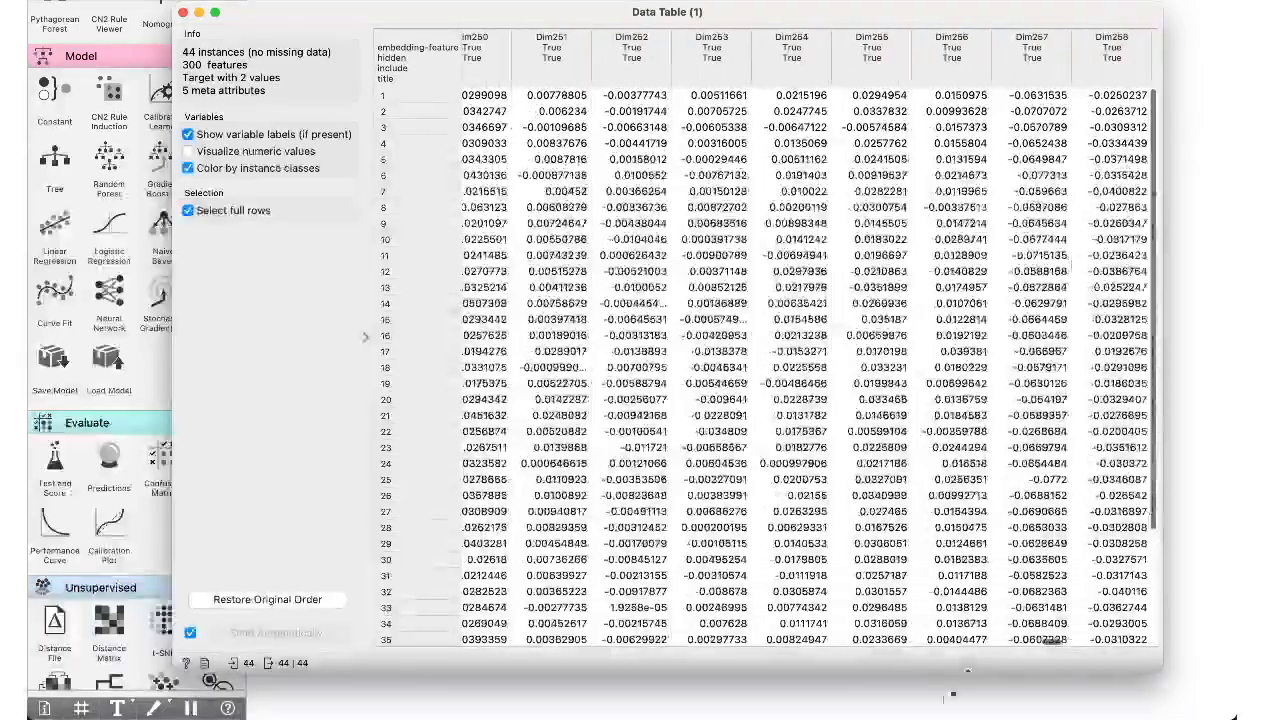
pyautogui.moveTo(1054, 642); pyautogui.dragTo(440, 641)
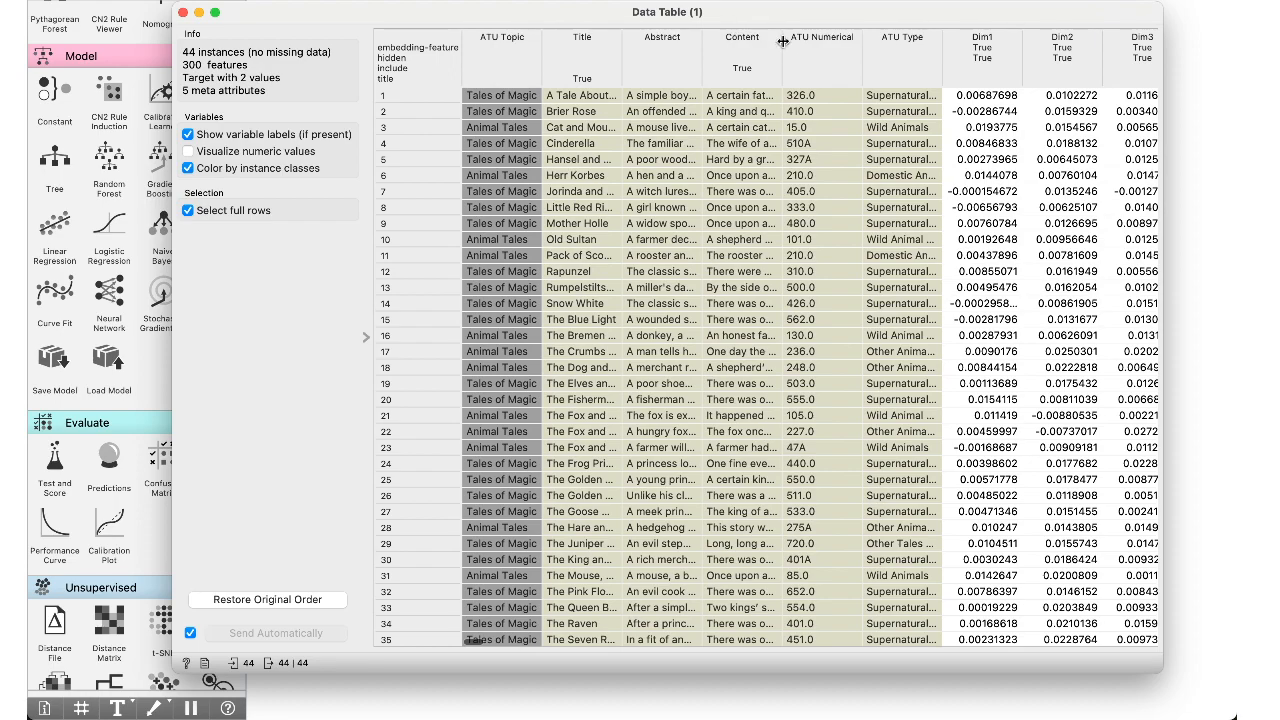
# Widen the Content column and select the first tale's row to inspect its text, closing the table when done.
pyautogui.moveTo(783, 44); pyautogui.dragTo(1039, 44)
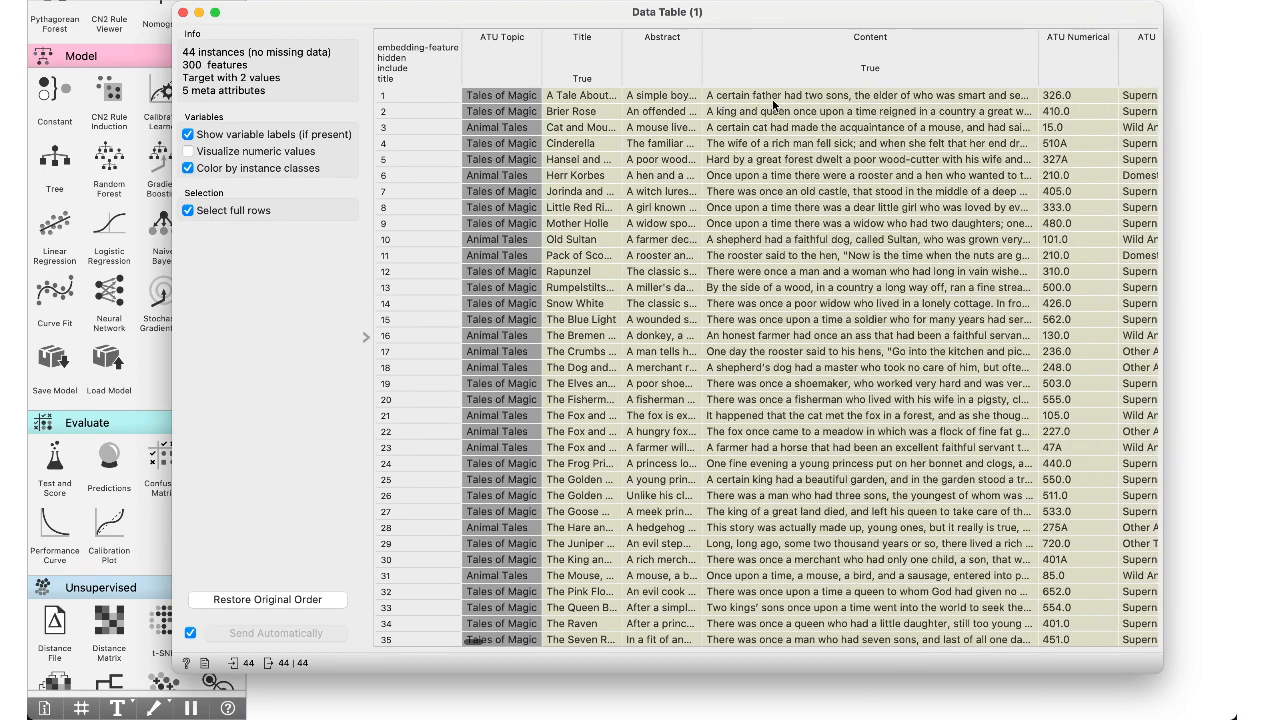
pyautogui.click(814, 97)
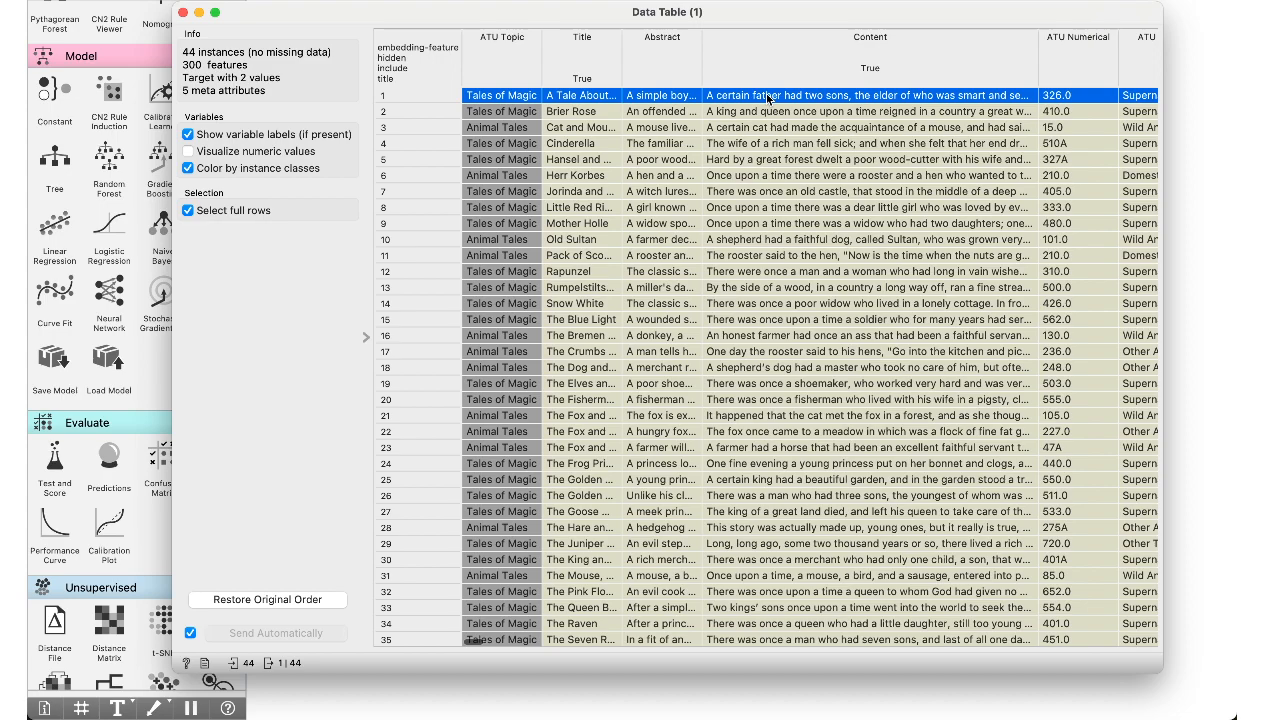
pyautogui.click(183, 12)
# Move Bag of Words up and to the right so it sits level with Preprocess Text.
pyautogui.moveTo(578, 216); pyautogui.dragTo(626, 193)
pyautogui.click(634, 254)
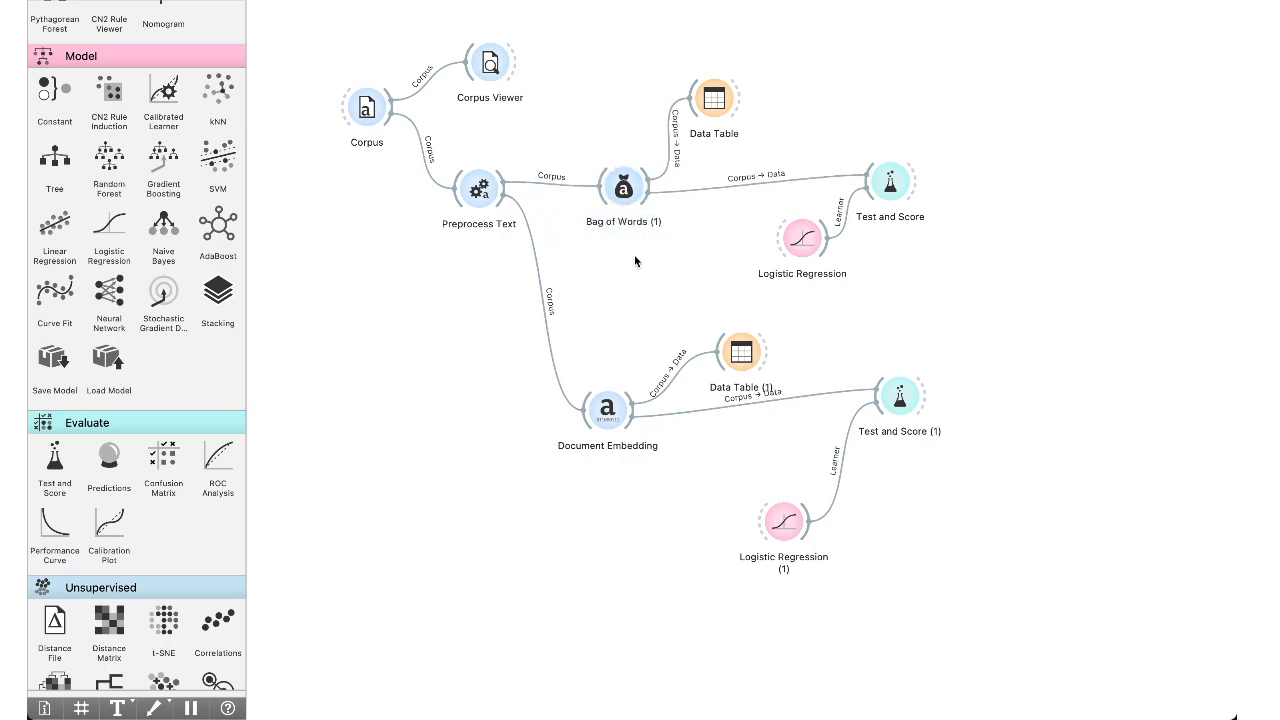
# Check the fastText model's cross-validation scores in the second Test and Score, and close the window.
pyautogui.doubleClick(900, 398)
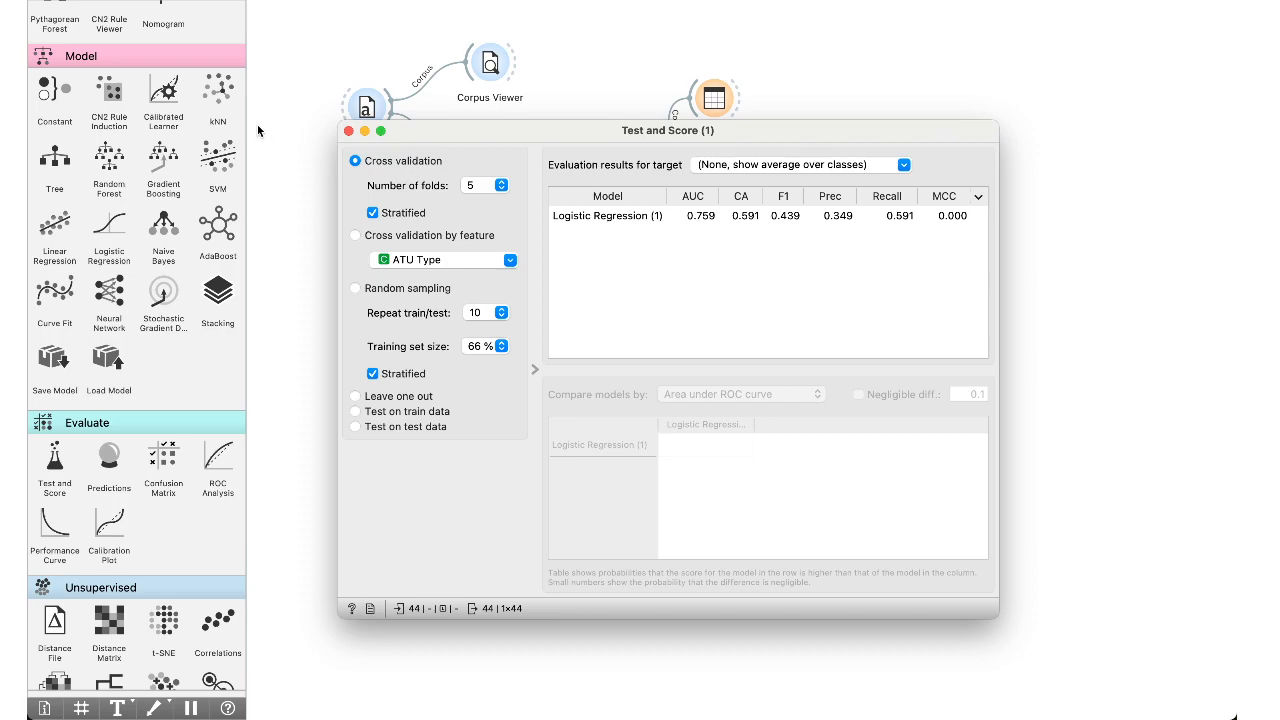
pyautogui.click(349, 131)
# Set the Document Embedding method back to Multilingual SBERT and close its options.
pyautogui.doubleClick(607, 410)
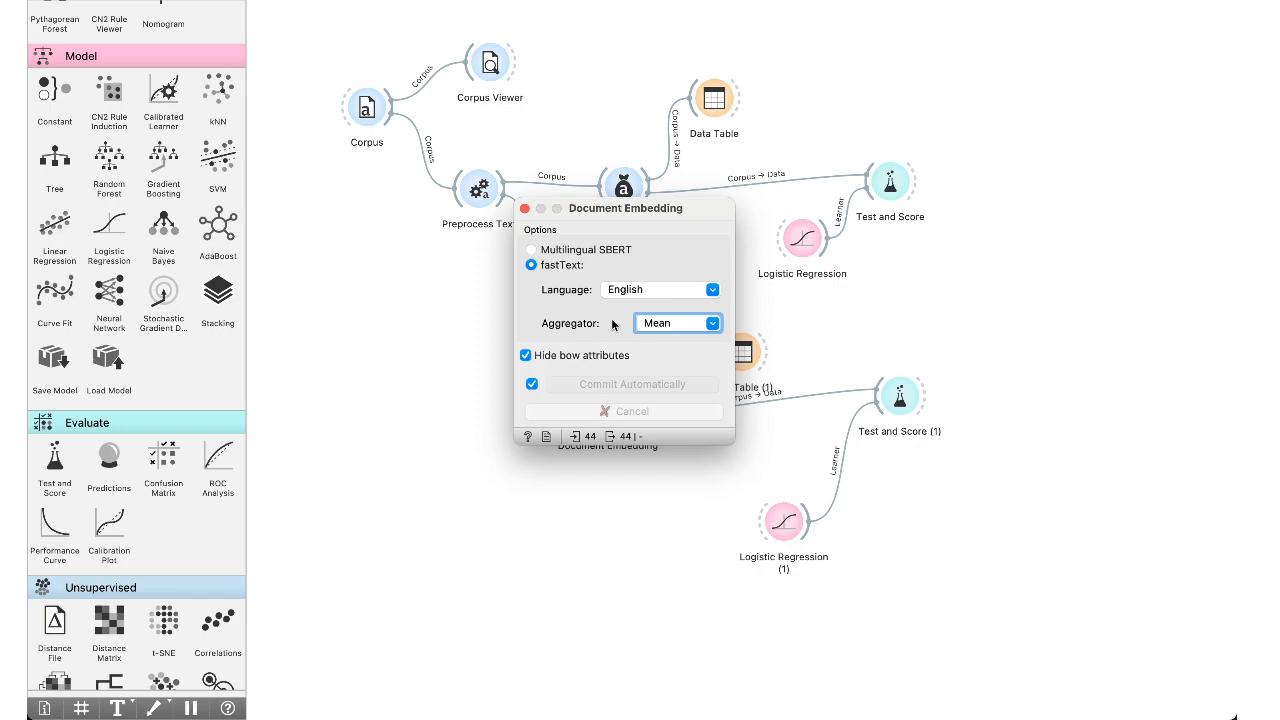
pyautogui.click(605, 249)
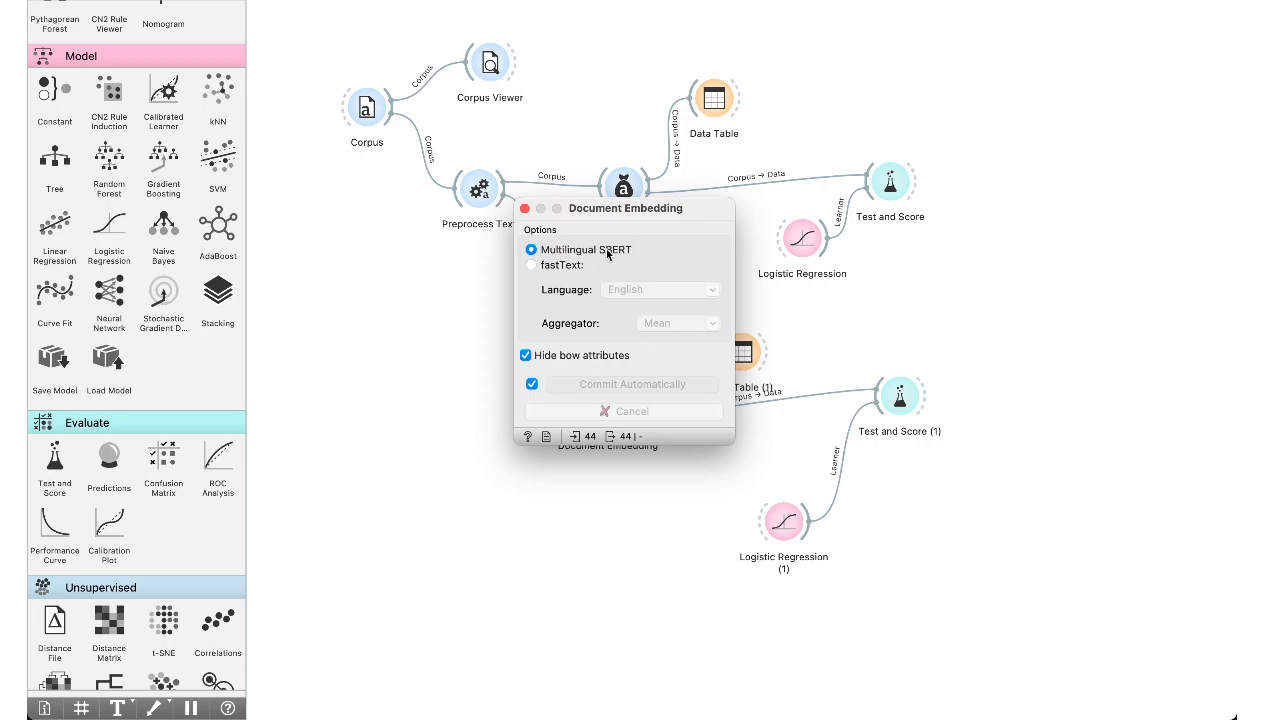
pyautogui.click(524, 208)
# Move the embedding Data Table, Logistic Regression and Test and Score up and right, and place Document Embedding below Preprocess Text.
pyautogui.moveTo(1030, 618); pyautogui.dragTo(928, 280)
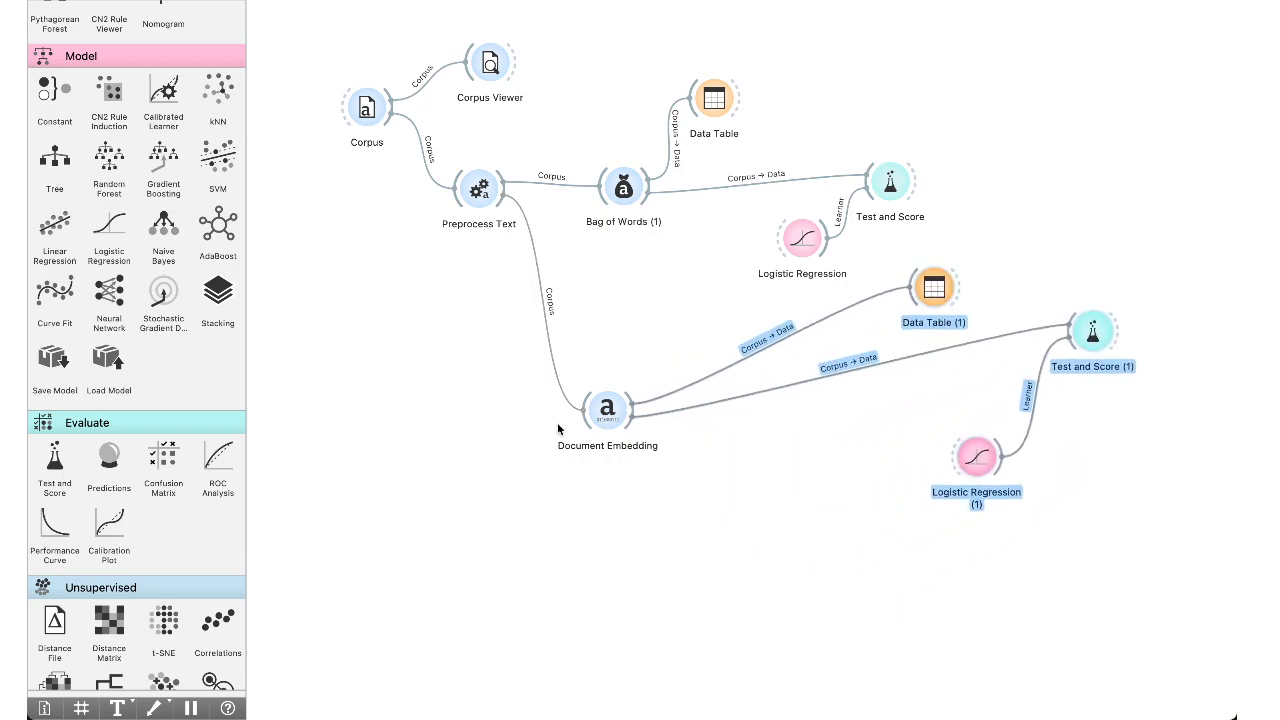
pyautogui.click(592, 408)
pyautogui.moveTo(591, 408); pyautogui.dragTo(467, 335)
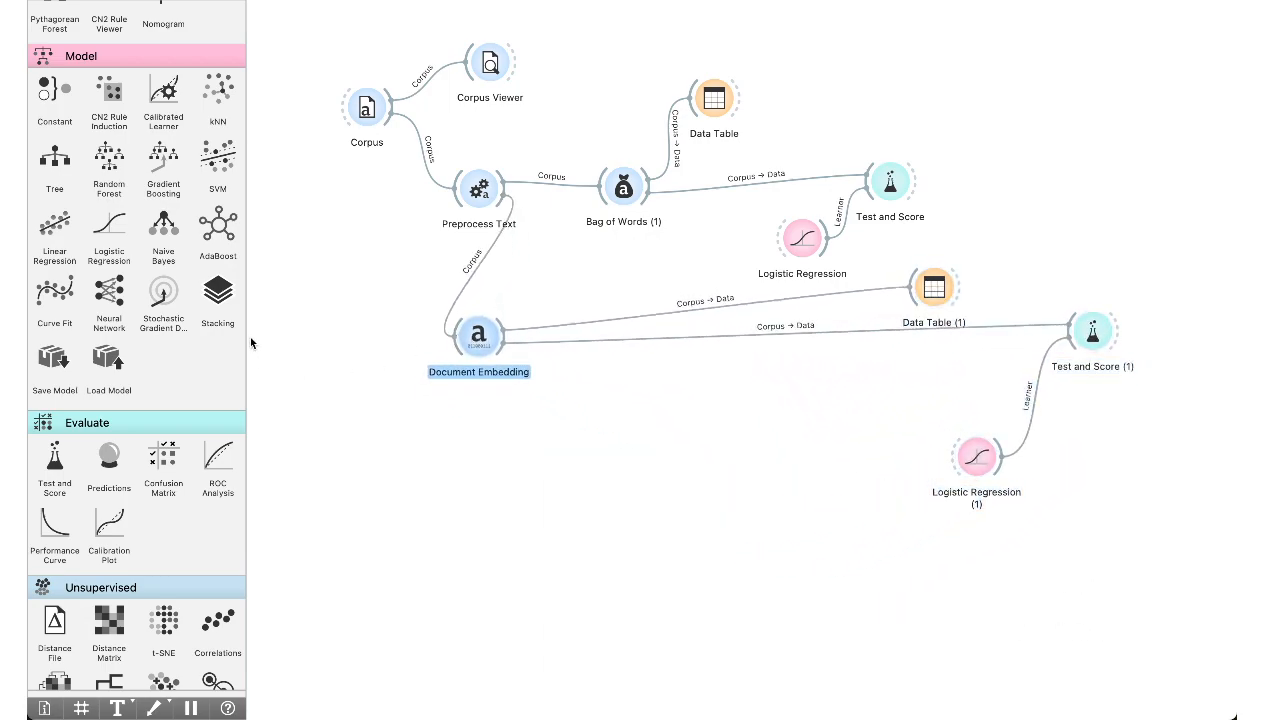
# Add a Distances widget to the lower right of Document Embedding and connect Document Embedding to it.
pyautogui.scroll(-10, 160, 330)
pyautogui.scroll(2, 156, 330)
pyautogui.scroll(10, 157, 328)
pyautogui.scroll(-5, 157, 328)
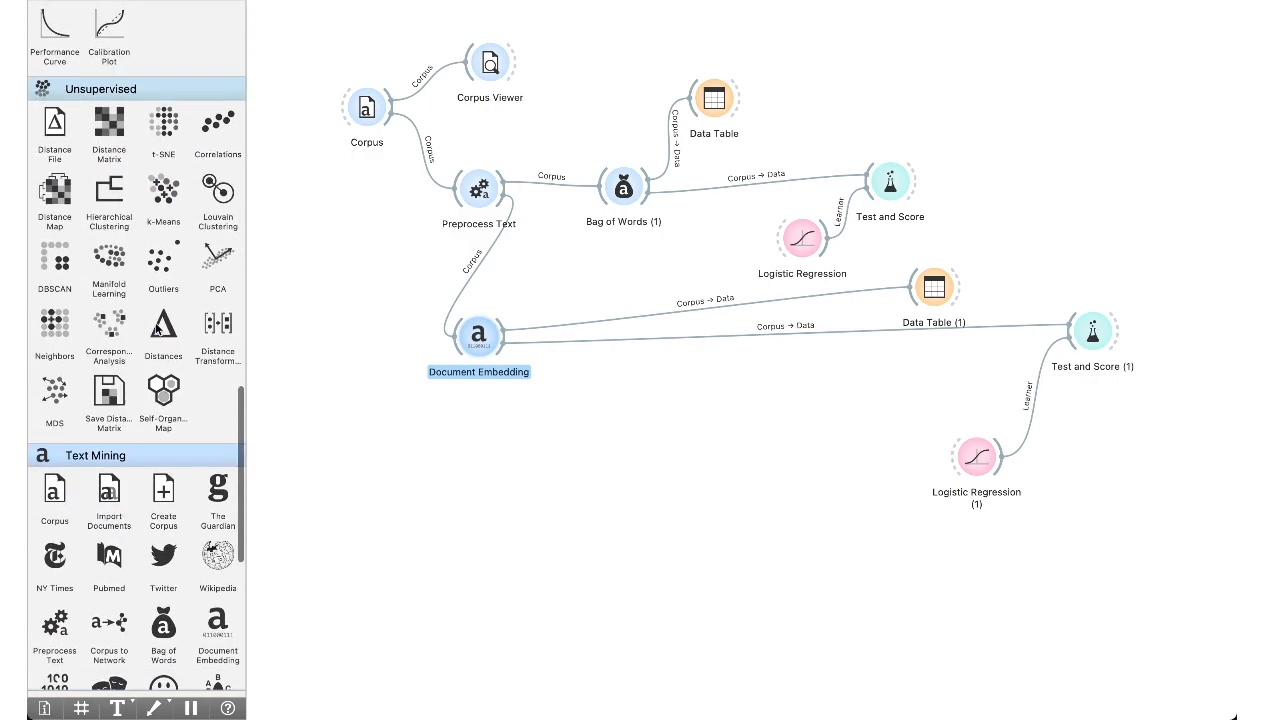
pyautogui.scroll(3, 157, 324)
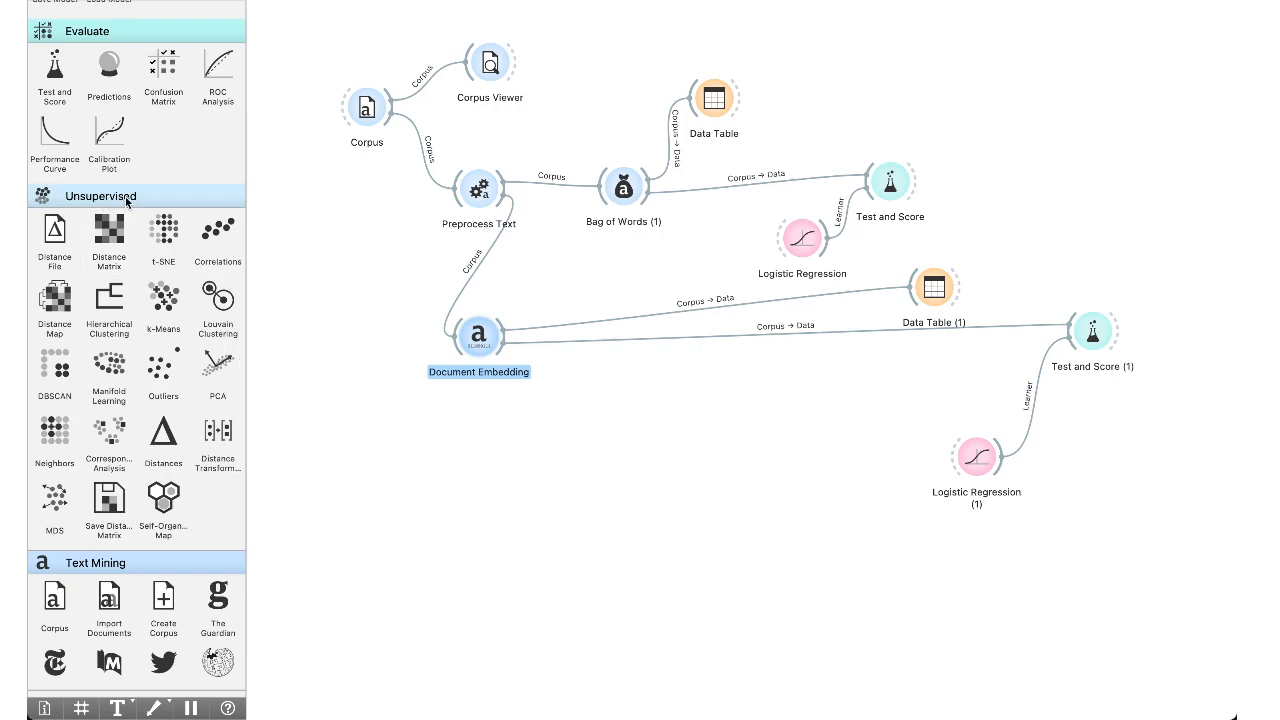
pyautogui.moveTo(160, 435); pyautogui.dragTo(624, 414)
pyautogui.moveTo(500, 355); pyautogui.dragTo(612, 412)
# Add Hierarchical Clustering to the right of Distances, link the two, and inspect the tales' dendrogram before closing it.
pyautogui.moveTo(109, 305); pyautogui.dragTo(752, 425)
pyautogui.moveTo(632, 412); pyautogui.dragTo(748, 428)
pyautogui.doubleClick(750, 428)
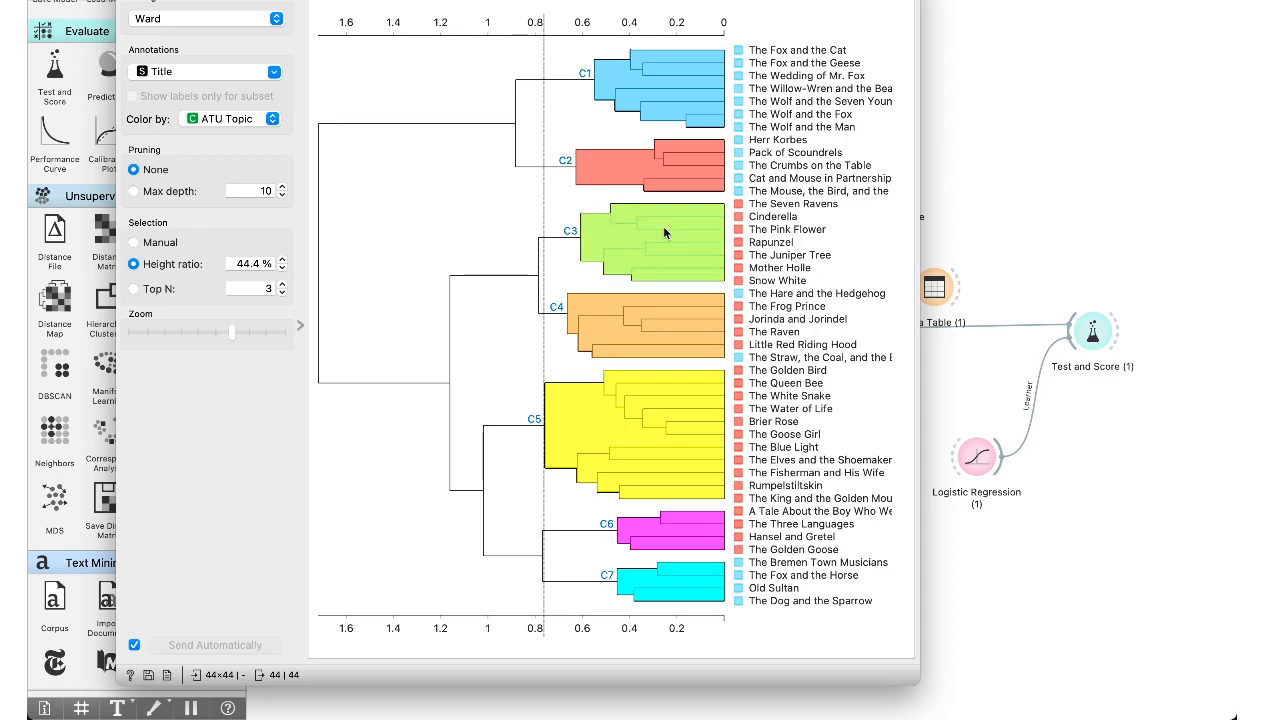
pyautogui.press('super+w')
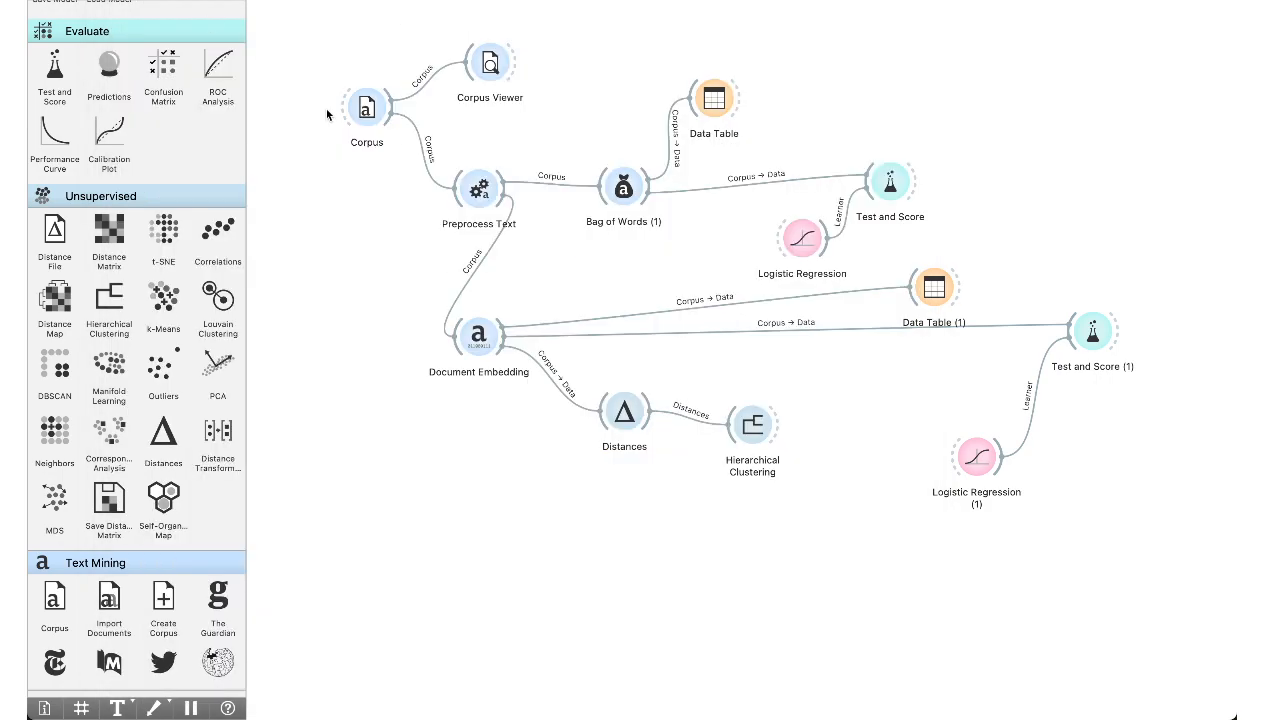
# Shift Hierarchical Clustering and Distances slightly upward so they line up in a row.
pyautogui.moveTo(752, 425); pyautogui.dragTo(765, 397)
pyautogui.moveTo(626, 411); pyautogui.dragTo(627, 402)
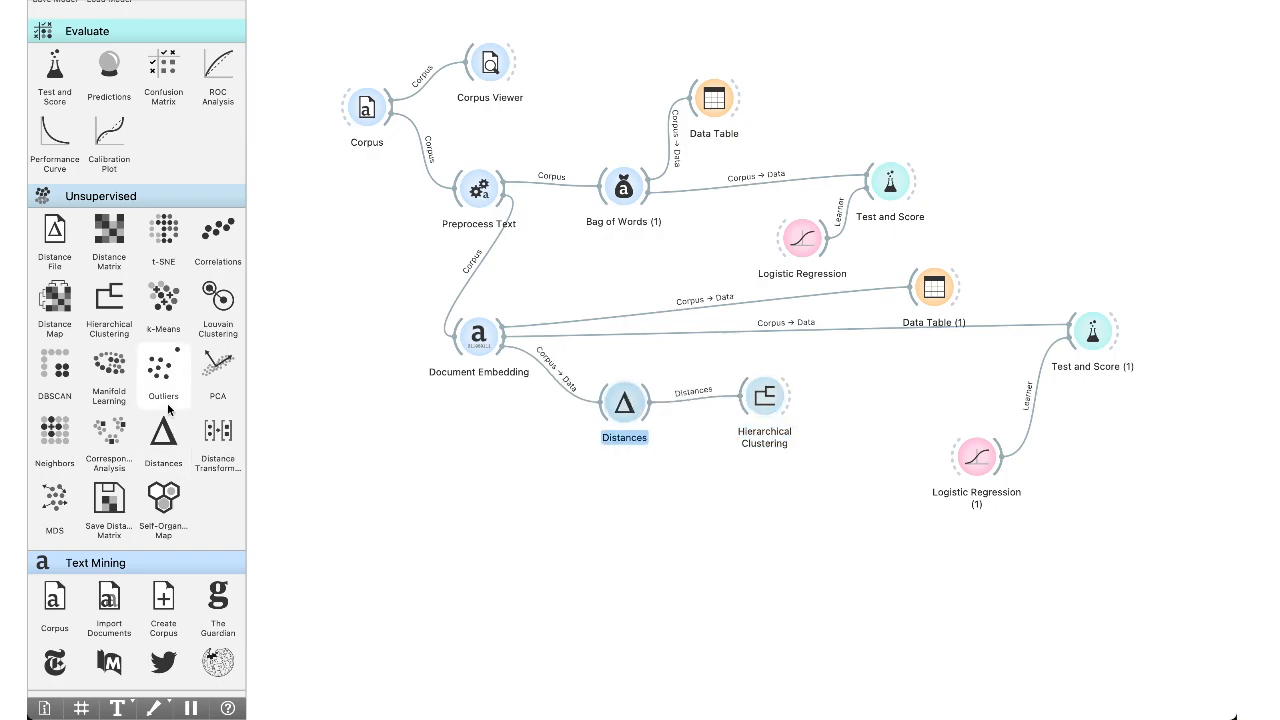
# Add a PCA widget below Distances and connect Document Embedding to it.
pyautogui.moveTo(205, 368); pyautogui.dragTo(631, 503)
pyautogui.moveTo(500, 357)
pyautogui.mouseDown()
pyautogui.moveTo(590, 480)
pyautogui.moveTo(630, 505)
pyautogui.mouseUp()
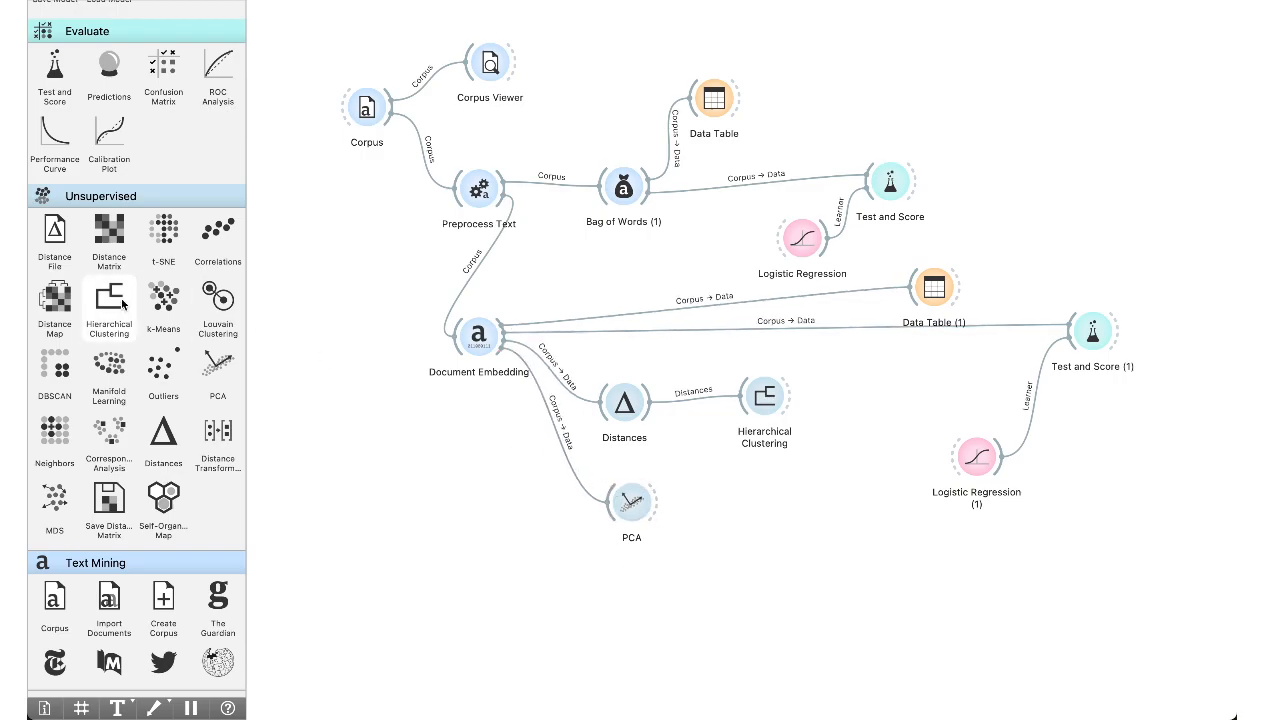
# Add a Scatter Plot widget beside PCA and link PCA's Transformed Data output to its Data input.
pyautogui.scroll(10, 188, 173)
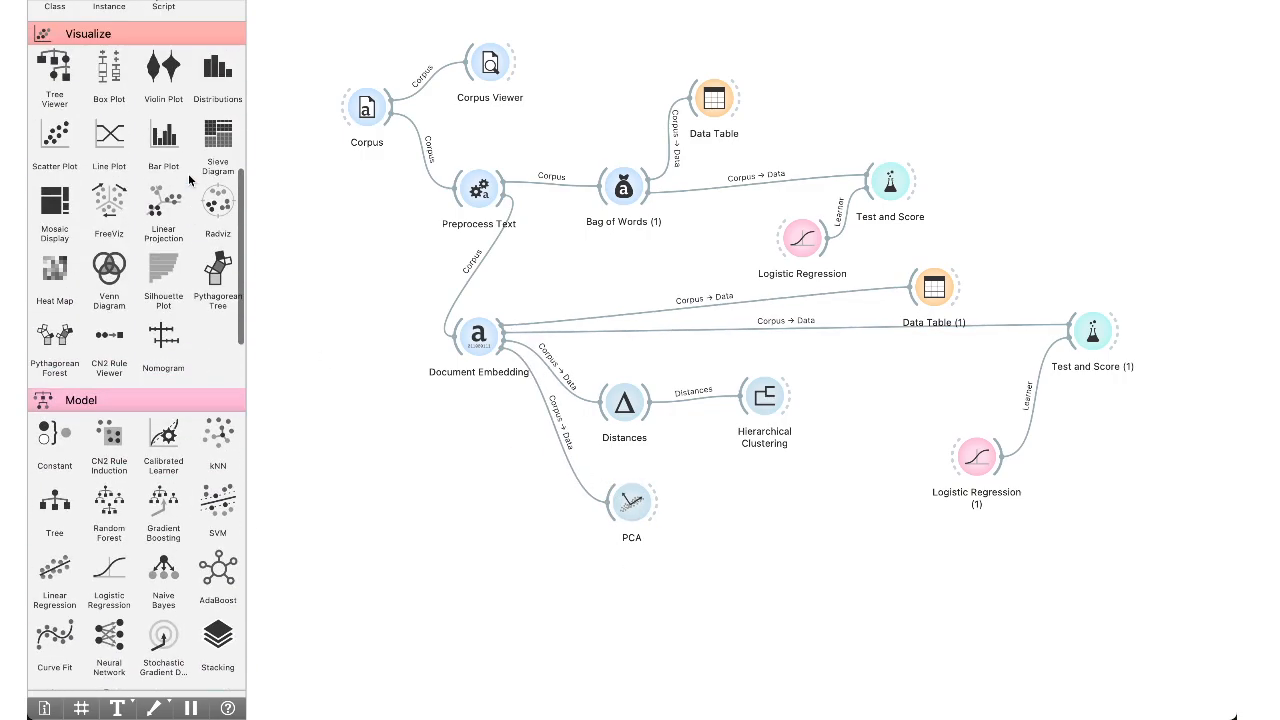
pyautogui.scroll(10, 188, 173)
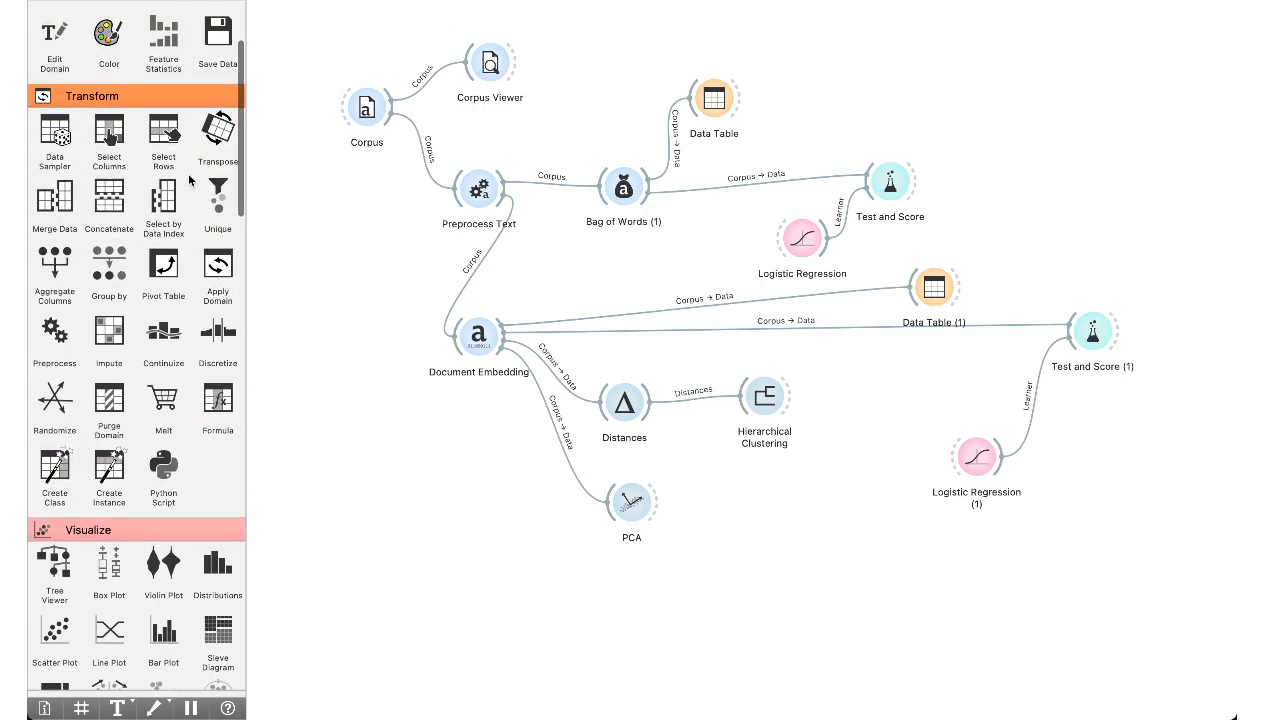
pyautogui.scroll(-5, 189, 178)
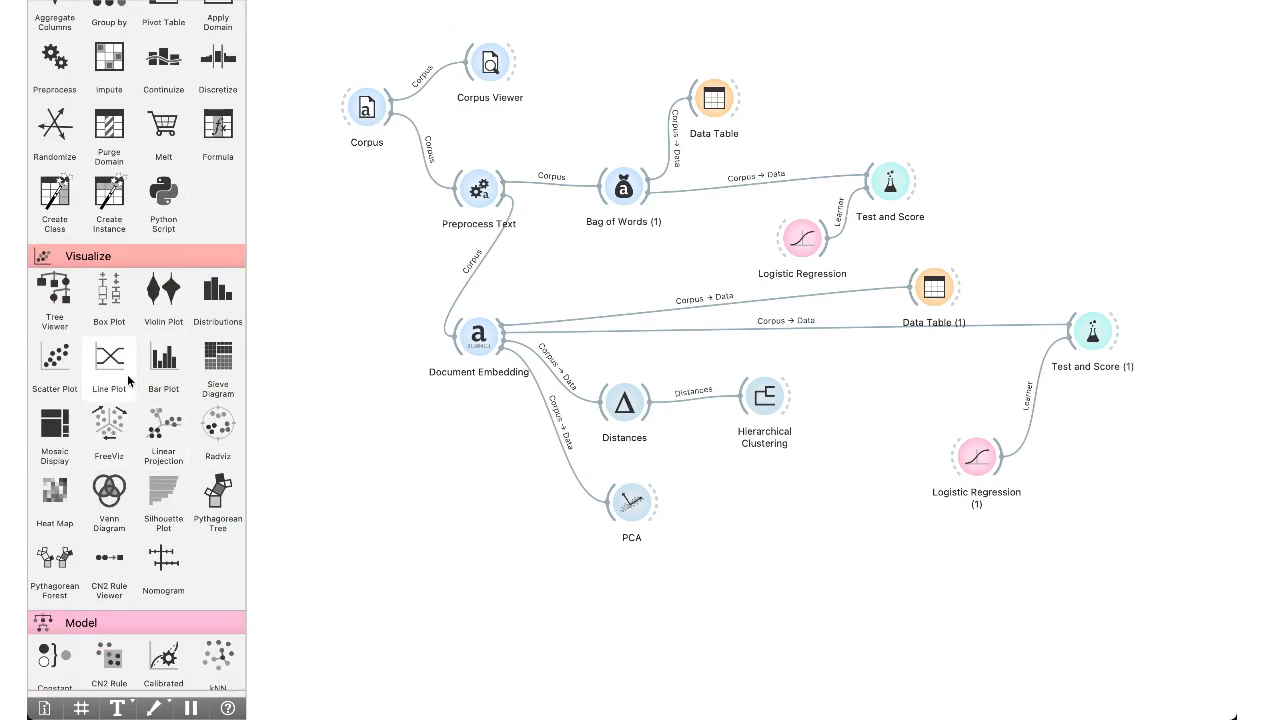
pyautogui.moveTo(55, 357); pyautogui.dragTo(736, 490)
pyautogui.moveTo(657, 503); pyautogui.dragTo(779, 502)
pyautogui.doubleClick(706, 491)
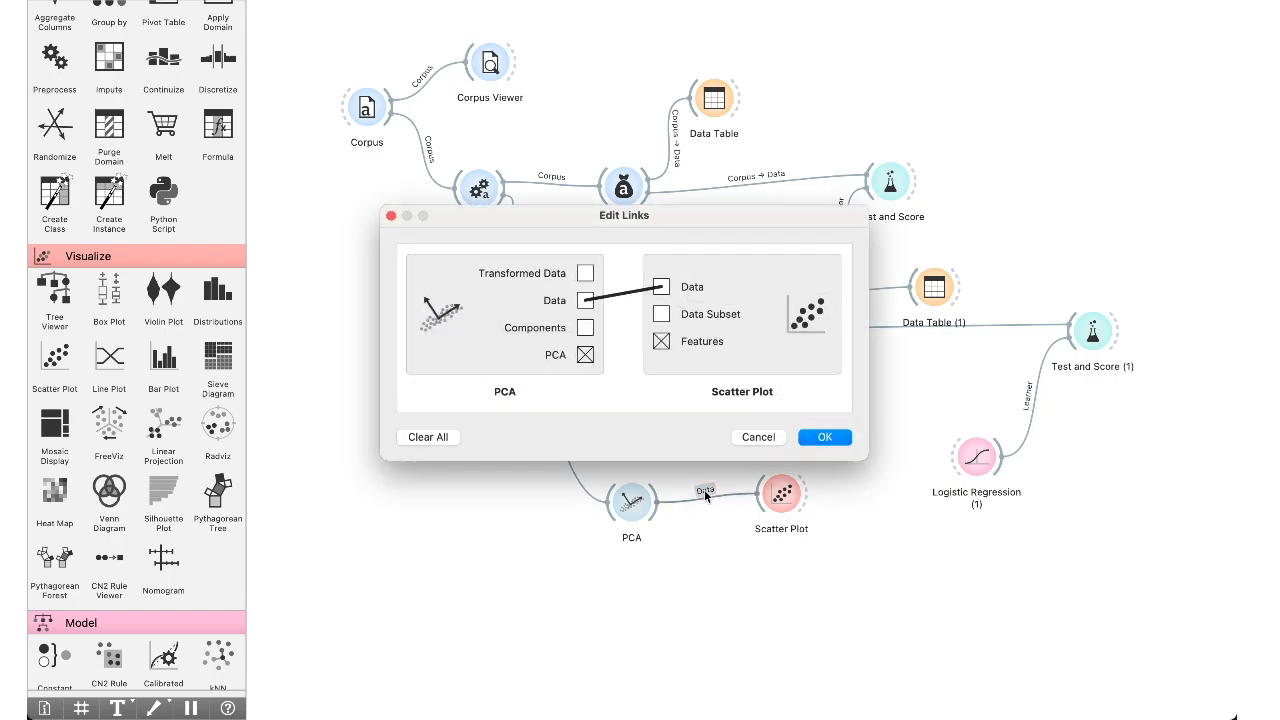
pyautogui.moveTo(585, 274); pyautogui.dragTo(663, 290)
pyautogui.click(816, 445)
# Inspect the PC1 versus PC2 scatter plot and PCA's explained variance chart, closing each window.
pyautogui.doubleClick(781, 495)
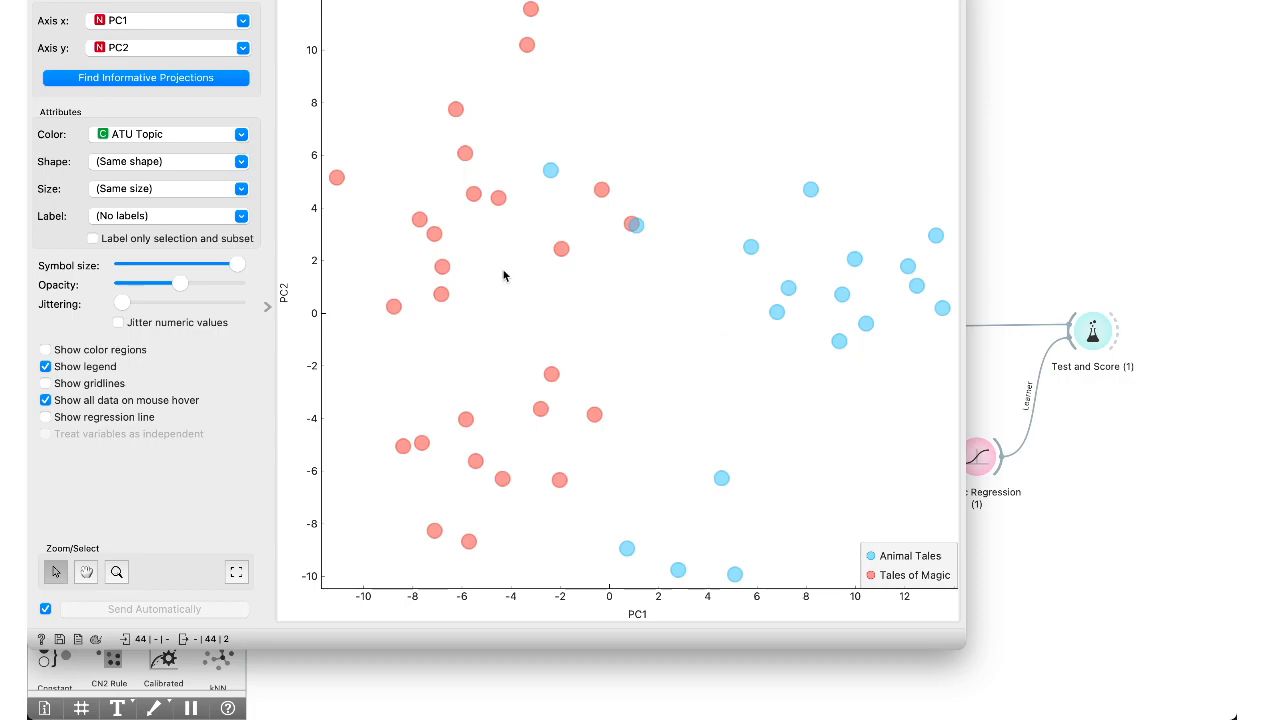
pyautogui.press('super+w')
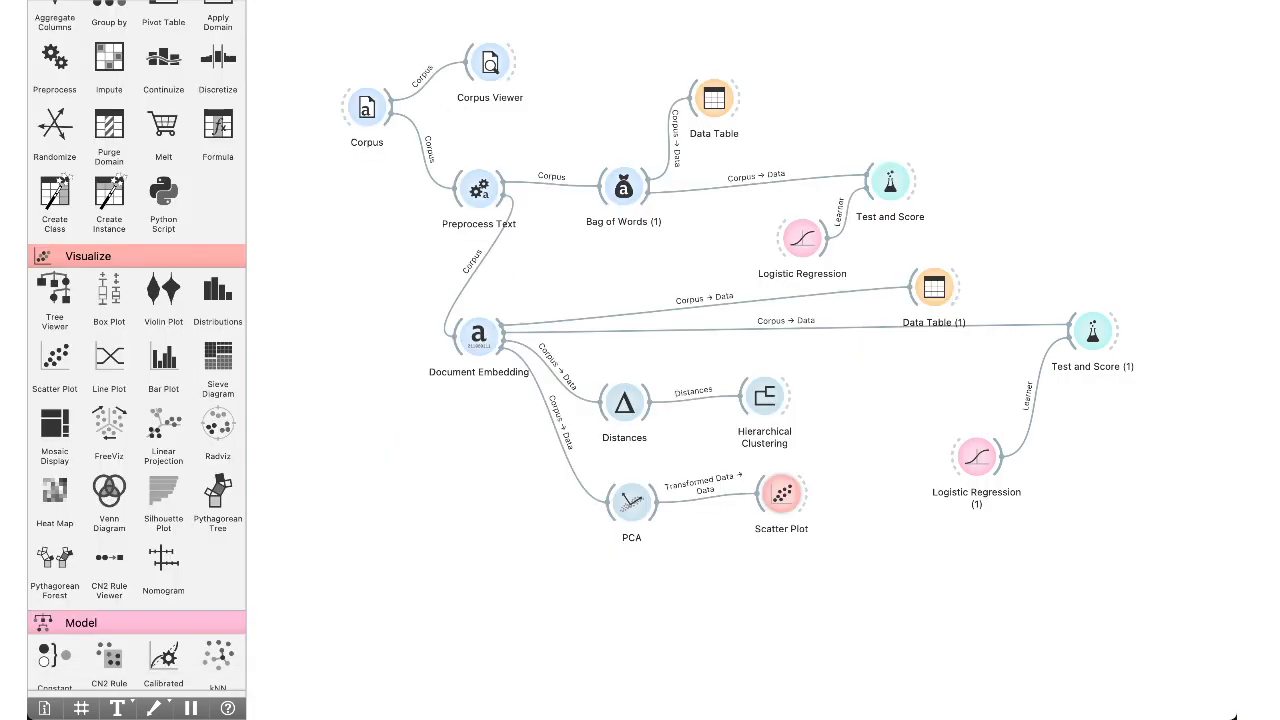
pyautogui.doubleClick(617, 513)
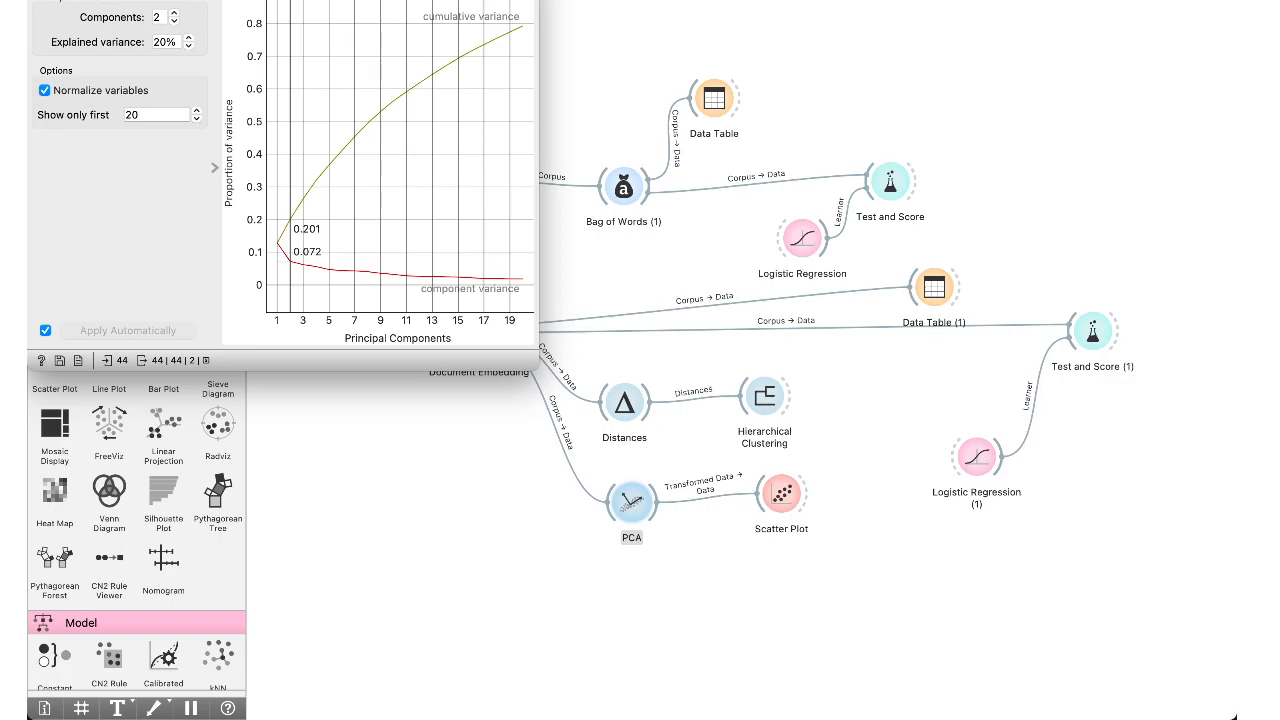
pyautogui.click(40, 0)
# Move PCA and its Scatter Plot up to line up in a row beneath Distances.
pyautogui.moveTo(633, 501); pyautogui.dragTo(629, 472)
pyautogui.moveTo(763, 498); pyautogui.dragTo(789, 469)
pyautogui.click(954, 417)
# Add an MDS widget below PCA and connect Document Embedding to it.
pyautogui.click(479, 352)
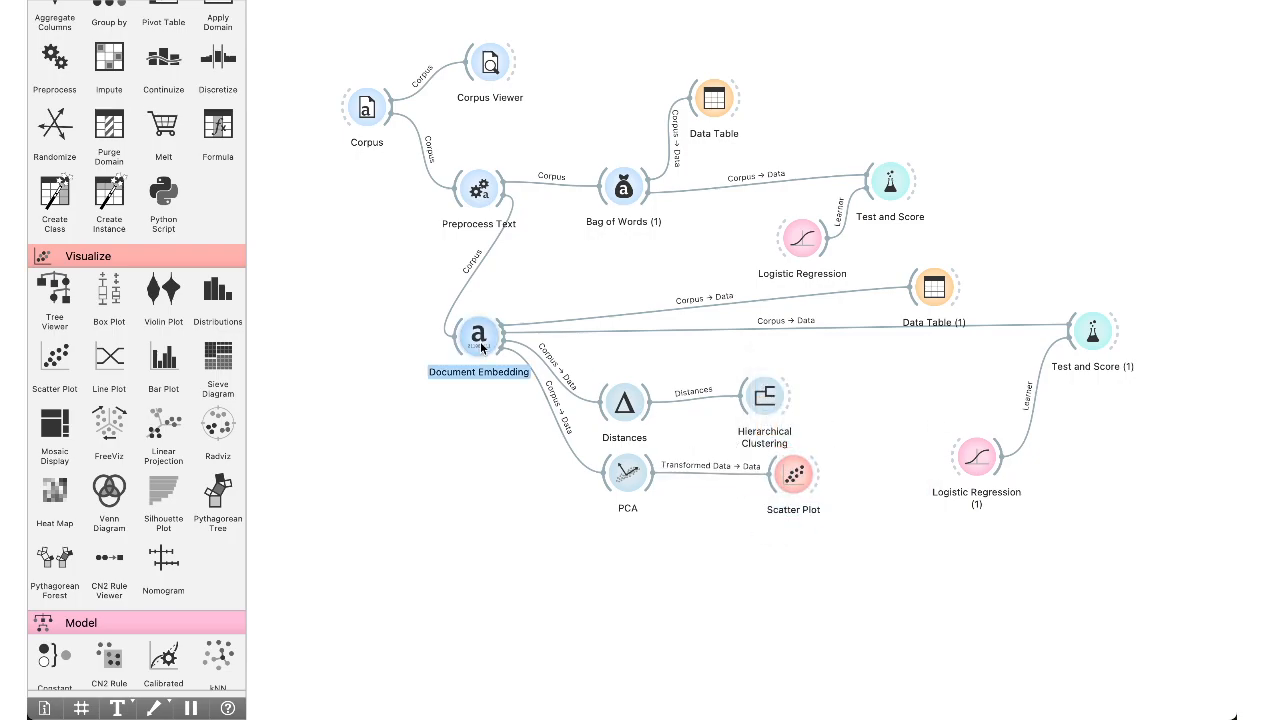
pyautogui.scroll(-10, 140, 480)
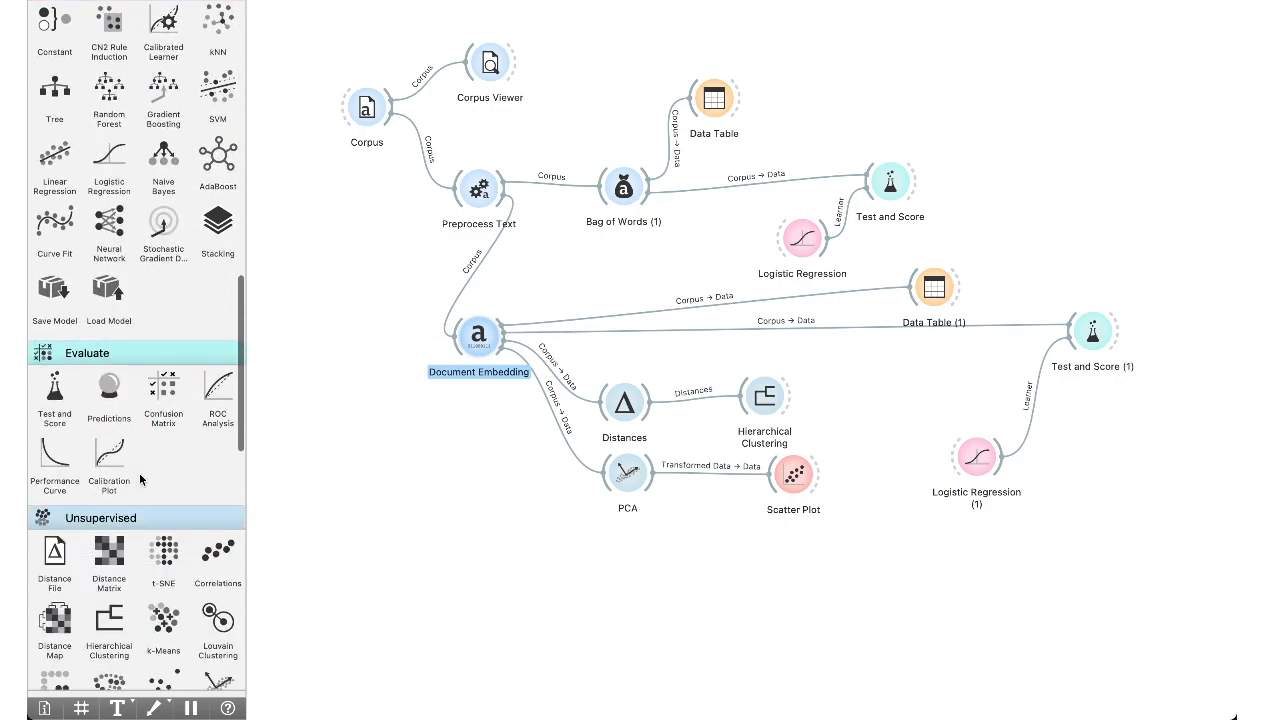
pyautogui.scroll(-8, 140, 480)
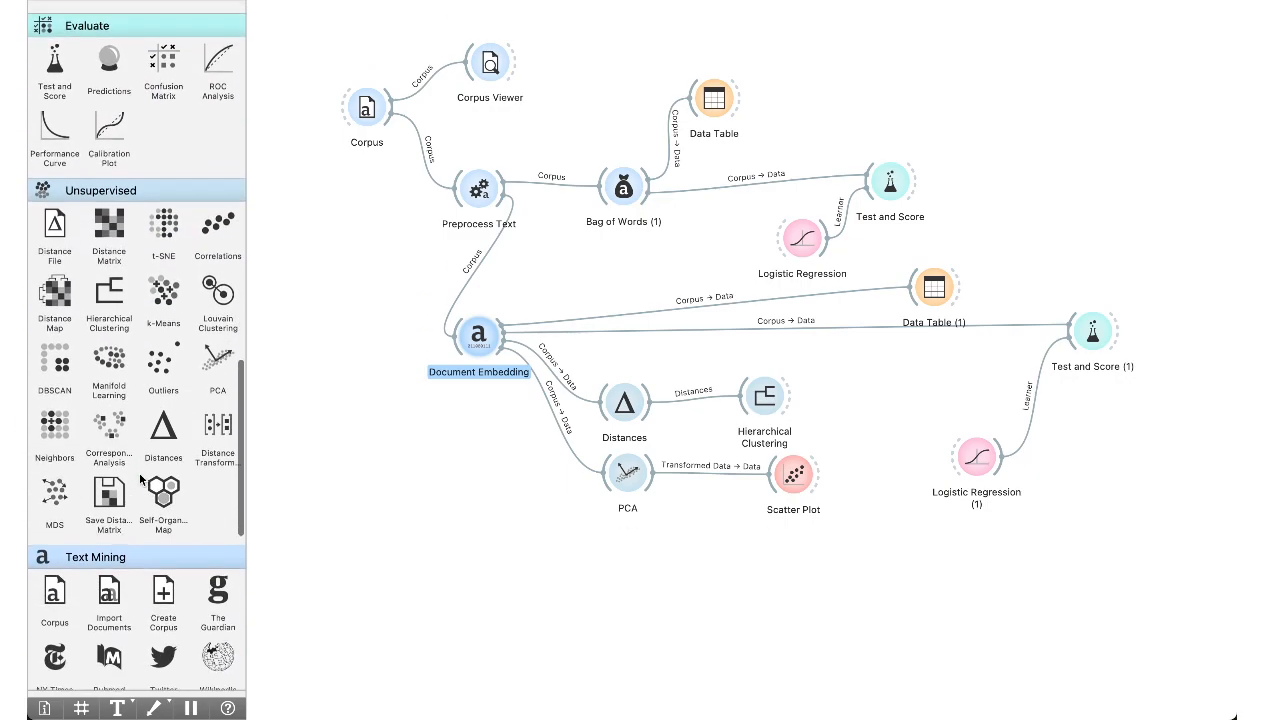
pyautogui.moveTo(52, 467); pyautogui.dragTo(618, 556)
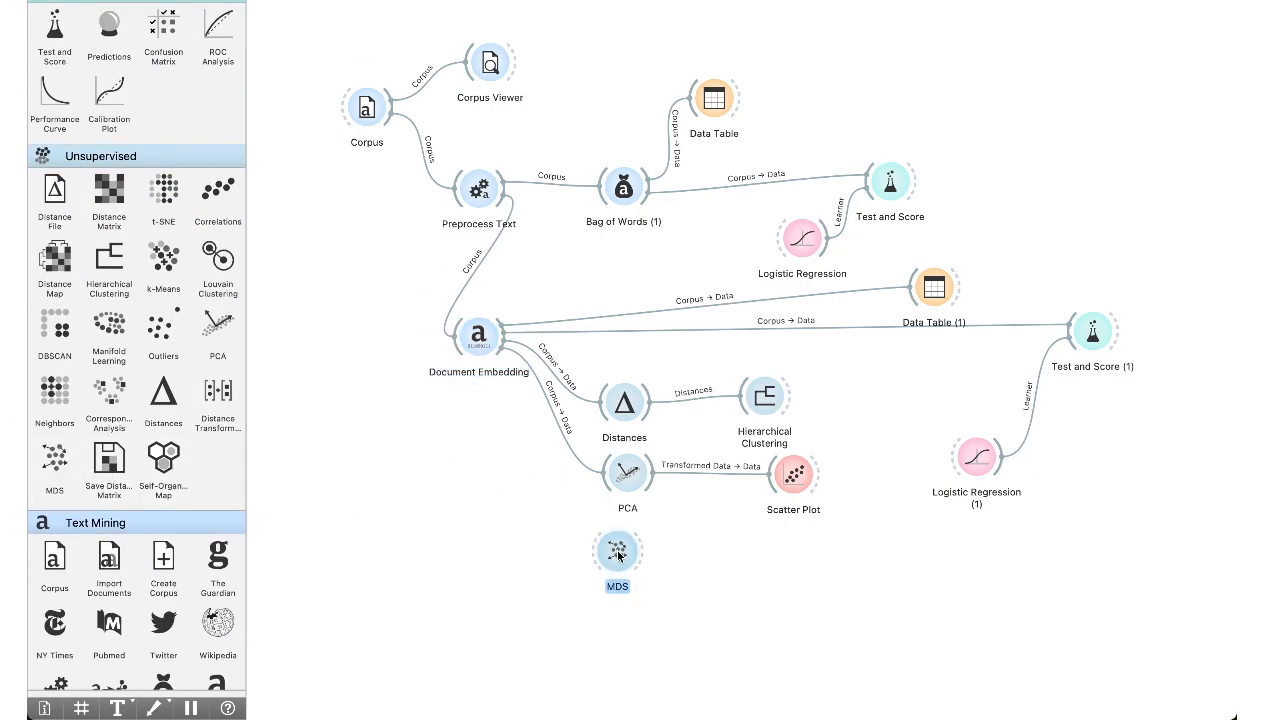
pyautogui.moveTo(502, 330)
pyautogui.mouseDown()
pyautogui.moveTo(612, 584)
pyautogui.moveTo(620, 558)
pyautogui.mouseUp()
# Run the MDS optimization and examine how the tales group by ATU Topic before closing the plot.
pyautogui.doubleClick(620, 556)
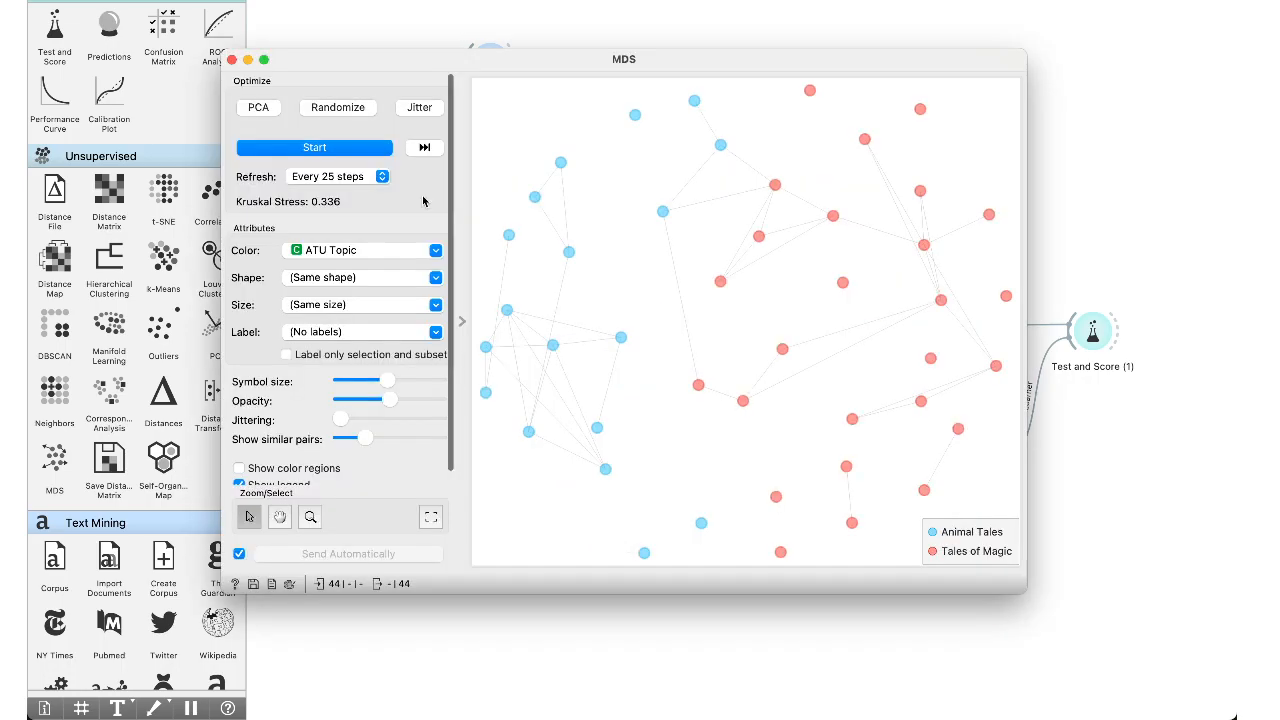
pyautogui.click(340, 147)
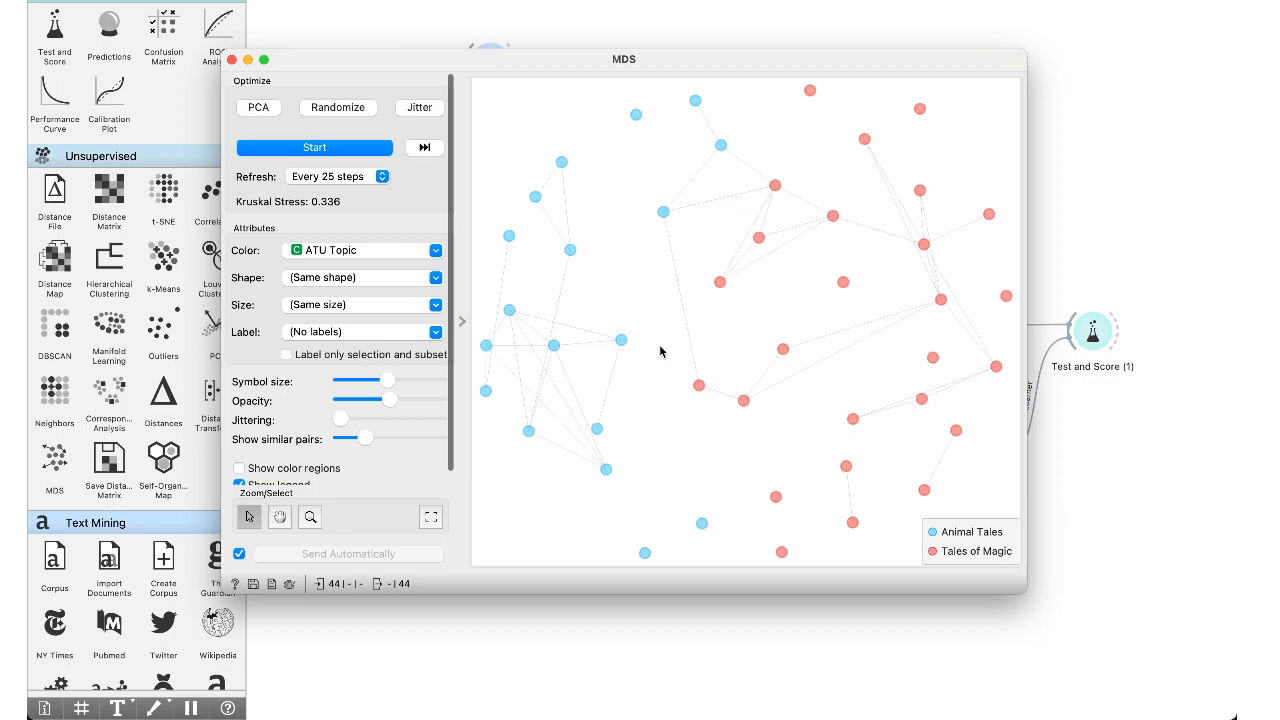
pyautogui.click(561, 162)
pyautogui.click(569, 249)
pyautogui.click(620, 207)
pyautogui.click(233, 60)
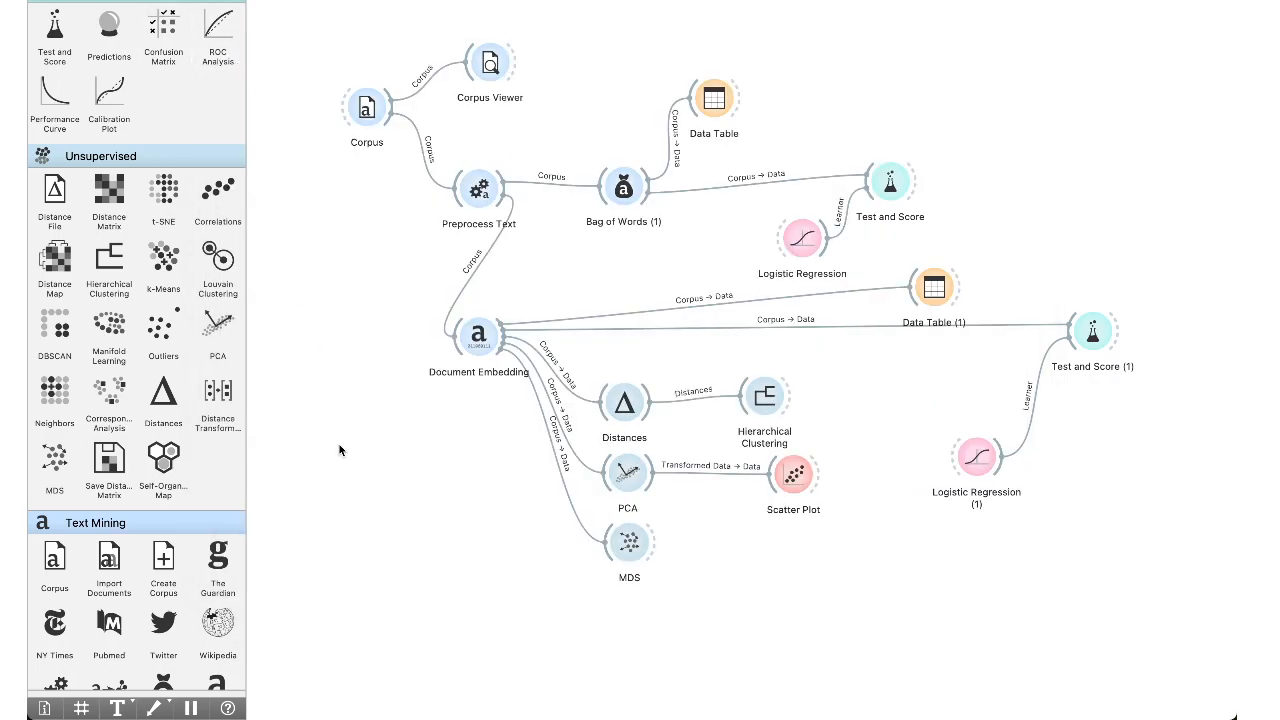
# Add a DBSCAN widget below MDS, connect Document Embedding to it, and review its core point neighbors and neighborhood distance parameters.
pyautogui.moveTo(55, 330); pyautogui.dragTo(641, 612)
pyautogui.moveTo(502, 340); pyautogui.dragTo(624, 618)
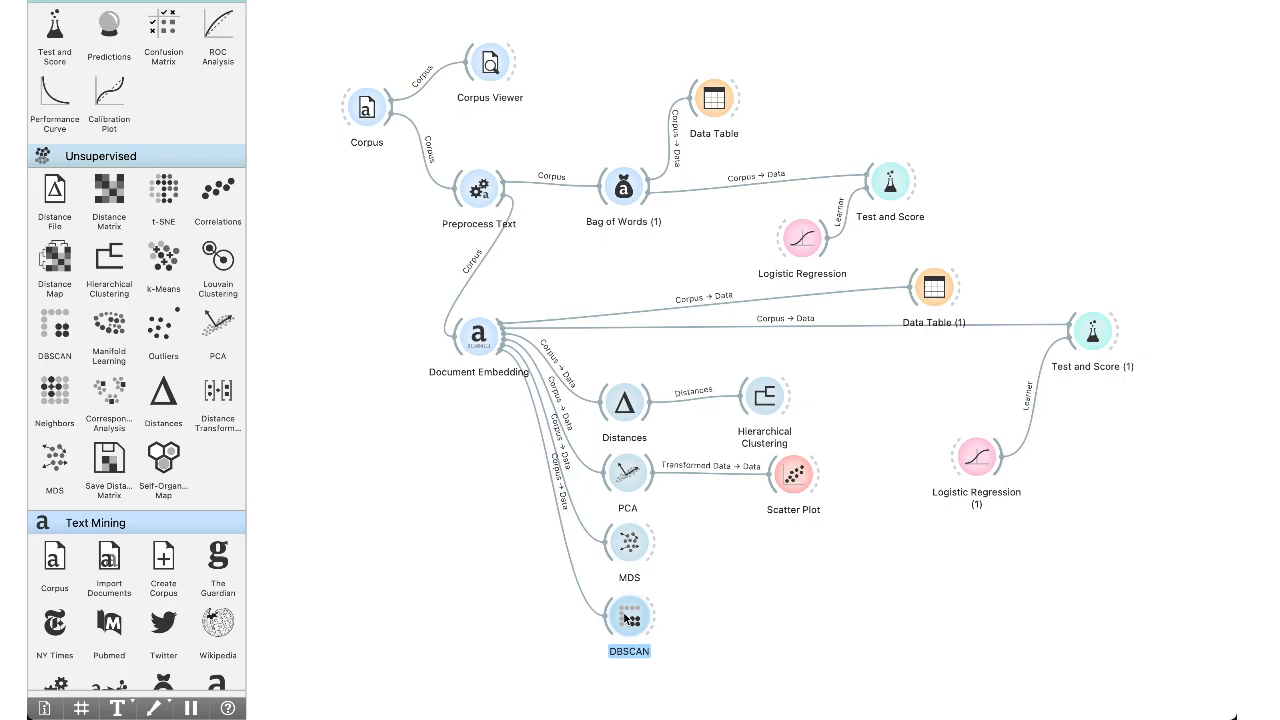
pyautogui.doubleClick(640, 622)
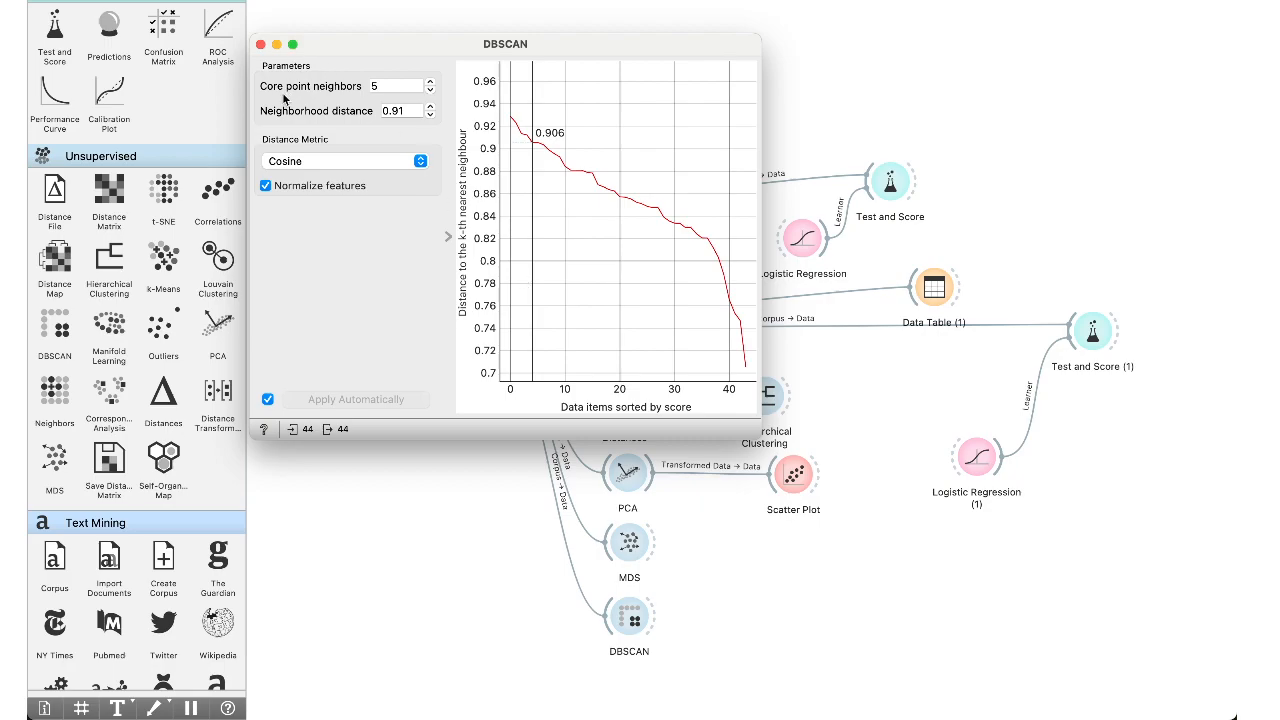
pyautogui.click(383, 91)
pyautogui.click(405, 111)
pyautogui.click(403, 84)
pyautogui.click(415, 82)
pyautogui.click(409, 110)
pyautogui.click(538, 206)
pyautogui.click(260, 45)
# Attach a Data Table to DBSCAN's output and review the Cluster and DBSCAN Core columns.
pyautogui.moveTo(652, 617); pyautogui.dragTo(705, 617)
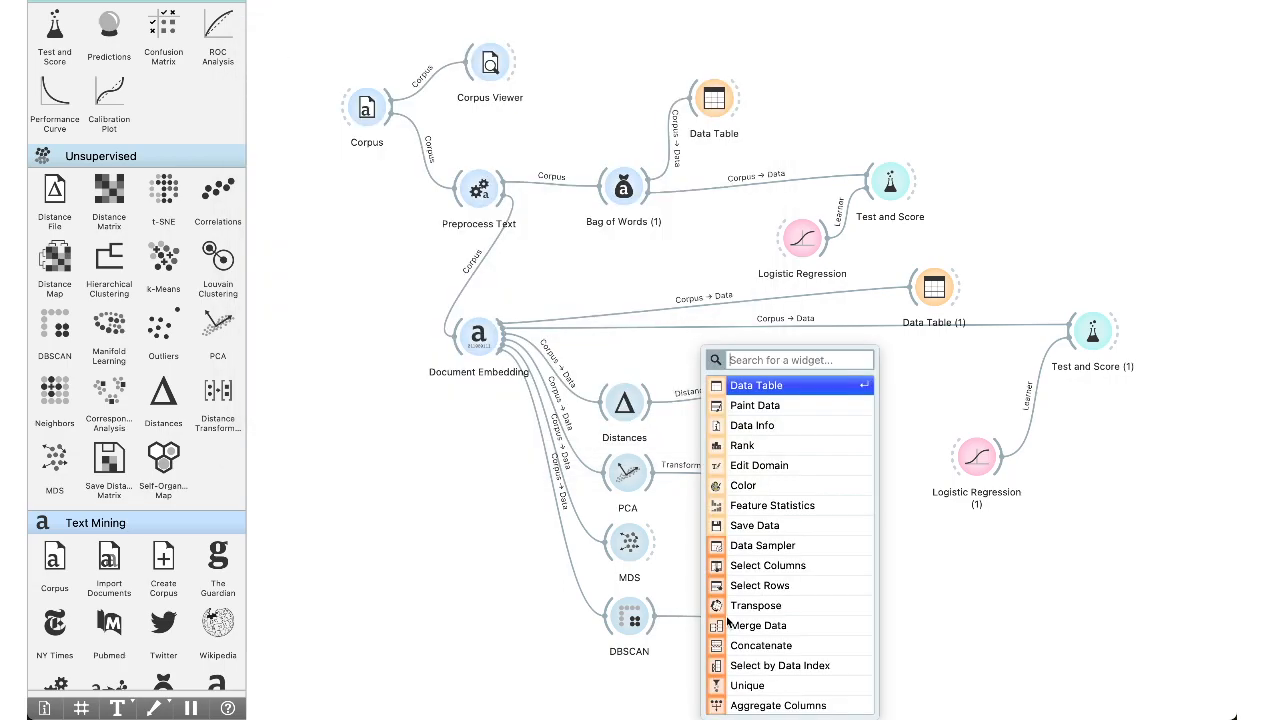
pyautogui.click(816, 386)
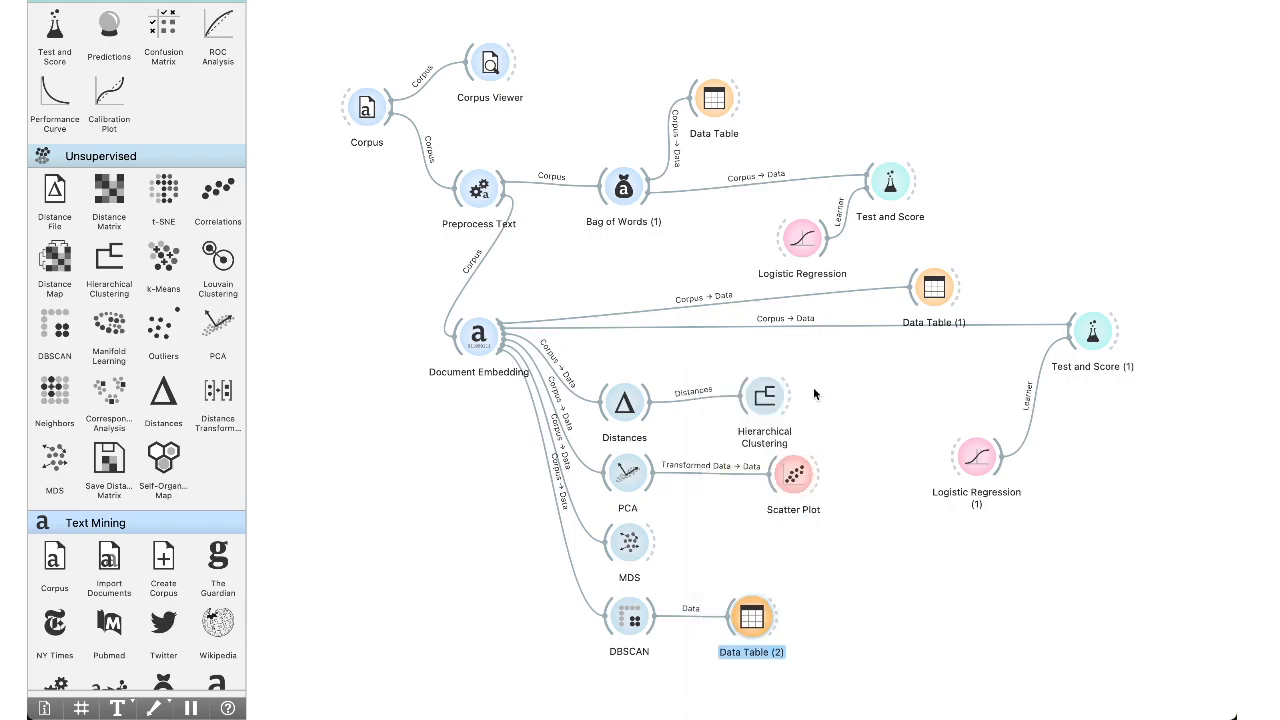
pyautogui.doubleClick(757, 619)
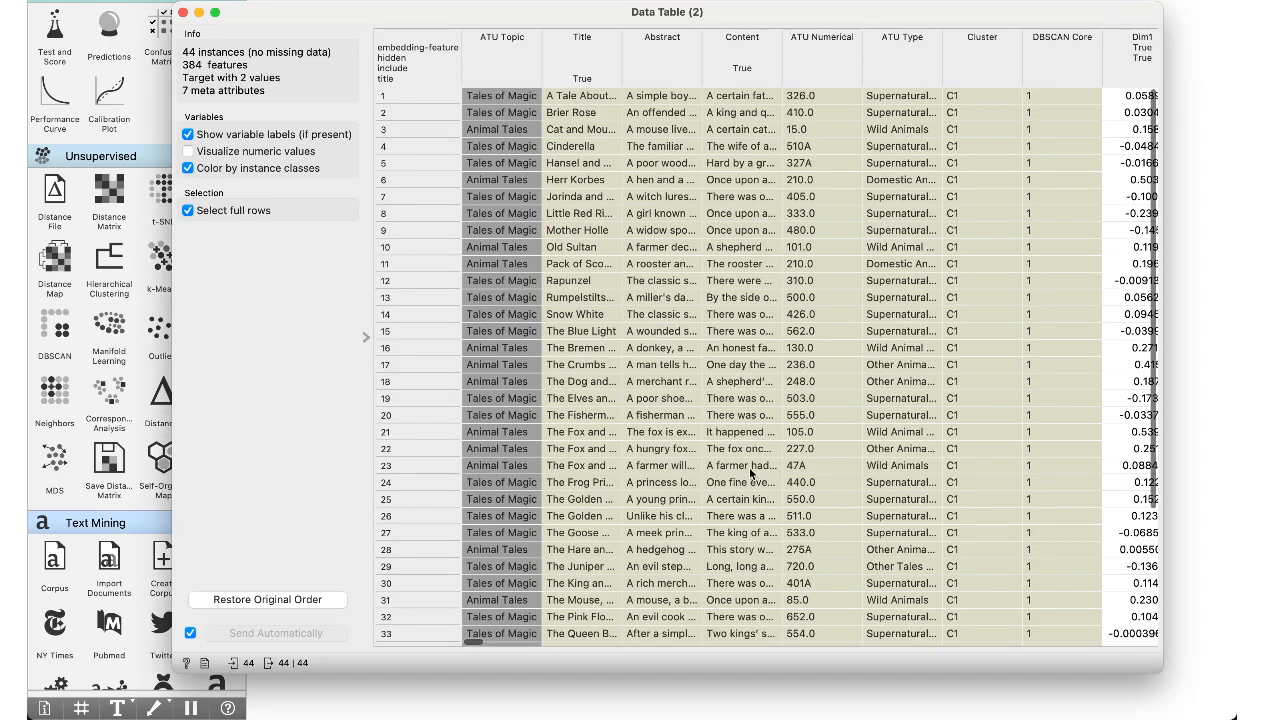
pyautogui.hscroll(2, 771, 441)
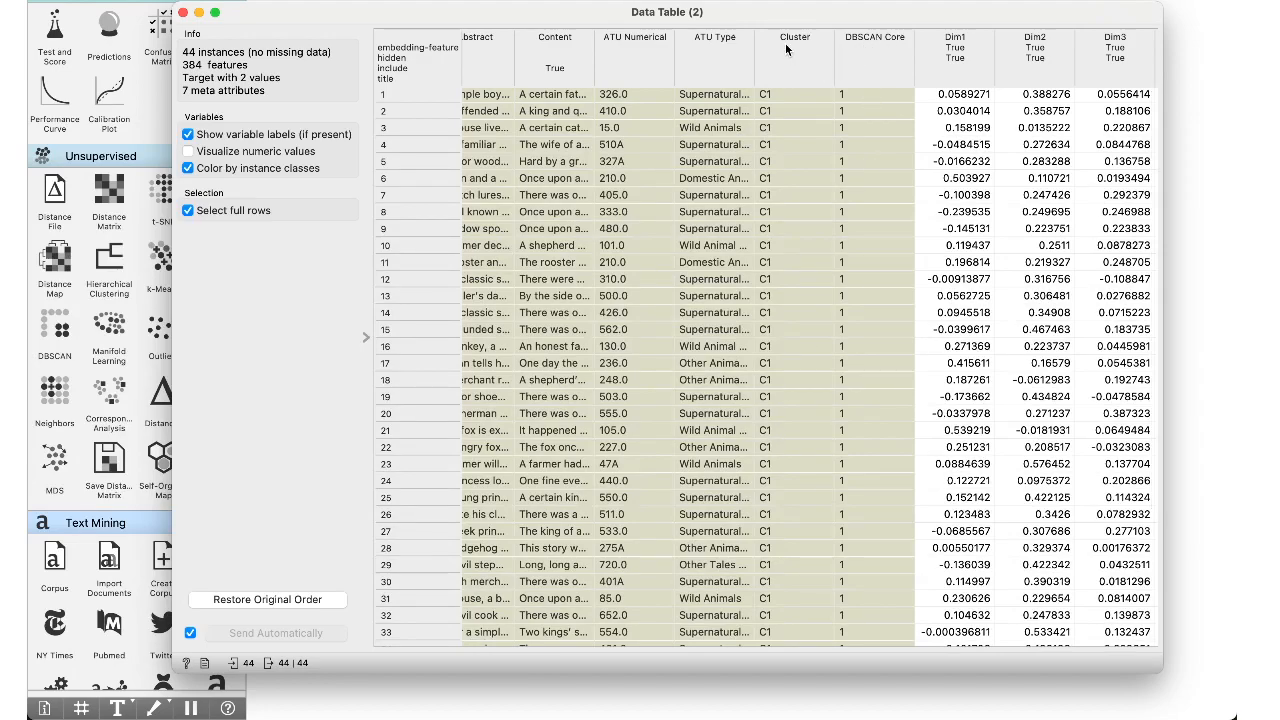
pyautogui.scroll(-5, 803, 300)
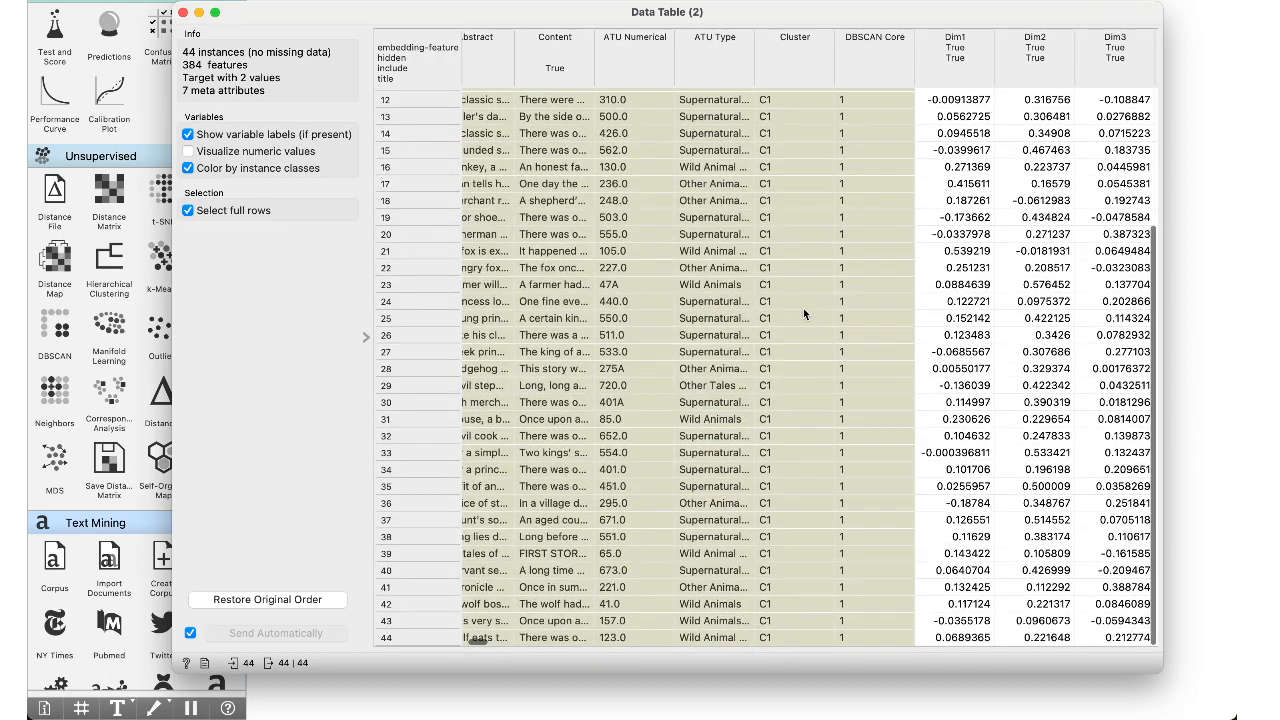
pyautogui.scroll(5, 803, 308)
pyautogui.scroll(-5, 856, 285)
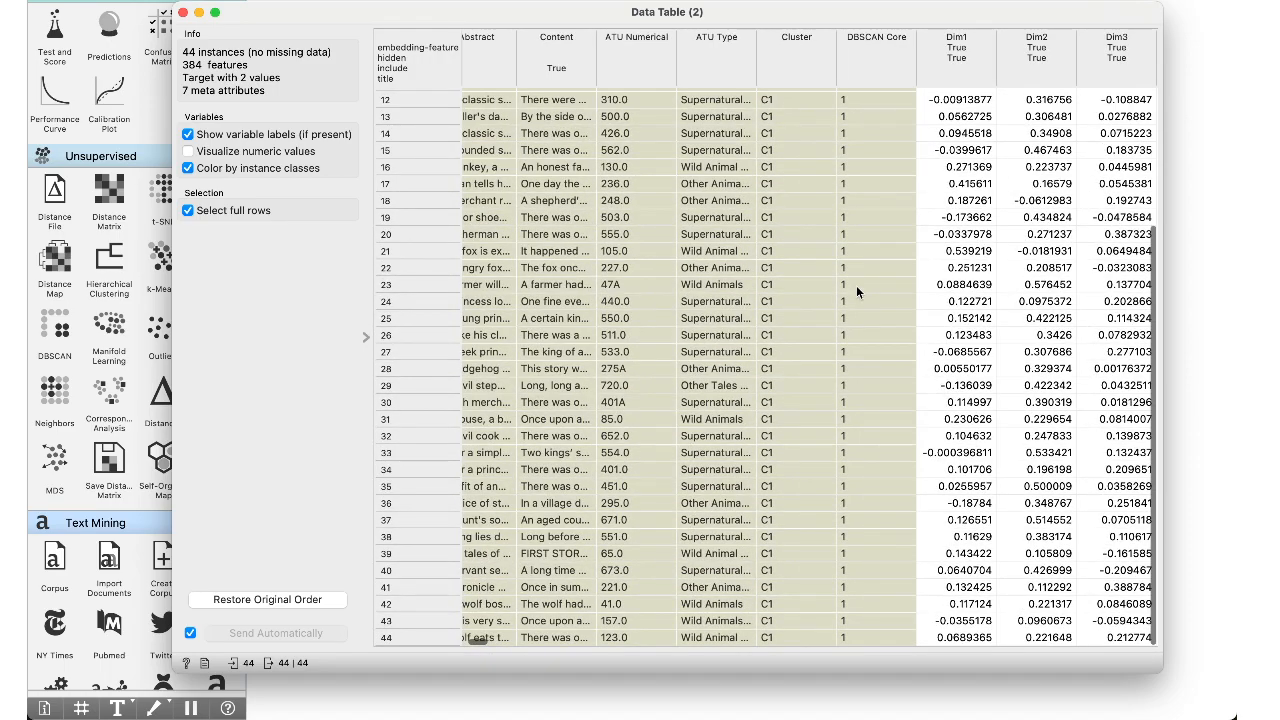
pyautogui.scroll(5, 853, 282)
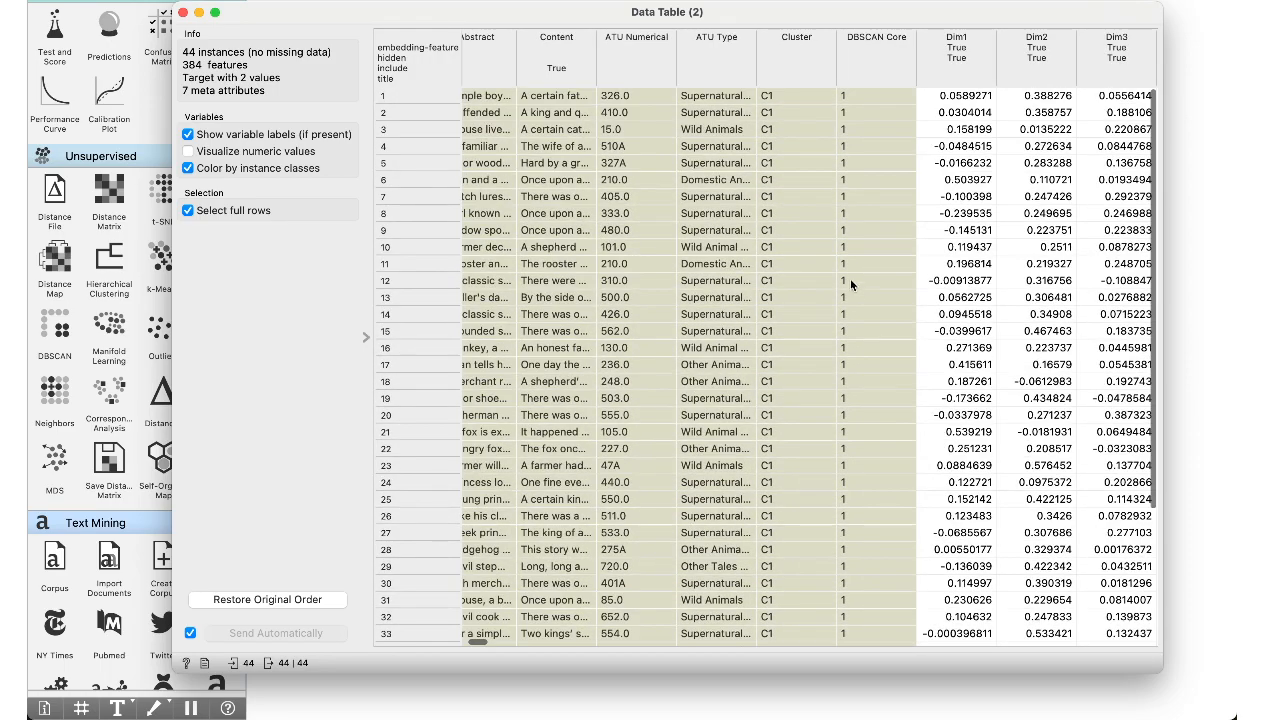
pyautogui.click(184, 13)
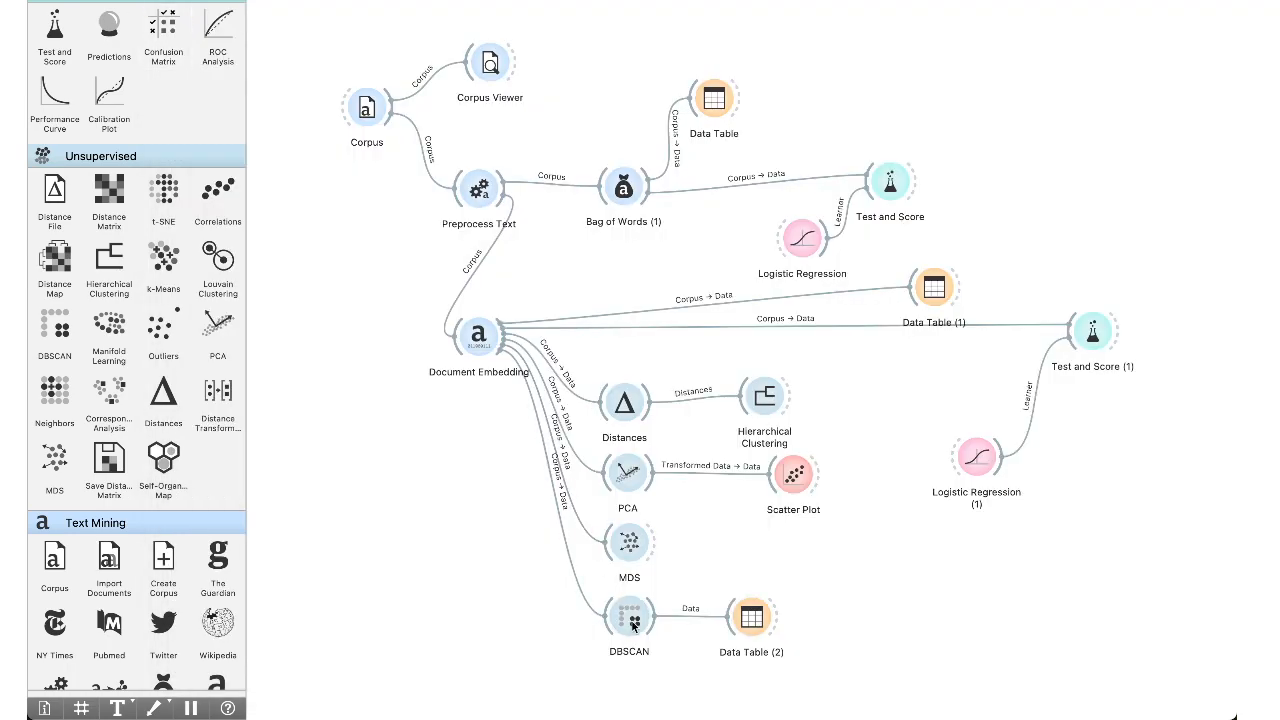
# Set DBSCAN's neighborhood distance to 0.85 on the graph and check the cluster assignments in the linked data table.
pyautogui.doubleClick(630, 622)
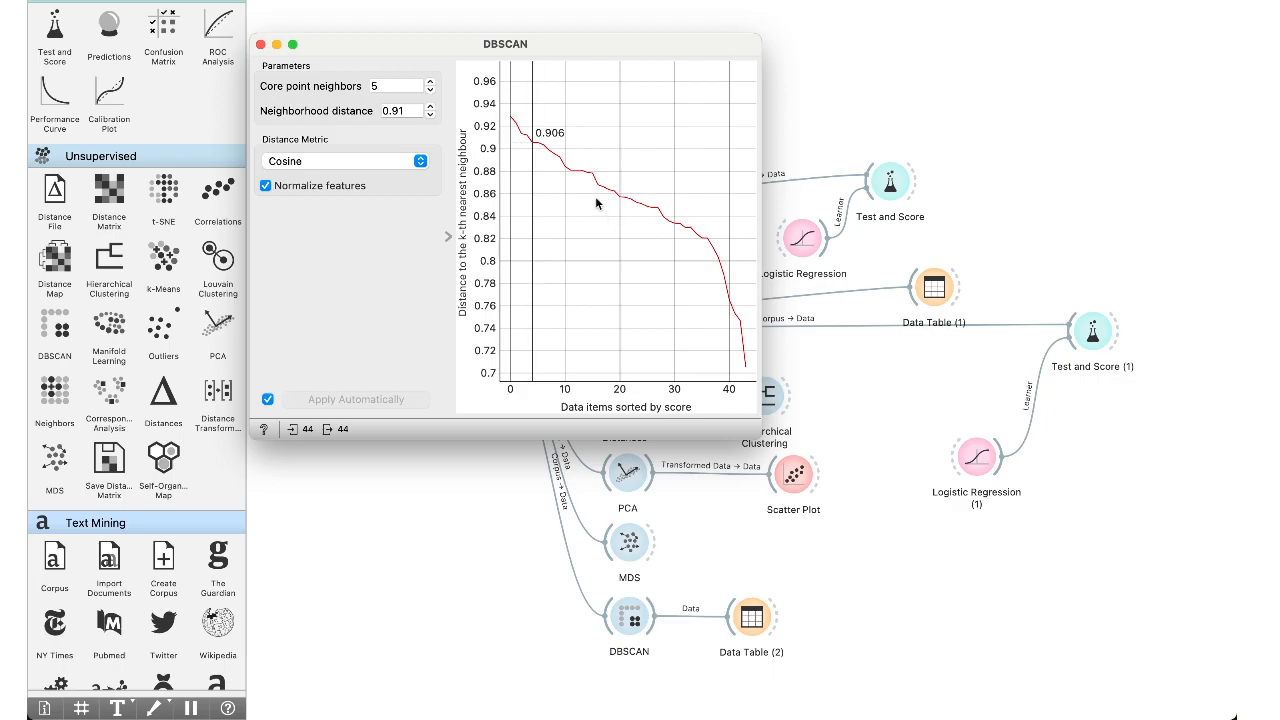
pyautogui.moveTo(531, 194); pyautogui.dragTo(645, 228)
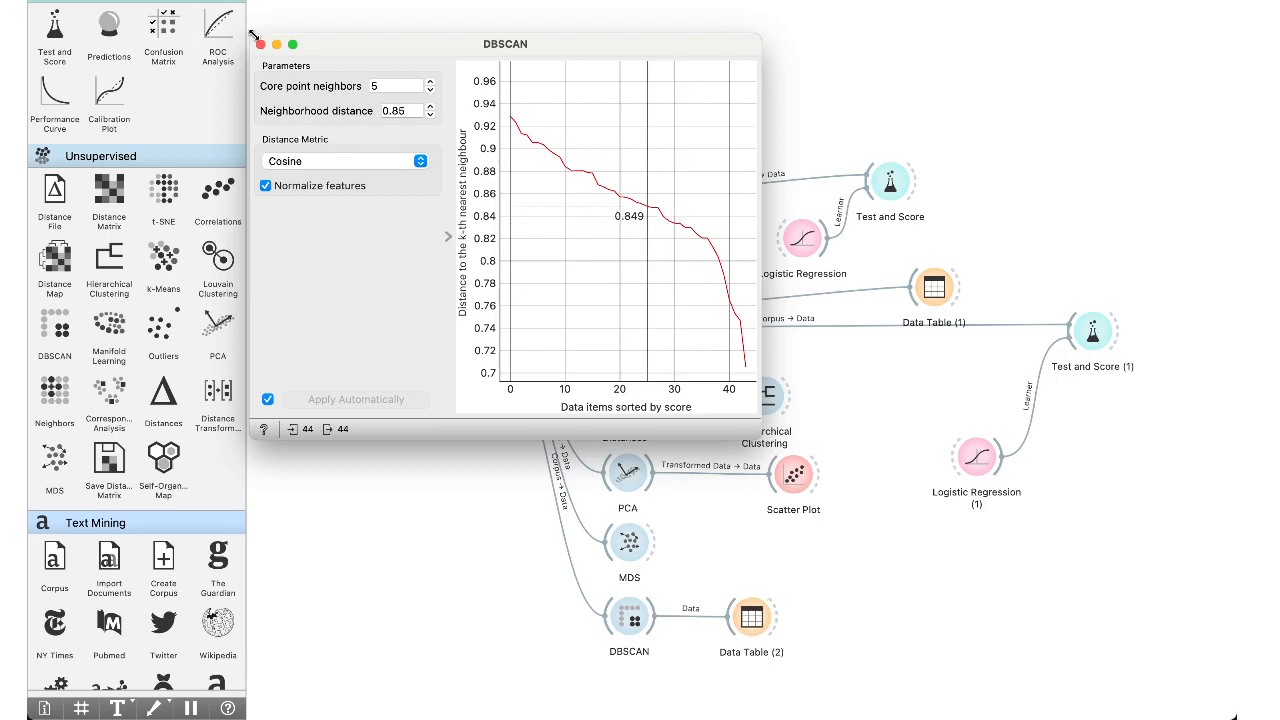
pyautogui.click(260, 44)
pyautogui.doubleClick(764, 628)
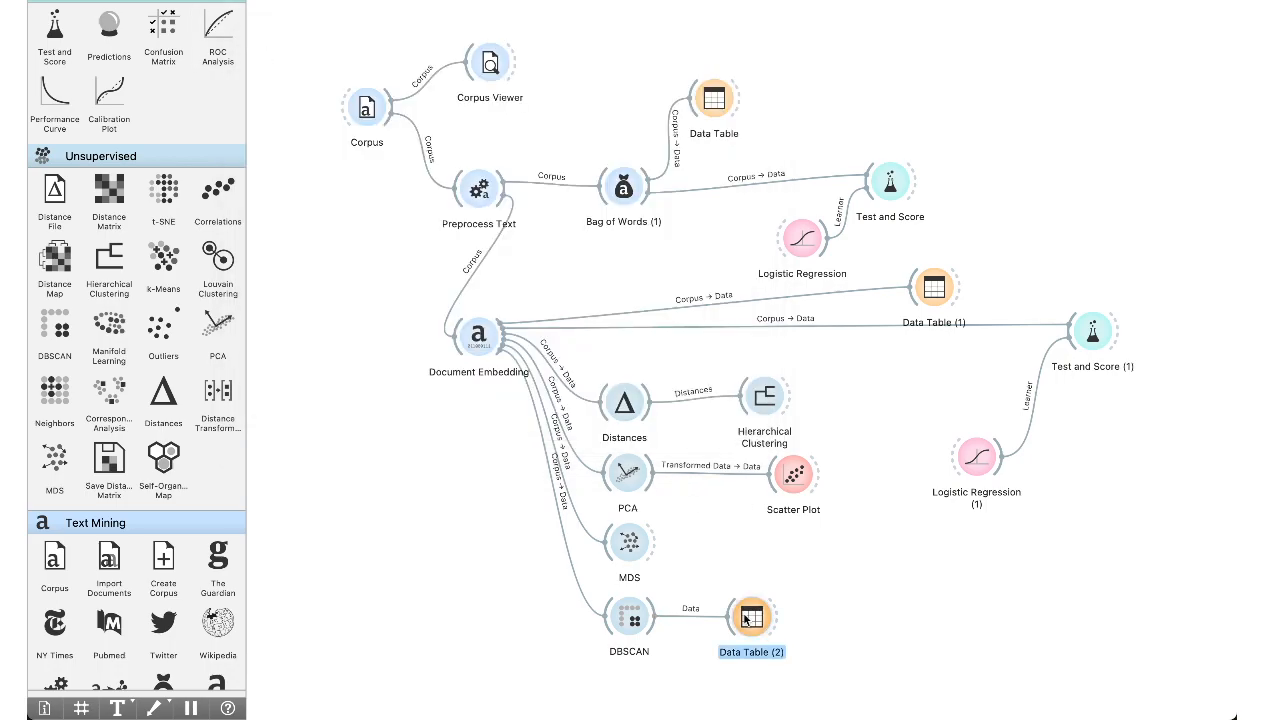
pyautogui.scroll(-3, 972, 400)
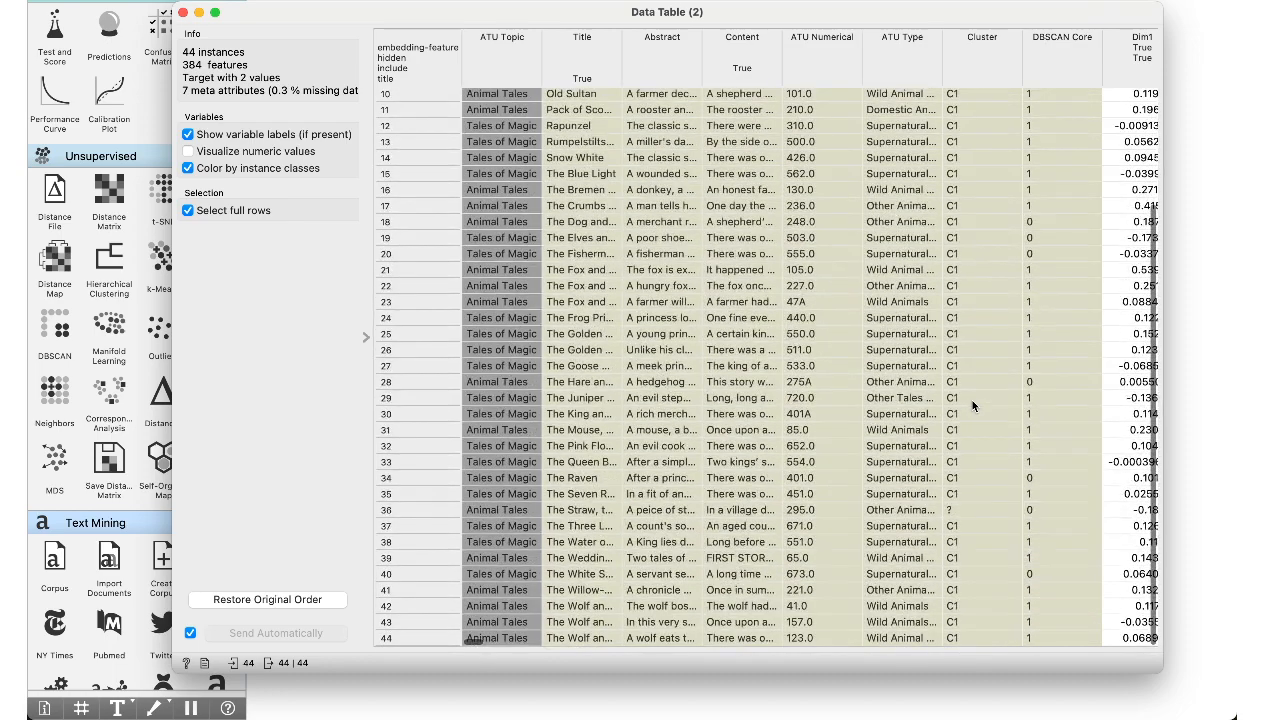
pyautogui.click(183, 12)
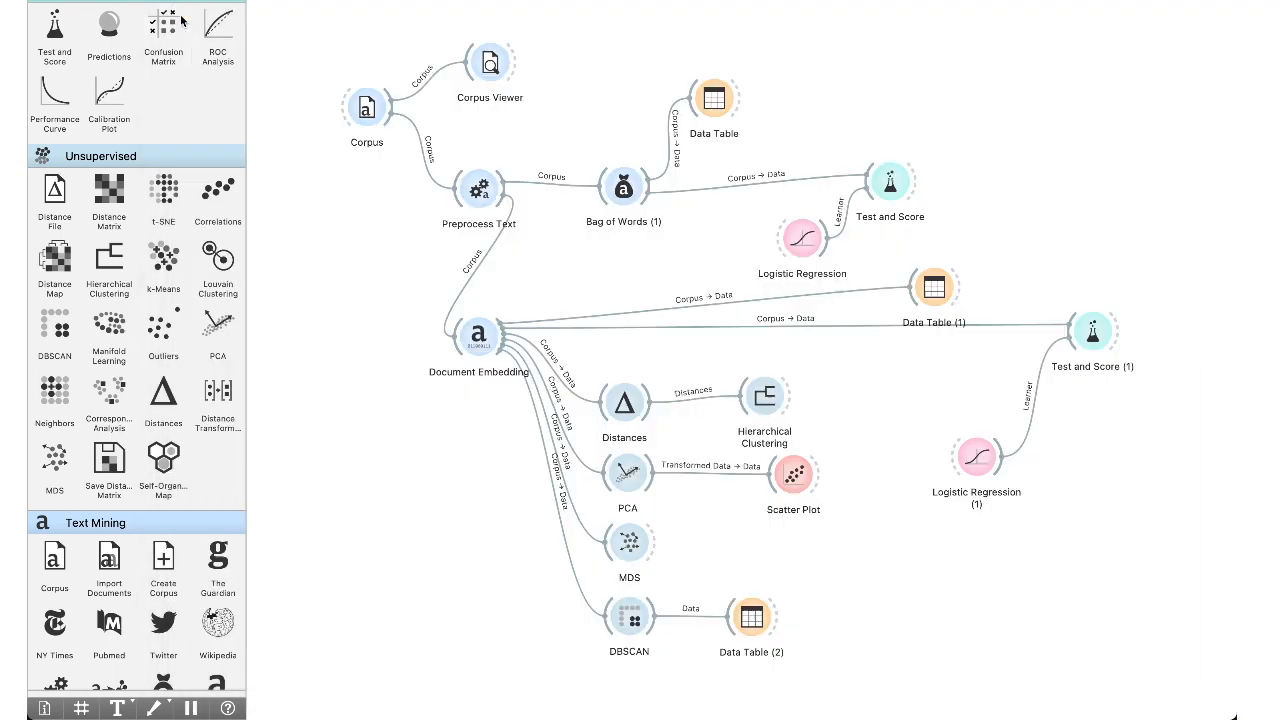
# Set DBSCAN's neighborhood distance to 0.82 on the graph and check the cluster assignments in the linked data table.
pyautogui.doubleClick(626, 616)
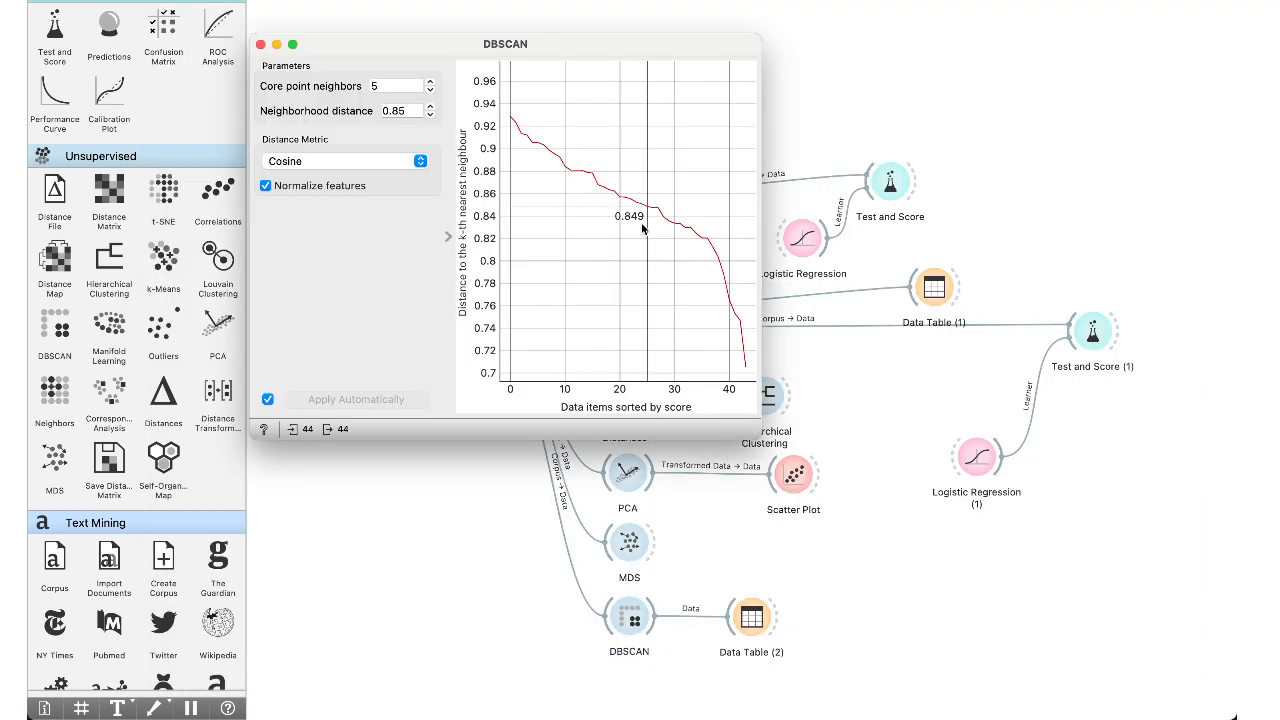
pyautogui.moveTo(648, 226); pyautogui.dragTo(702, 240)
pyautogui.click(260, 45)
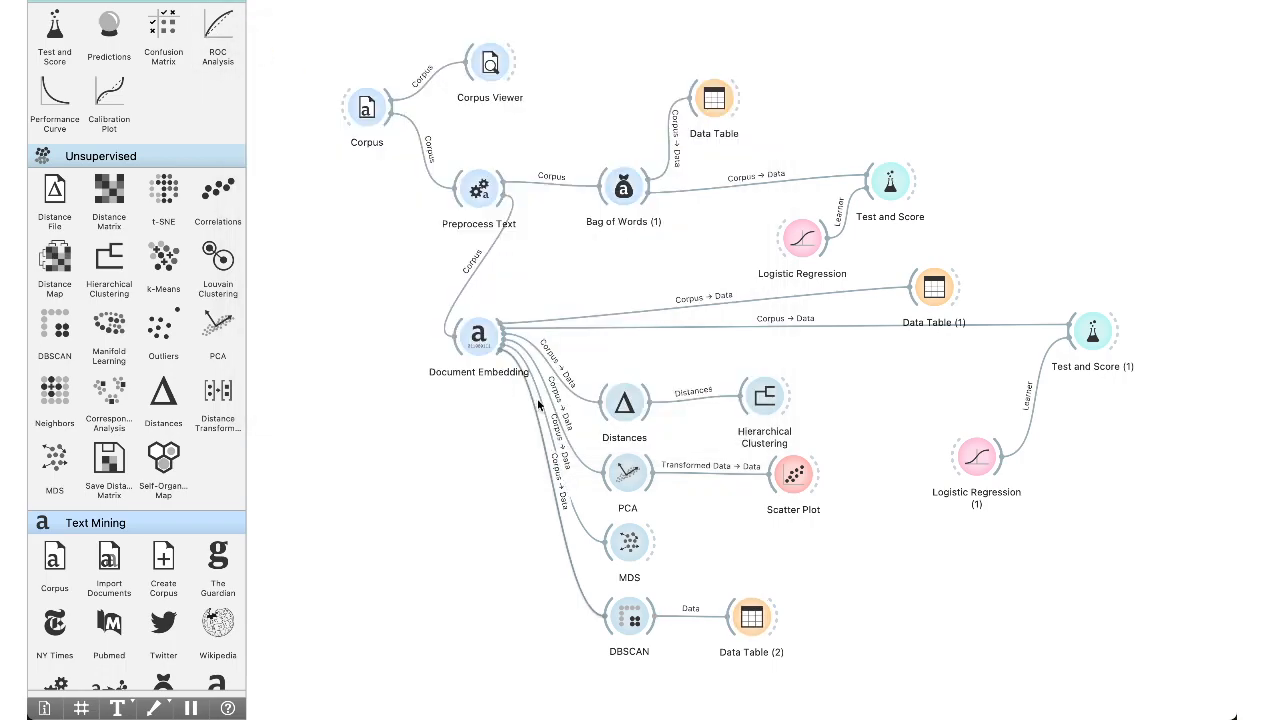
pyautogui.doubleClick(752, 622)
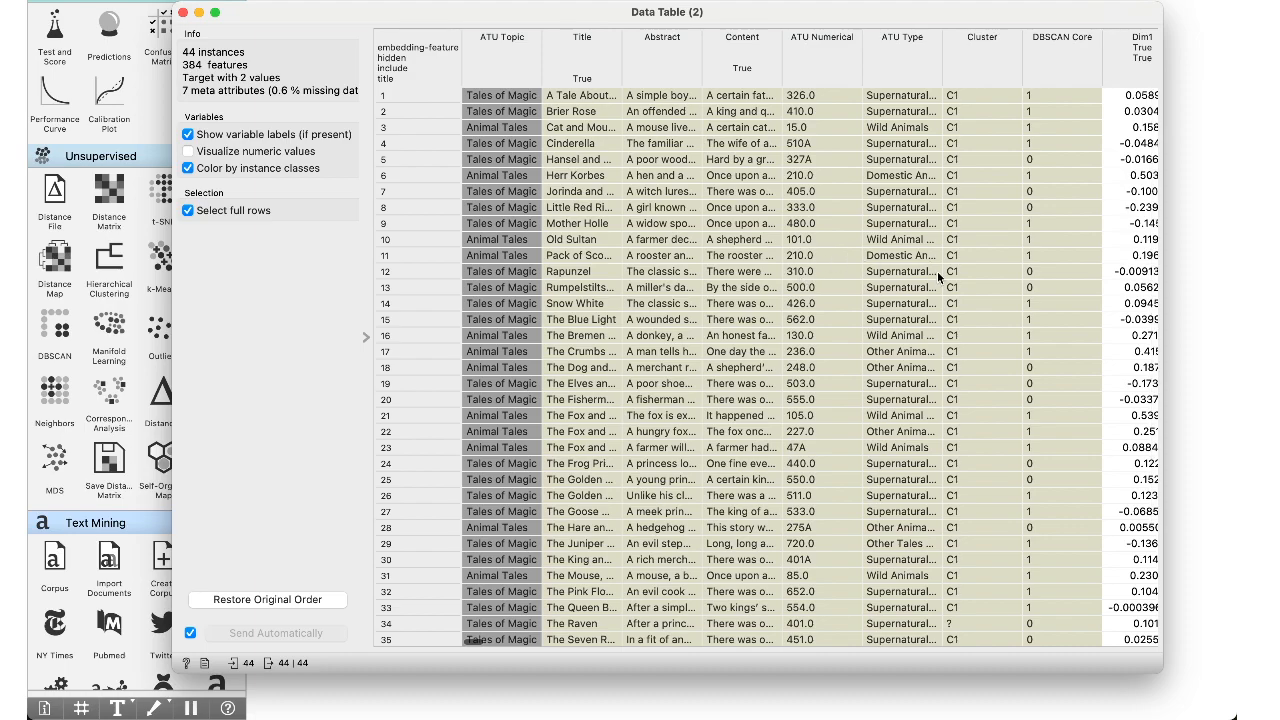
pyautogui.scroll(-5, 960, 480)
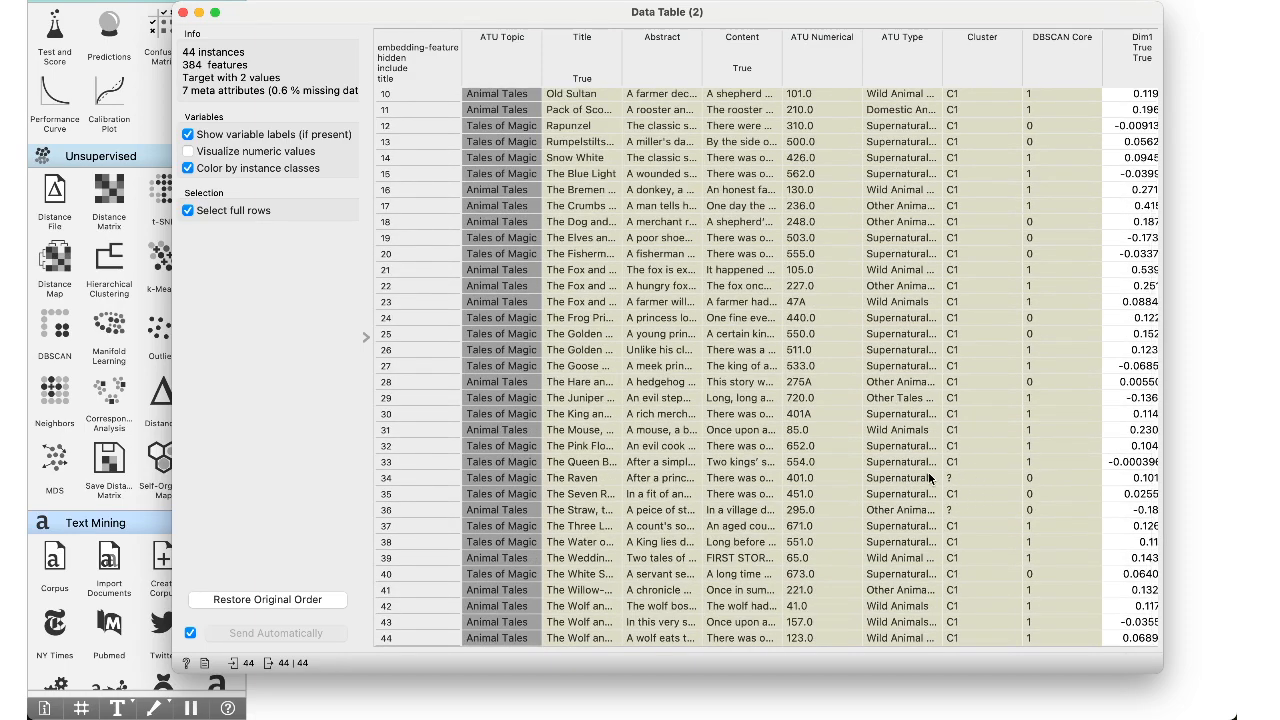
pyautogui.click(184, 12)
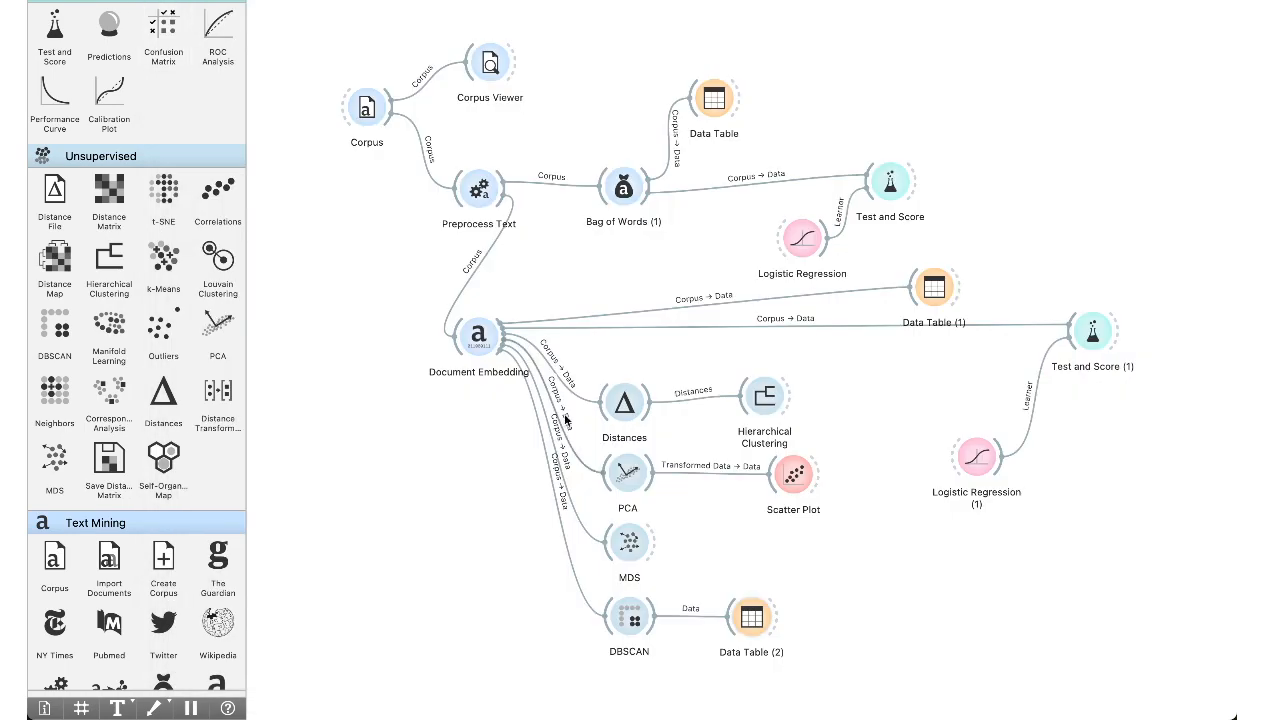
# Set DBSCAN's neighborhood distance to 0.80 on the graph and check the cluster assignments in the linked data table.
pyautogui.doubleClick(630, 618)
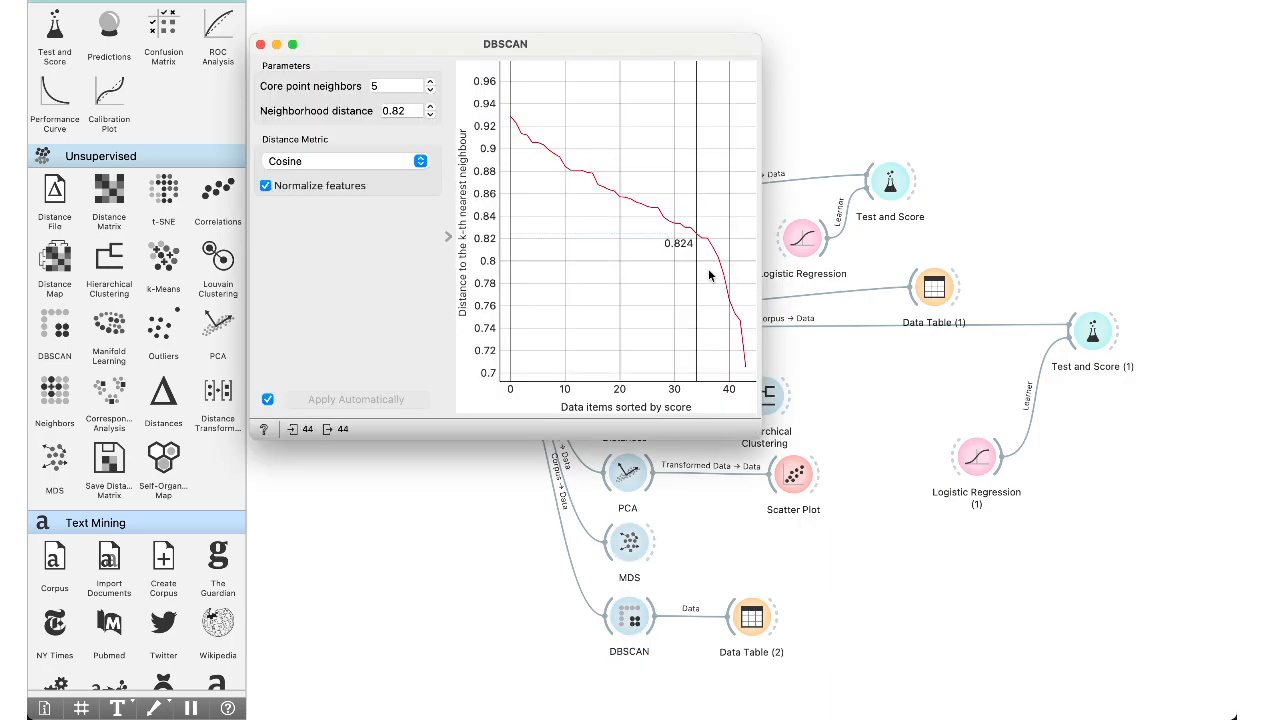
pyautogui.moveTo(697, 286)
pyautogui.mouseDown()
pyautogui.moveTo(731, 291)
pyautogui.moveTo(488, 292)
pyautogui.moveTo(718, 291)
pyautogui.mouseUp()
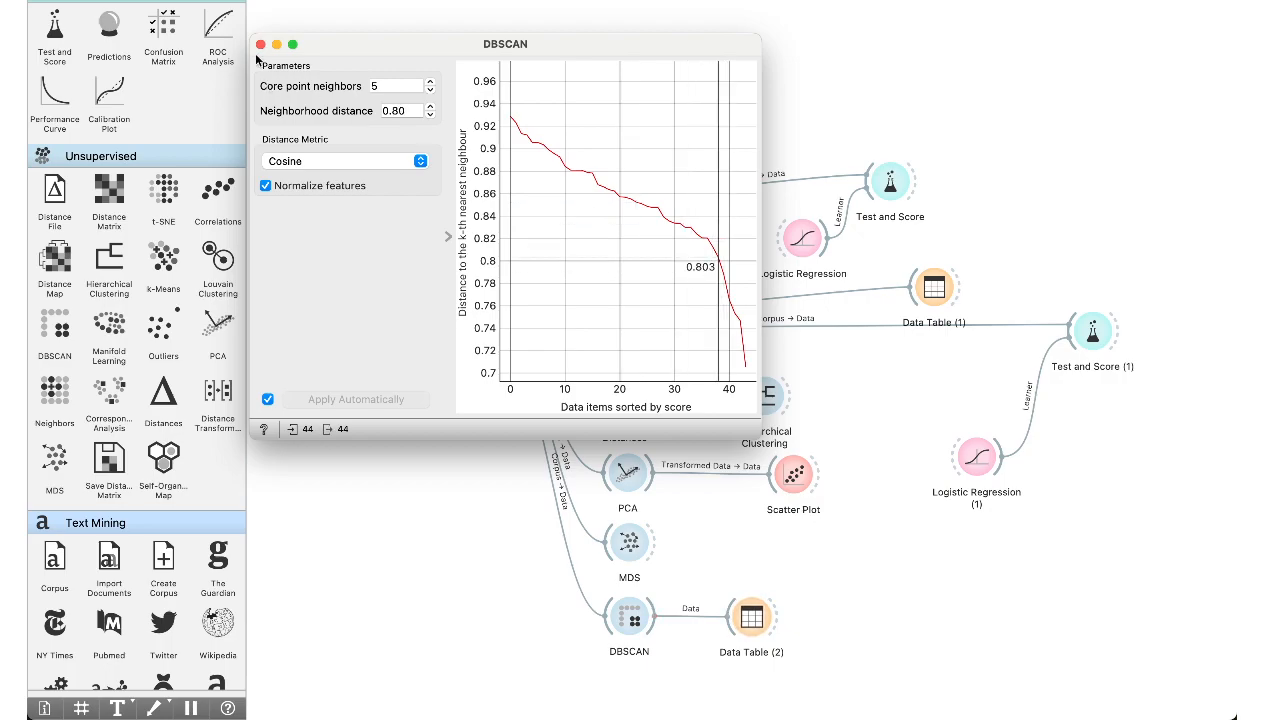
pyautogui.click(260, 44)
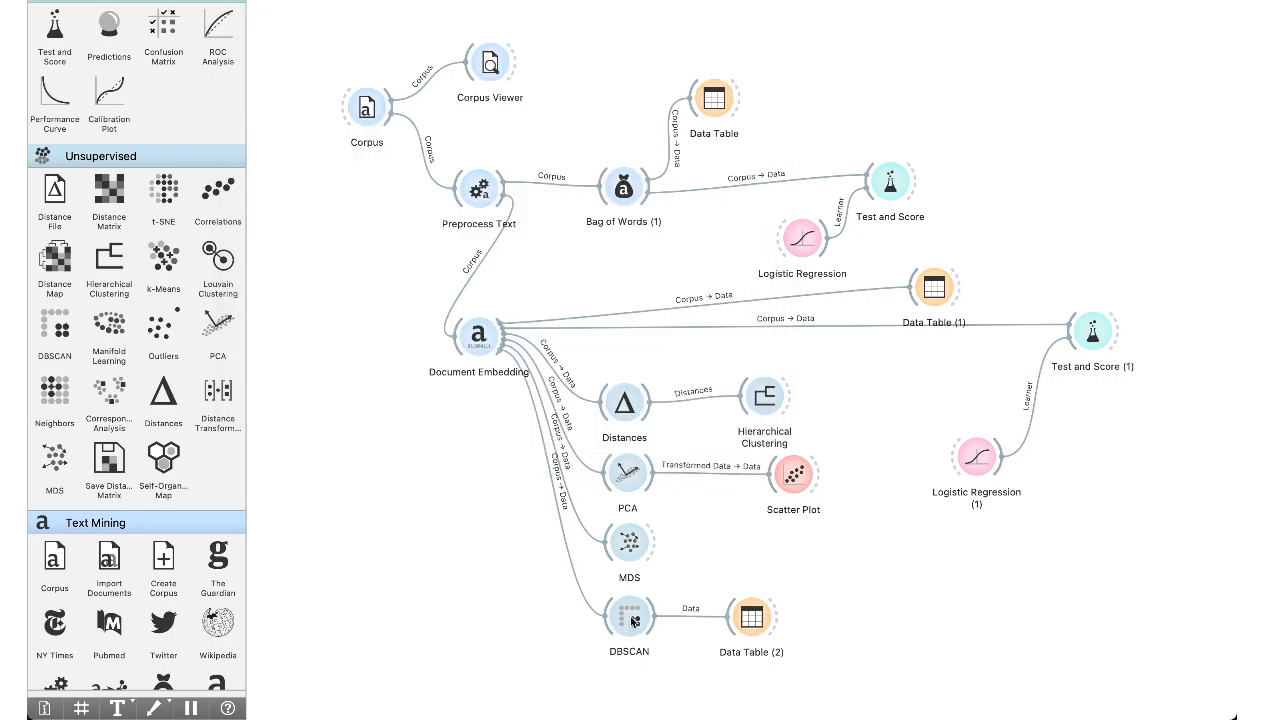
pyautogui.doubleClick(752, 617)
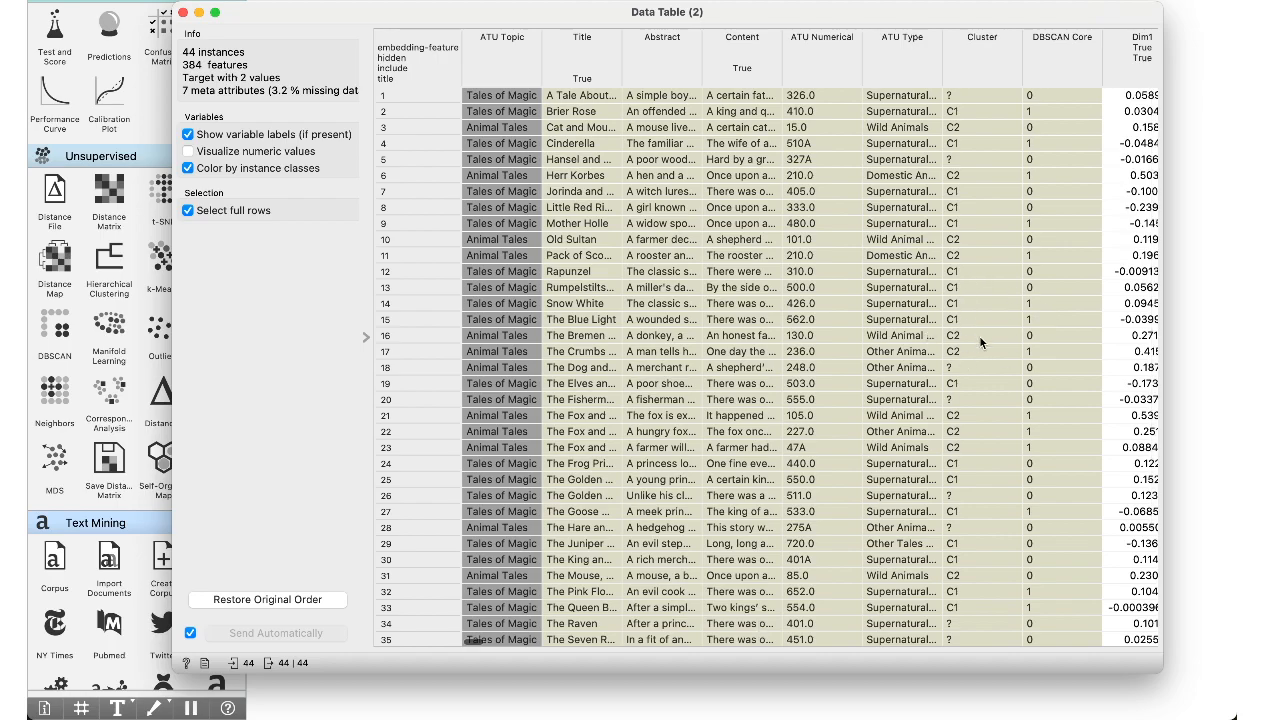
pyautogui.click(958, 340)
pyautogui.click(960, 352)
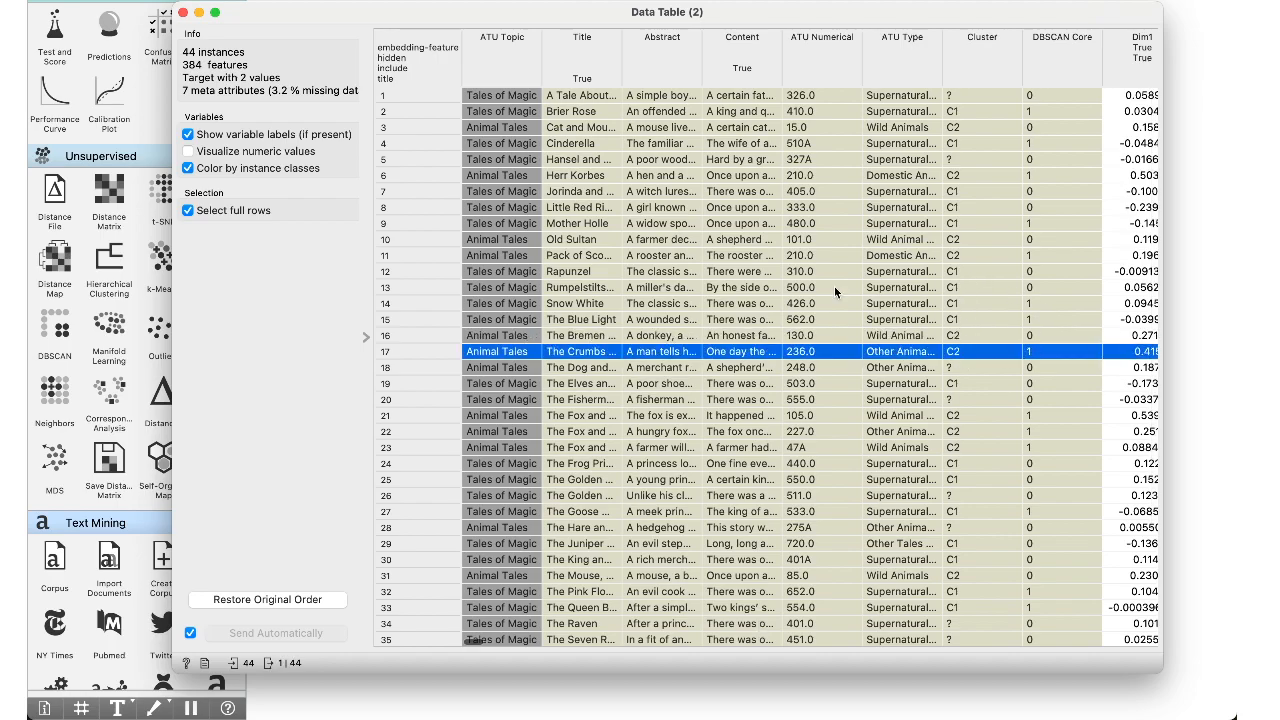
pyautogui.click(183, 12)
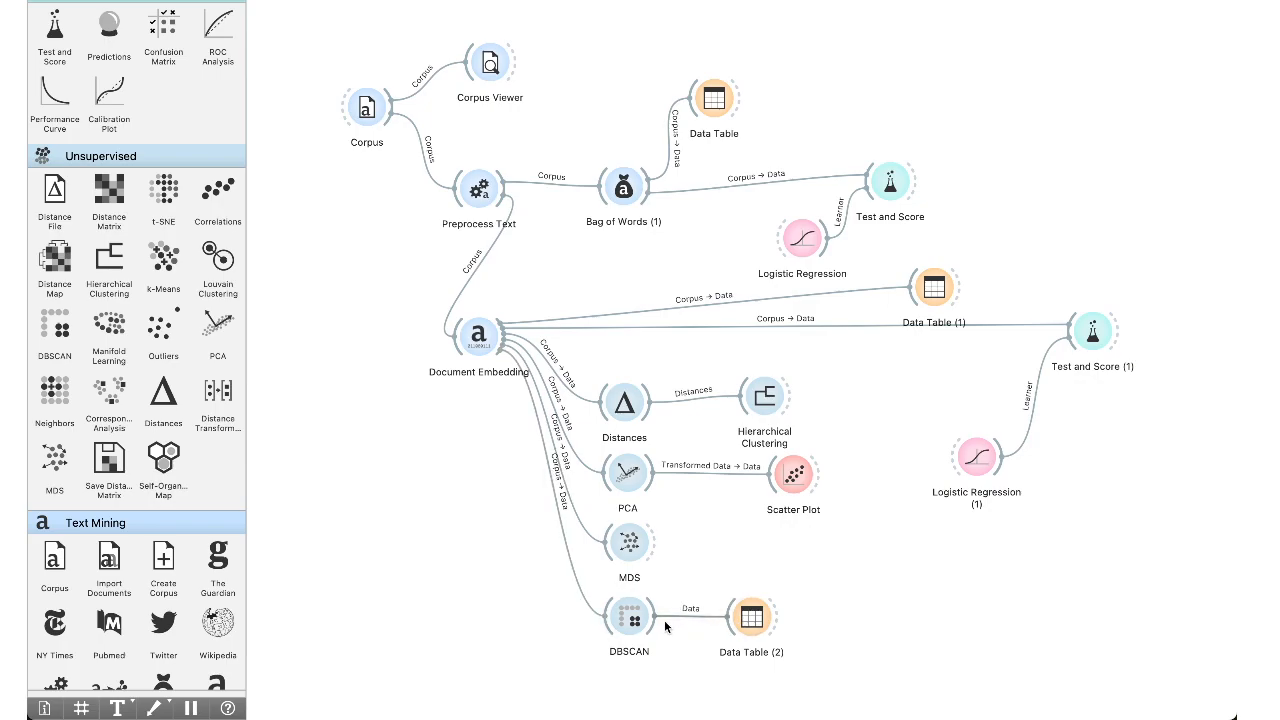
# Attach a second MDS widget to DBSCAN's output and place it above and to the right of Data Table (2).
pyautogui.moveTo(654, 614); pyautogui.dragTo(745, 576)
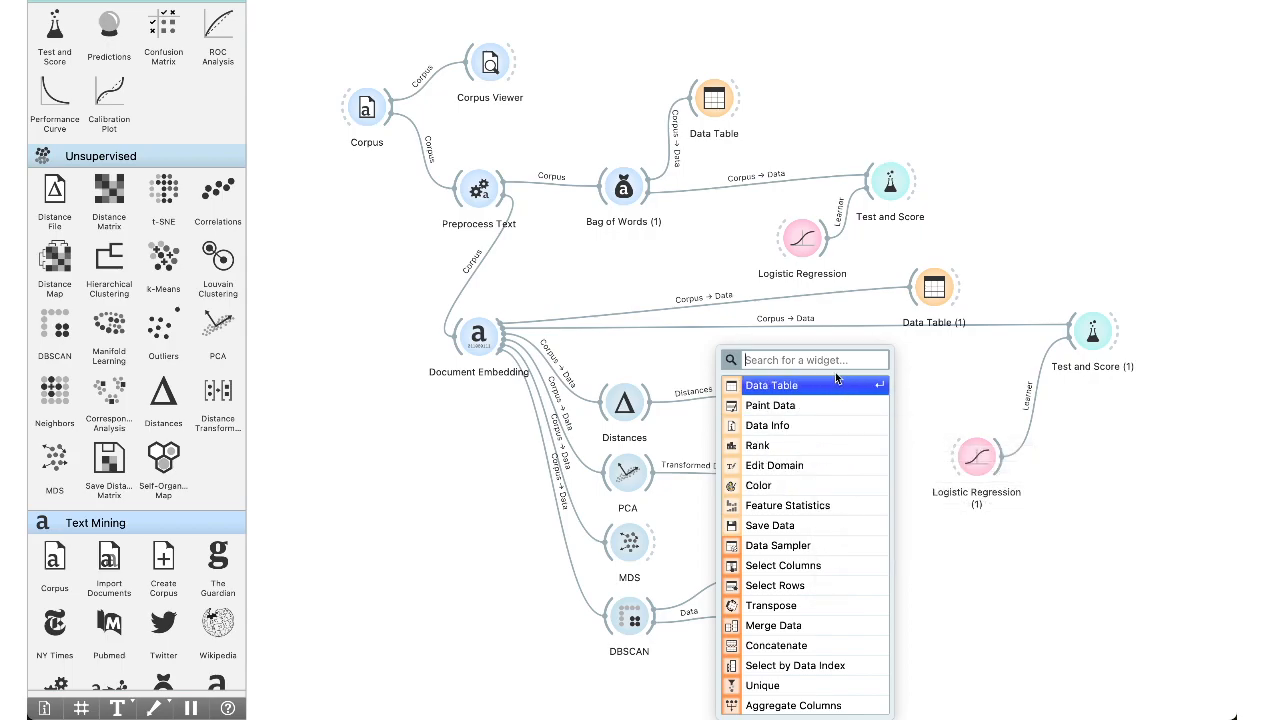
pyautogui.write('p')
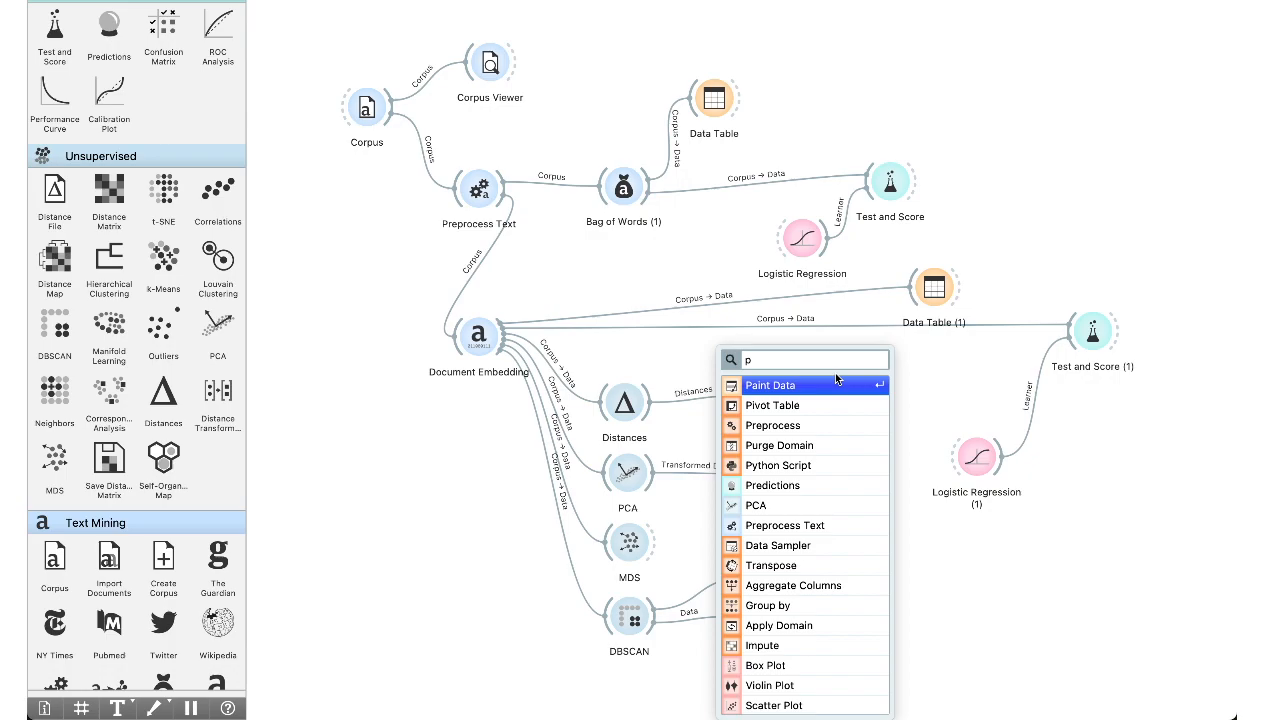
pyautogui.press('BackSpace')
pyautogui.write('mds')
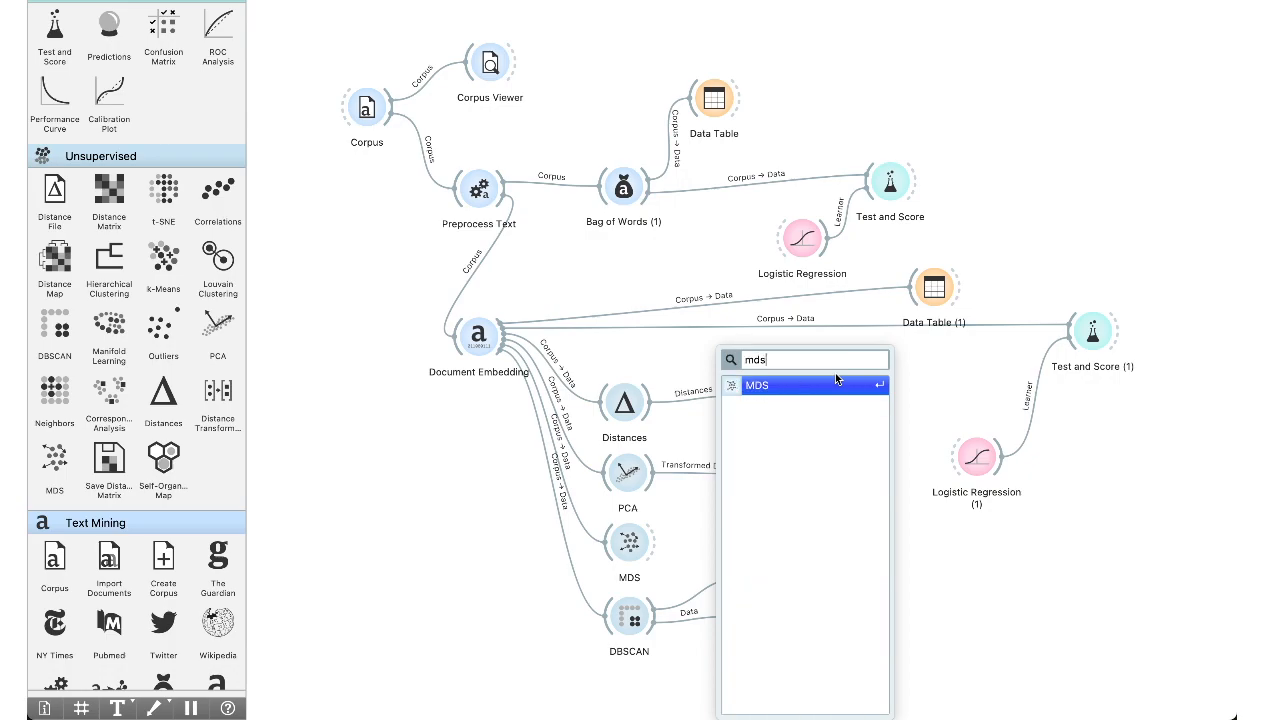
pyautogui.click(796, 397)
pyautogui.moveTo(765, 577); pyautogui.dragTo(832, 536)
# Run the optimization in MDS (1) and shape its points by Cluster.
pyautogui.doubleClick(833, 538)
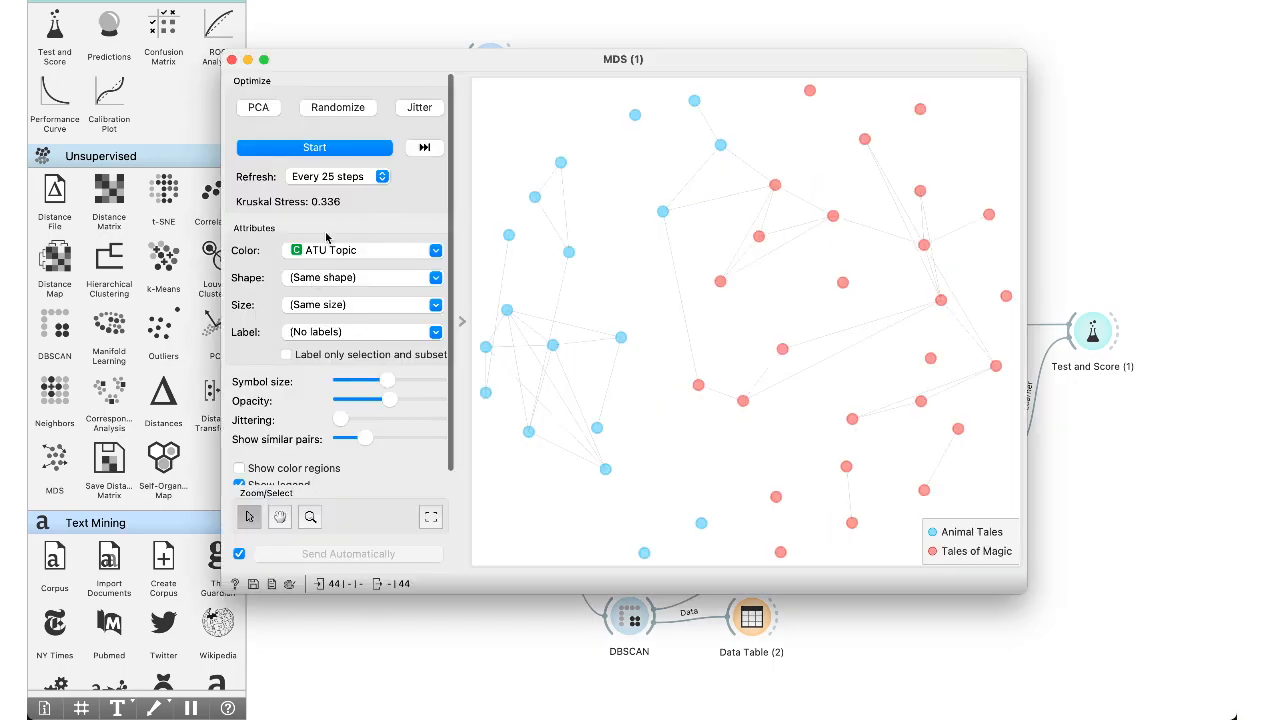
pyautogui.click(343, 150)
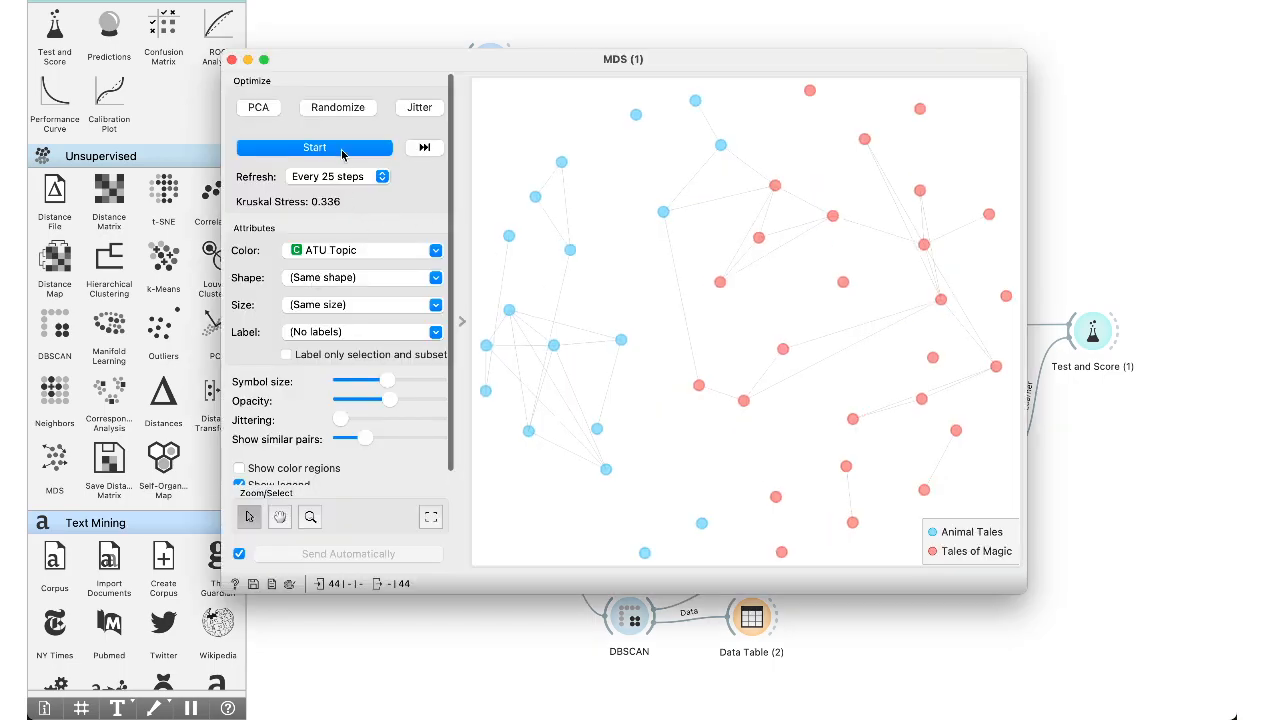
pyautogui.click(345, 277)
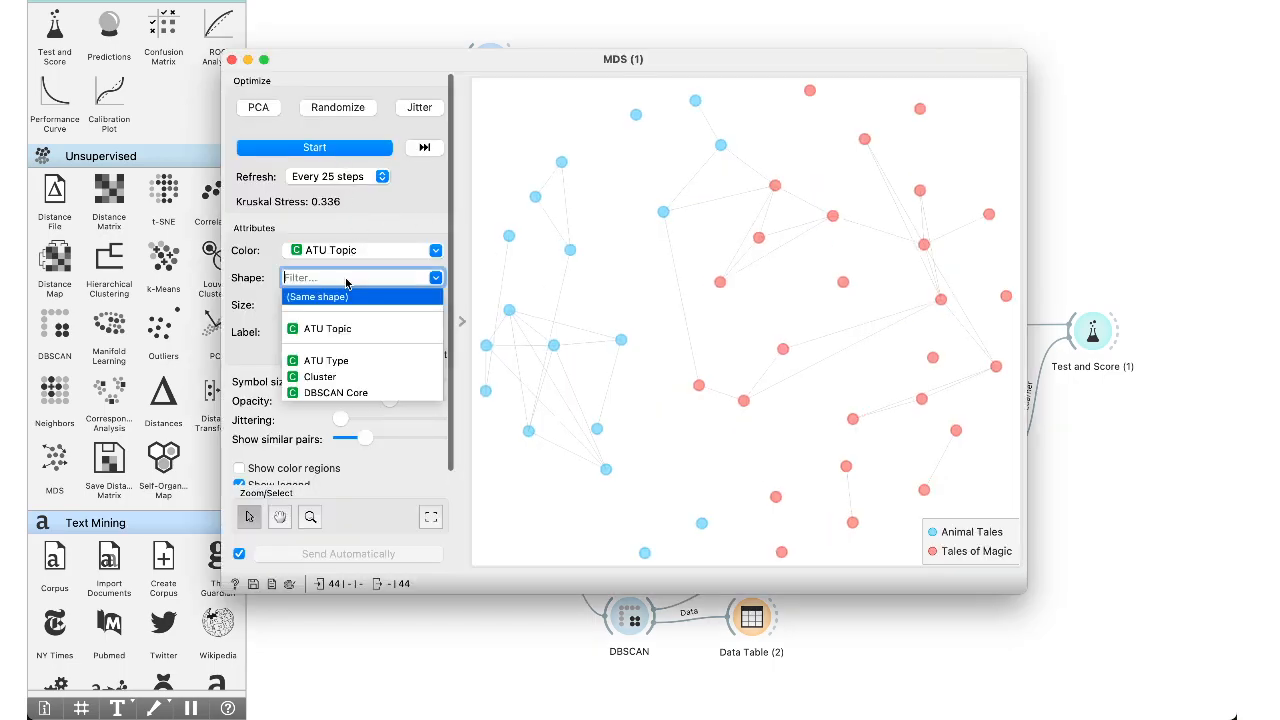
pyautogui.click(362, 377)
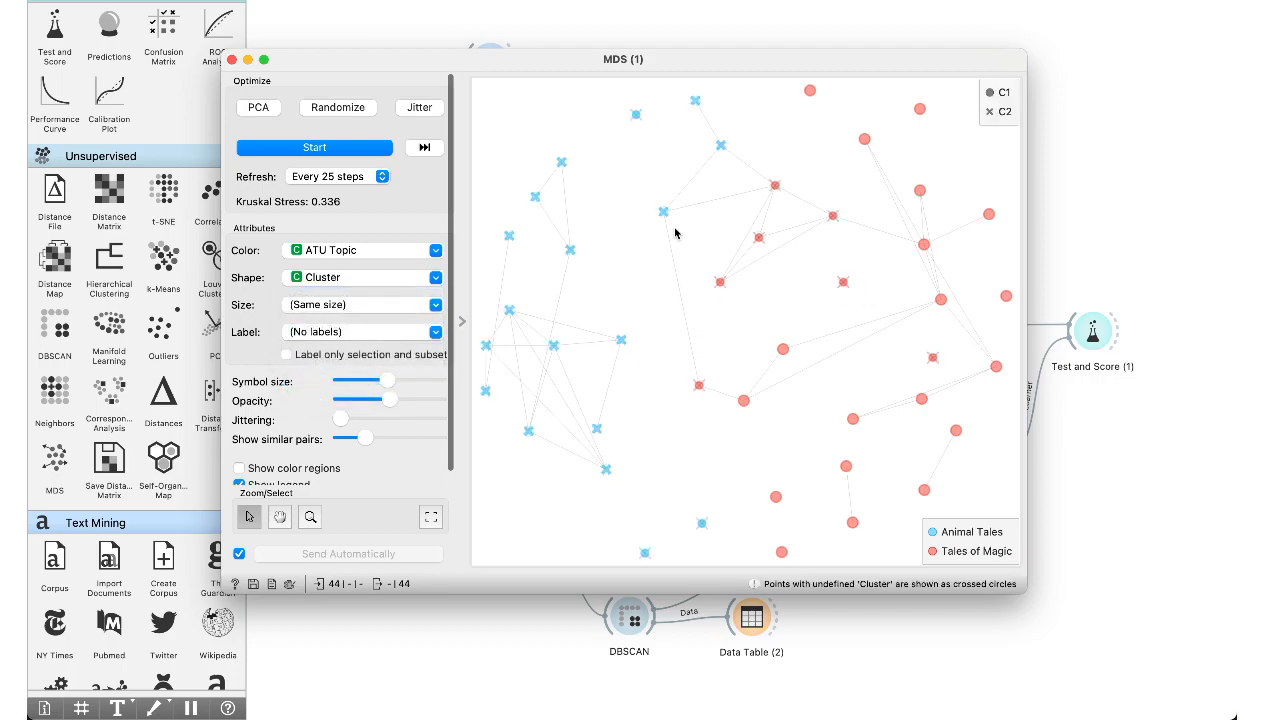
# Shape the MDS (1) points by DBSCAN Core for comparison, restore Cluster as the shape, and close the plot.
pyautogui.click(342, 279)
pyautogui.click(357, 394)
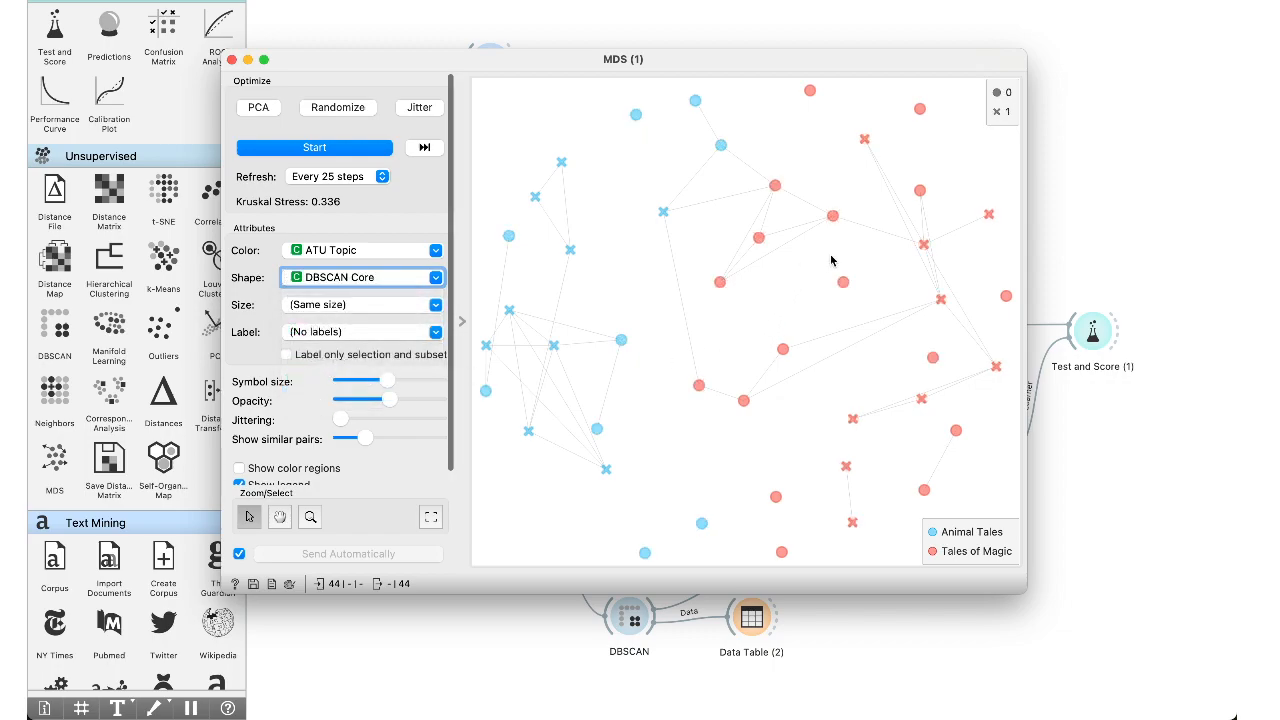
pyautogui.click(338, 278)
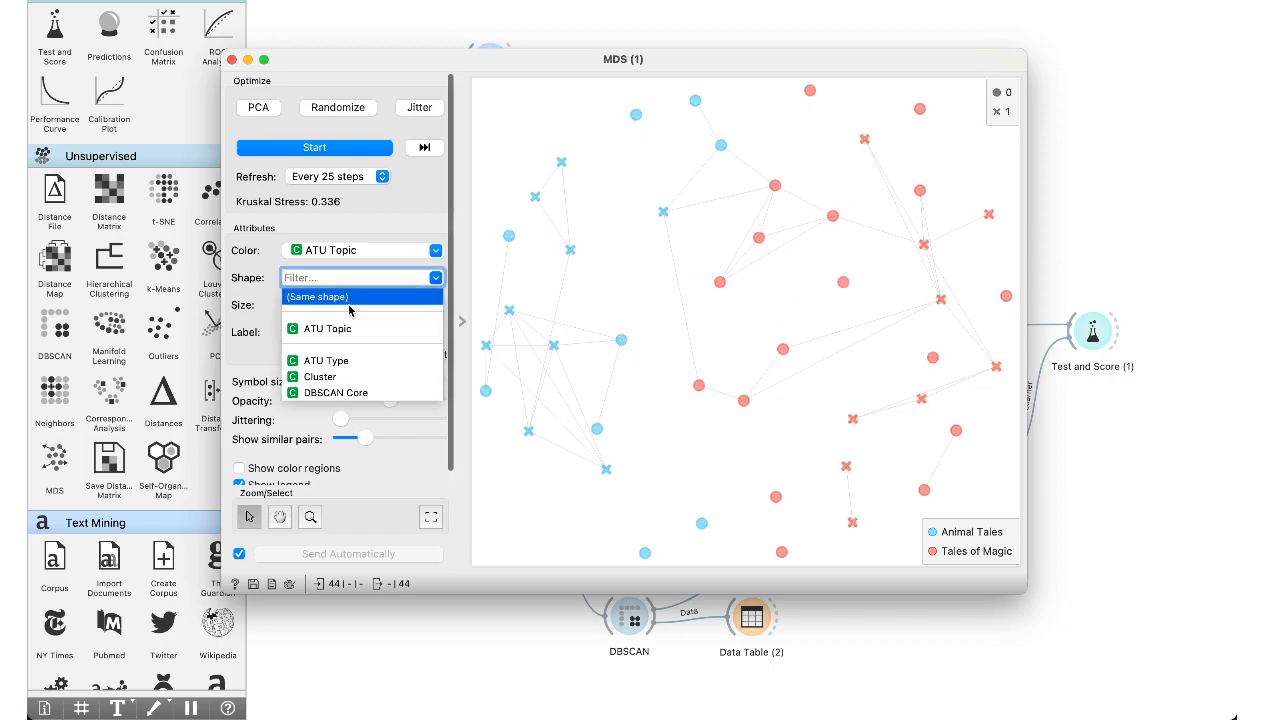
pyautogui.click(373, 376)
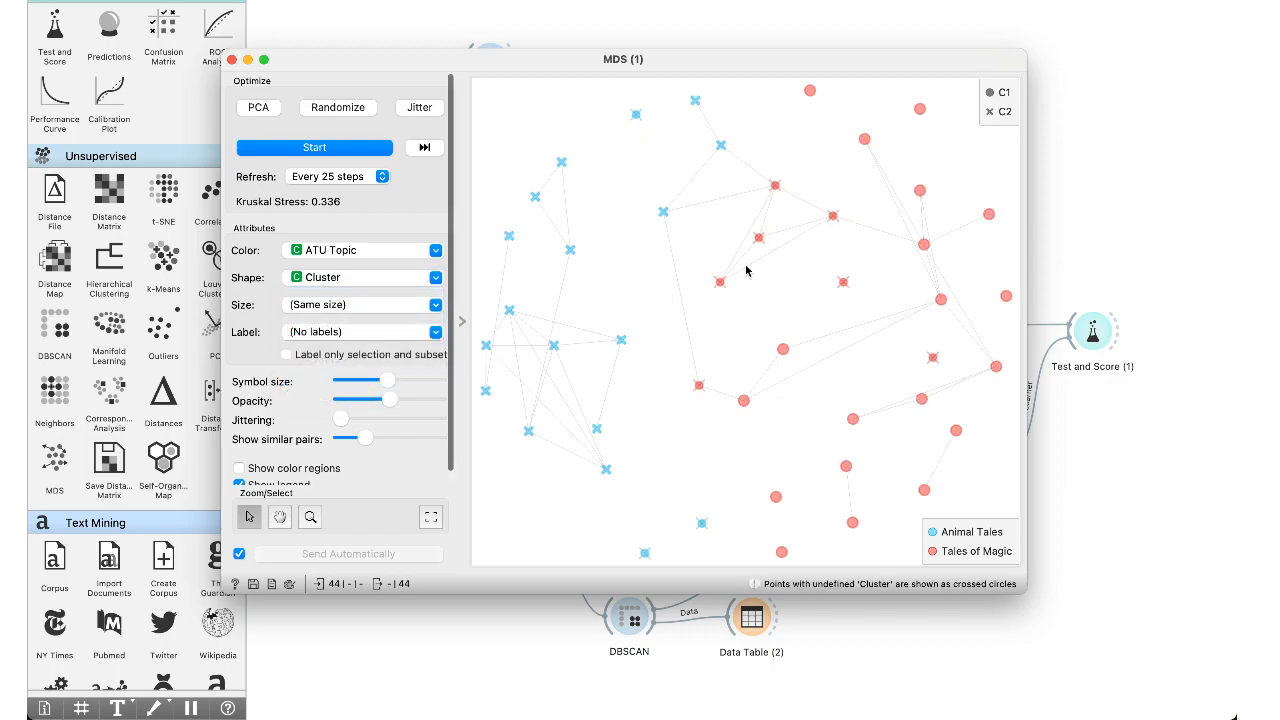
pyautogui.click(378, 277)
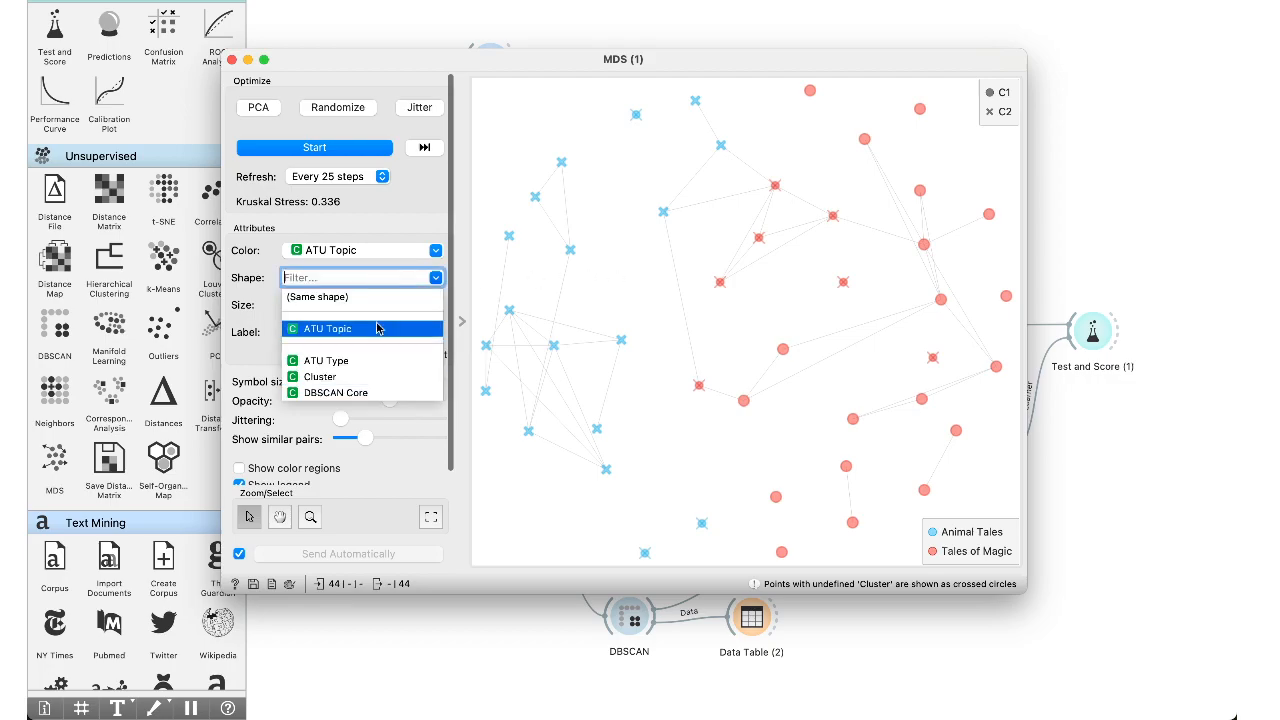
pyautogui.click(389, 382)
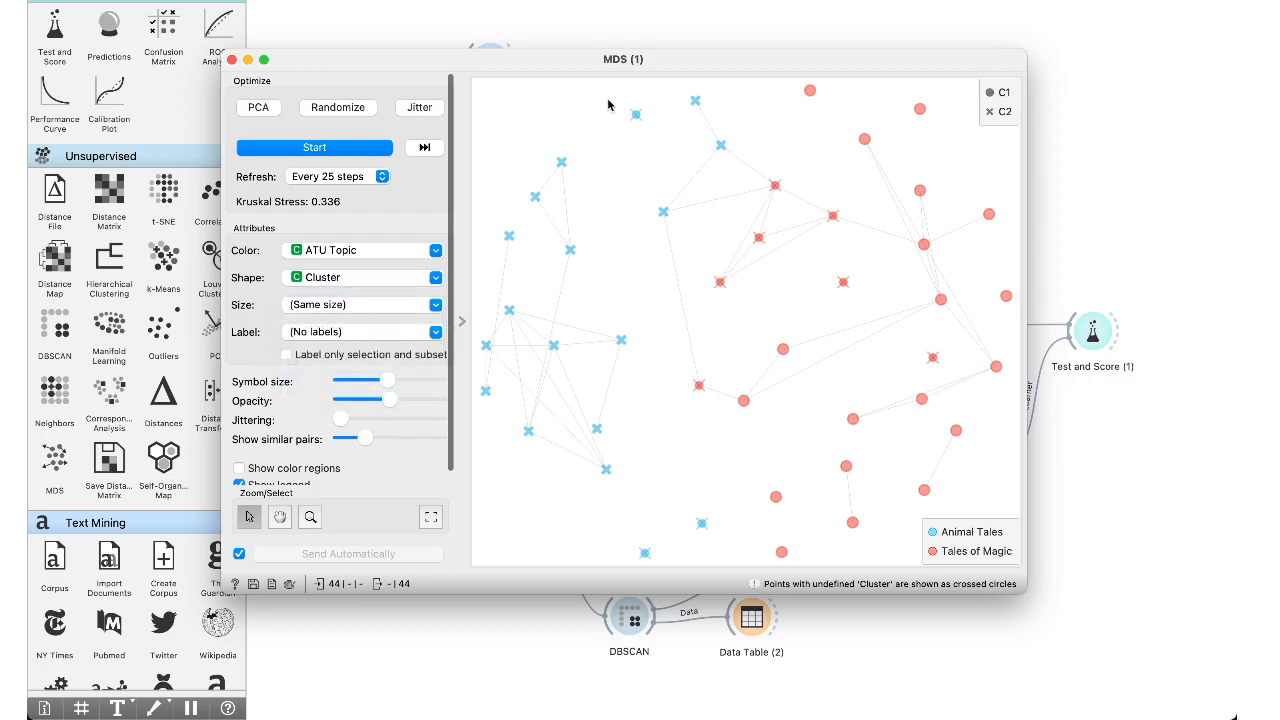
pyautogui.click(231, 60)
# Add a Self-Organizing Map widget to the left of MDS and connect Document Embedding to it.
pyautogui.moveTo(823, 659); pyautogui.dragTo(597, 634)
pyautogui.click(472, 568)
pyautogui.moveTo(163, 462); pyautogui.dragTo(518, 540)
pyautogui.moveTo(498, 352); pyautogui.dragTo(492, 538)
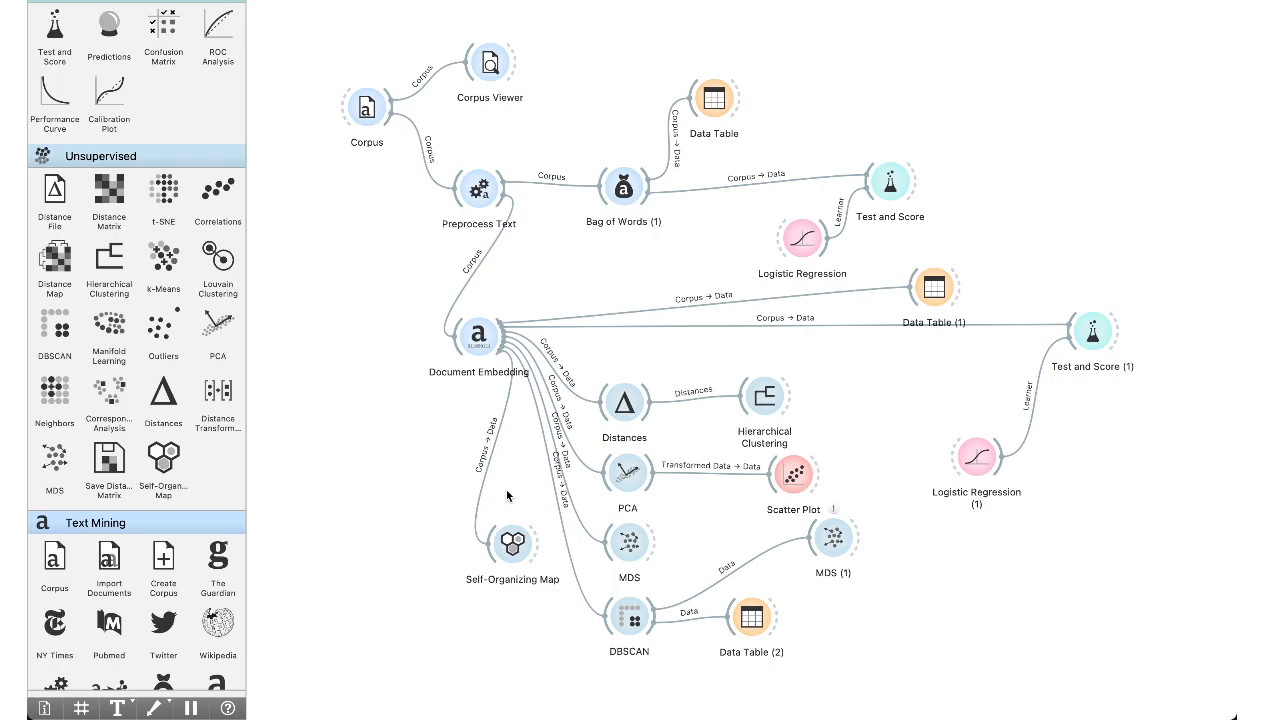
# Open the Self-Organizing Map and run it with automatic dimensions and PCA initialization.
pyautogui.doubleClick(517, 547)
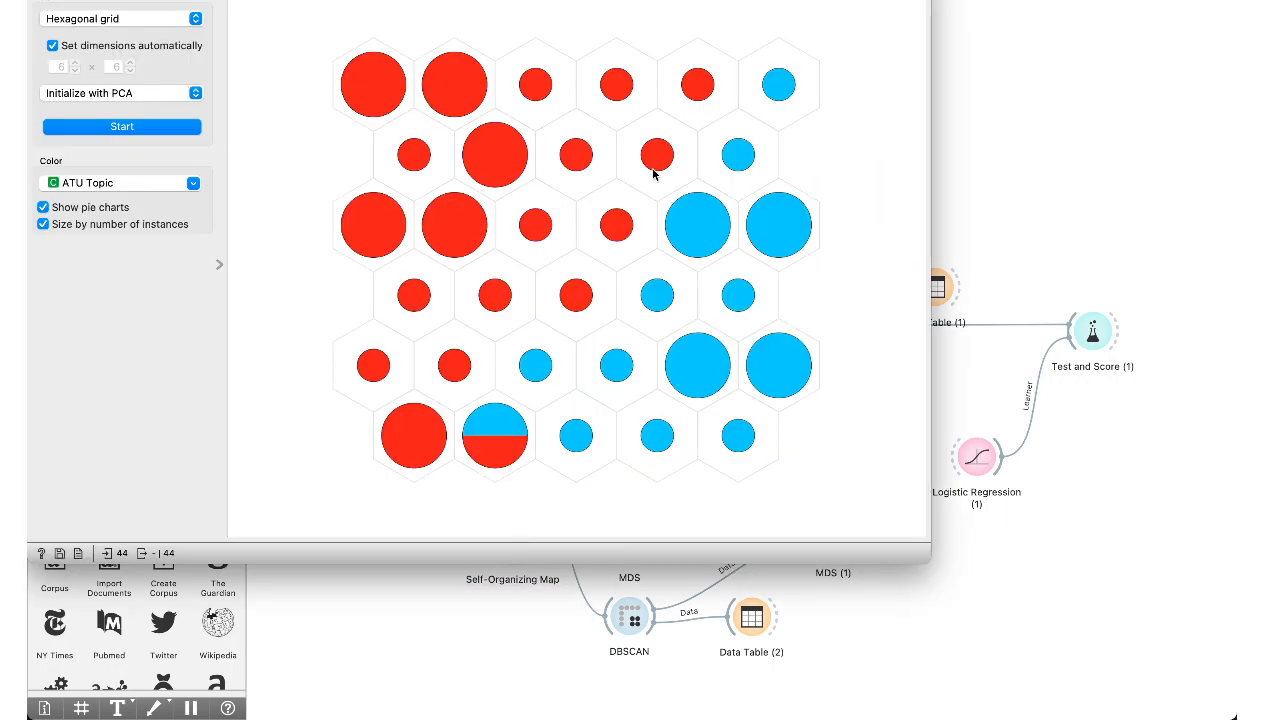
pyautogui.moveTo(319, 0); pyautogui.dragTo(583, 36)
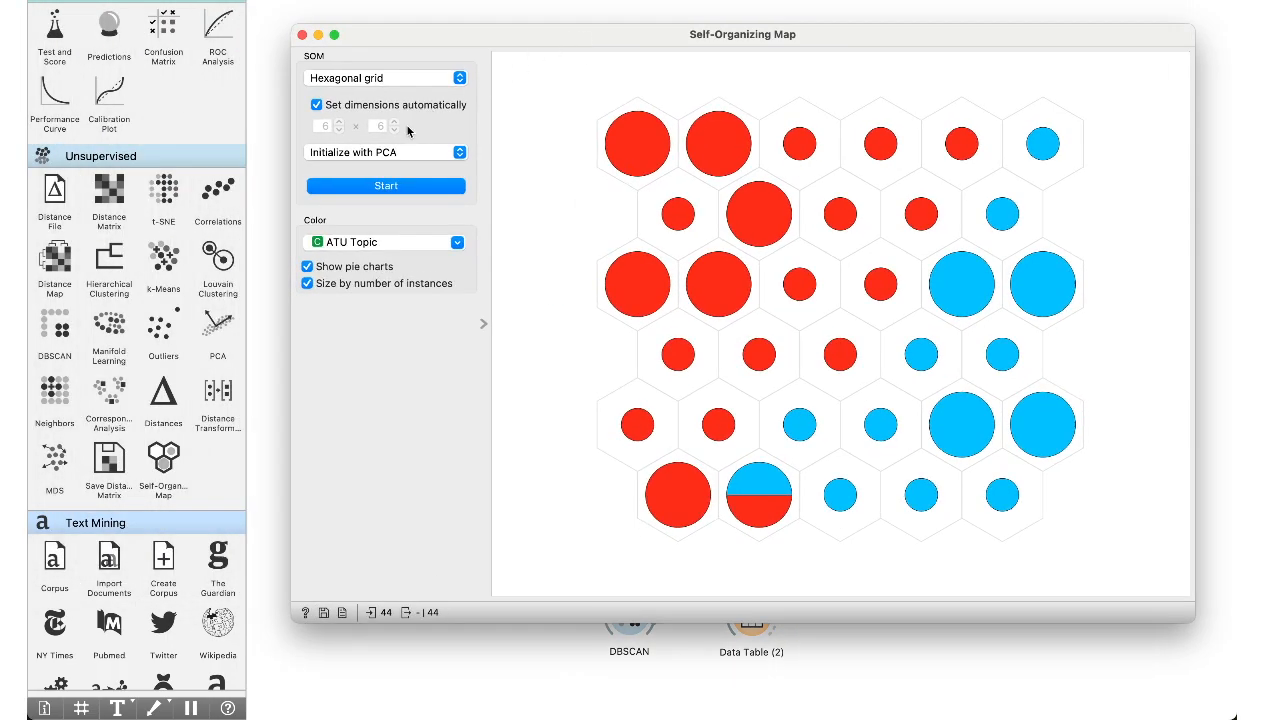
pyautogui.click(386, 186)
pyautogui.moveTo(586, 40); pyautogui.dragTo(471, 57)
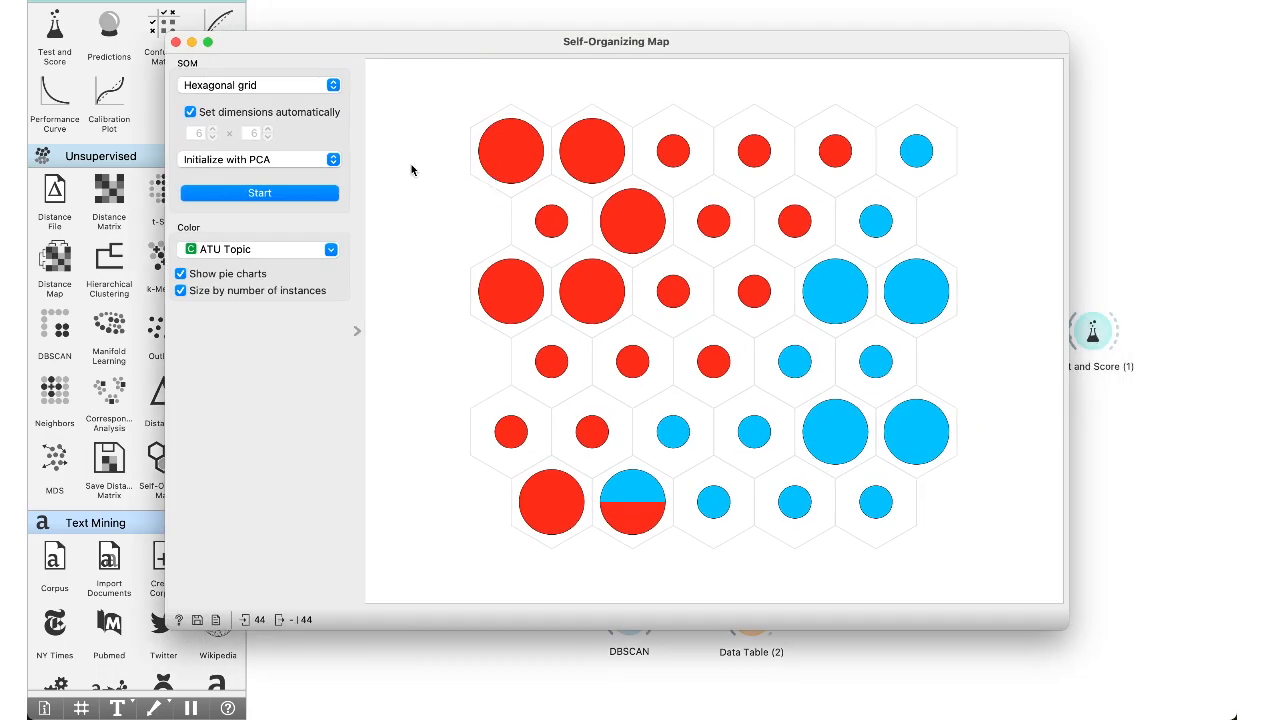
# Turn off automatic dimensions, set the self-organizing map's grid to 10 × 10, and rerun it to examine how the topics separate.
pyautogui.click(207, 115)
pyautogui.click(213, 130)
pyautogui.click(269, 130)
pyautogui.click(289, 193)
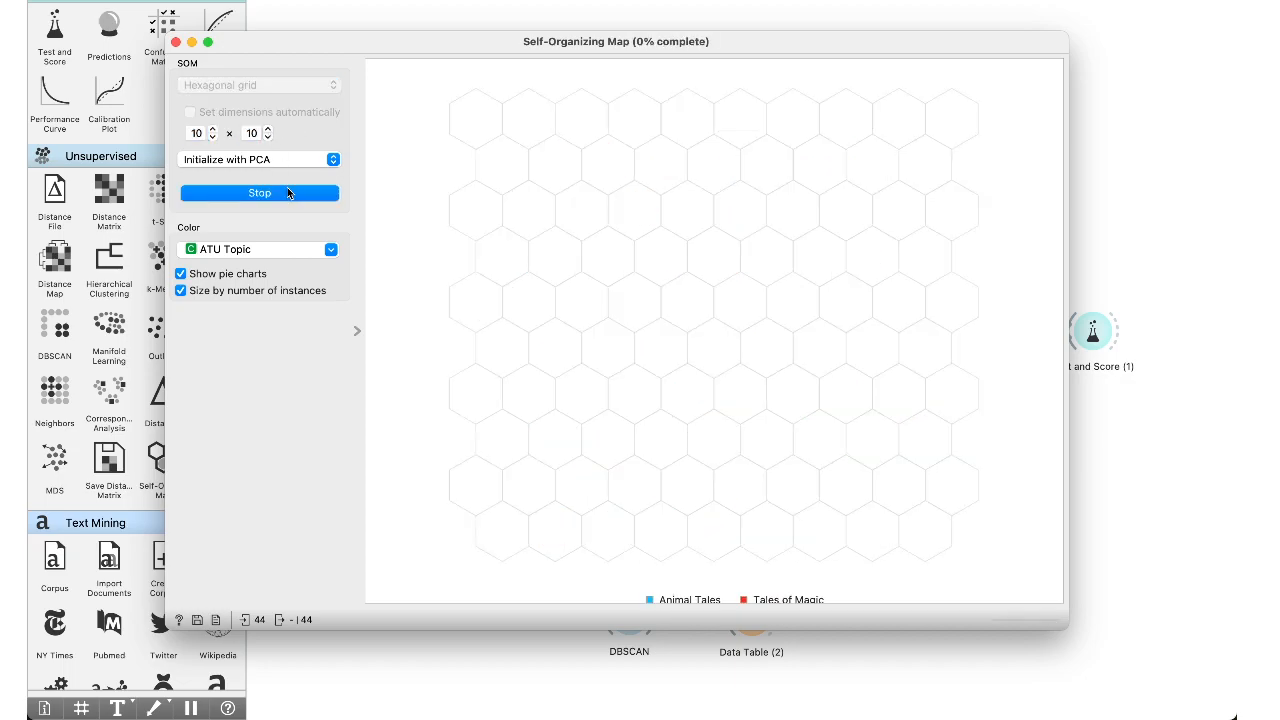
pyautogui.moveTo(407, 45); pyautogui.dragTo(787, 21)
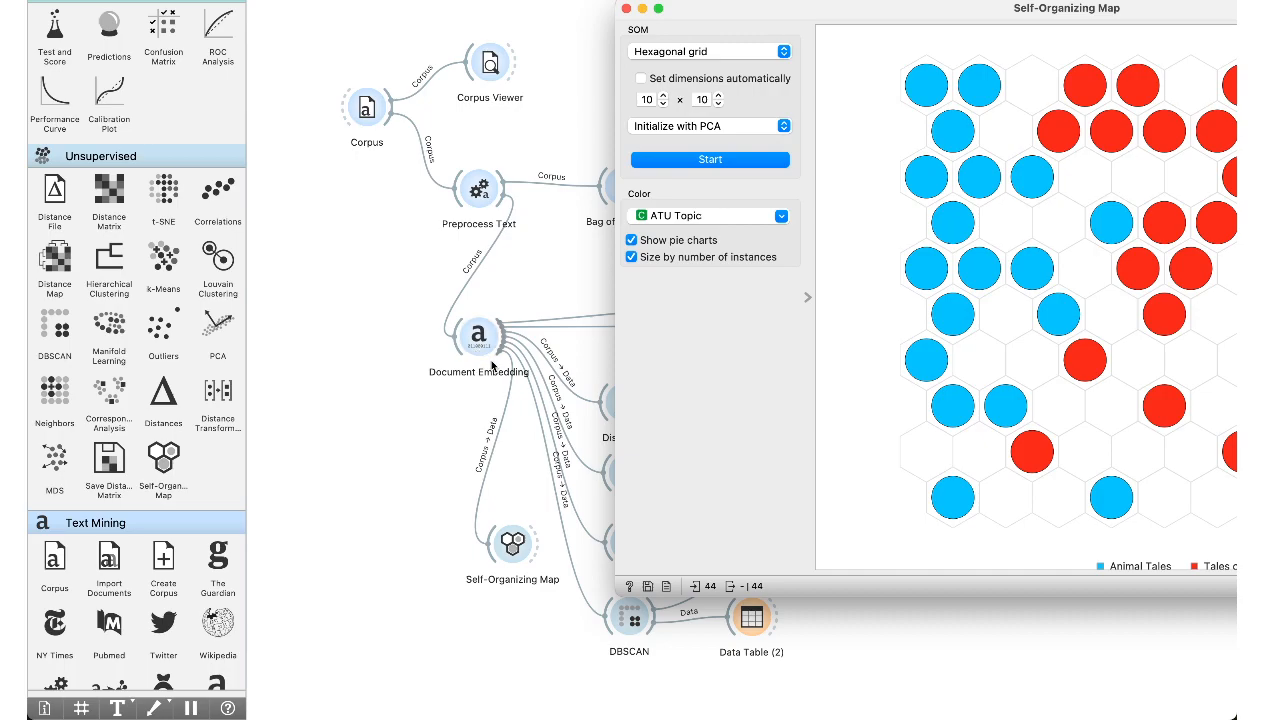
pyautogui.moveTo(965, 4); pyautogui.dragTo(627, 31)
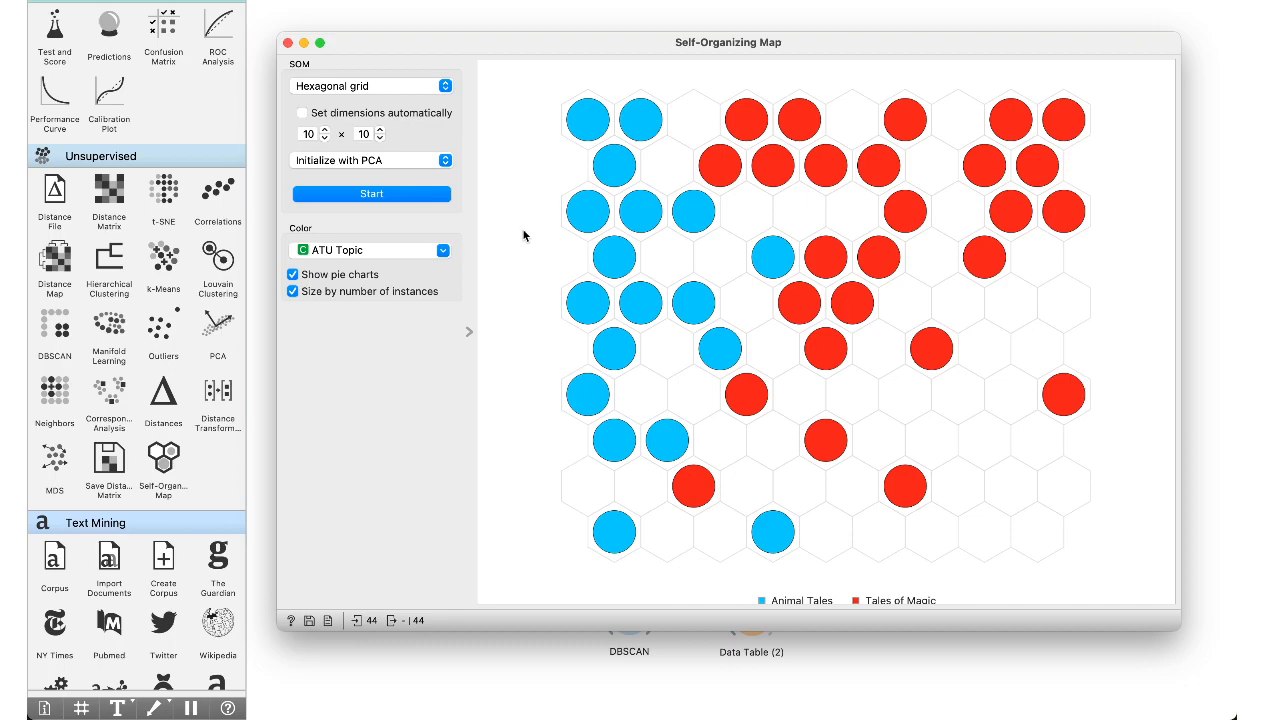
pyautogui.click(406, 196)
# Set the self-organizing map's grid to 15 × 15, rerun it to examine the topic layout, and close the map.
pyautogui.click(323, 131)
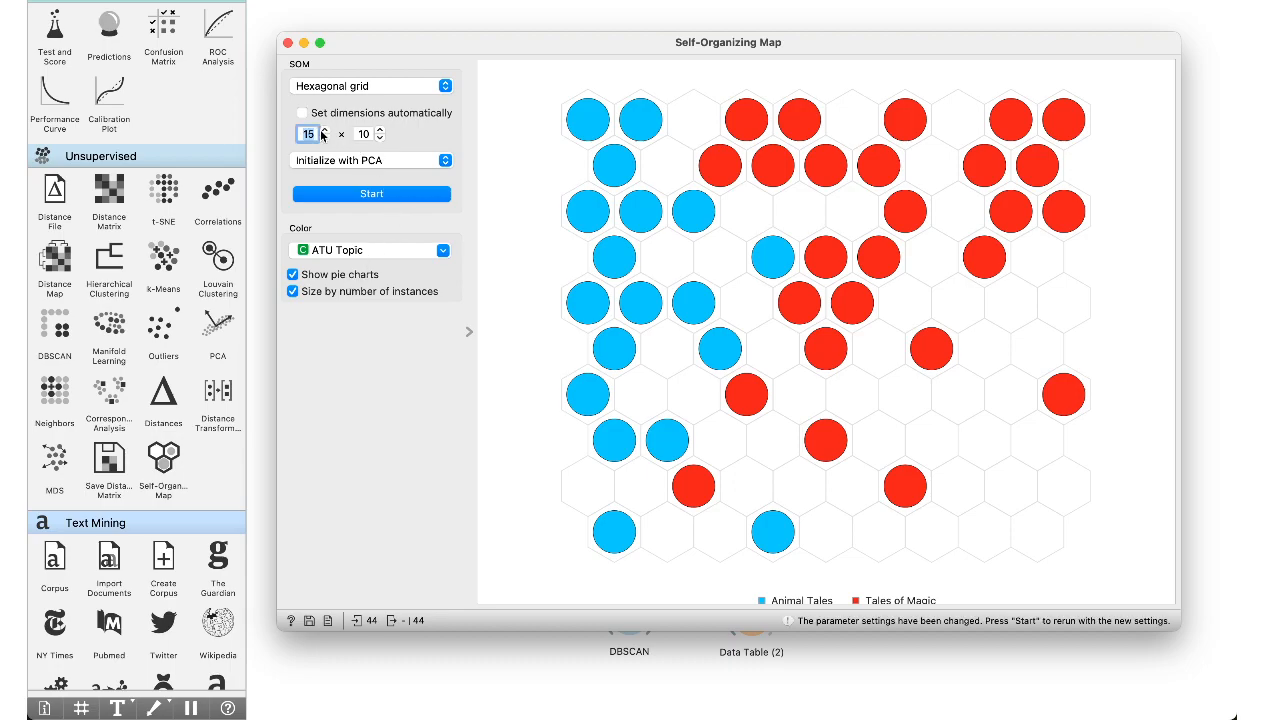
pyautogui.click(380, 130)
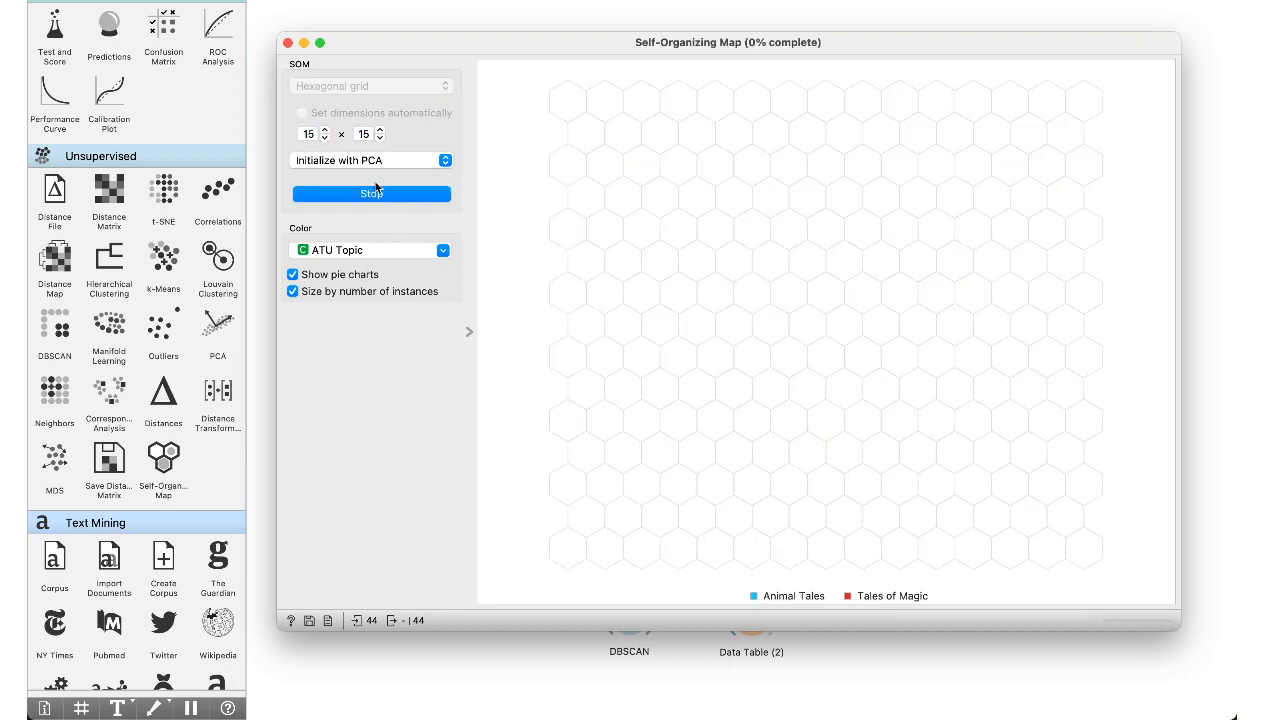
pyautogui.click(395, 196)
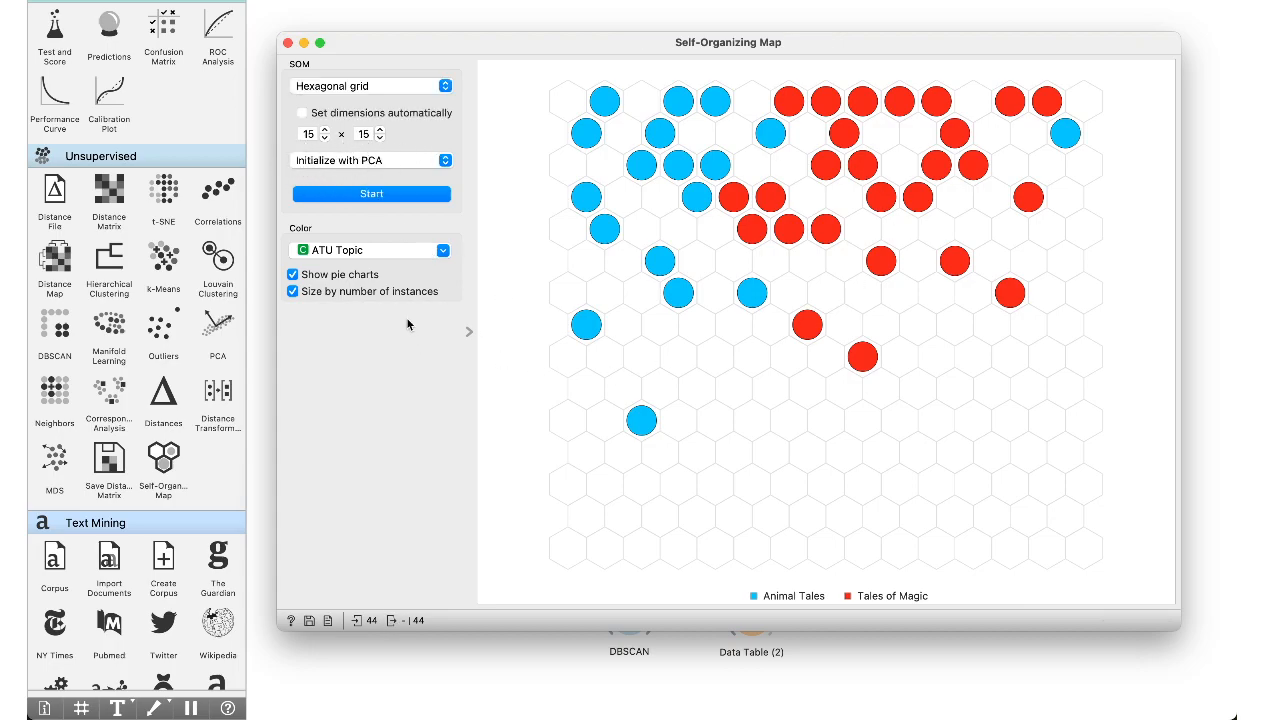
pyautogui.click(428, 201)
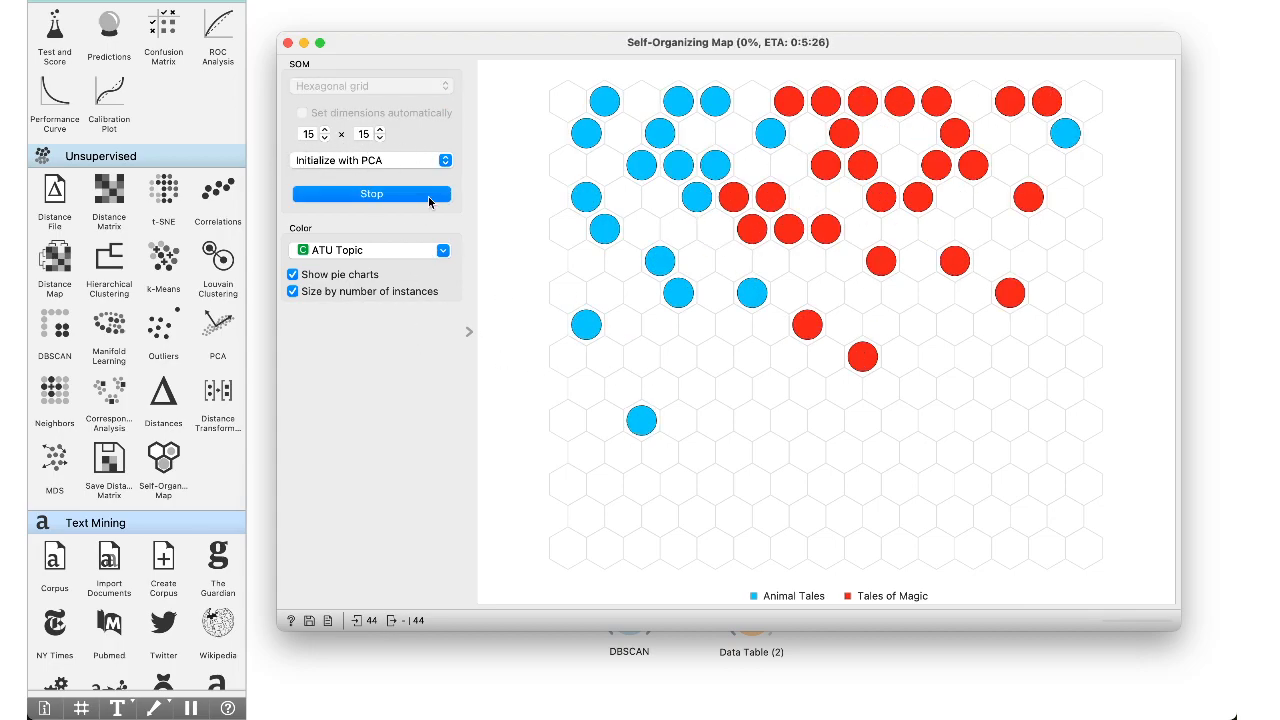
pyautogui.click(428, 196)
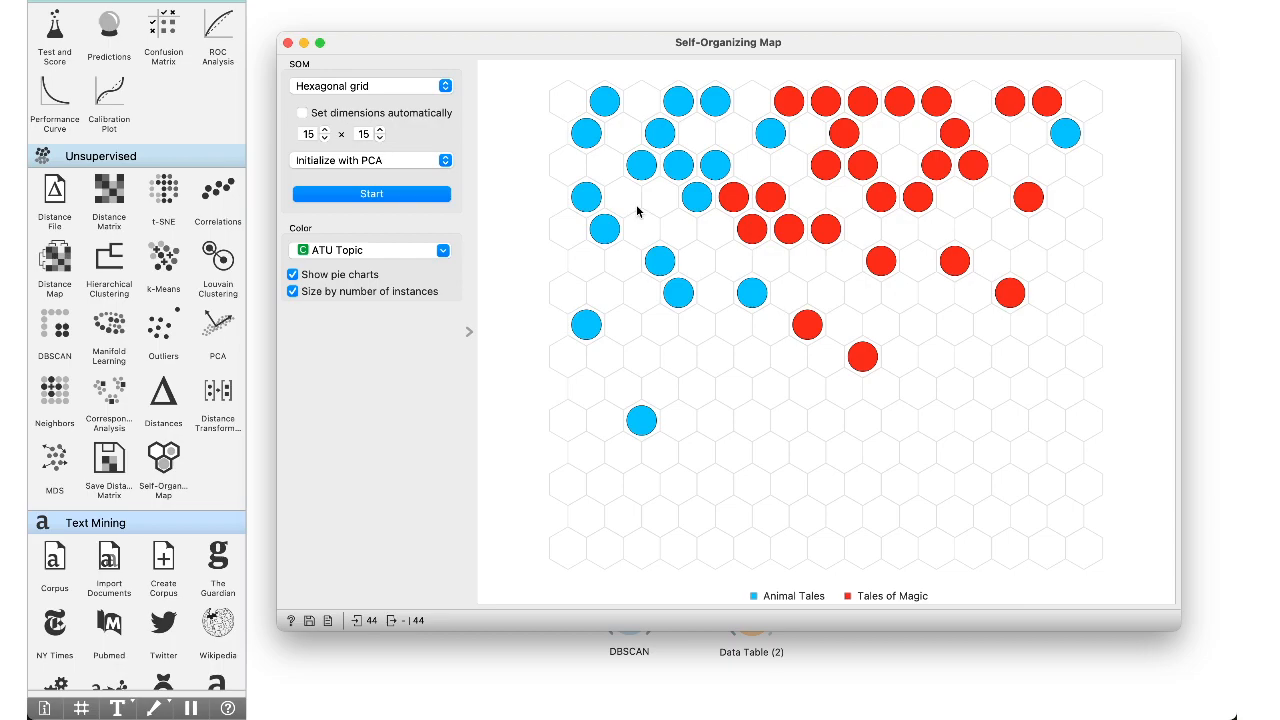
pyautogui.click(288, 45)
# Add a File widget to the empty canvas area above and to the right of the first Data Table.
pyautogui.scroll(10, 150, 212)
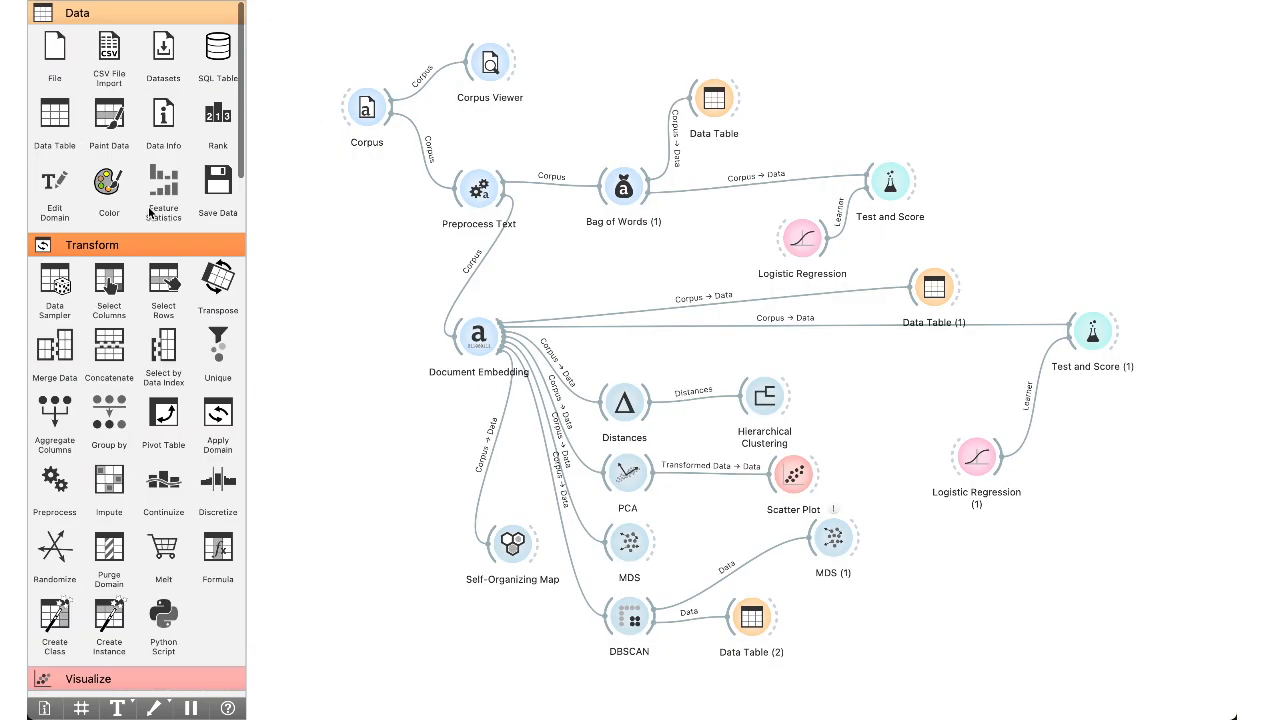
pyautogui.click(55, 50)
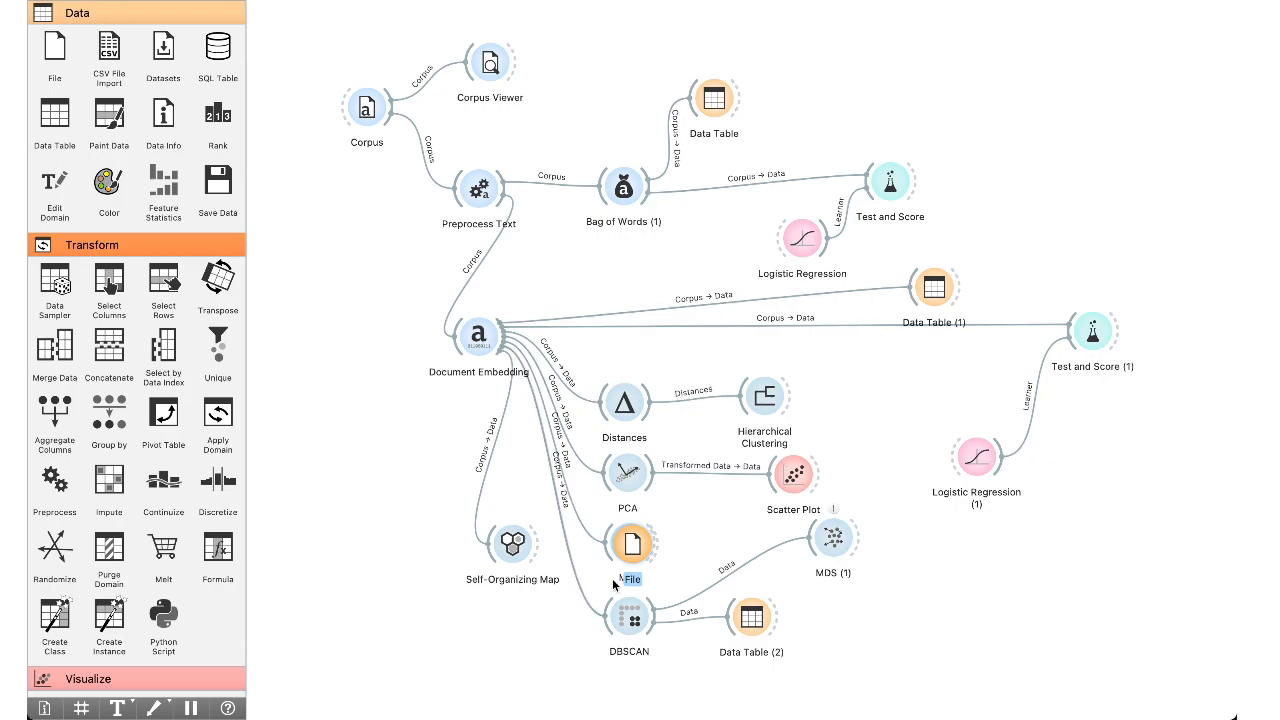
pyautogui.moveTo(636, 548); pyautogui.dragTo(792, 62)
# Load iris.tab from the documentation datasets into the new File widget and close its settings.
pyautogui.doubleClick(795, 64)
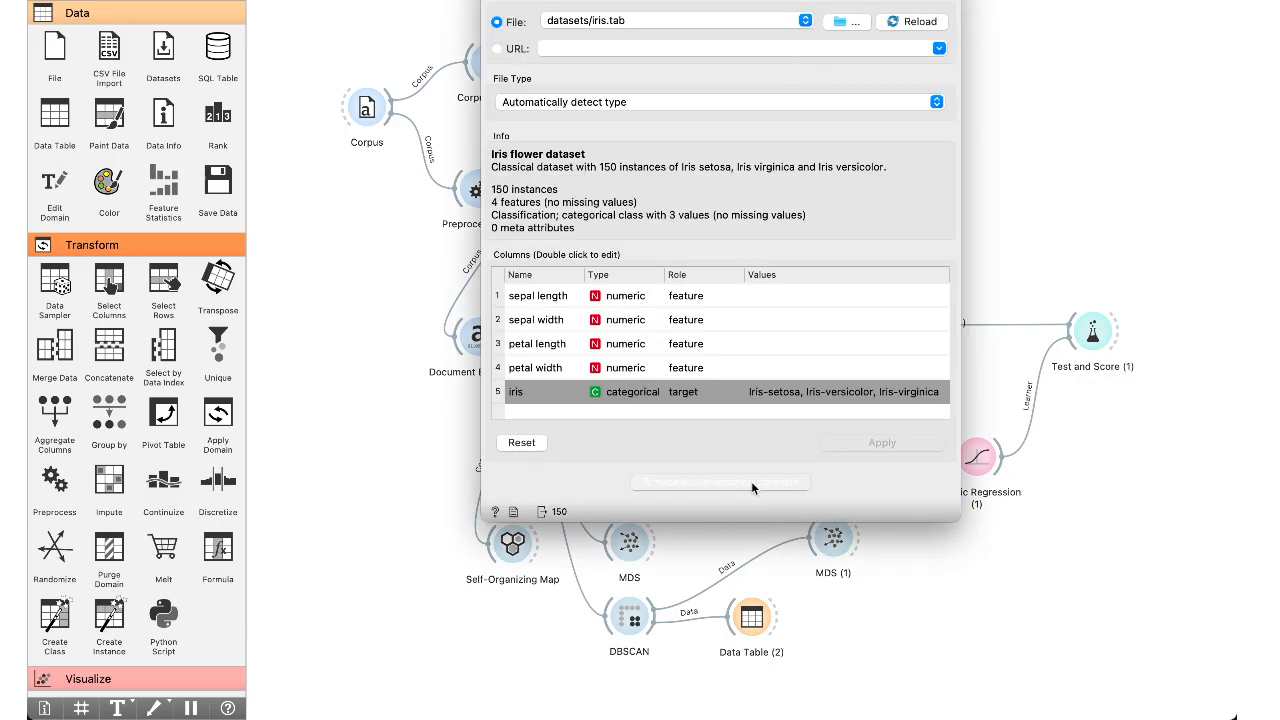
pyautogui.click(751, 481)
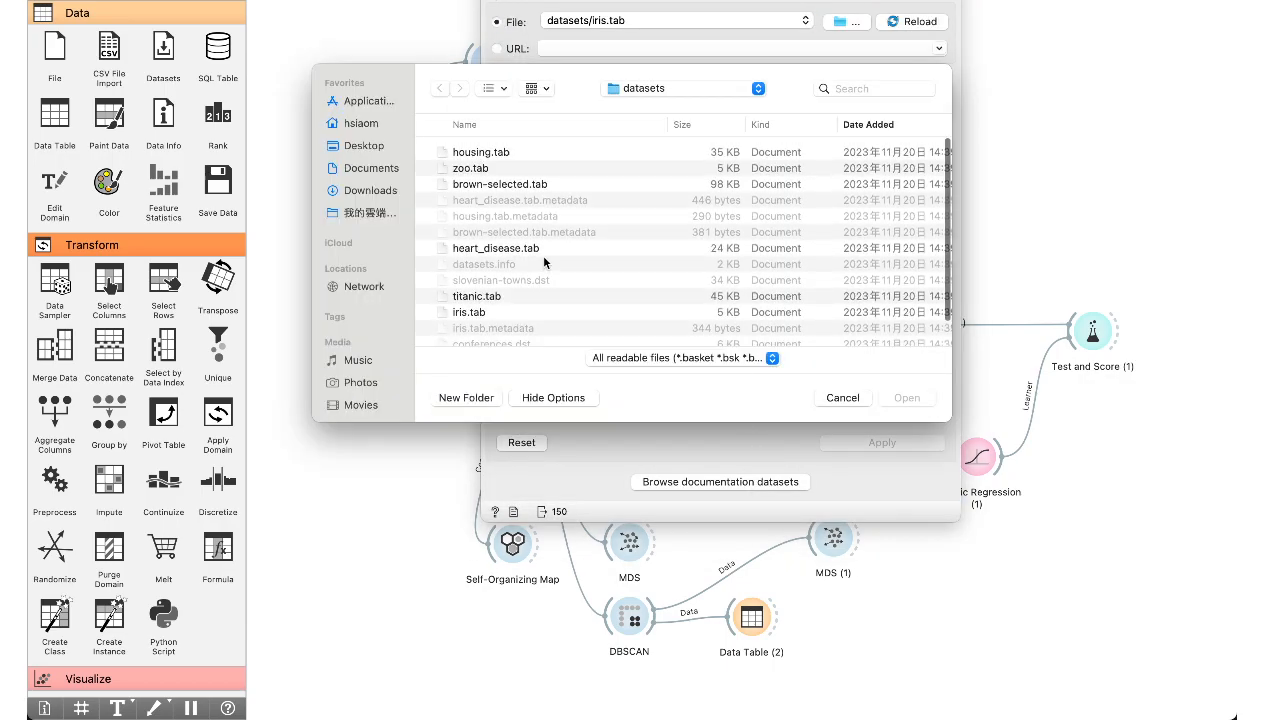
pyautogui.scroll(-2, 544, 262)
pyautogui.scroll(2, 544, 262)
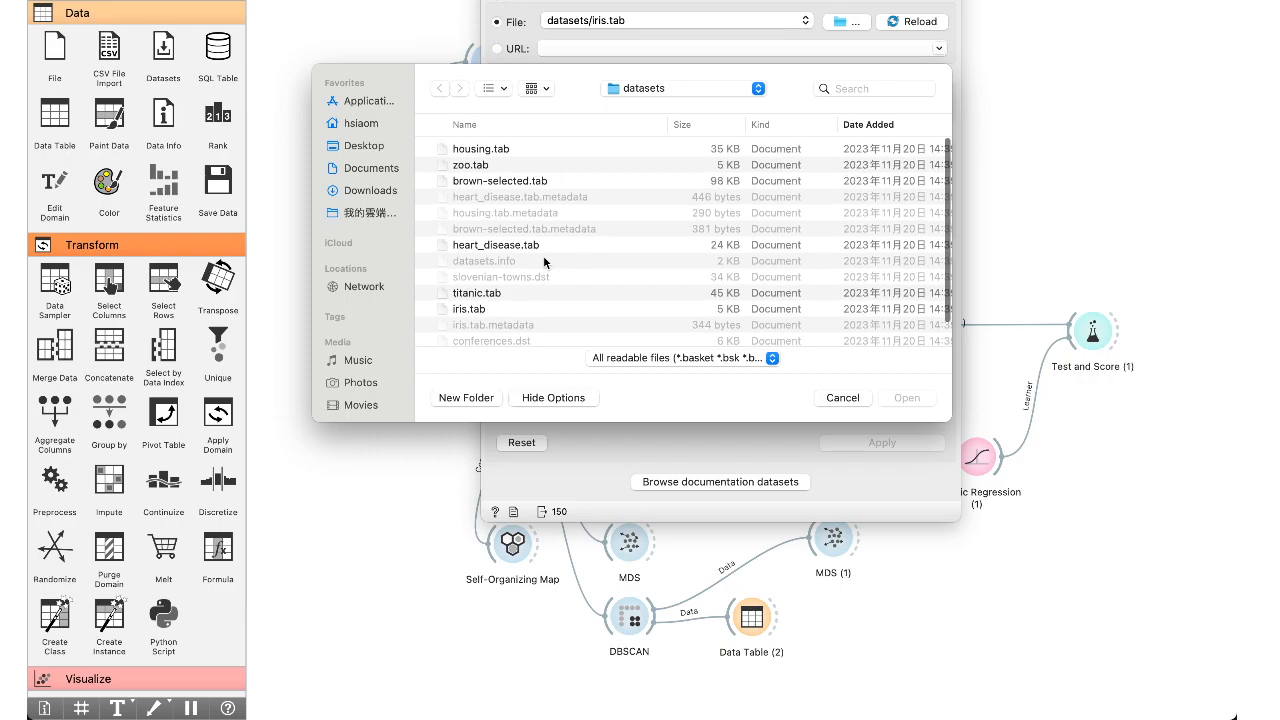
pyautogui.click(484, 167)
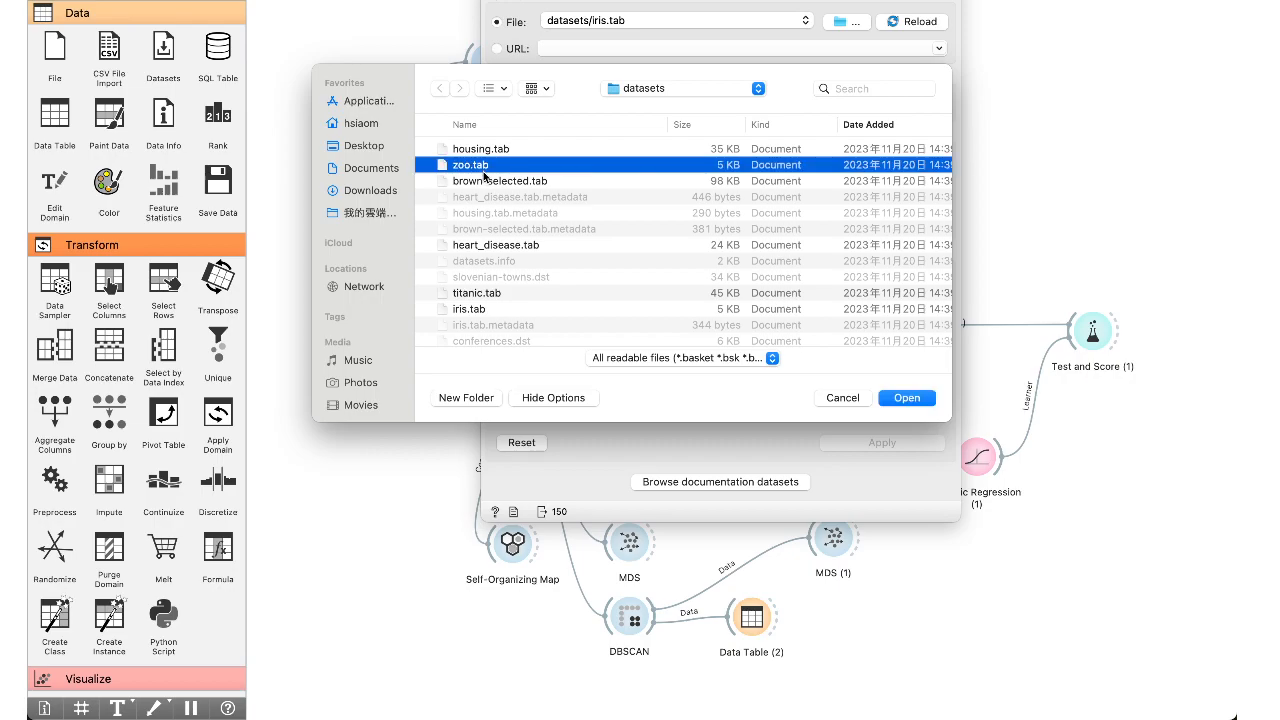
pyautogui.click(486, 310)
pyautogui.click(906, 398)
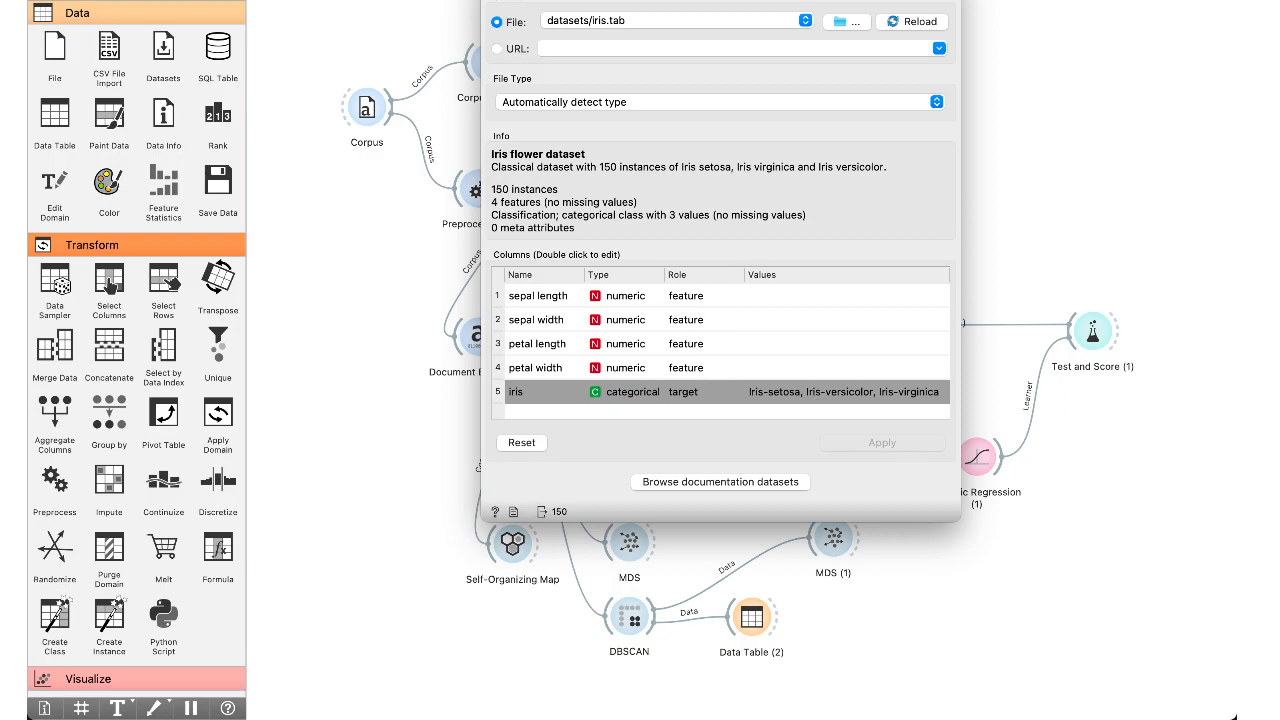
pyautogui.click(493, 1)
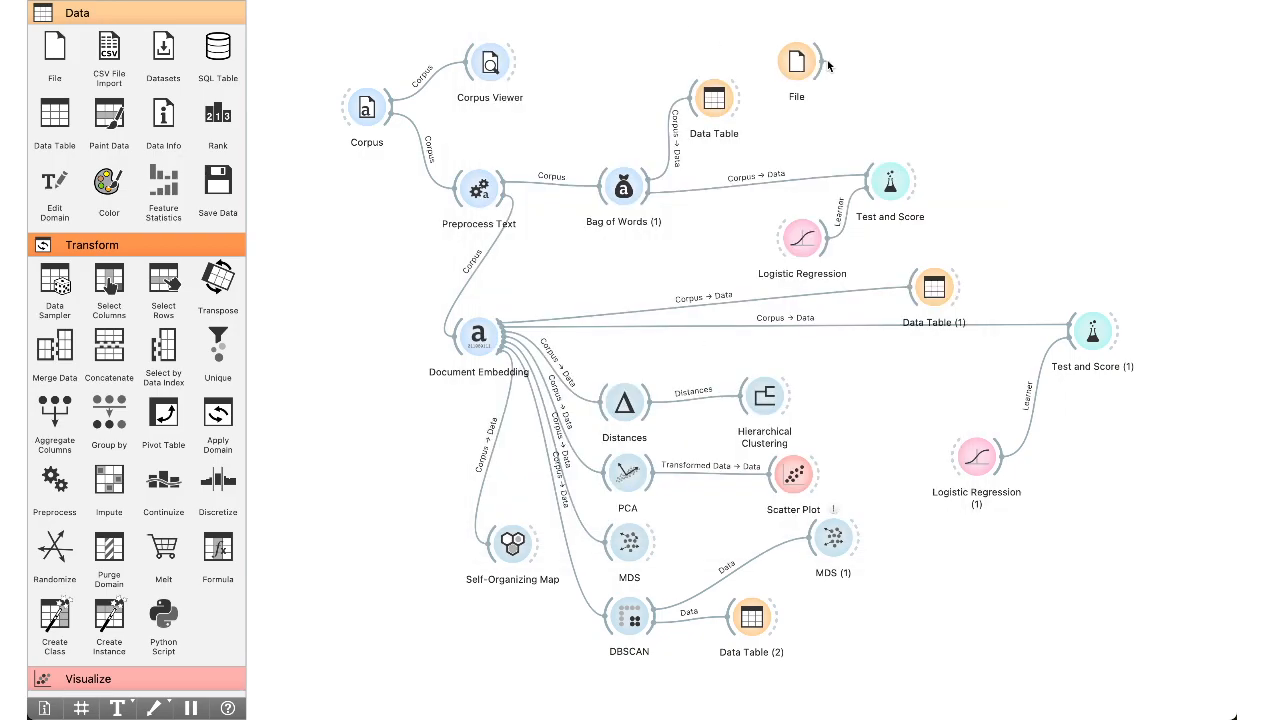
# Add a Self-Organizing Map connected to the File widget's output and open it for the iris data.
pyautogui.moveTo(821, 62); pyautogui.dragTo(866, 62)
pyautogui.write('s')
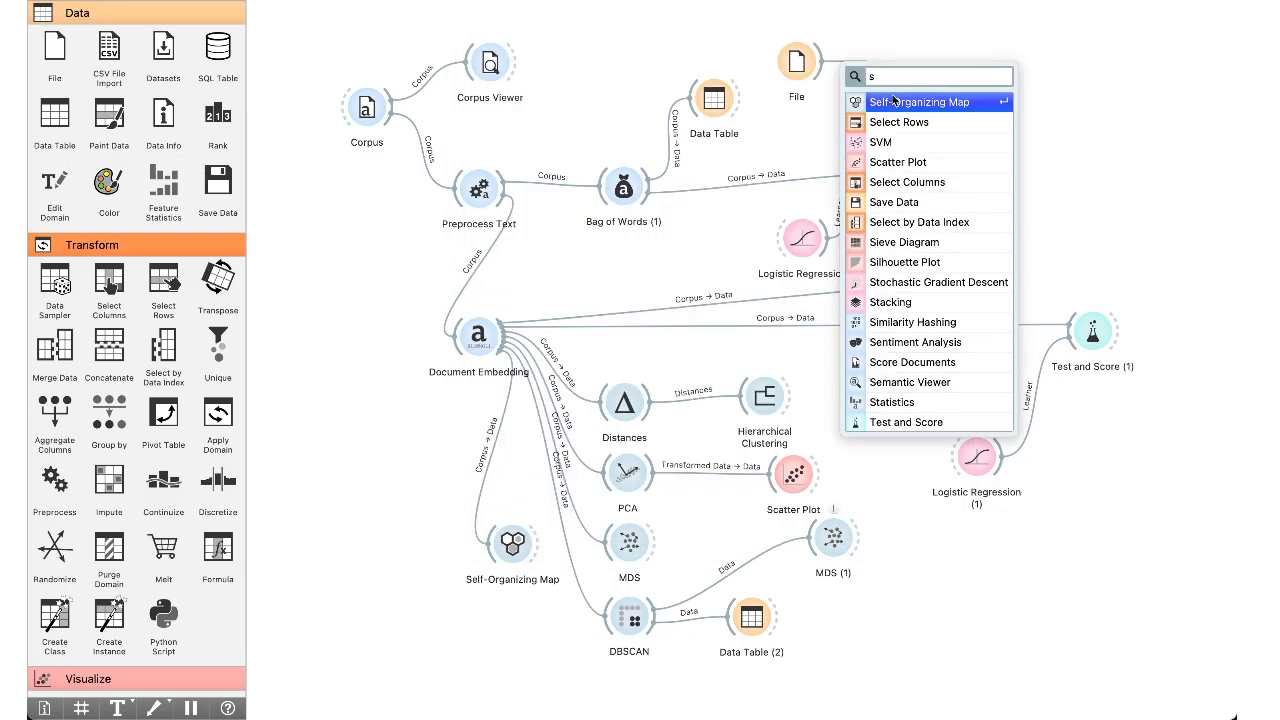
pyautogui.click(895, 102)
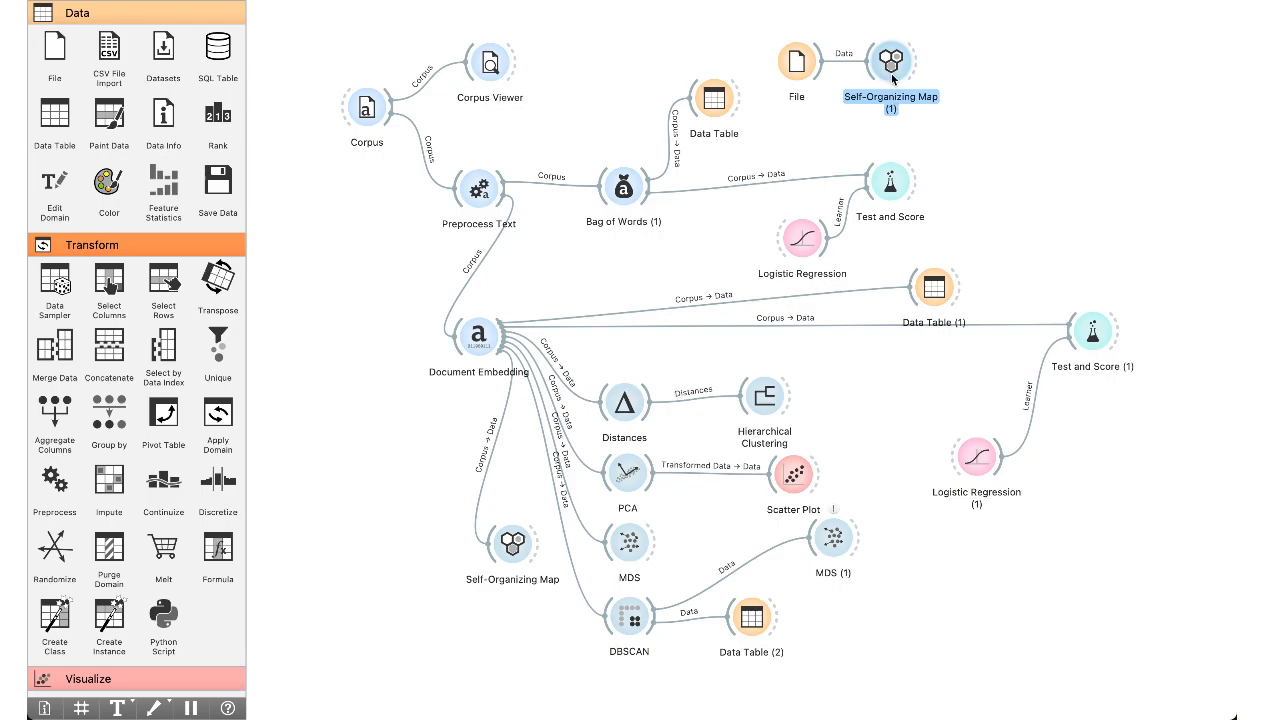
pyautogui.doubleClick(895, 78)
pyautogui.moveTo(105, 1); pyautogui.dragTo(324, 1)
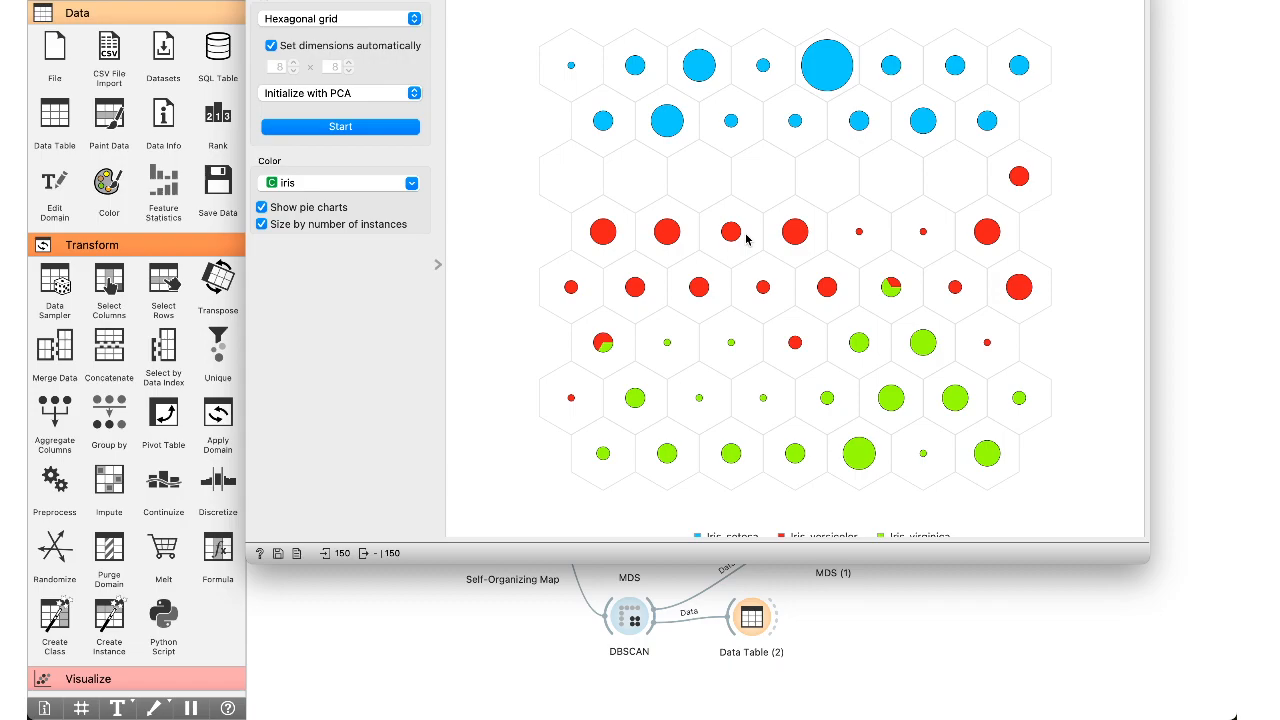
# Inspect individual cells of the iris self-organizing map, including the mixed-class cells, clear the selection, and close the map.
pyautogui.click(815, 66)
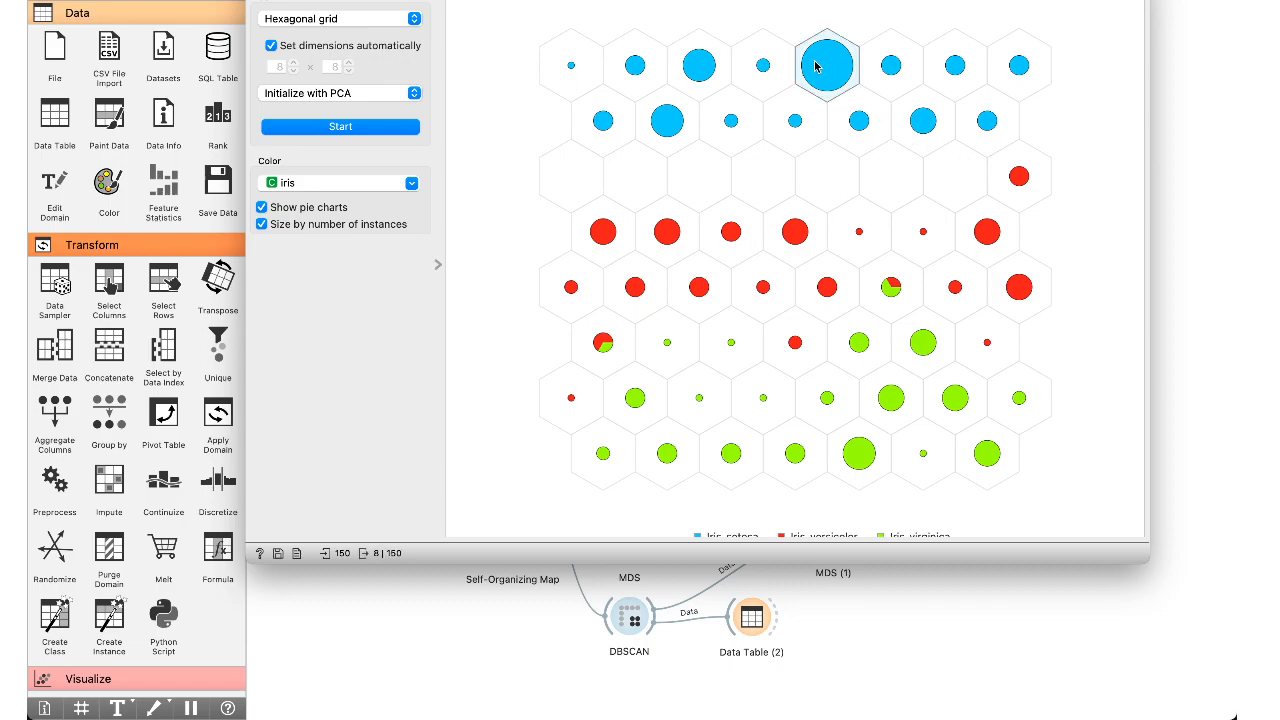
pyautogui.click(874, 198)
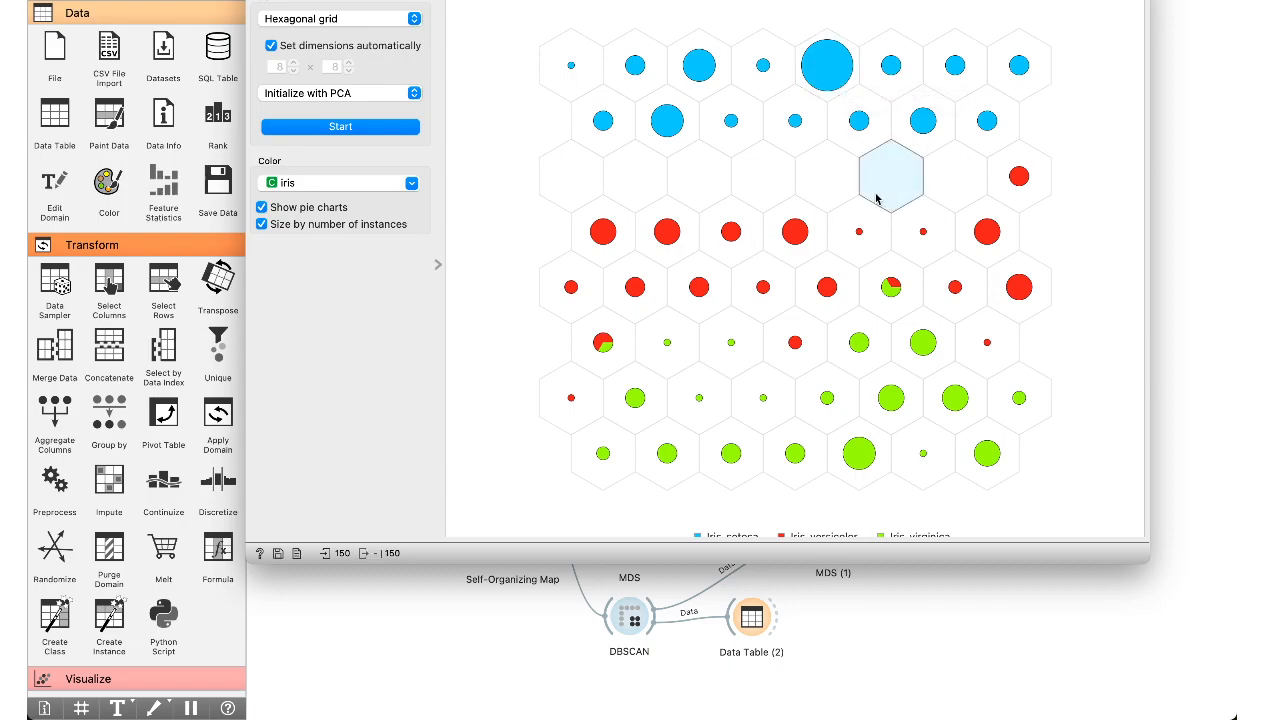
pyautogui.click(890, 287)
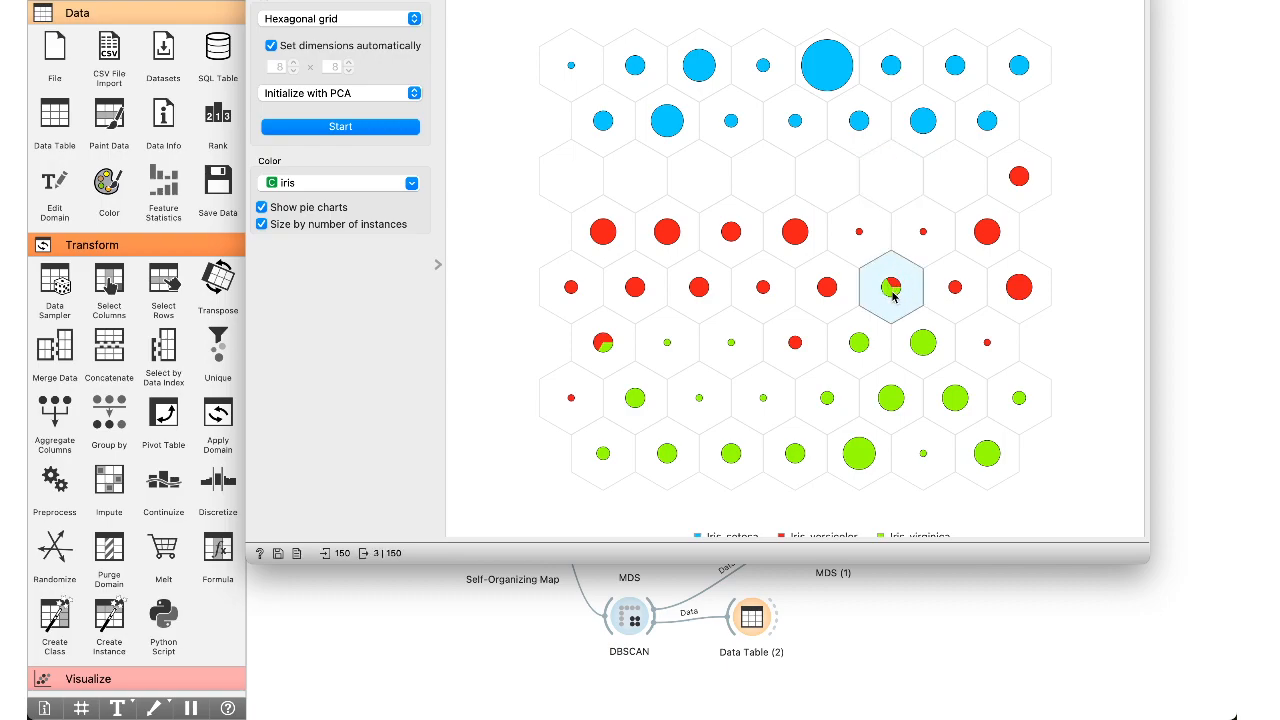
pyautogui.moveTo(893, 293)
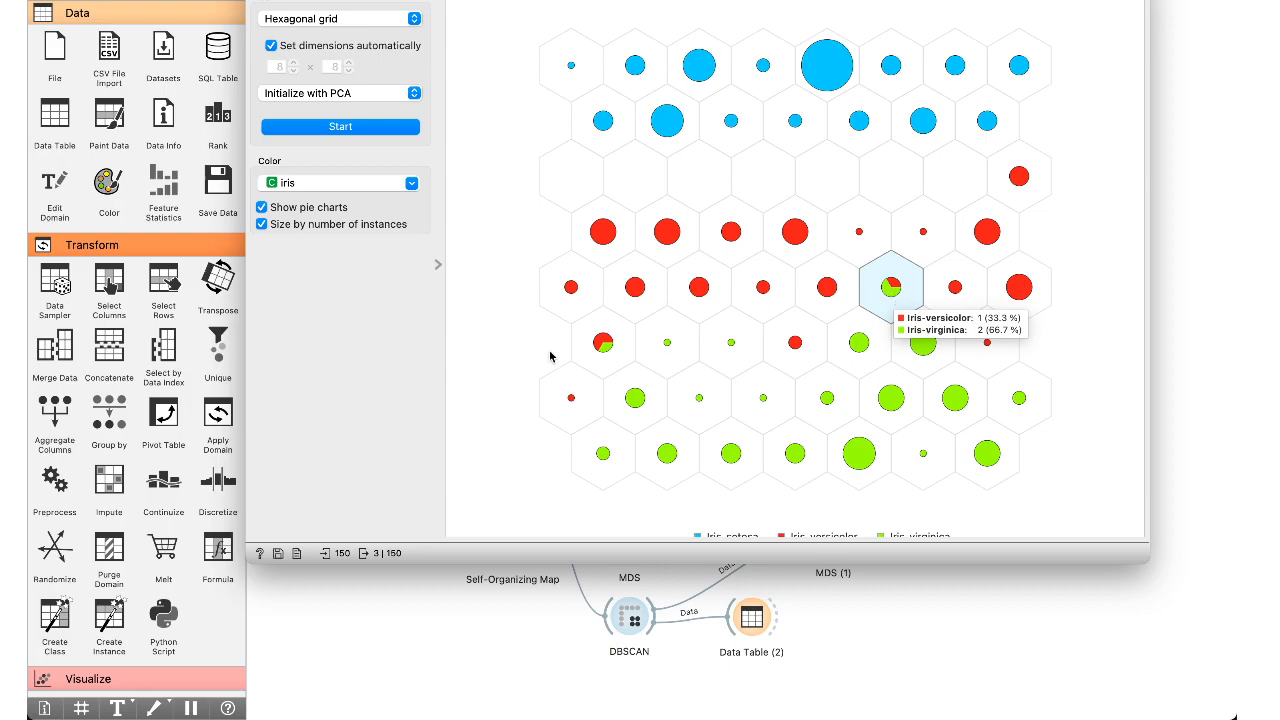
pyautogui.click(583, 347)
pyautogui.click(508, 359)
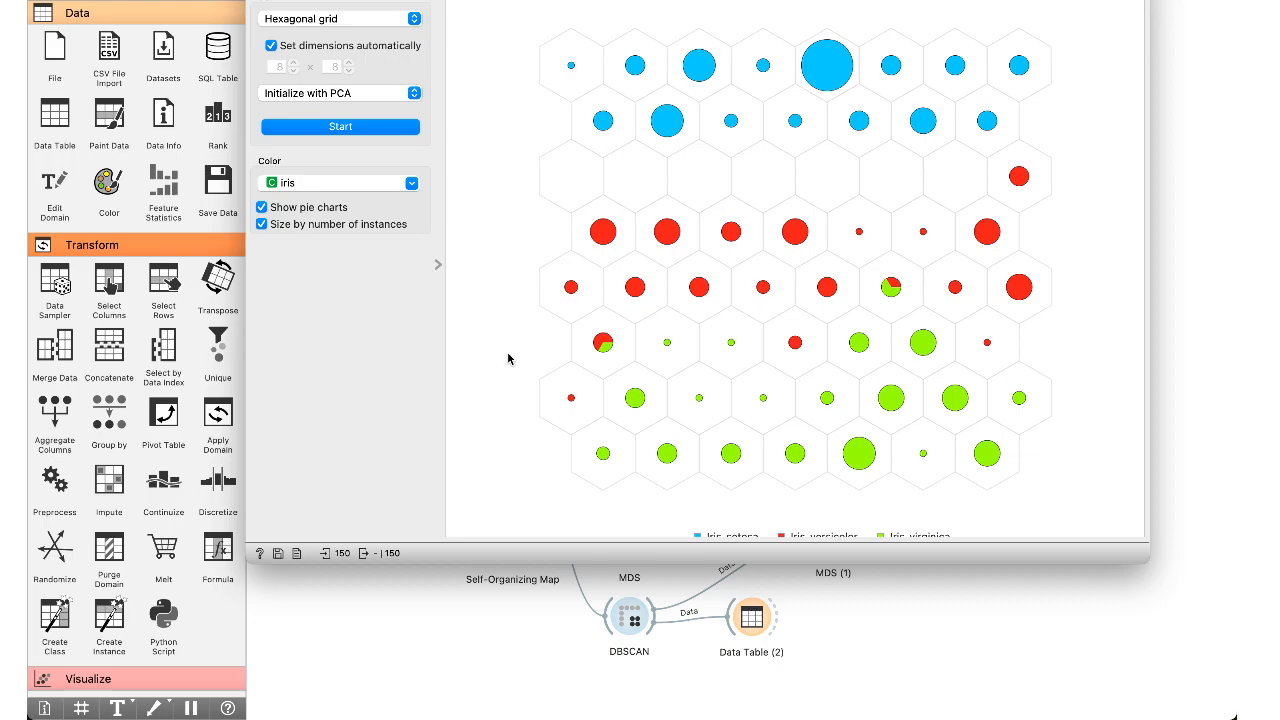
pyautogui.click(257, 1)
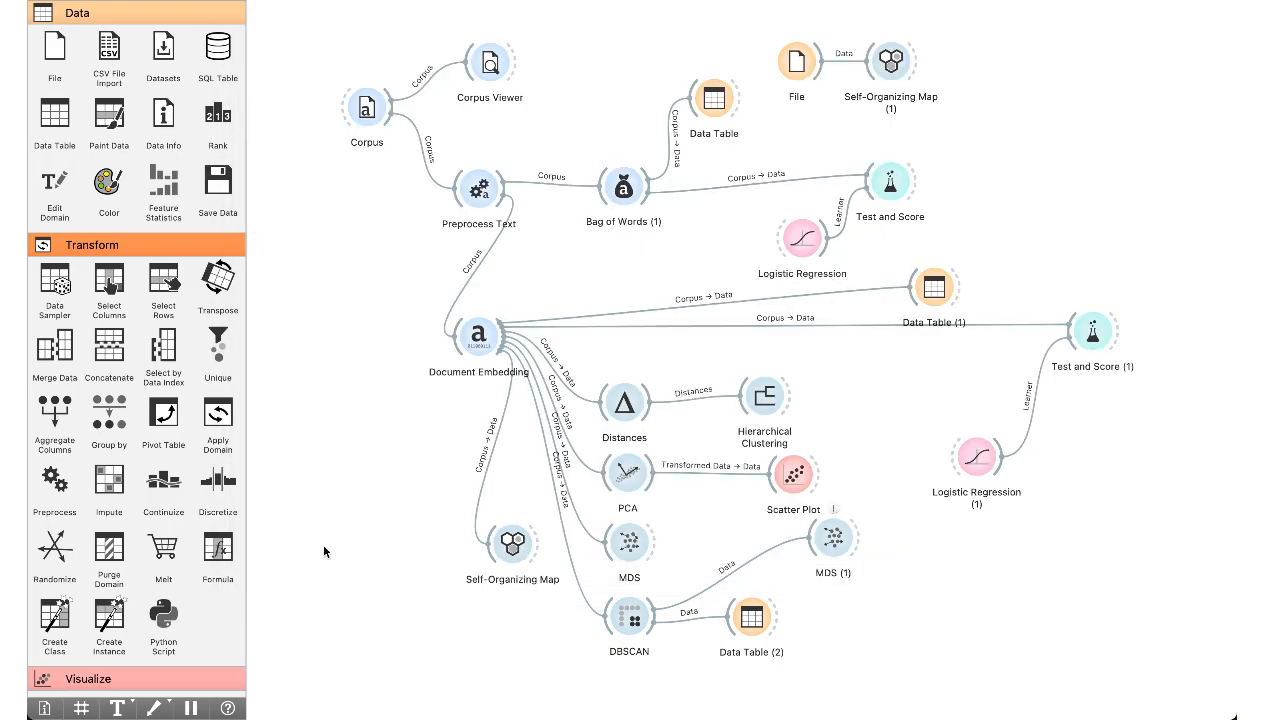
pyautogui.scroll(-15, 197, 413)
pyautogui.scroll(5, 197, 413)
pyautogui.scroll(-5, 197, 413)
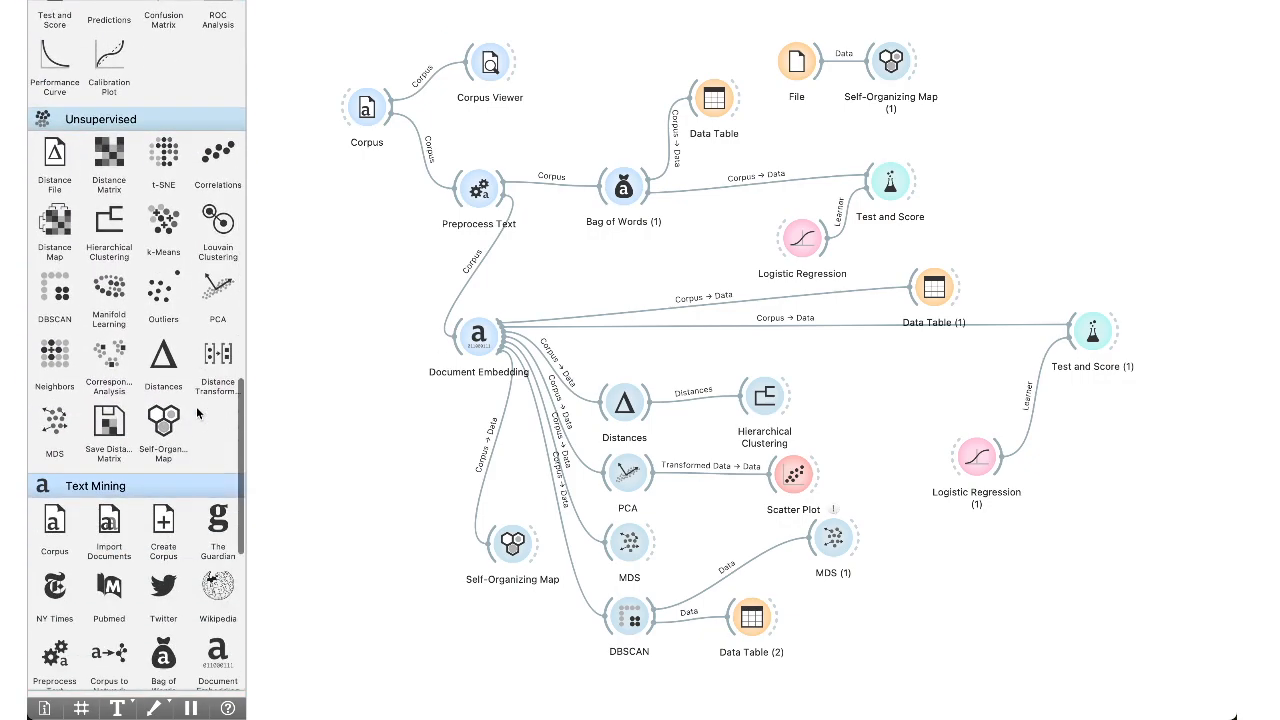
pyautogui.scroll(6, 196, 406)
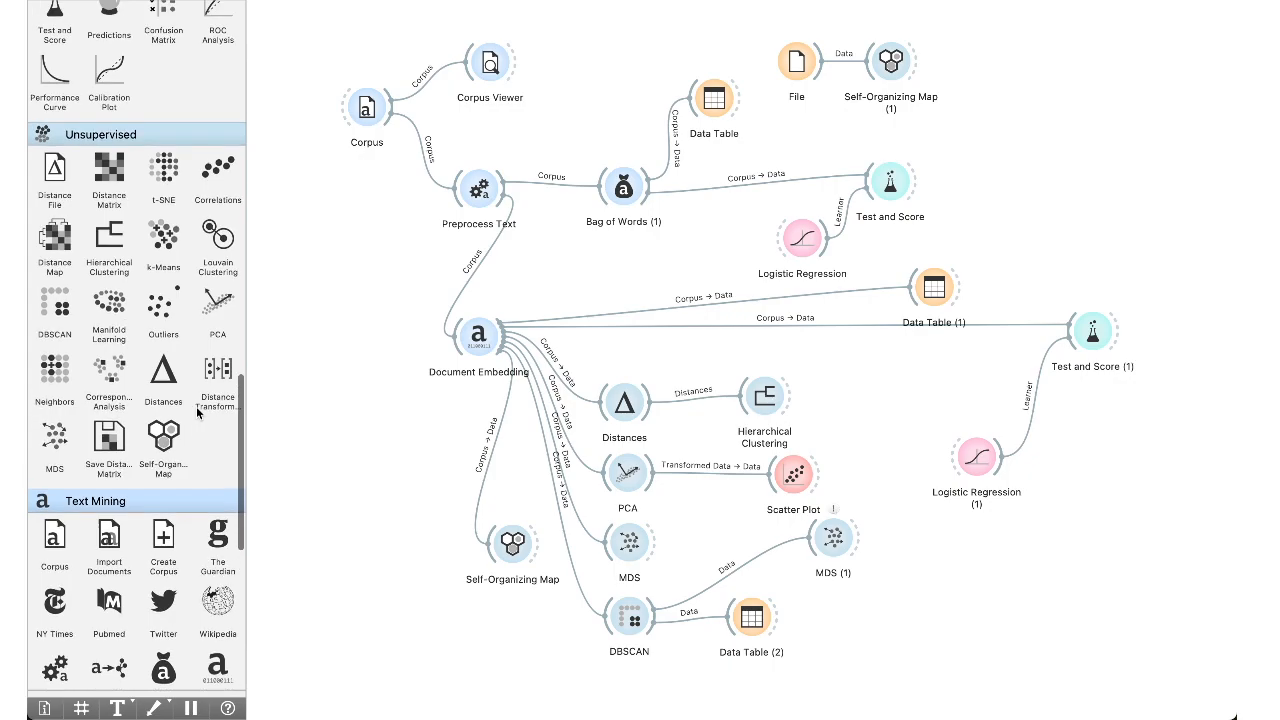
pyautogui.scroll(1, 196, 413)
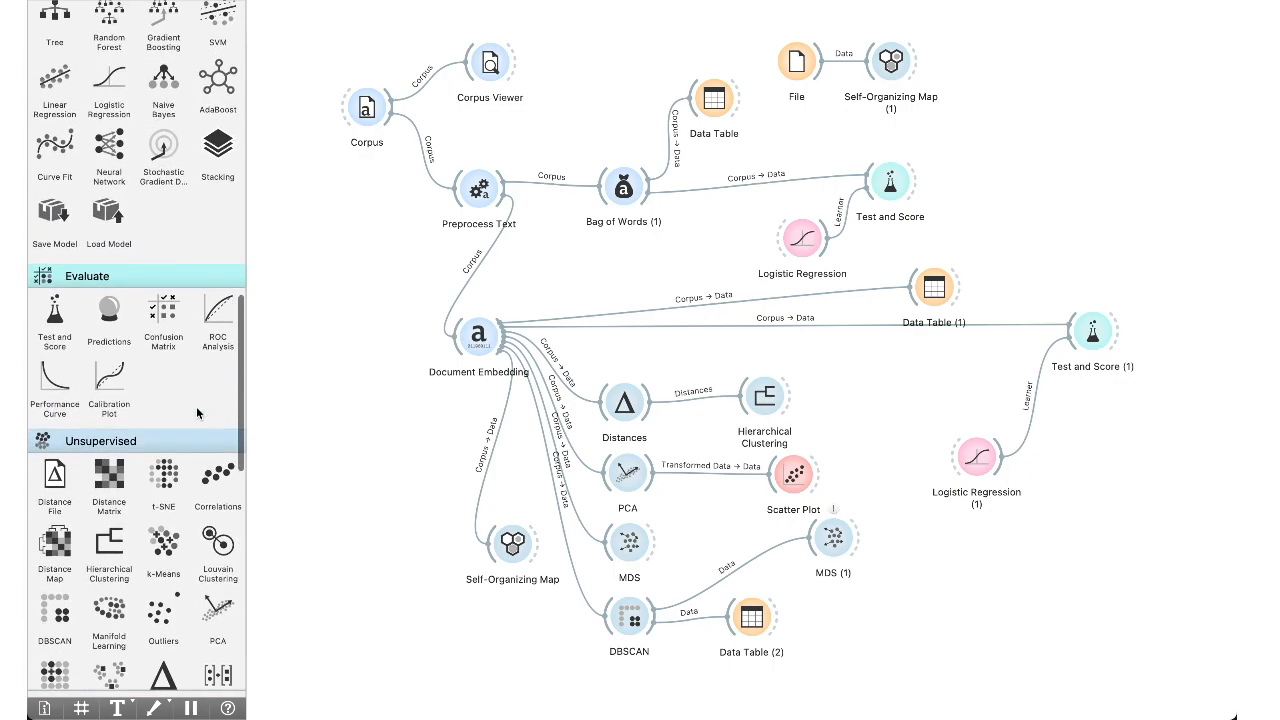
# Move Document Embedding slightly to the left and MDS (1) slightly to the right on the canvas.
pyautogui.moveTo(478, 335); pyautogui.dragTo(441, 327)
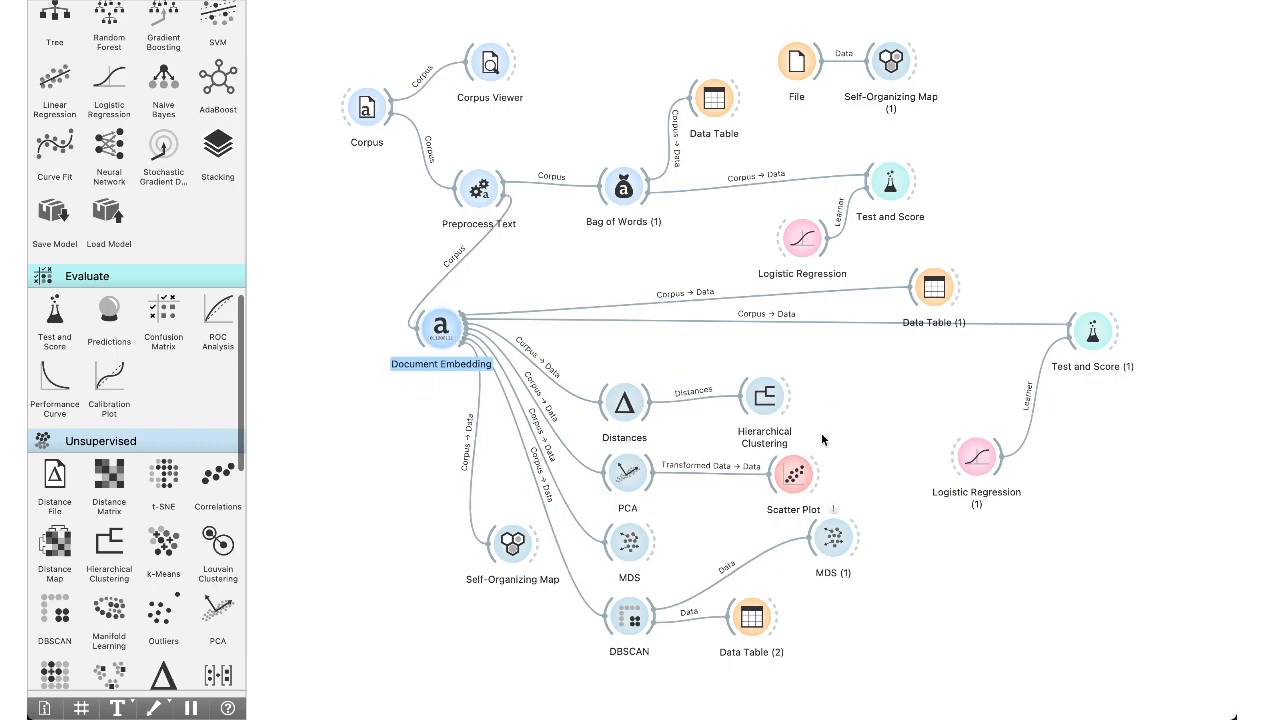
pyautogui.moveTo(836, 548); pyautogui.dragTo(868, 543)
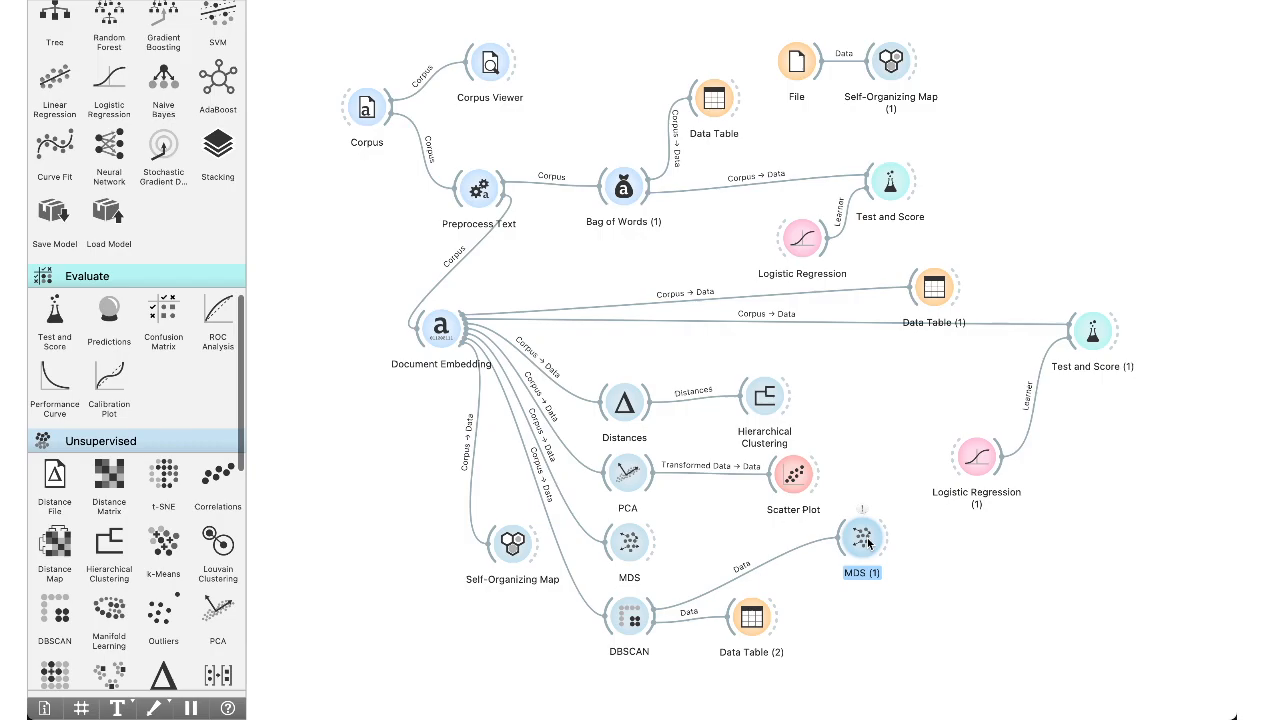
pyautogui.hotkey('ctrl', 'Up')
pyautogui.click(1070, 228)
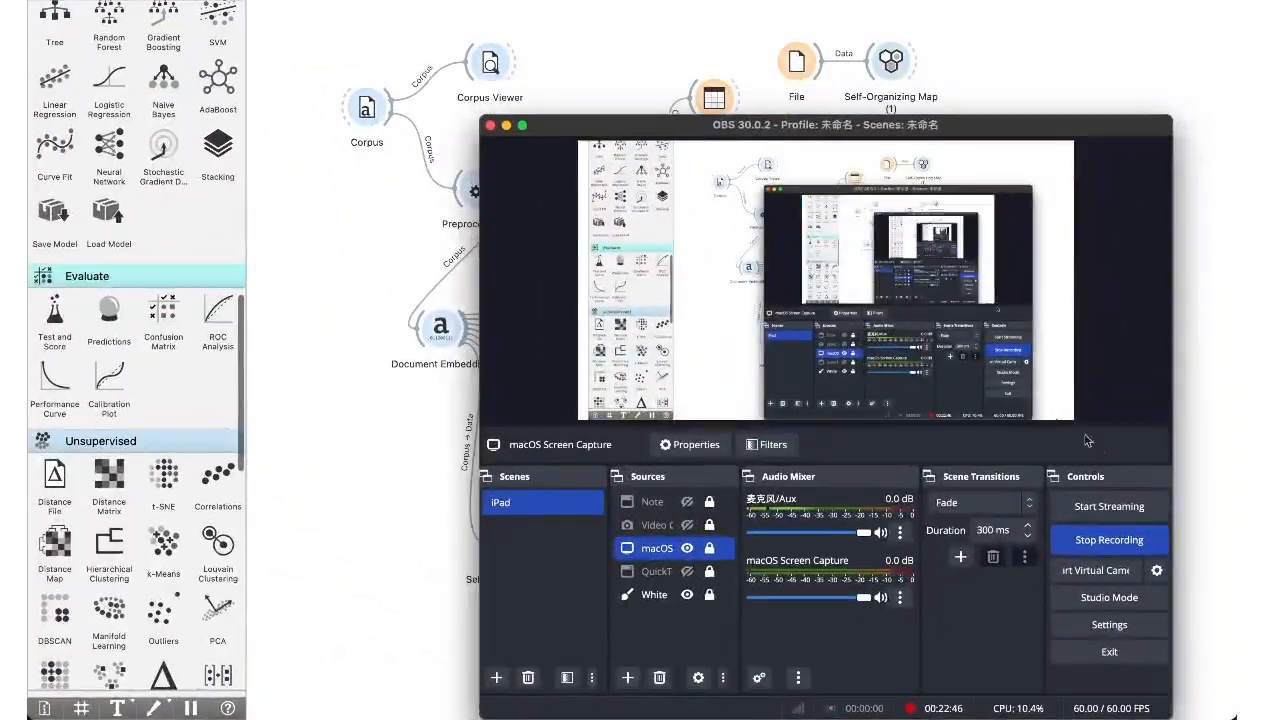